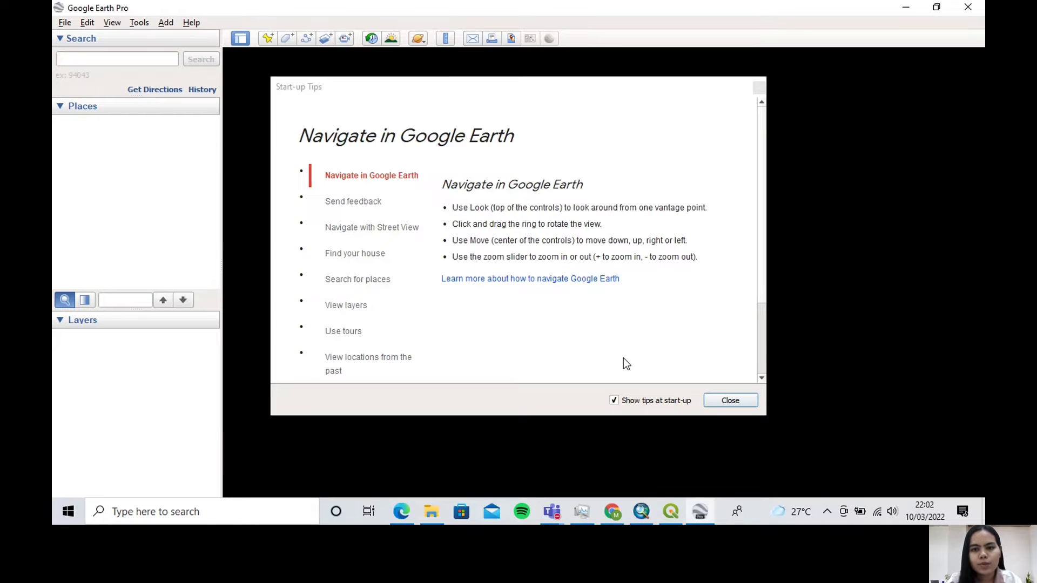
Dismiss the start-up tips and search the map for "sdn buntar"
left_click(731, 400)
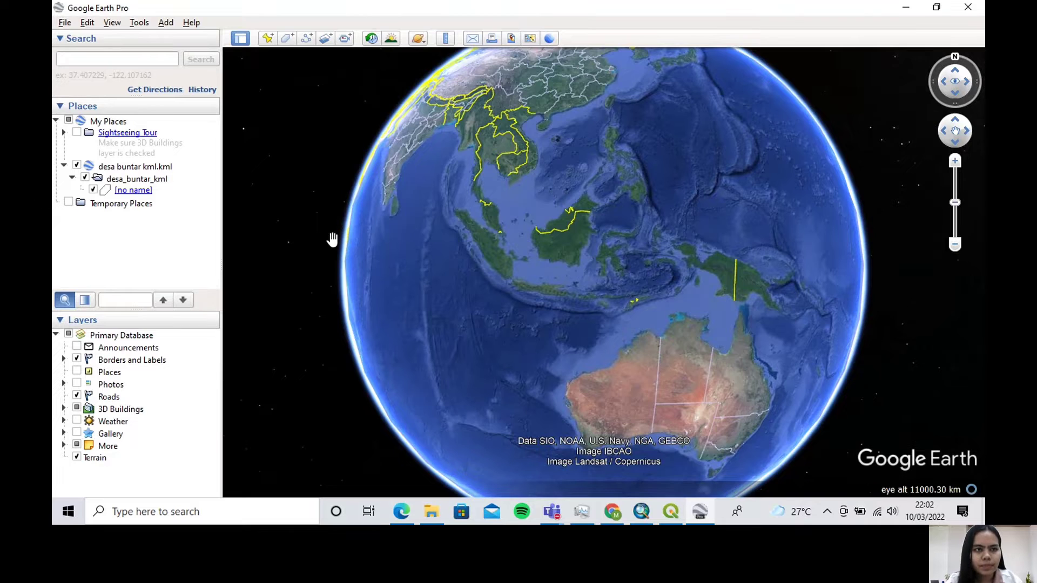
left_click(151, 59)
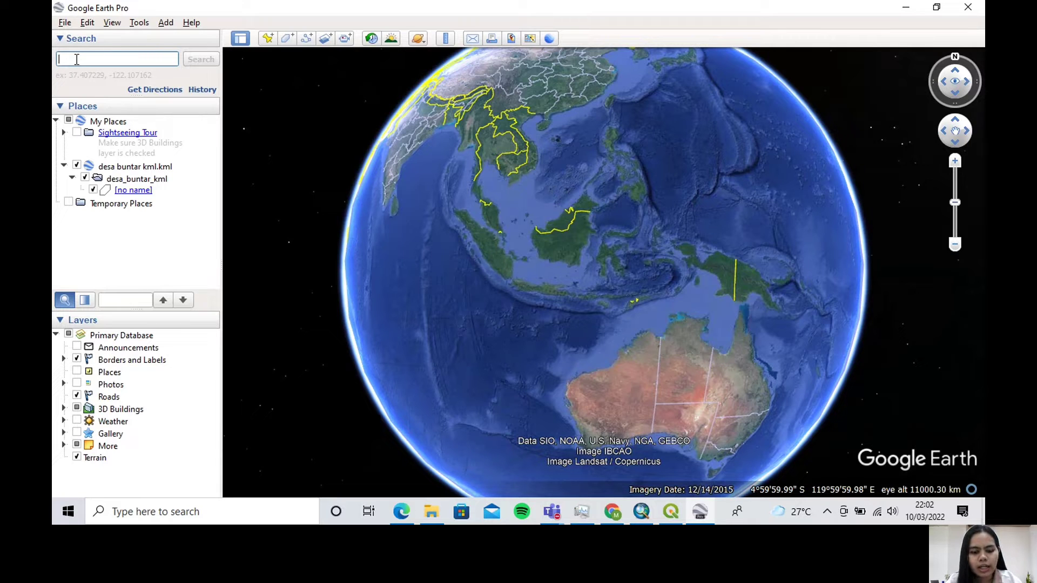
type("s")
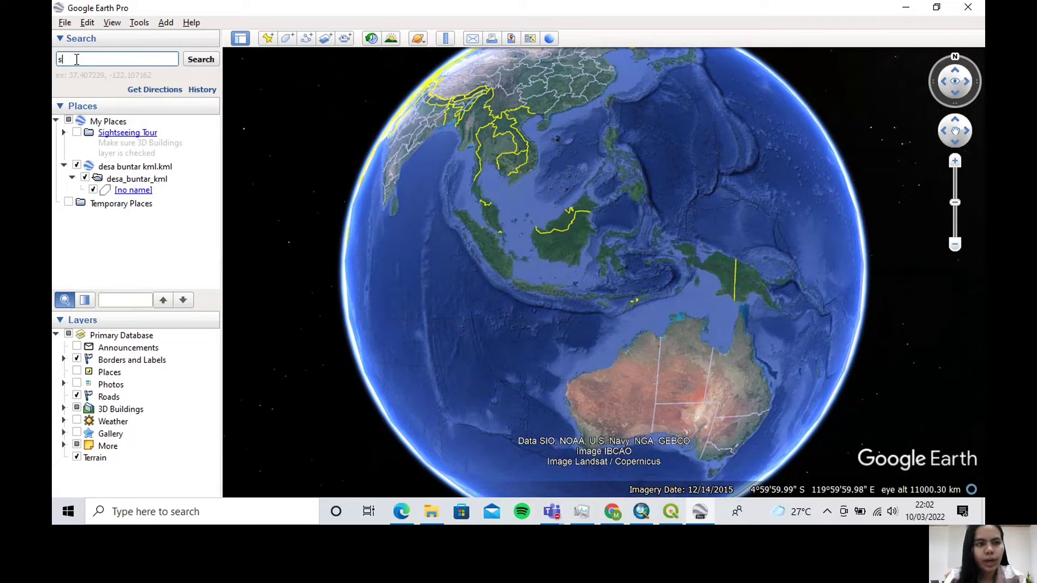
type("dn bu")
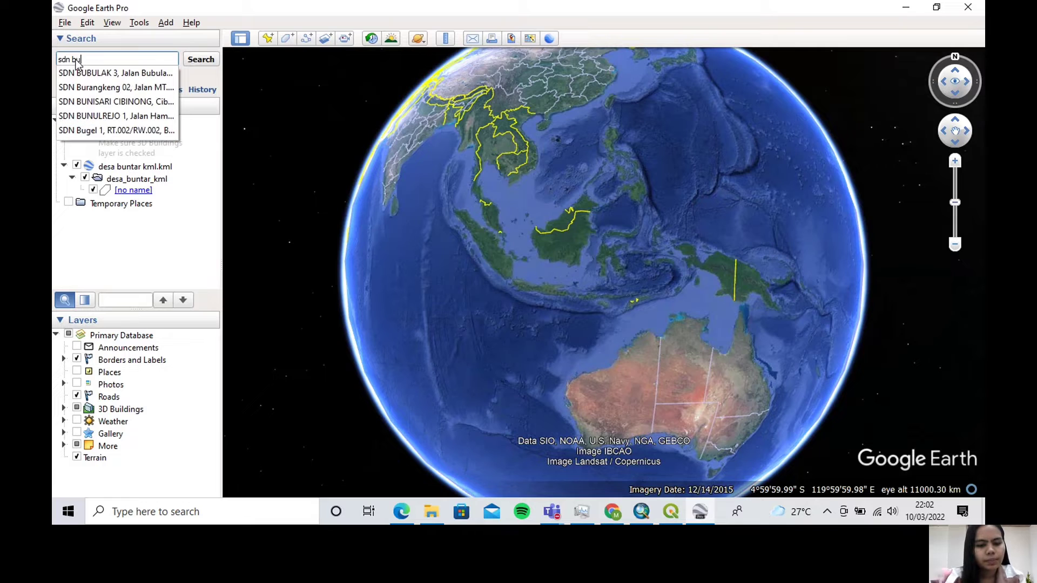
type("ntar")
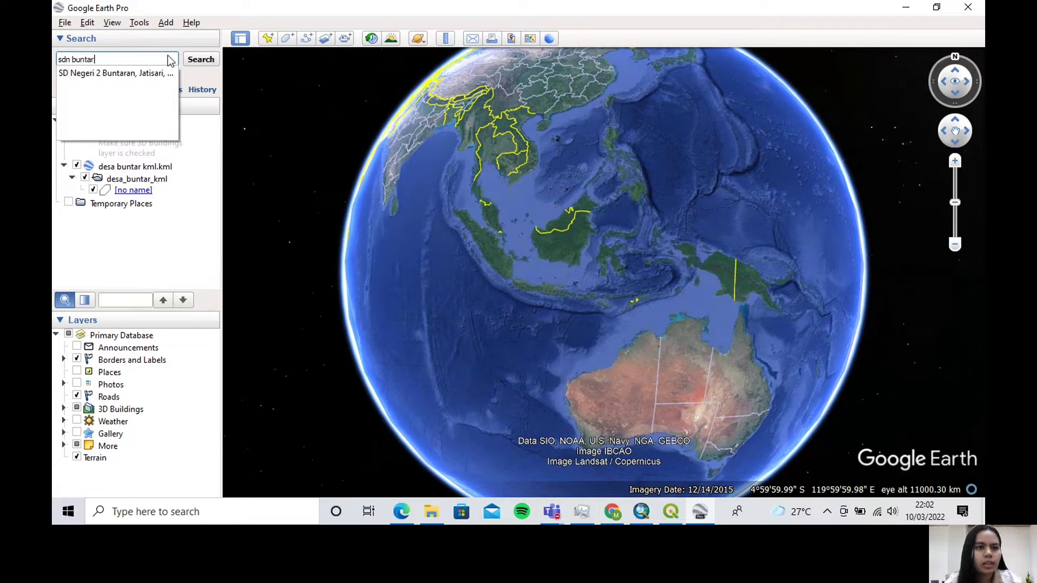
left_click(200, 64)
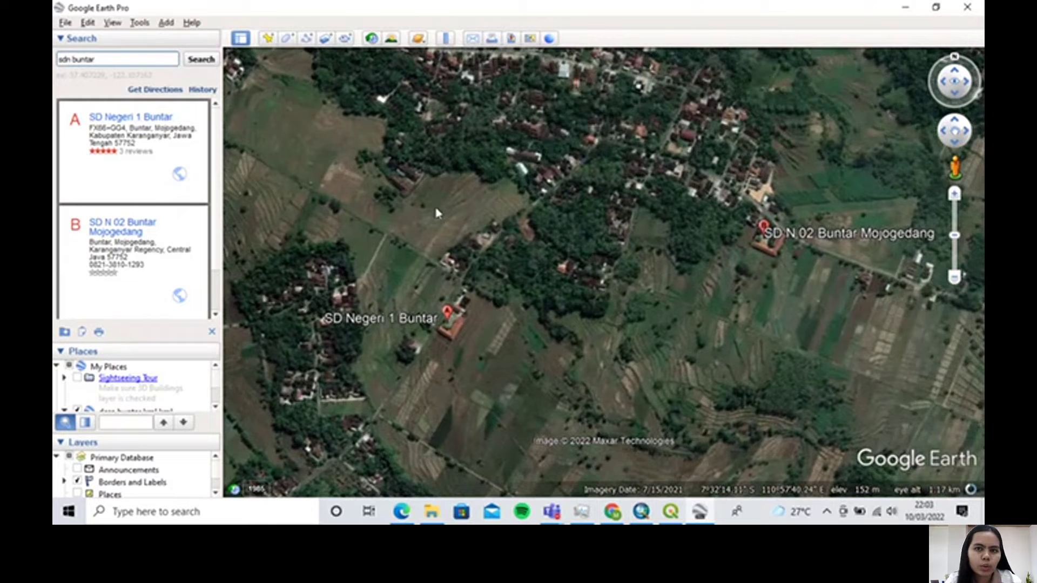
Go to the SD Negeri 1 Buntar result and place a new placemark on its school building, at about 7°32'20"S, 110°57'41"E
left_click(166, 117)
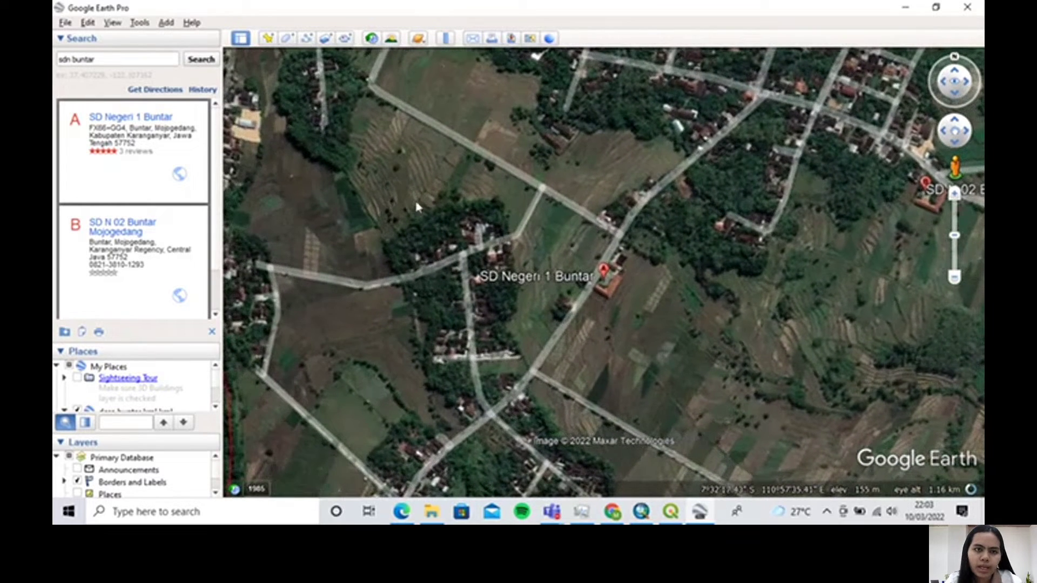
left_click(269, 39)
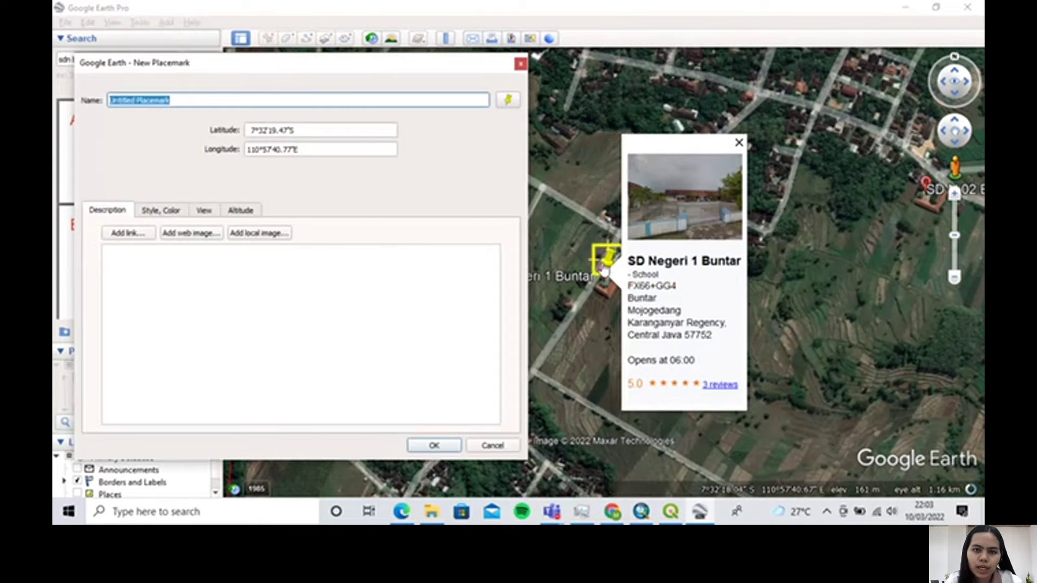
left_click_drag(607, 261, 611, 302)
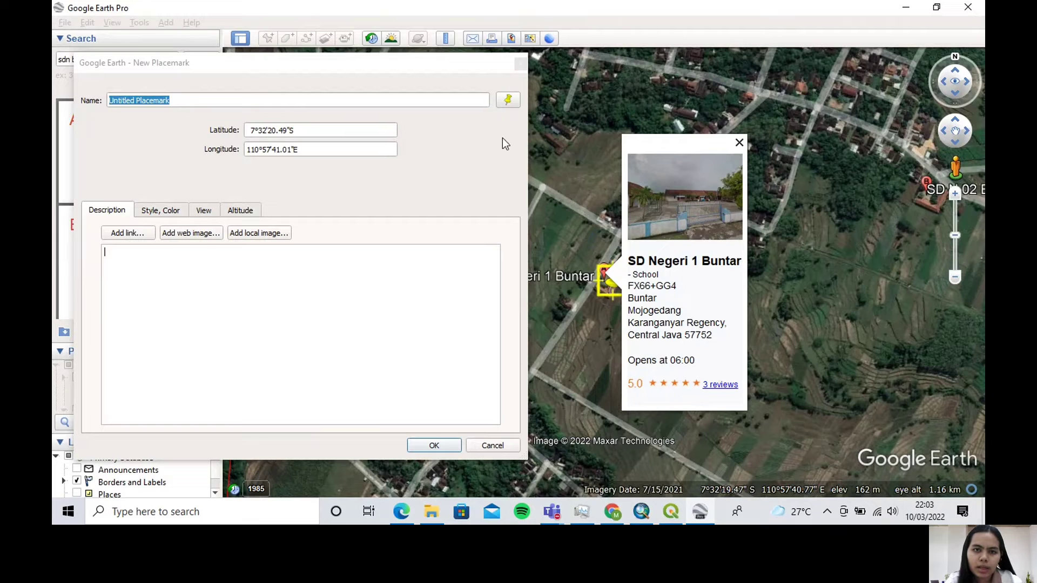
left_click(380, 66)
left_click_drag(402, 67, 423, 65)
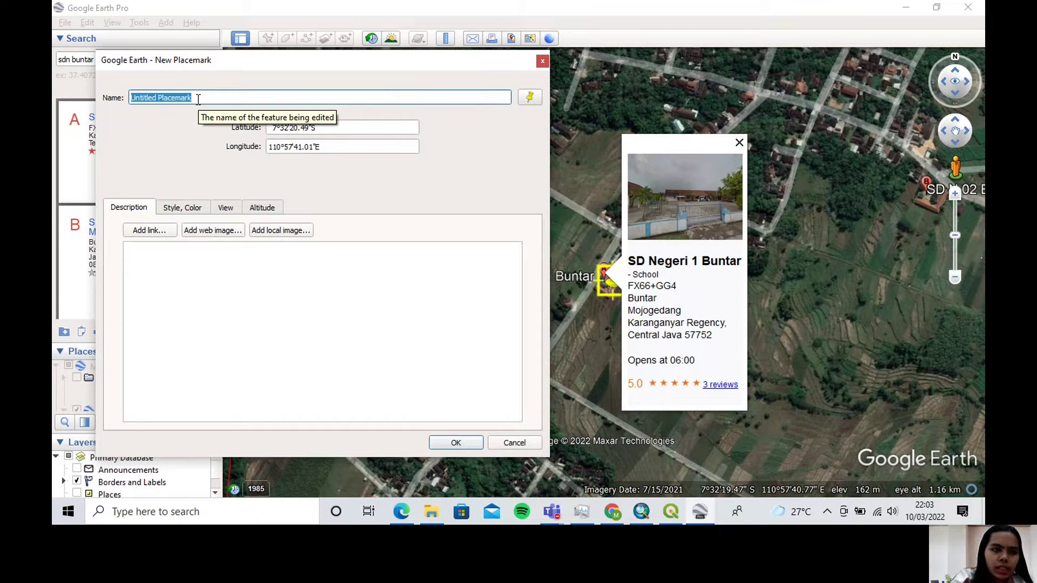
Name the new placemark "SDN 1 Buntar" and accept it
key("Caps_Lock")
type("SDN ")
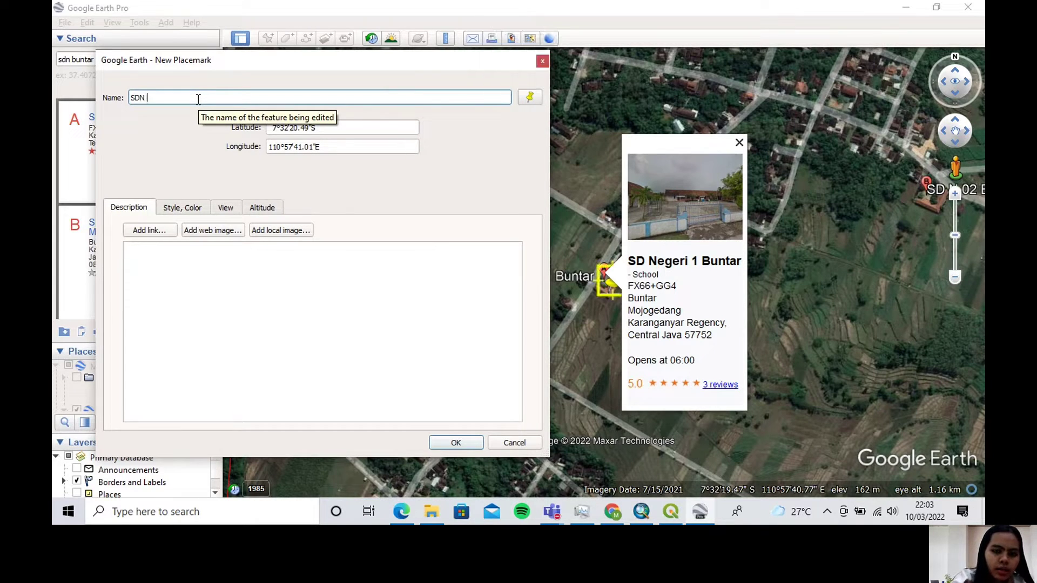
type("1 B")
key("Caps_Lock")
type("untar")
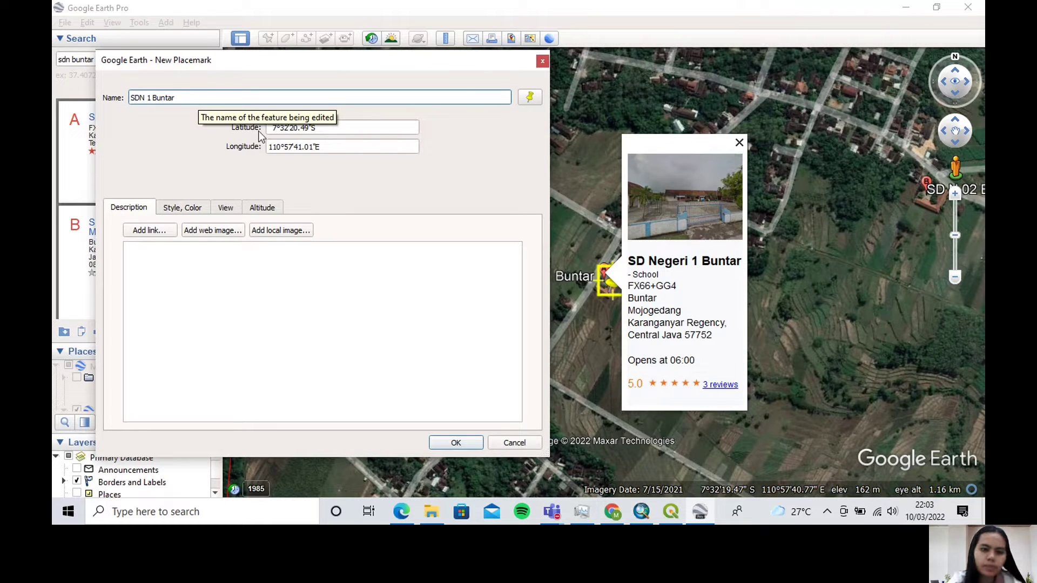
left_click(441, 440)
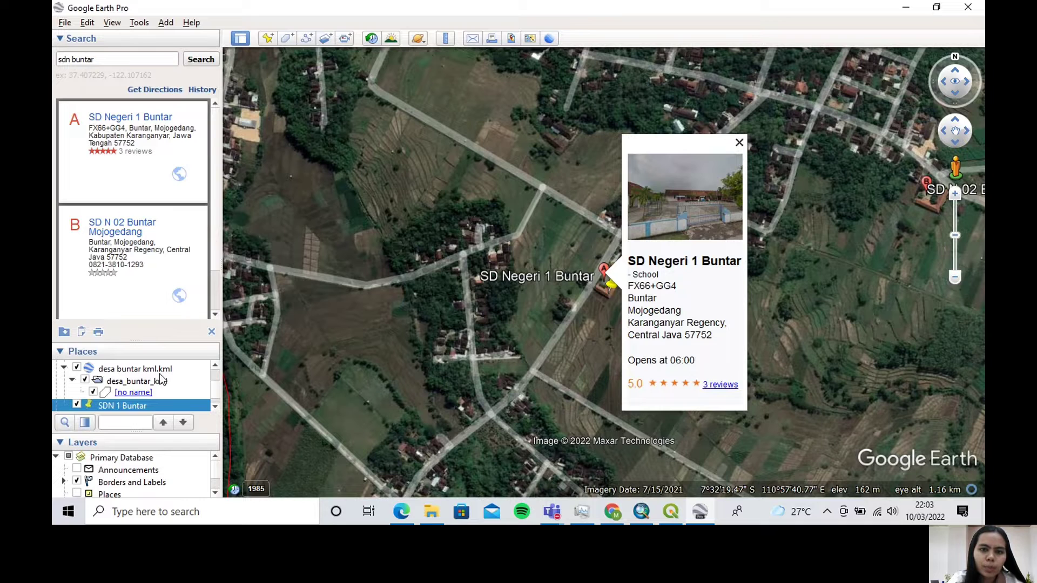
Save the SDN 1 Buntar placemark to Downloads as a KMZ file named "SD di Desa Buntar"
scroll(194, 387, "down", 1)
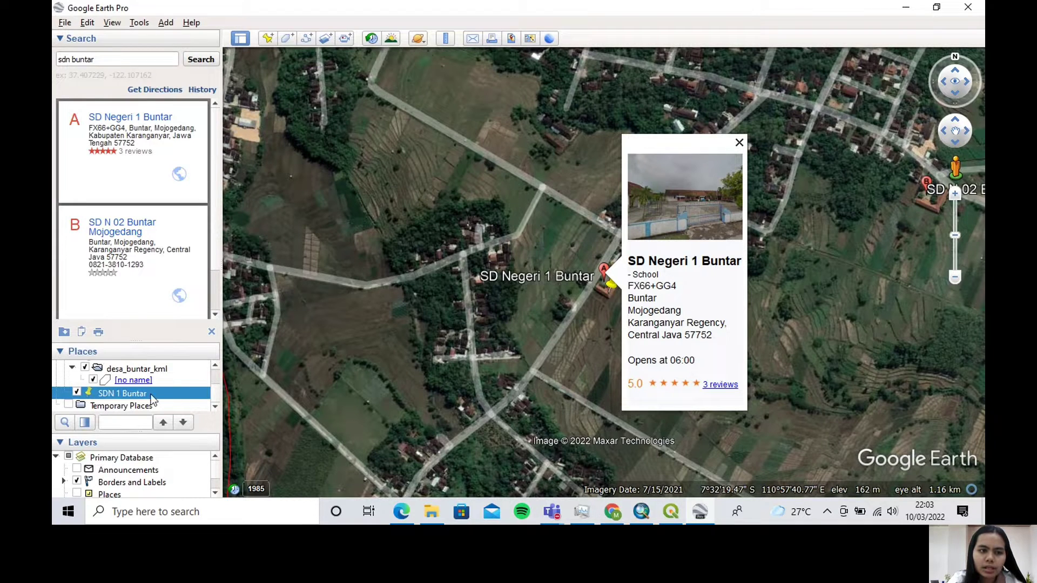
right_click(130, 400)
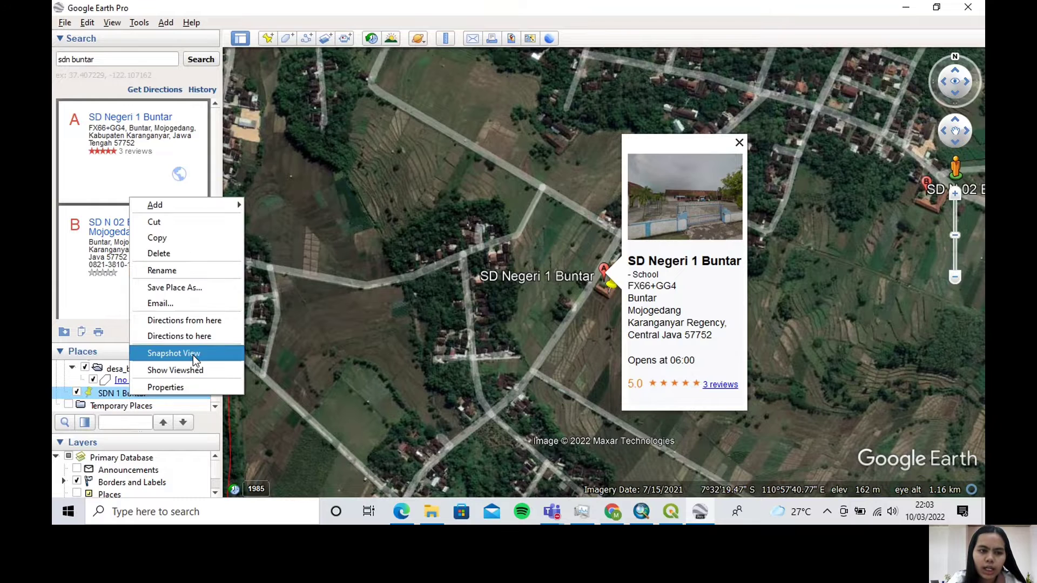
left_click(216, 287)
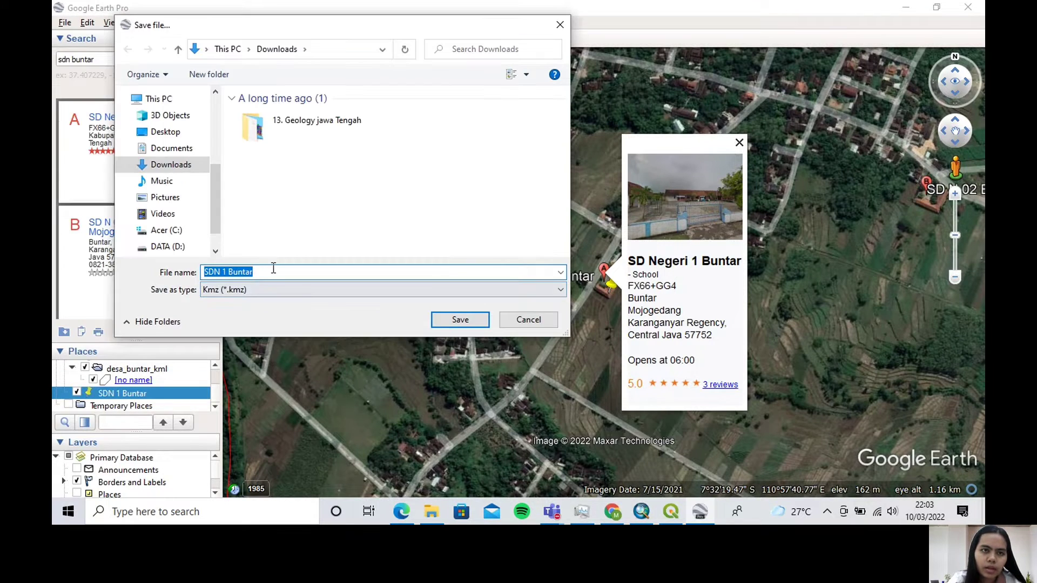
left_click(261, 273)
left_click_drag(261, 274, 216, 278)
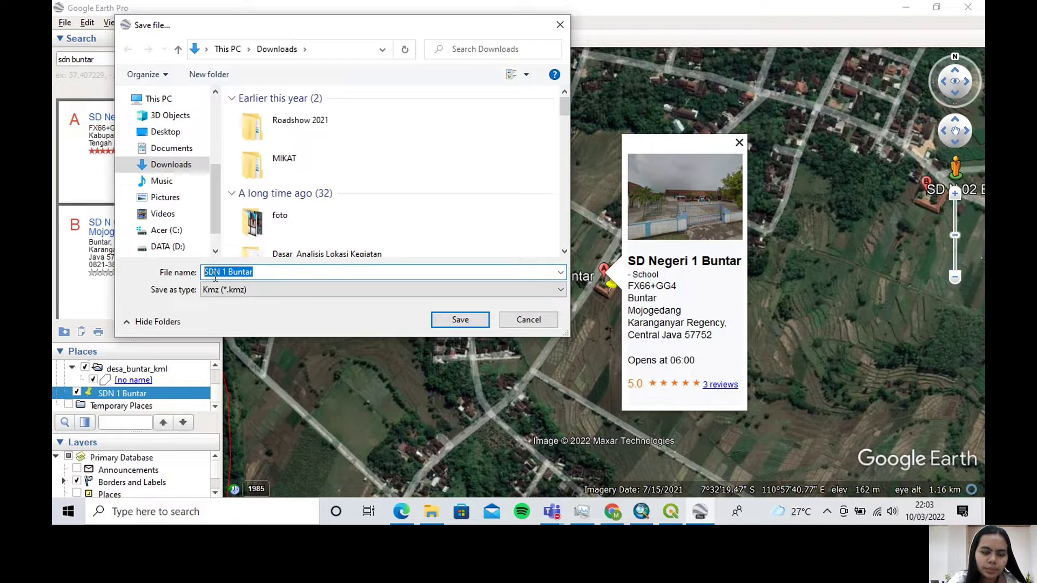
key("Caps_Lock")
type("SD")
key("Caps_Lock")
type("di ")
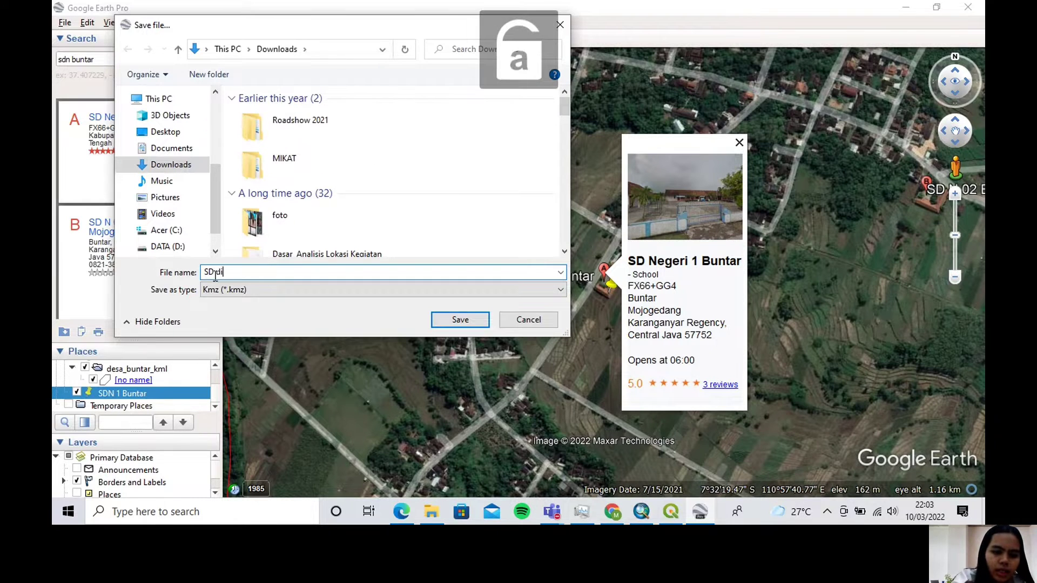
type("D")
key("Caps_Lock")
type("esa Bu")
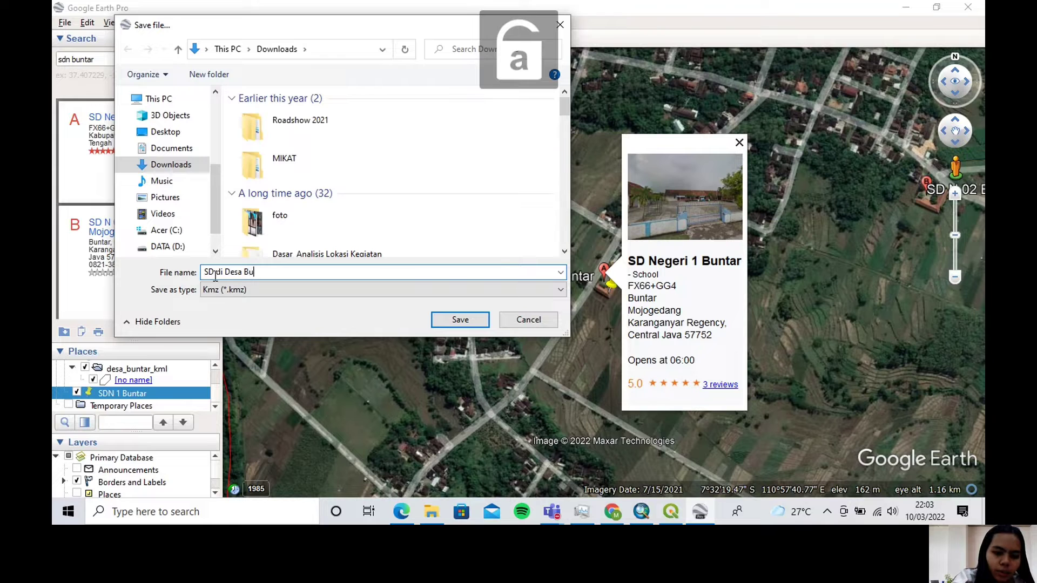
type("ntar")
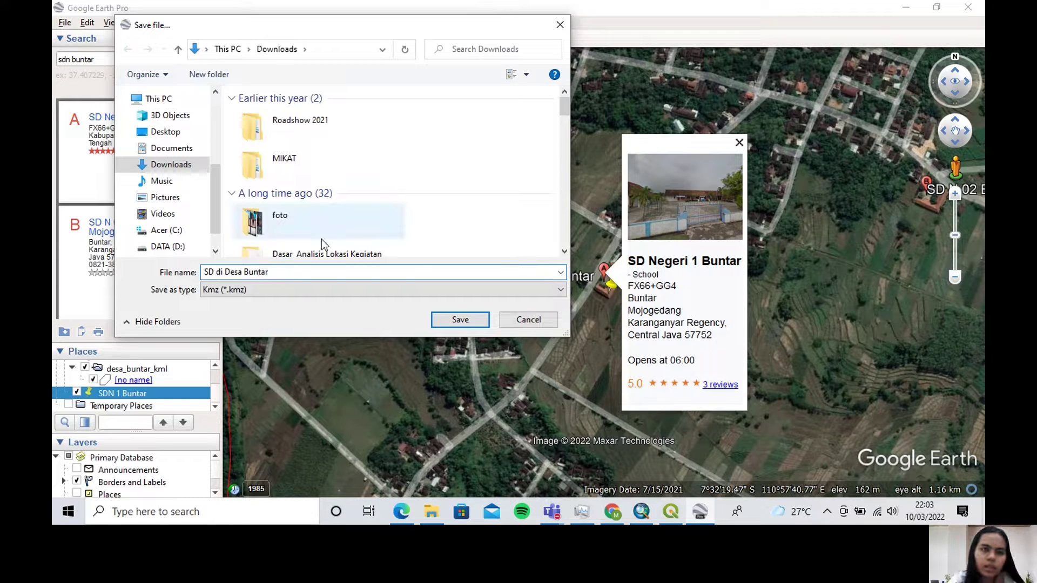
left_click(458, 320)
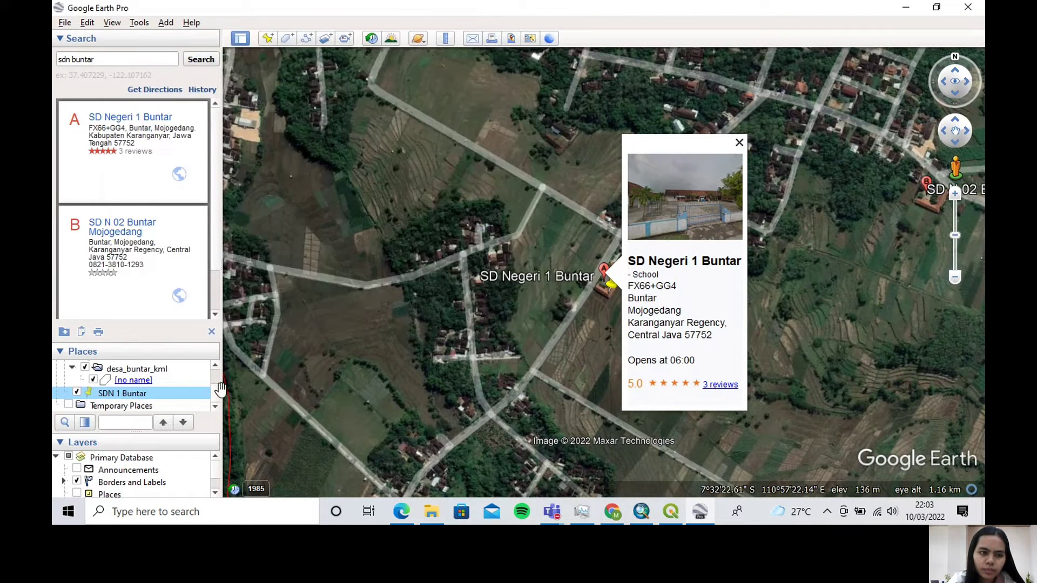
Switch to File Explorer and load the "SD di Desa Buntar" KMZ file from Downloads into the Google Earth places list
left_click(431, 513)
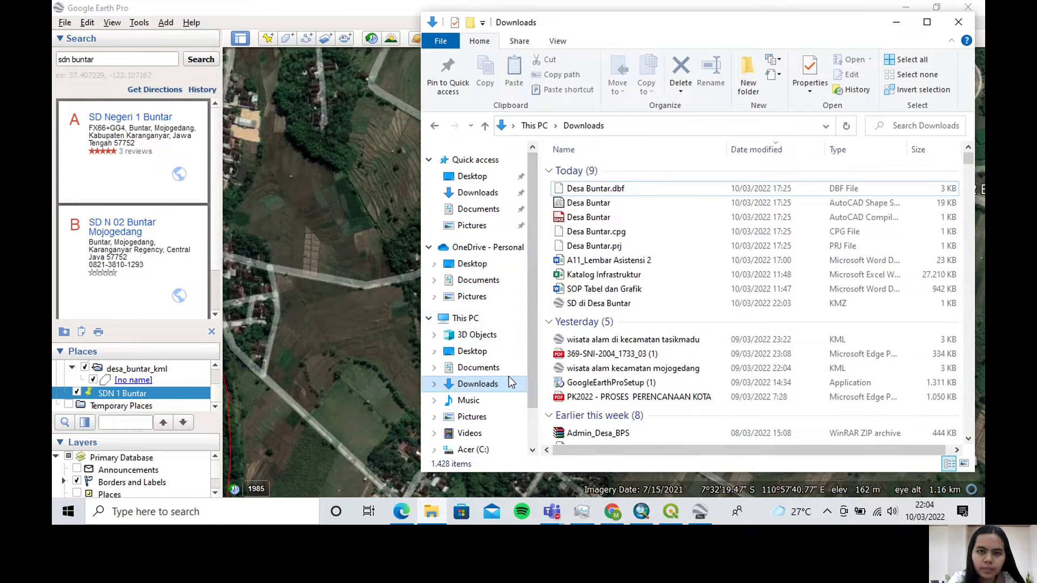
left_click(601, 305)
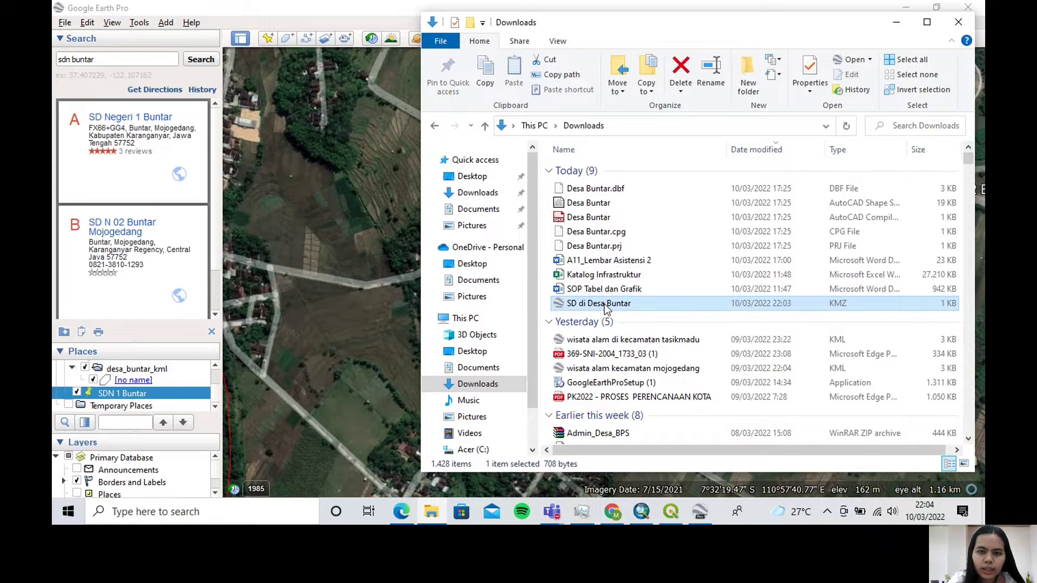
left_click_drag(605, 305, 180, 391)
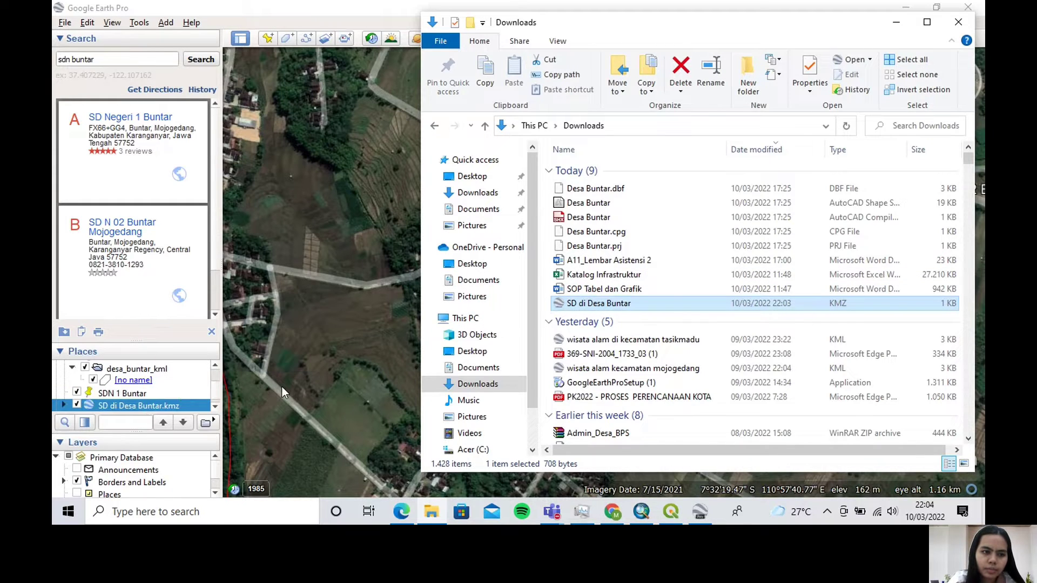
left_click(441, 510)
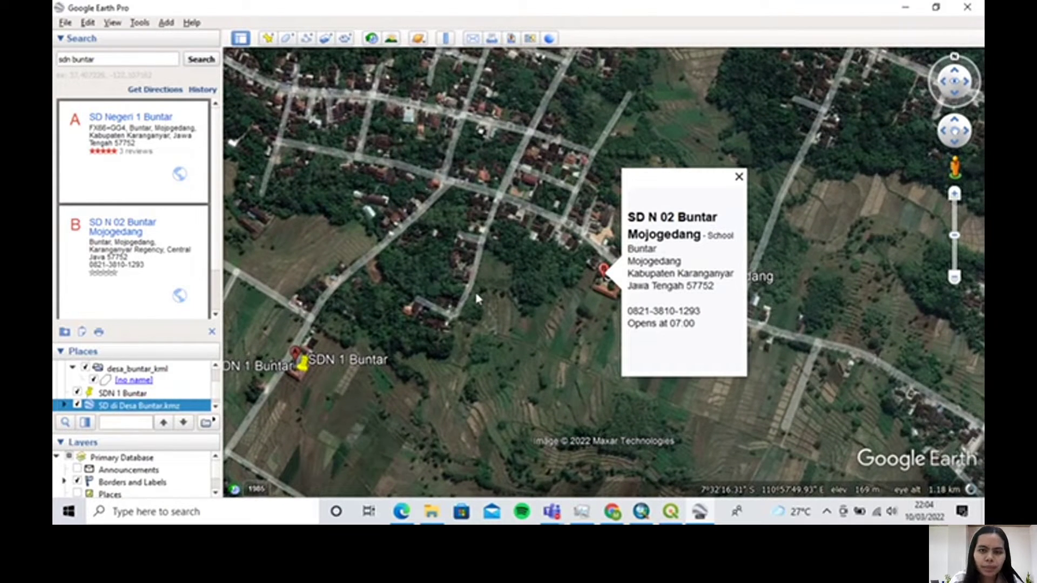
Place a new placemark on the SD N 02 Buntar Mojogedang school building, at about 7°32'16"S, 110°57'57"E
left_click(267, 38)
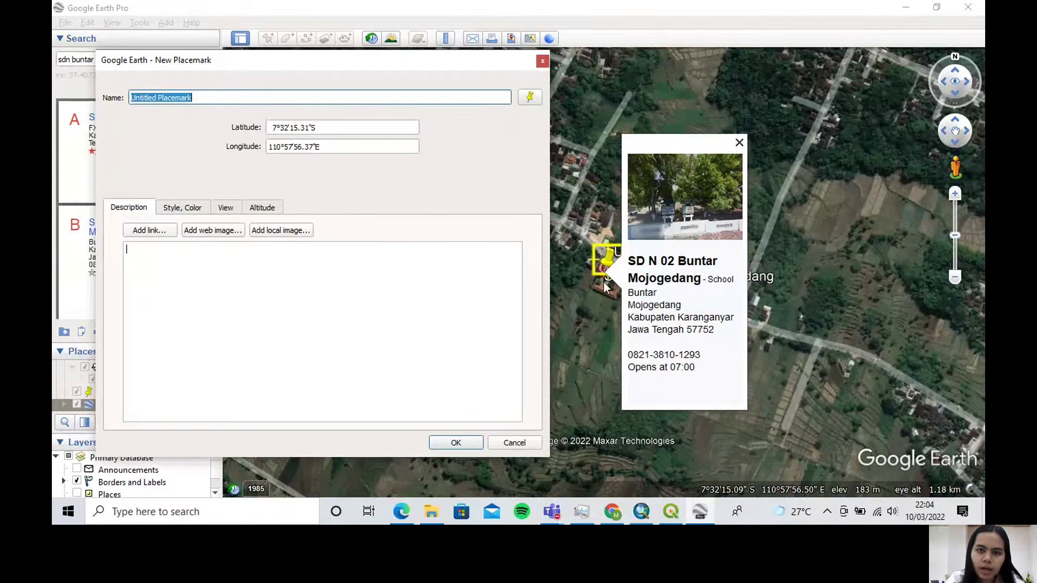
scroll(606, 260, "up", 2)
left_click_drag(606, 259, 620, 306)
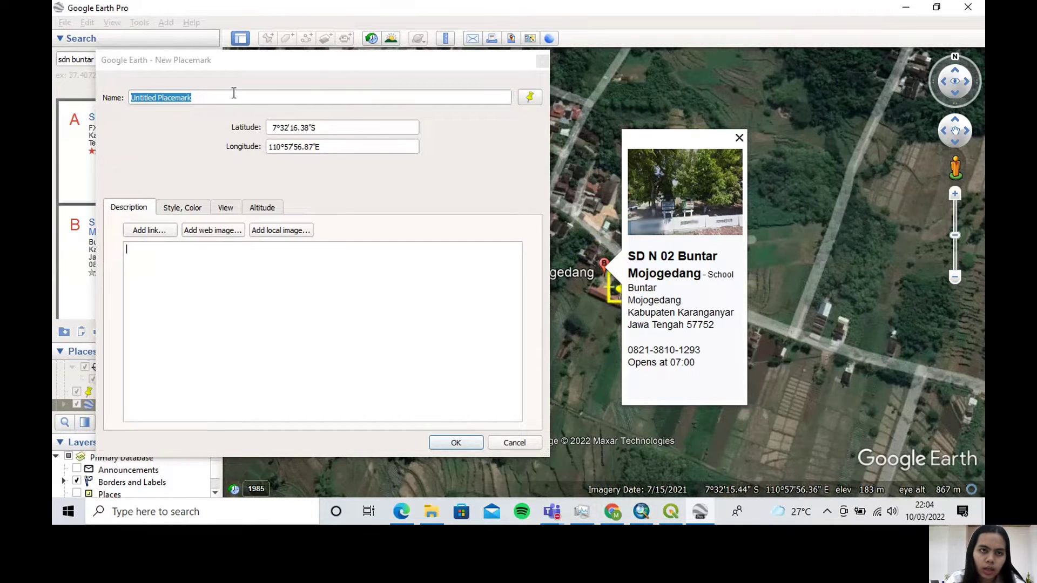
Name the second school's placemark "SDN 2 Buntar" and accept it
left_click(208, 95)
left_click_drag(207, 97, 124, 101)
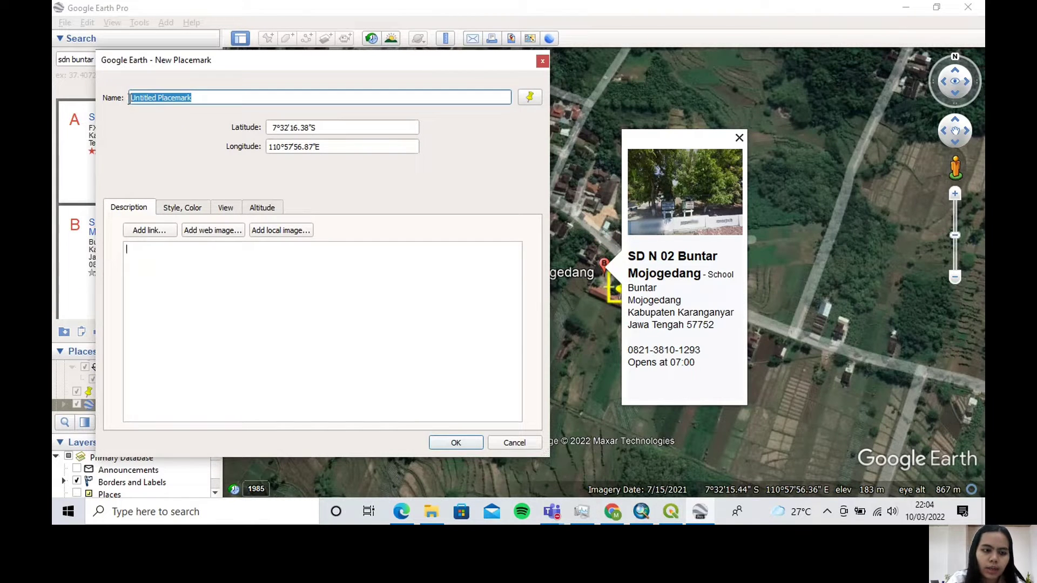
key("Caps_Lock")
type("SD")
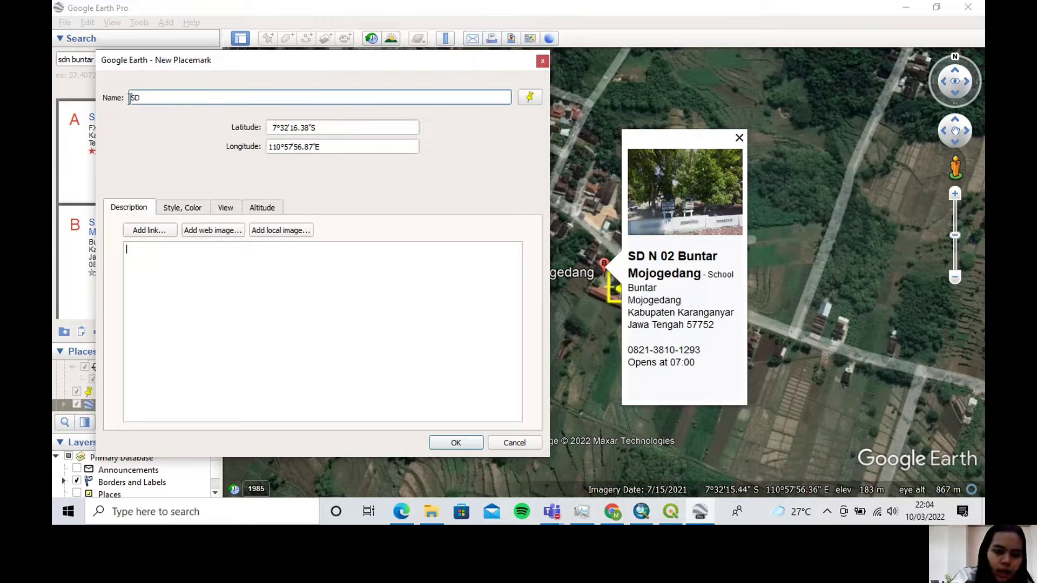
type("N2")
key("BackSpace")
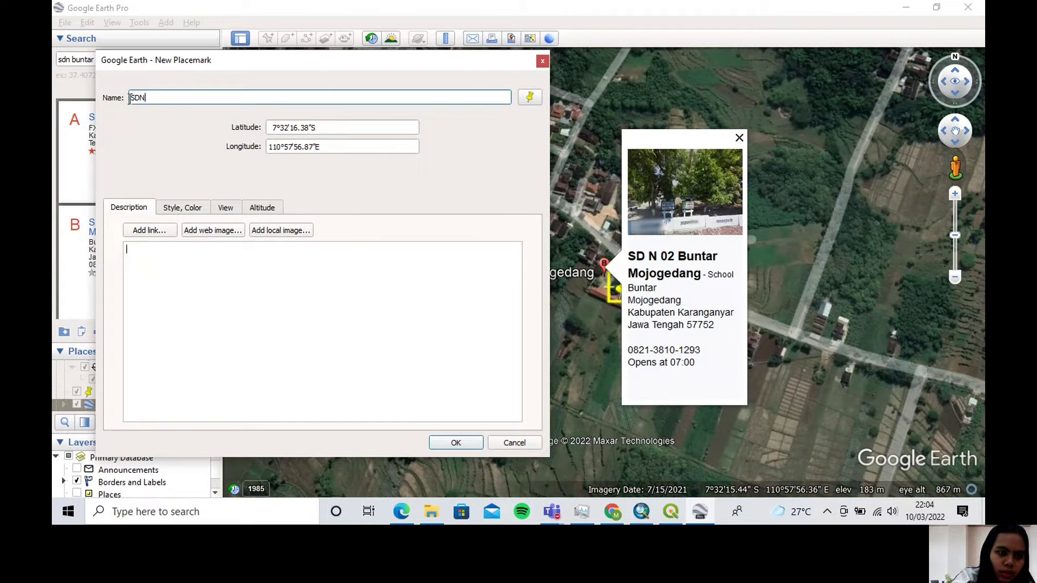
type("2 B")
key("Caps_Lock")
type("untar")
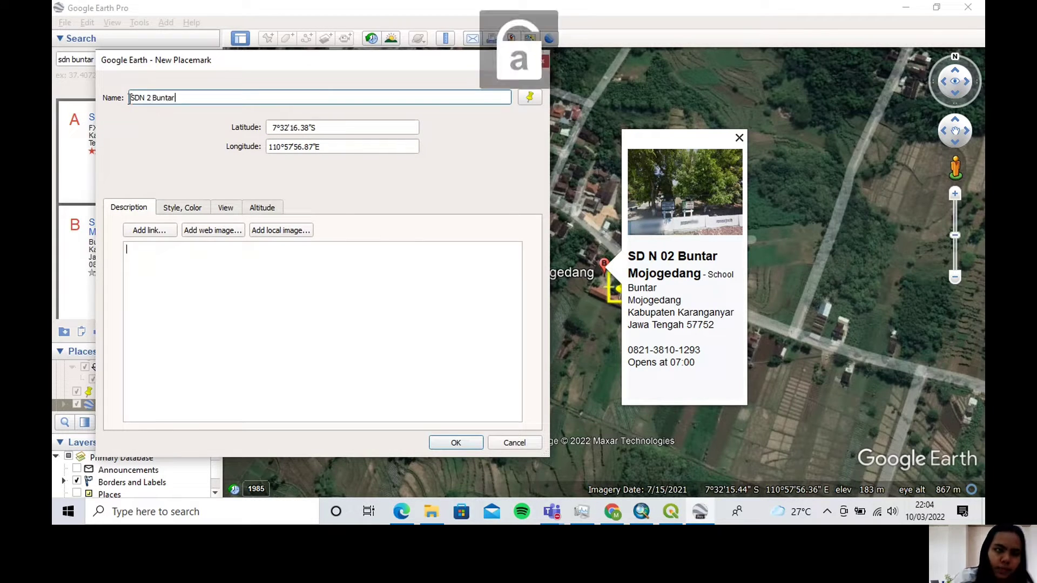
left_click(455, 443)
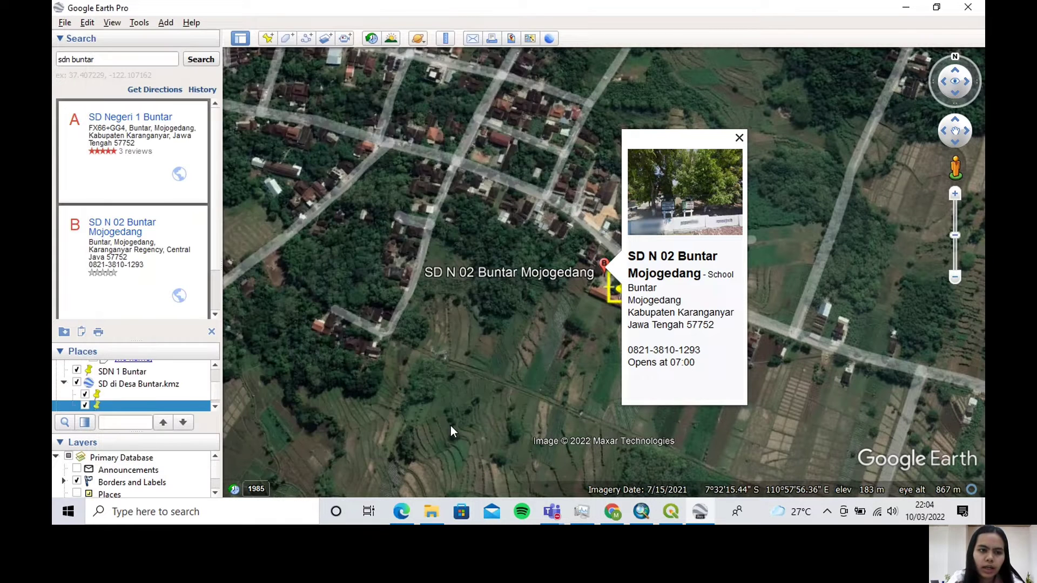
Save the "SD di Desa Buntar.kmz" entry with both school placemarks to Downloads as a KMZ file named "SD di Desa Buntar FIX"
right_click(160, 381)
left_click(229, 304)
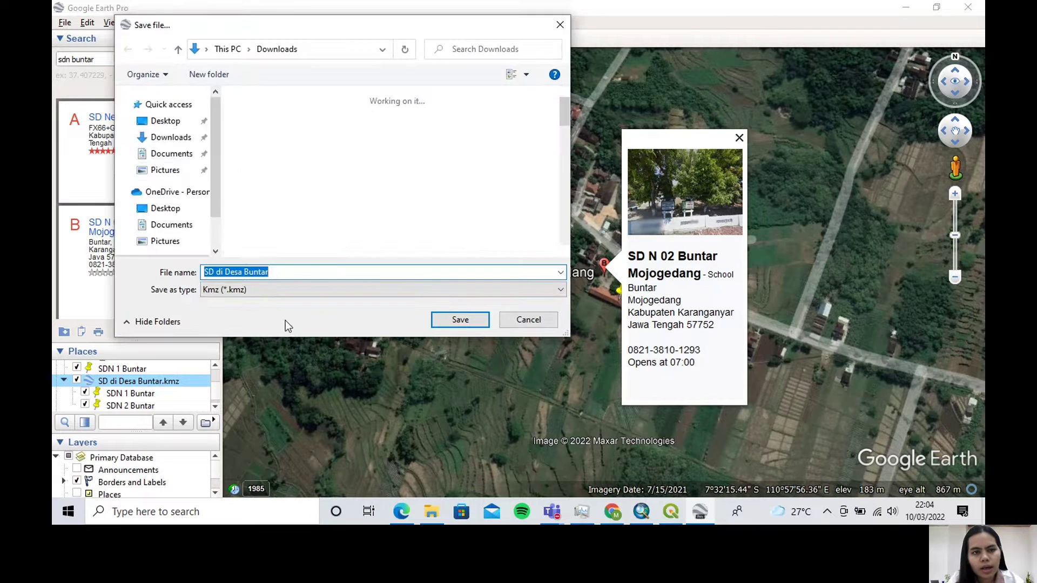
left_click(280, 273)
key("Caps_Lock")
type("F")
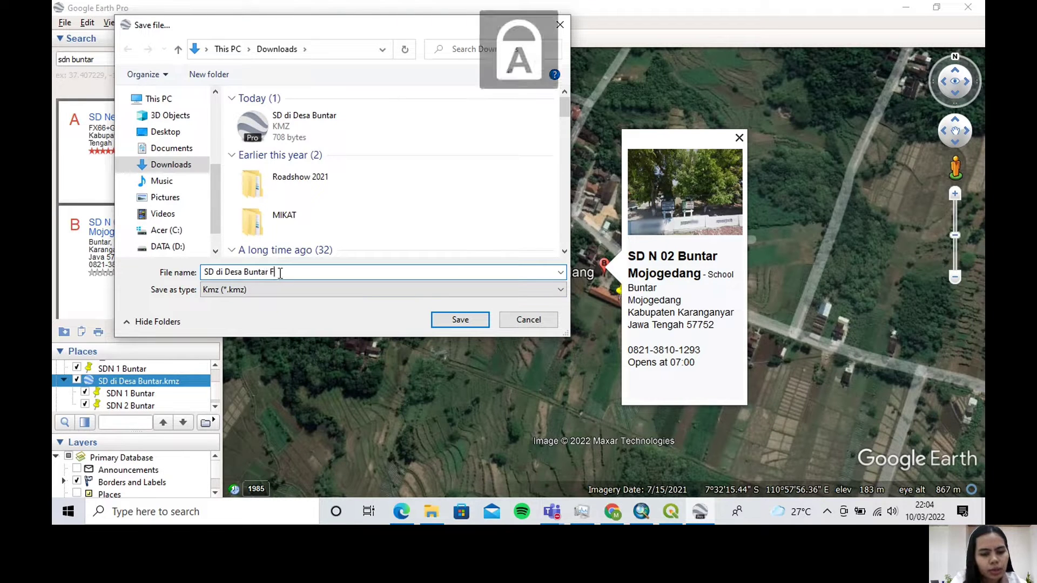
type("IX")
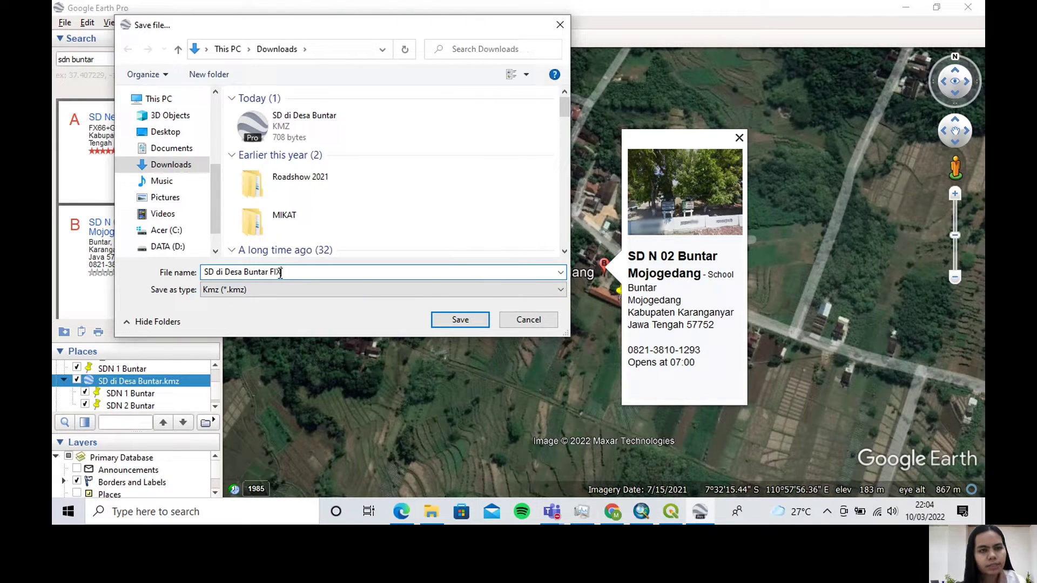
left_click(449, 320)
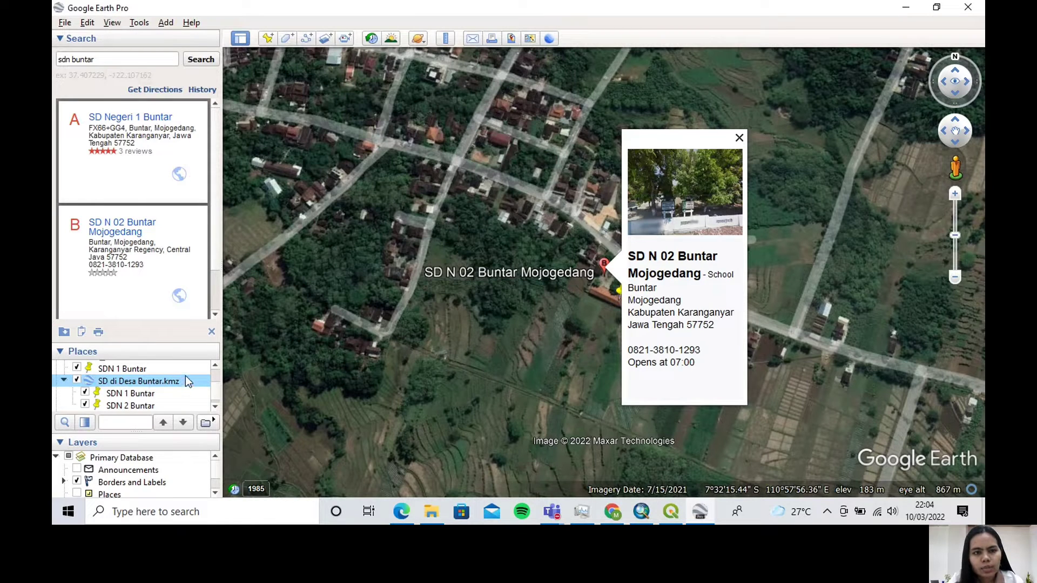
Delete the "SD di Desa Buntar.kmz" entry and the separate "SDN 1 Buntar" placemark from the places list
scroll(186, 376, "down", 1)
scroll(185, 376, "up", 2)
scroll(186, 374, "down", 1)
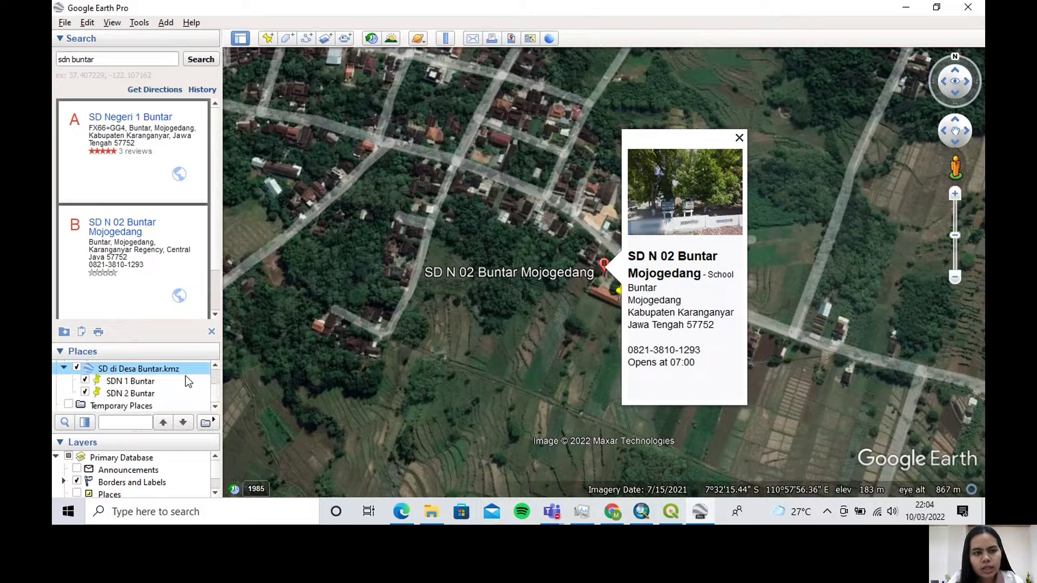
right_click(157, 373)
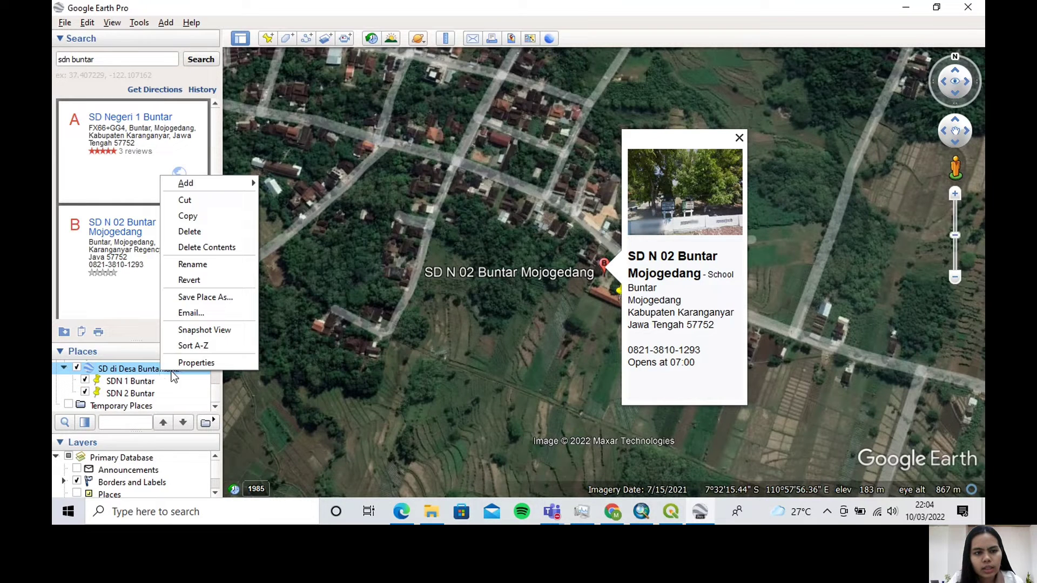
left_click(240, 234)
left_click(576, 275)
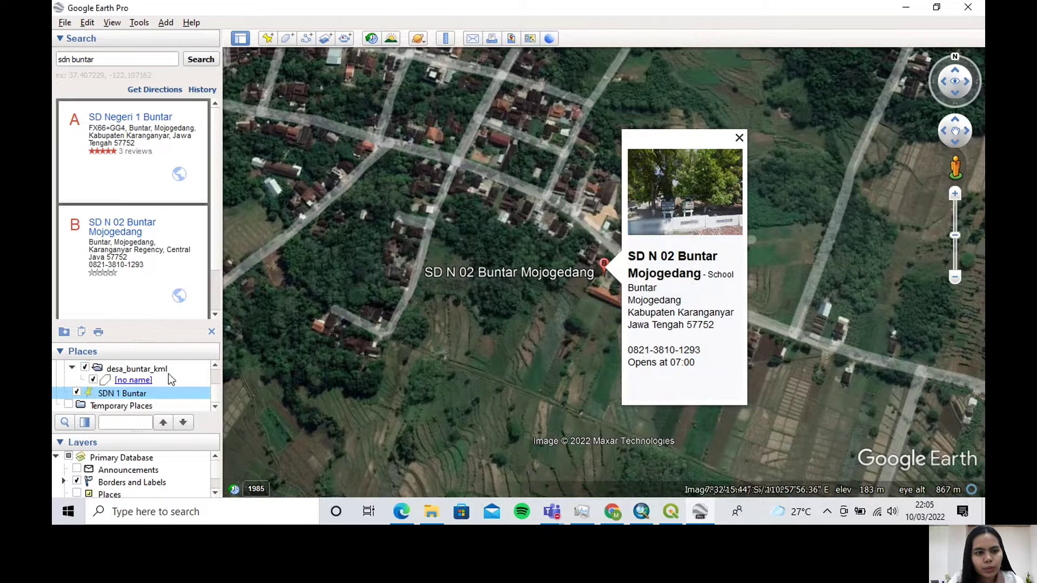
right_click(154, 393)
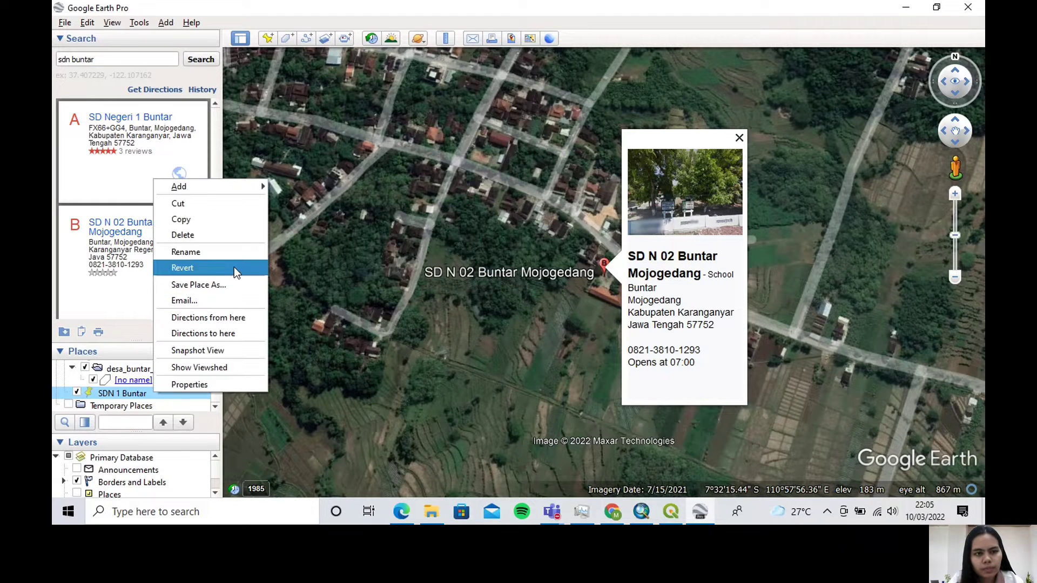
left_click(247, 236)
left_click(536, 270)
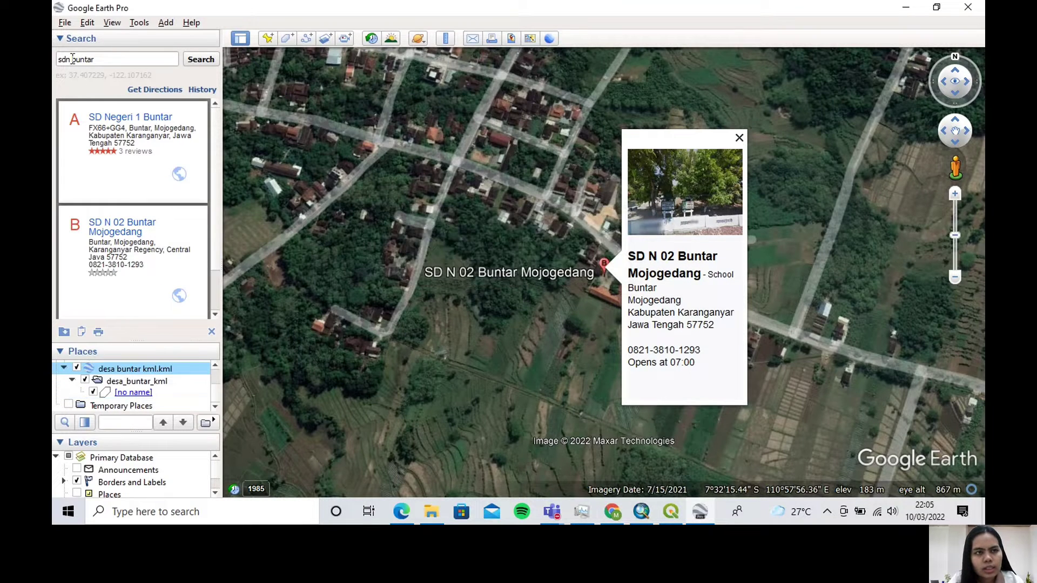
Search for "TK buntar" and close the SD N 02 Buntar Mojogedang info balloon
left_click_drag(71, 59, 55, 59)
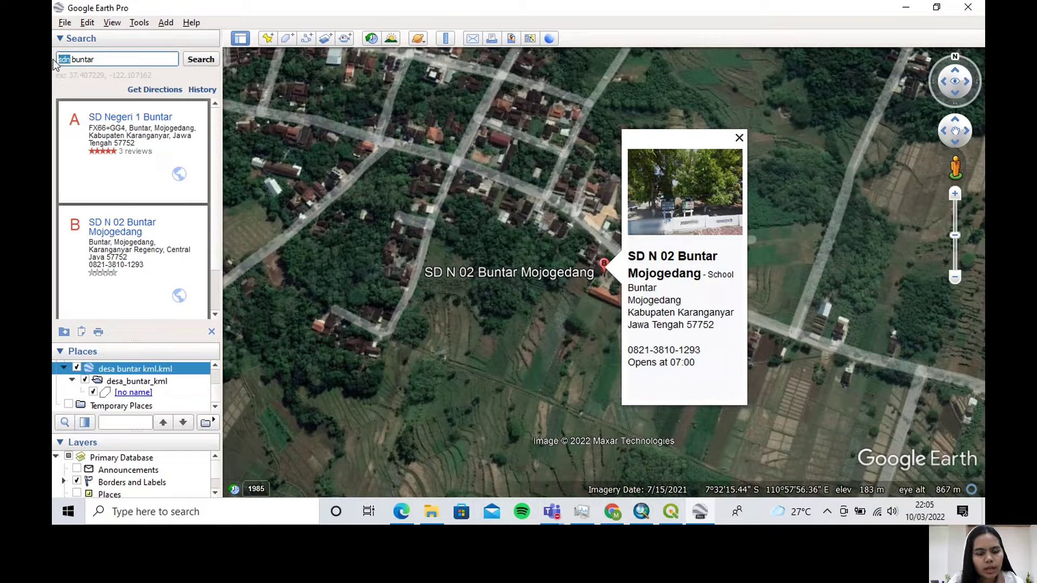
type("TK")
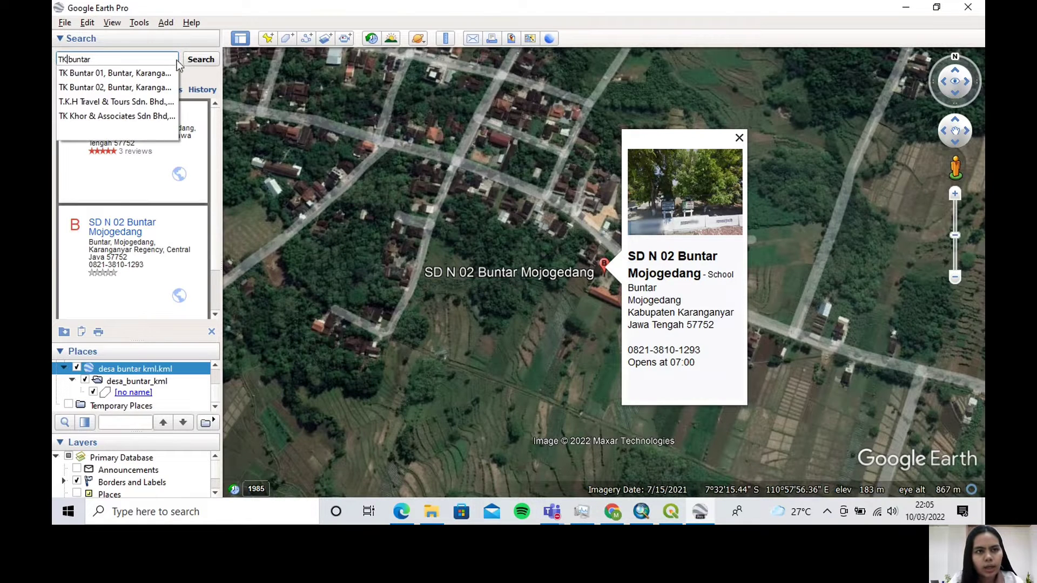
left_click(200, 59)
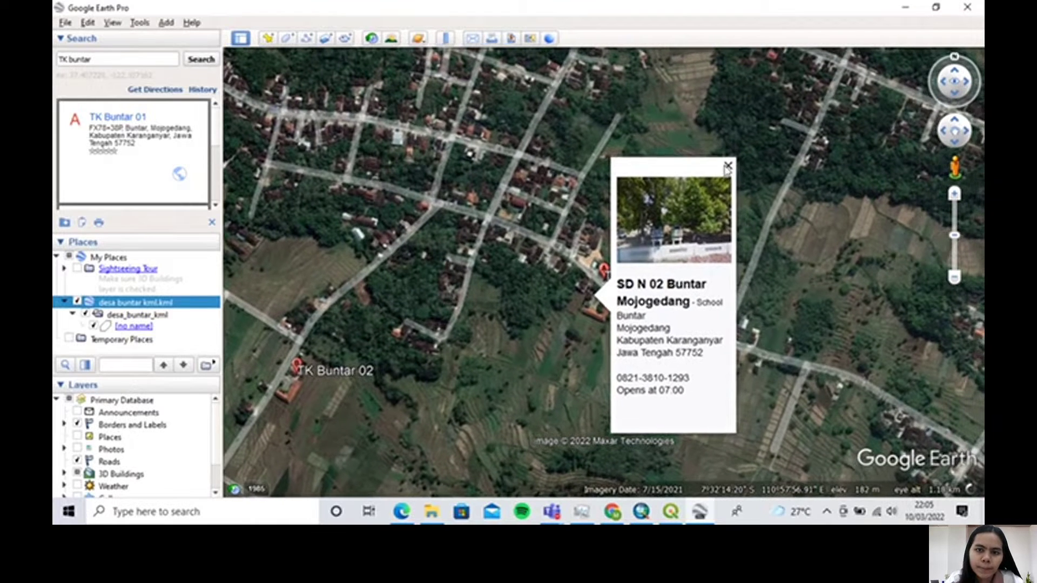
left_click(728, 168)
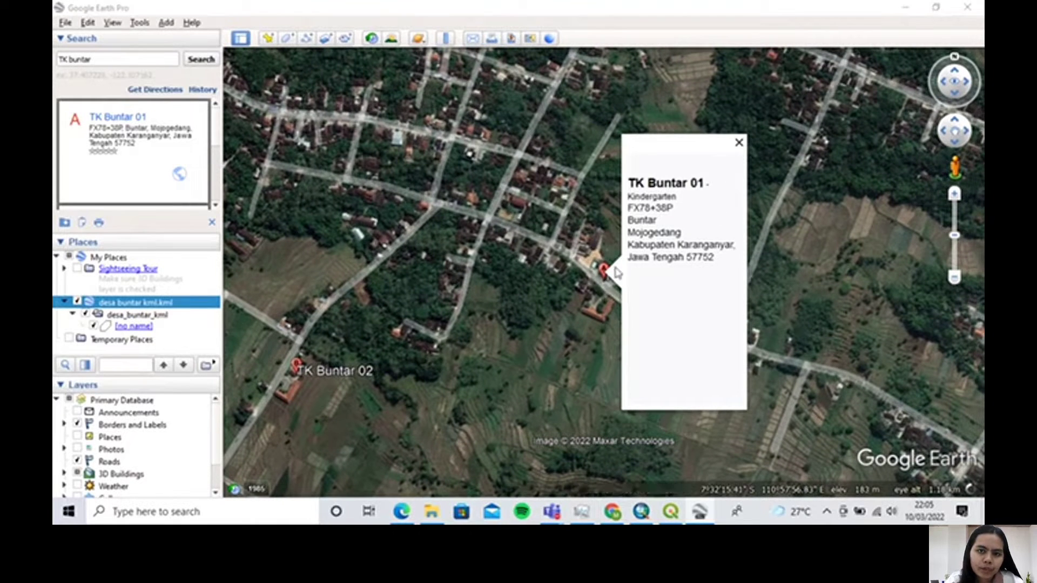
Place a new placemark on the TK Buntar 01 kindergarten, at about 7°32'14"S, 110°57'57"E
key("ctrl+shift+p")
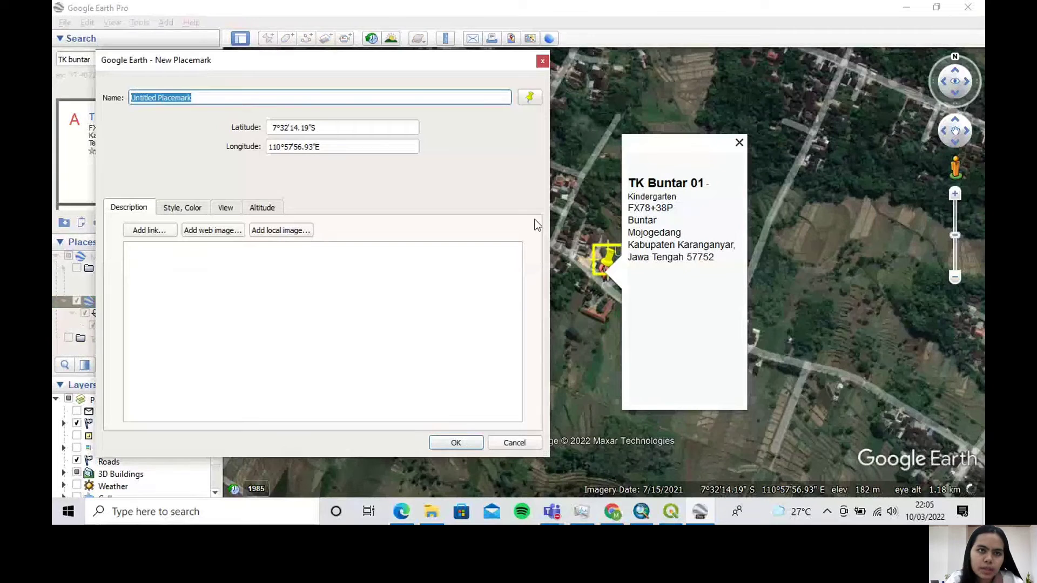
scroll(617, 296, "up", 3)
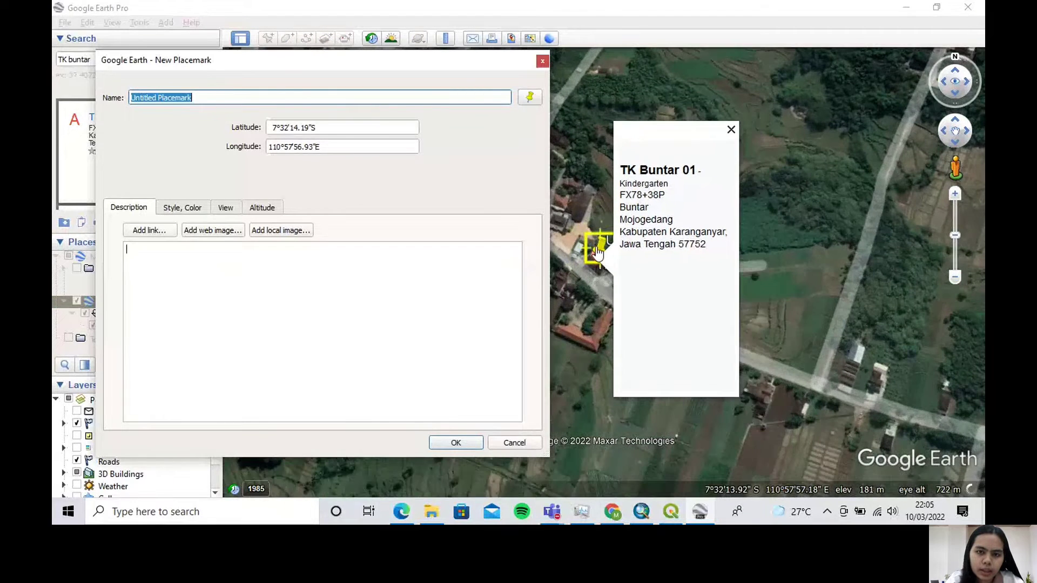
mouse_move(598, 268)
left_mouse_down()
mouse_move(590, 264)
mouse_move(596, 272)
left_mouse_up()
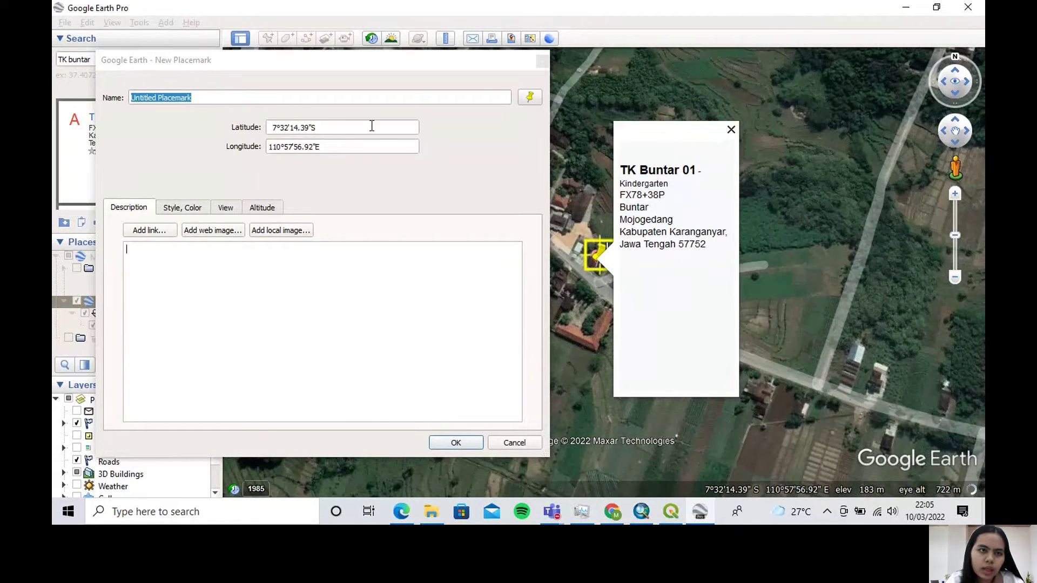
Name the first kindergarten's placemark "TK Buntar 1" and accept it
left_click(196, 101)
left_click_drag(157, 98, 125, 103)
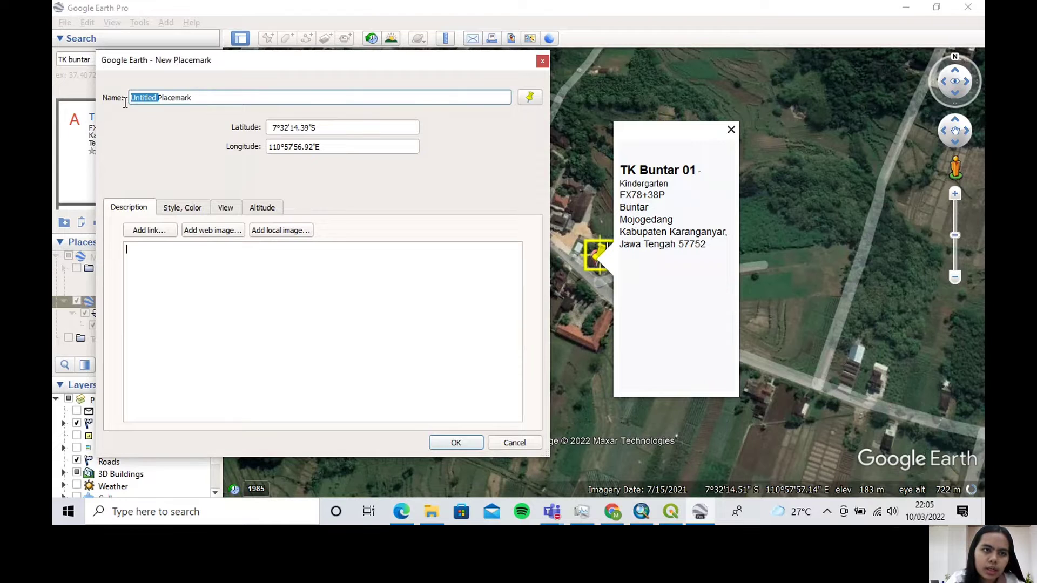
left_click_drag(206, 93, 118, 102)
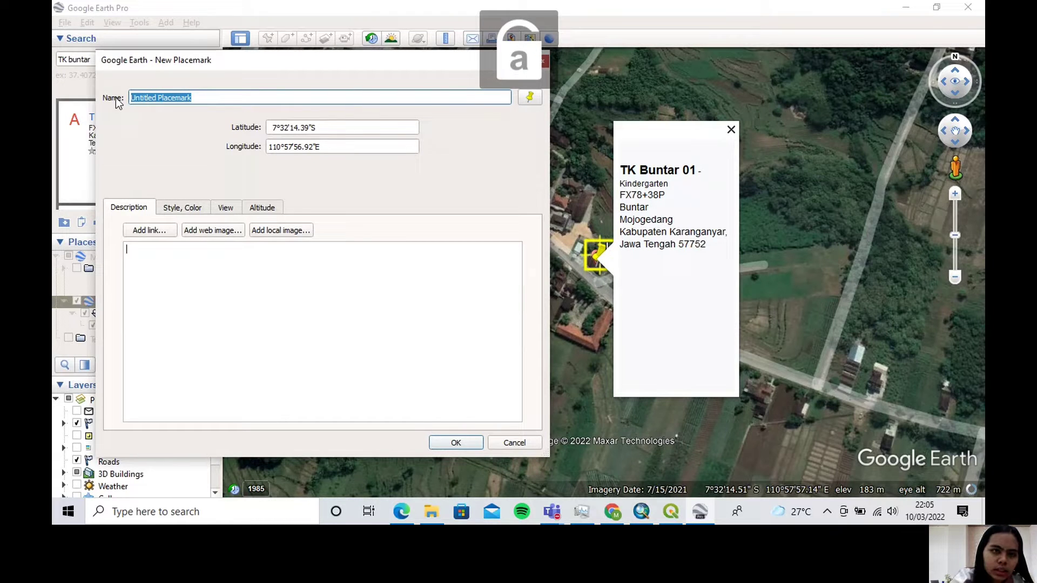
key("Caps_Lock")
type("T")
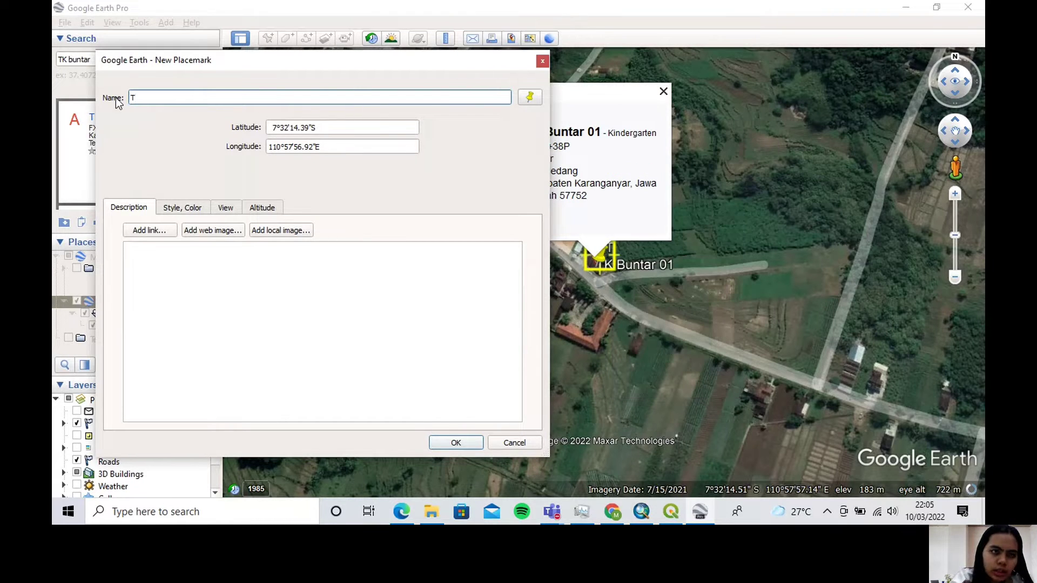
type("K B")
key("Caps_Lock")
type("untar ")
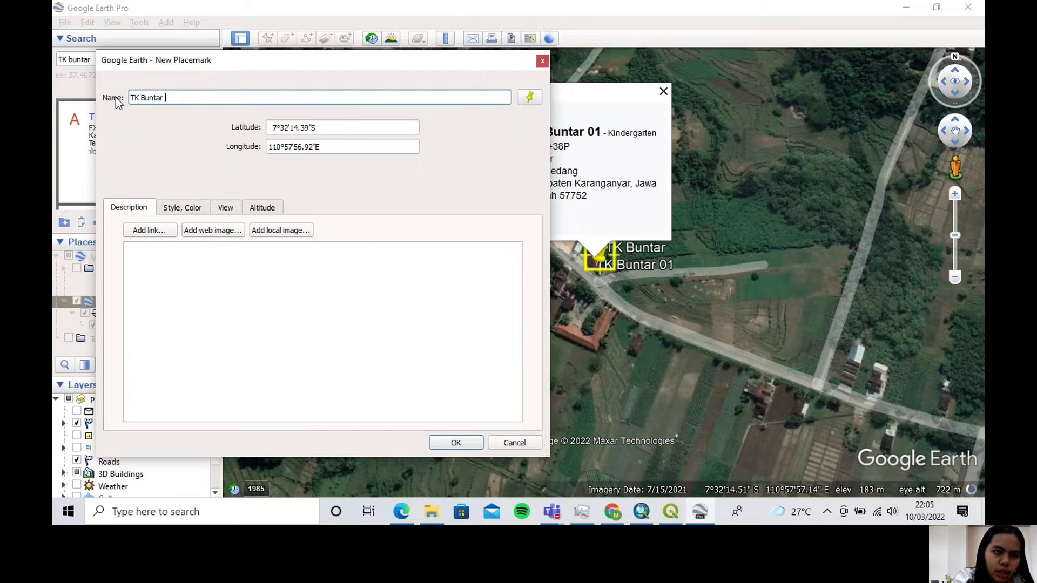
type("1")
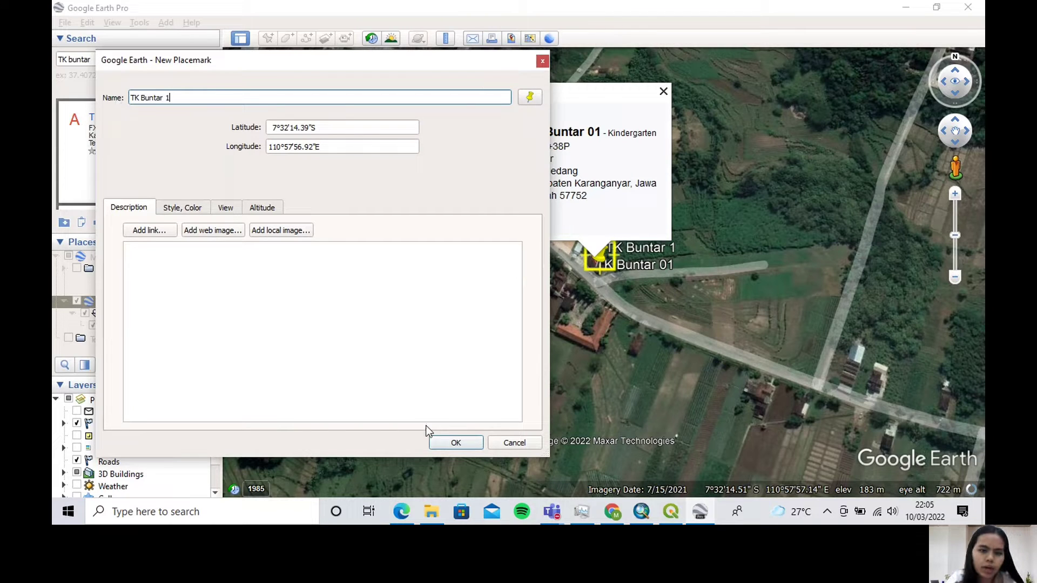
left_click(440, 445)
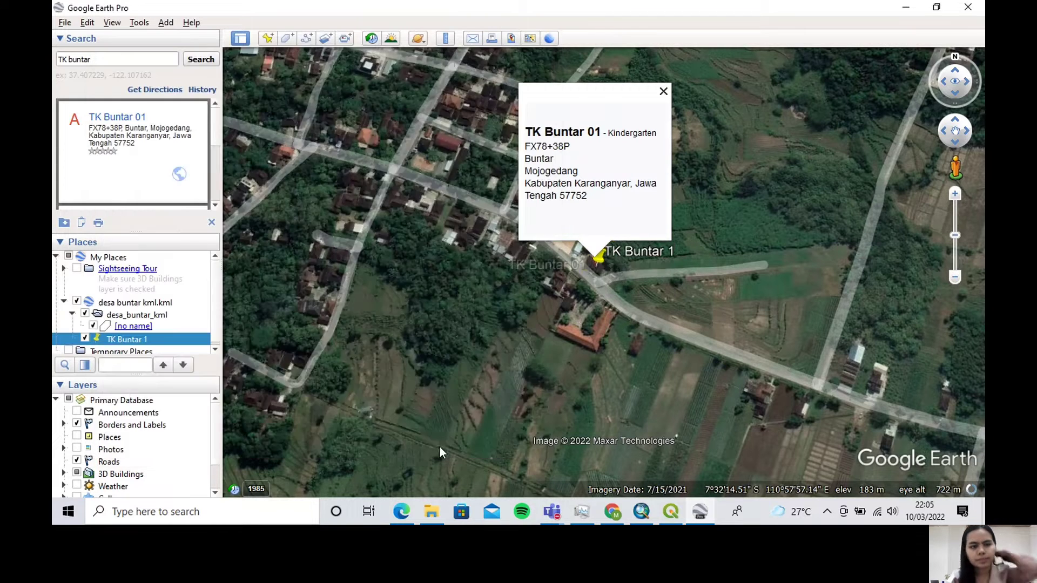
Save the TK Buntar 1 placemark to Downloads as a KMZ file named "TK di Desa Buntar"
right_click(162, 342)
left_click(245, 235)
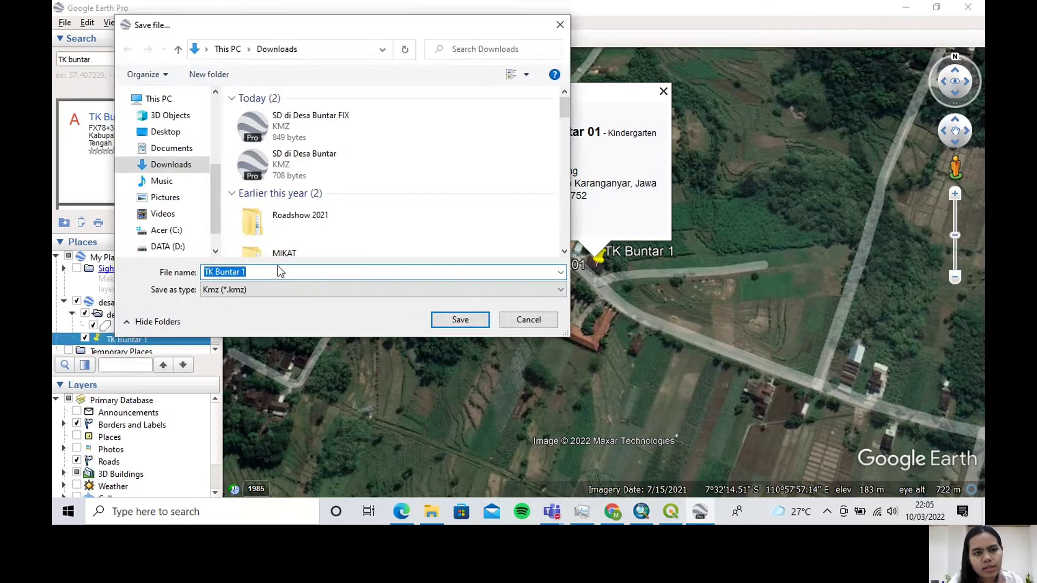
left_click(253, 271)
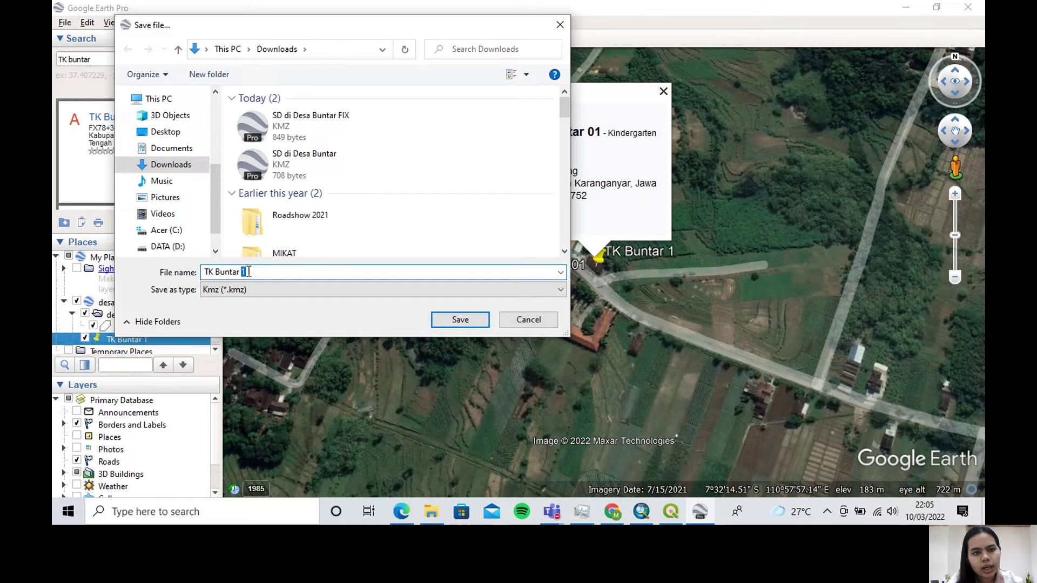
left_click_drag(249, 271, 212, 267)
key("Caps_Lock")
type("TK")
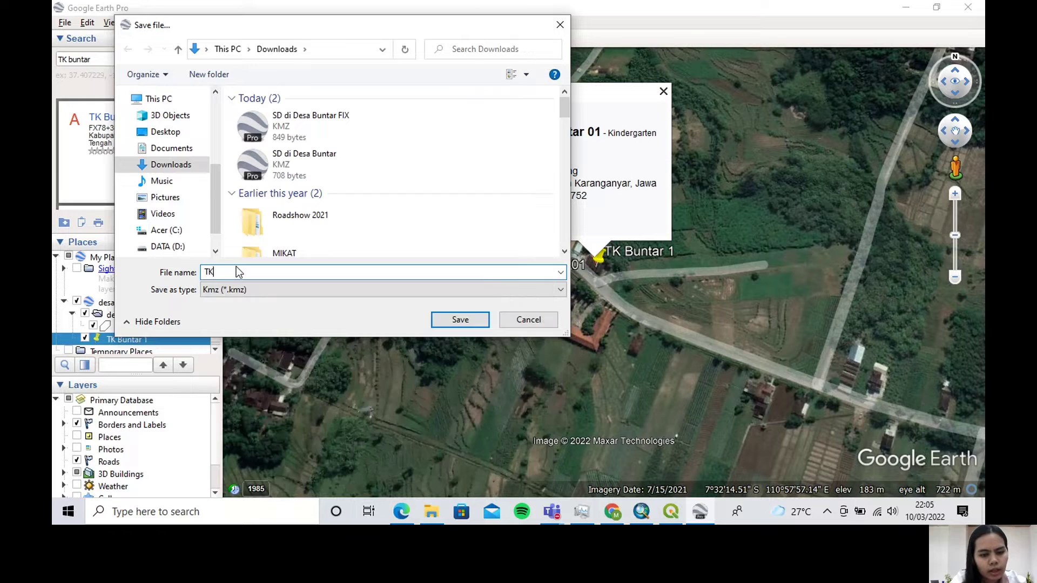
key("Caps_Lock")
type("di")
key("Caps_Lock")
type("D")
key("Caps_Lock")
type("esa")
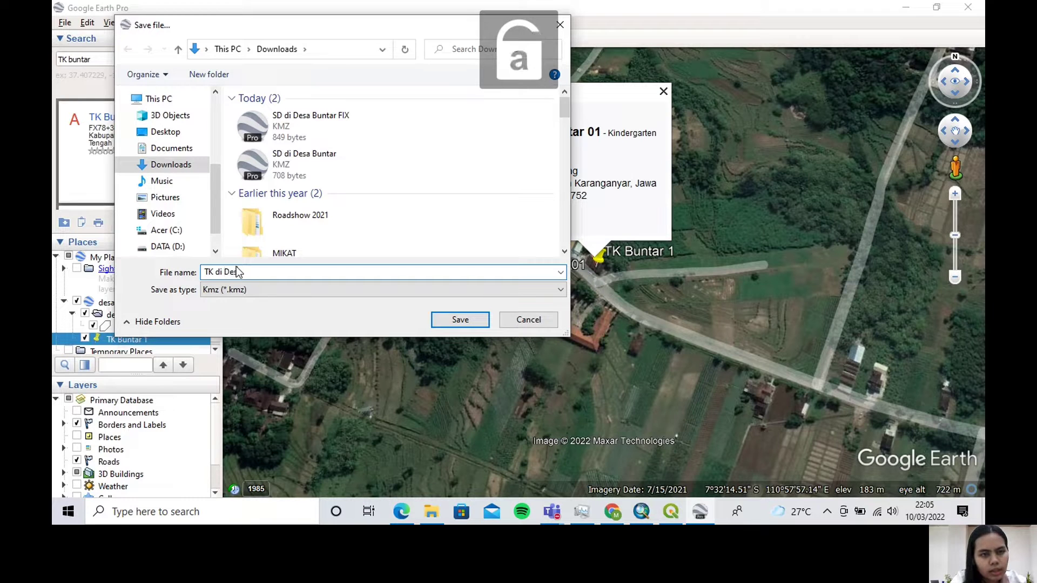
key("Caps_Lock")
type("B")
key("Caps_Lock")
type("untar")
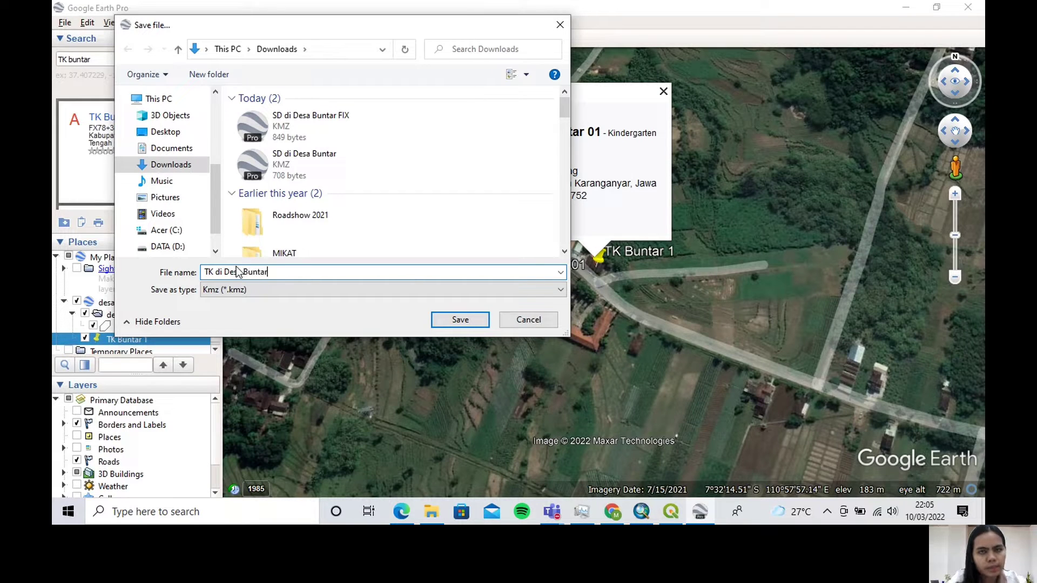
left_click(460, 319)
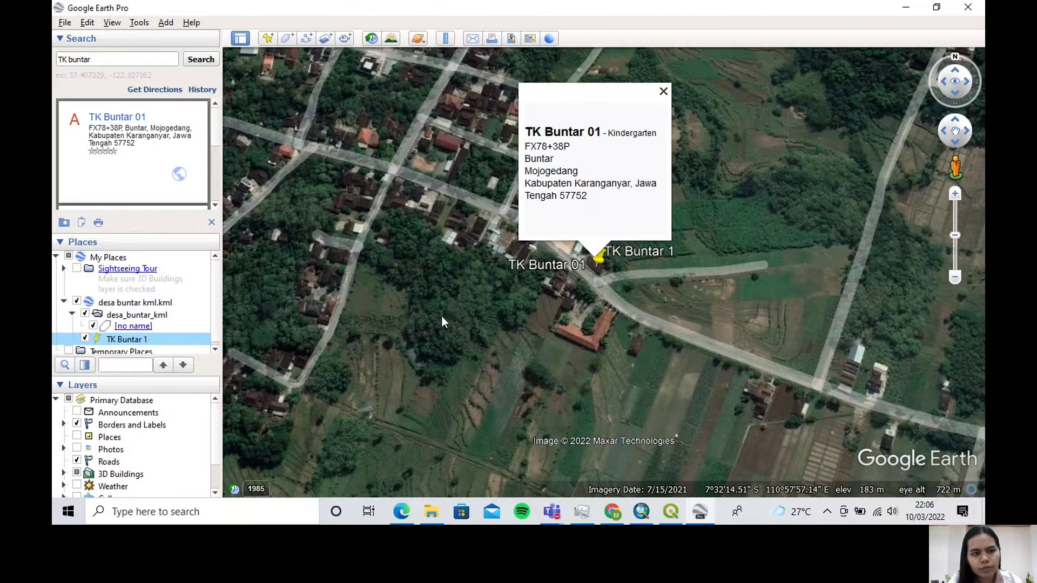
Switch to File Explorer, load the "TK di Desa Buntar" KMZ file from Downloads into the Google Earth places list, and return to the map
left_click(435, 513)
left_click_drag(589, 332, 164, 332)
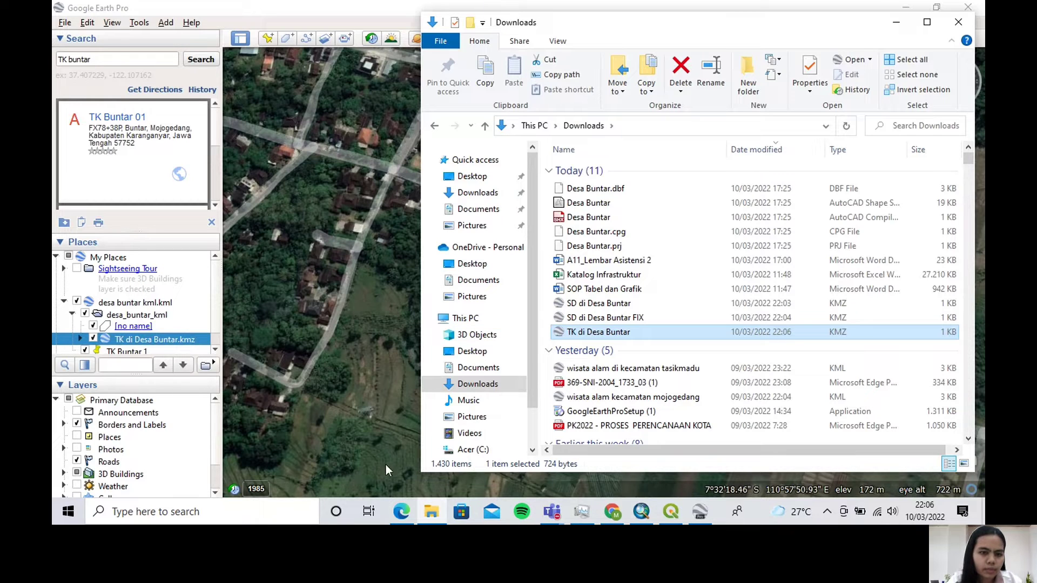
left_click(432, 513)
Go to the TK Buntar 02 search result and place a new placemark on it, at about 7°32'19"S, 110°57'41"E
scroll(121, 141, "down", 2)
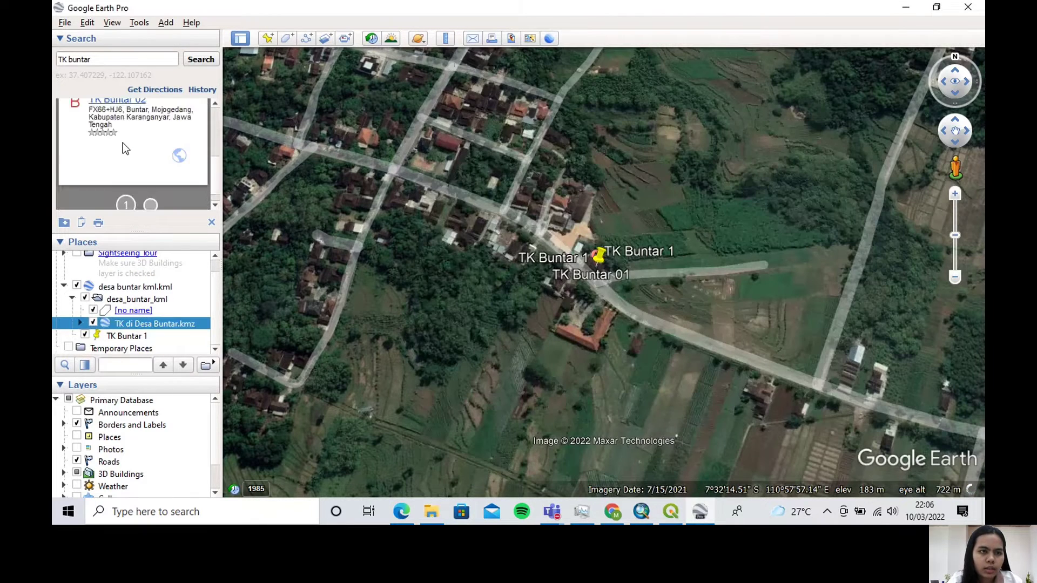
left_click(118, 142)
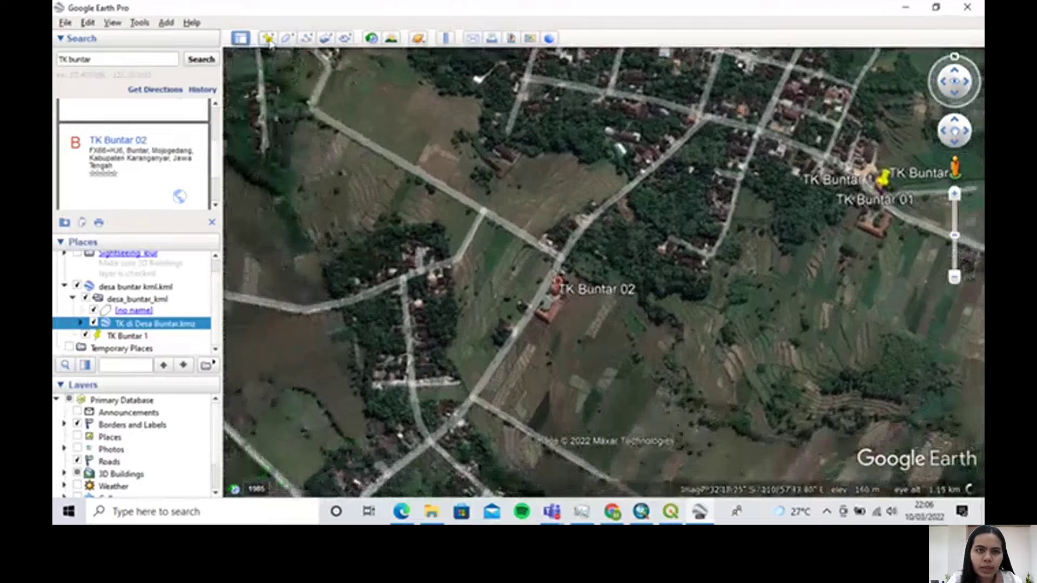
left_click(268, 39)
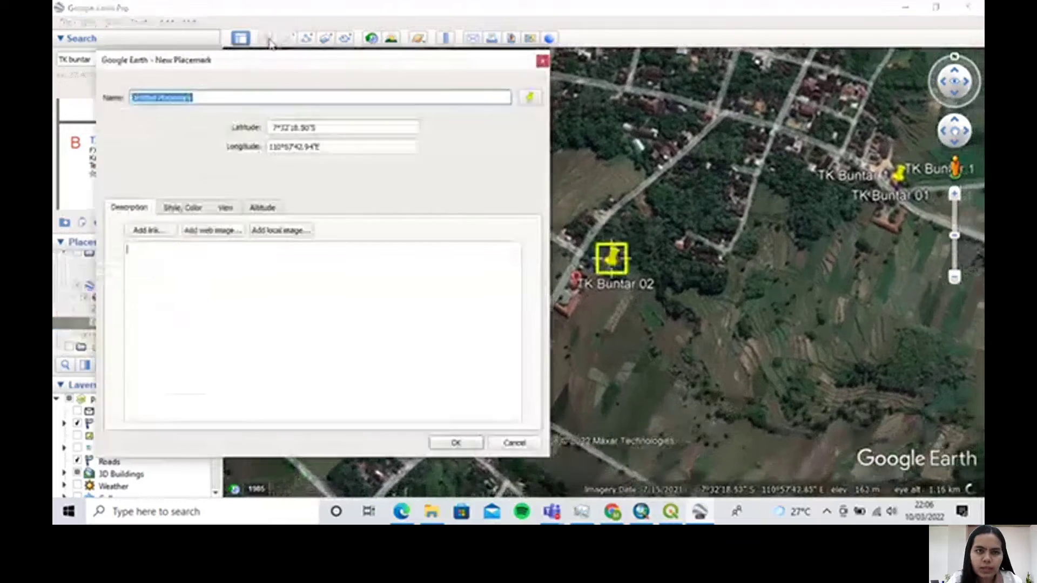
left_click_drag(643, 267, 596, 267)
scroll(608, 300, "up", 3)
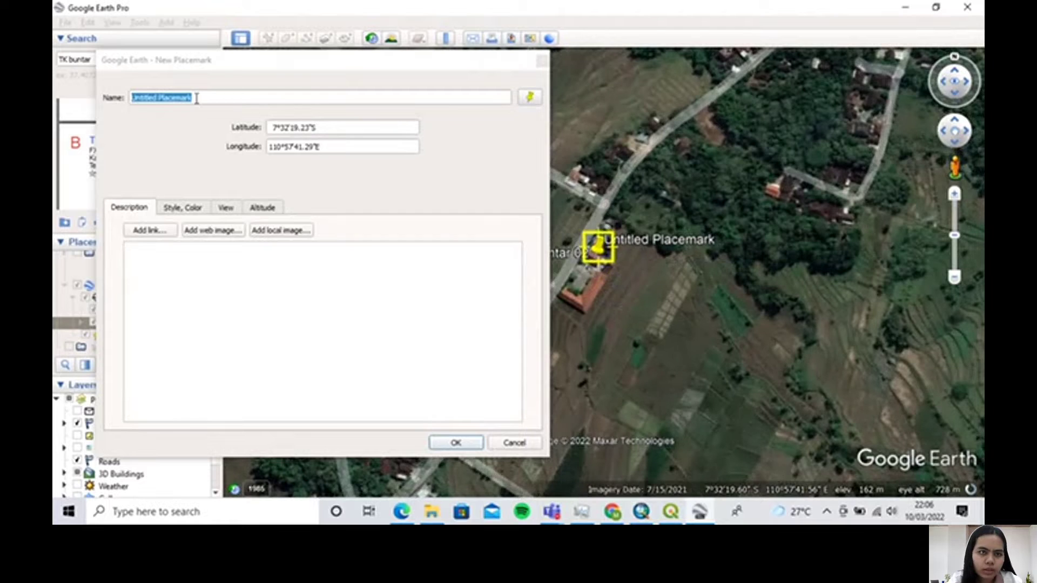
Name the second kindergarten's placemark "TK Buntar 2" and accept it
left_click(235, 60)
left_click_drag(294, 61, 419, 60)
key("Caps_Lock")
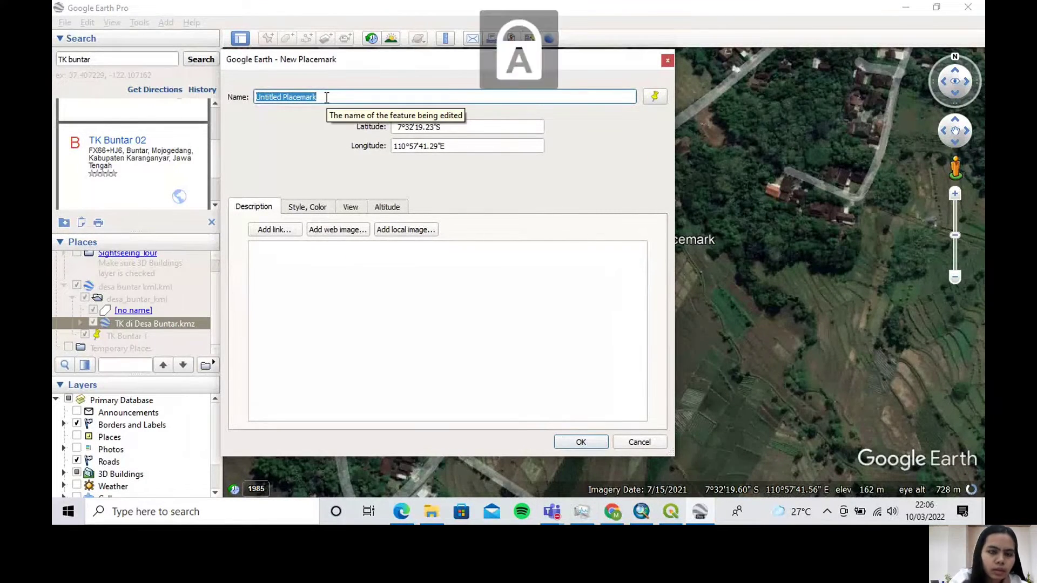
type("TK ")
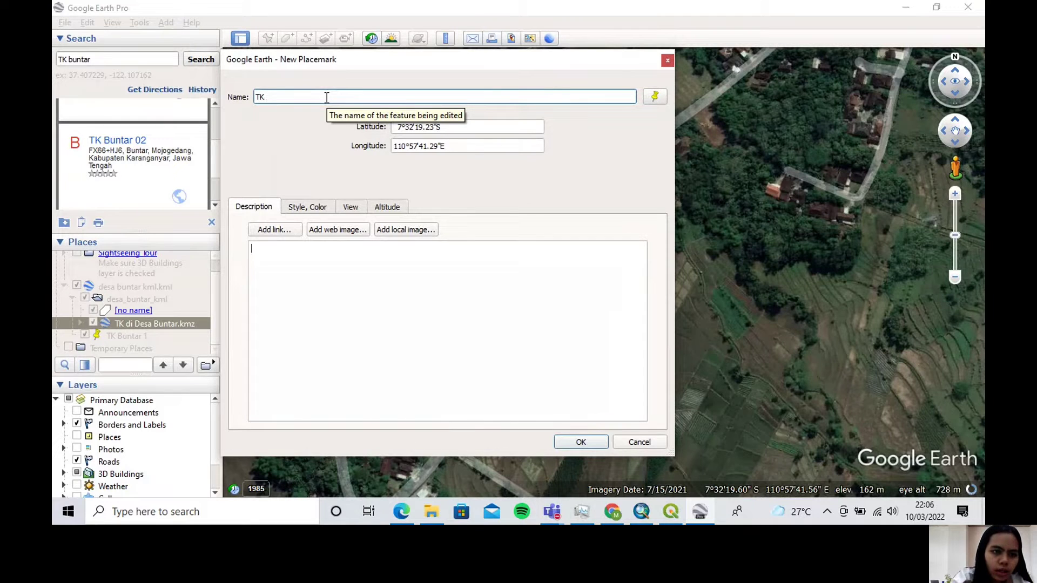
type("B")
key("Caps_Lock")
type("un")
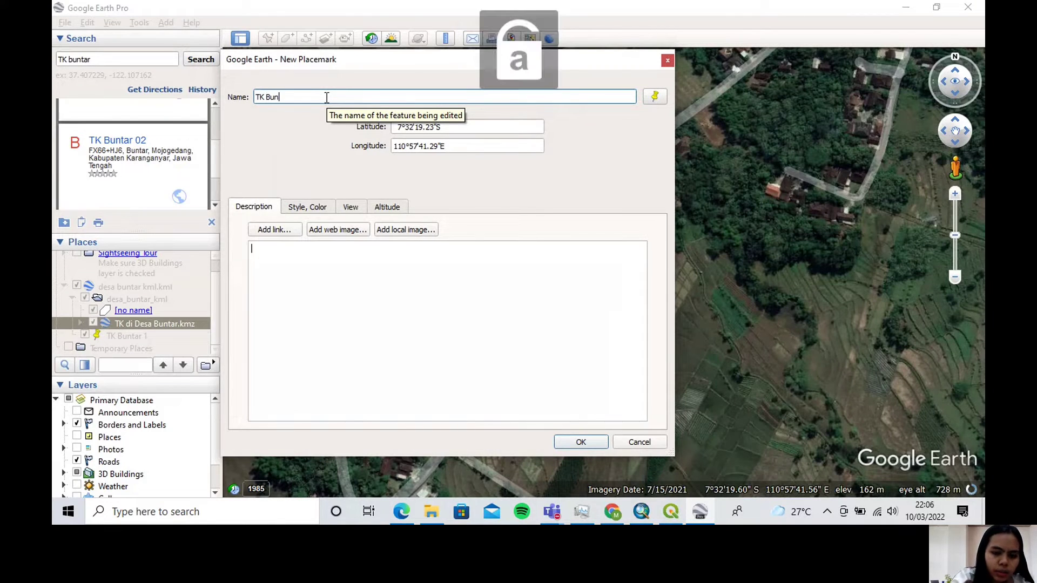
type("tar 2")
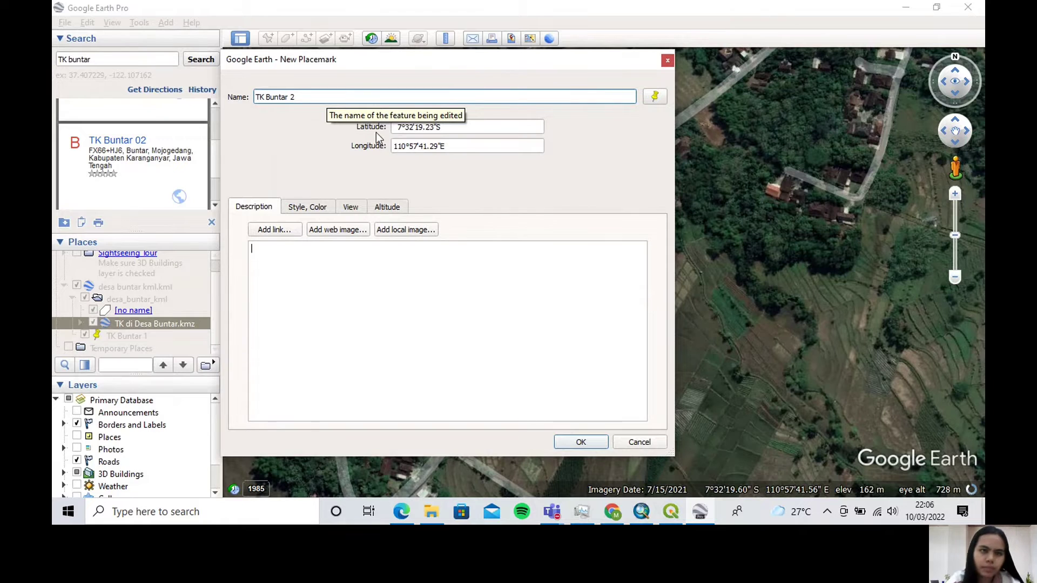
left_click(581, 442)
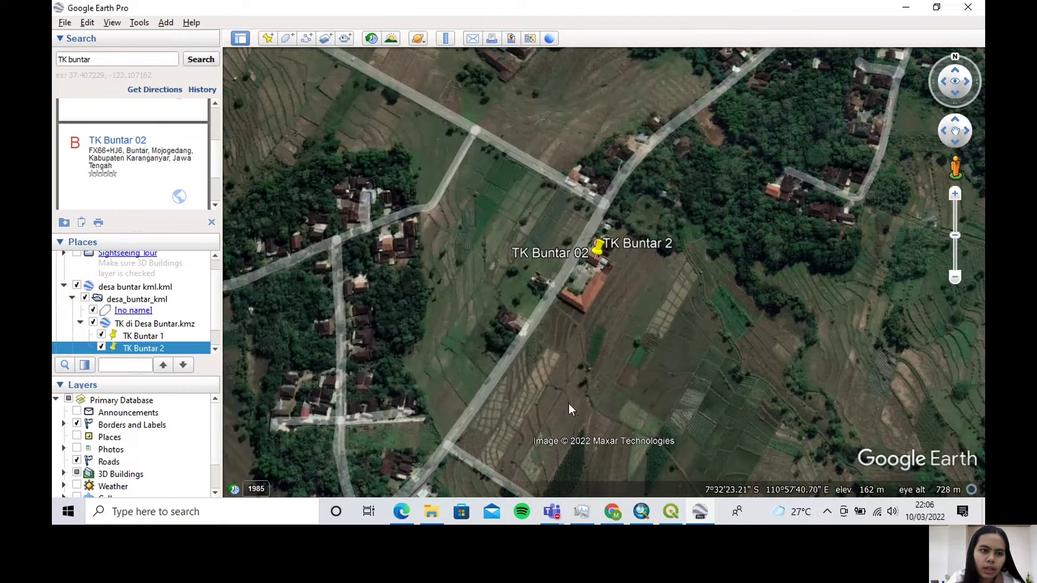
Save the TK di Desa Buntar.kmz group with both kindergartens to Downloads as a KMZ file named "TK di Desa Buntar FIX"
left_click(158, 327)
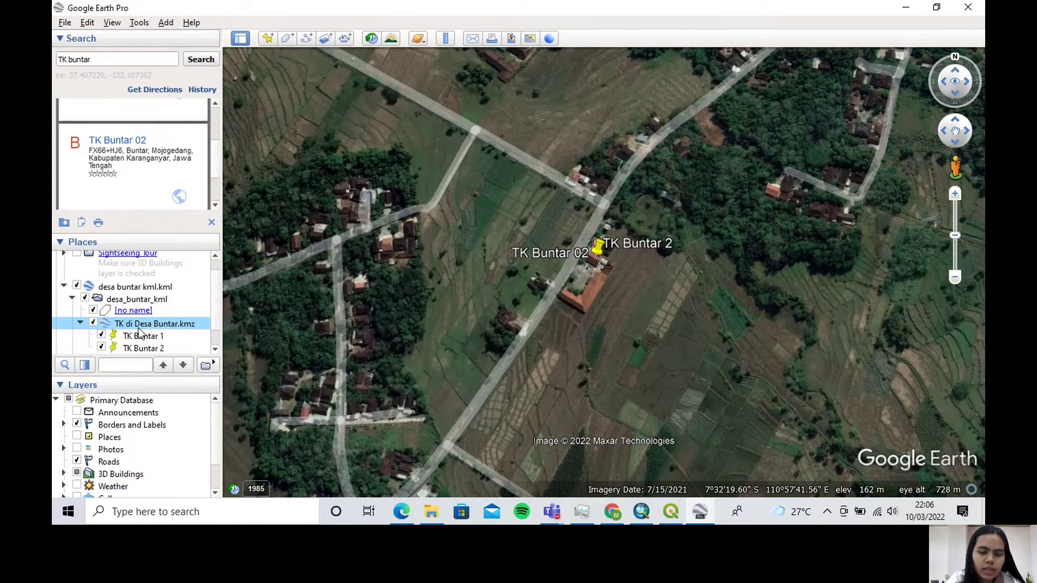
right_click(166, 326)
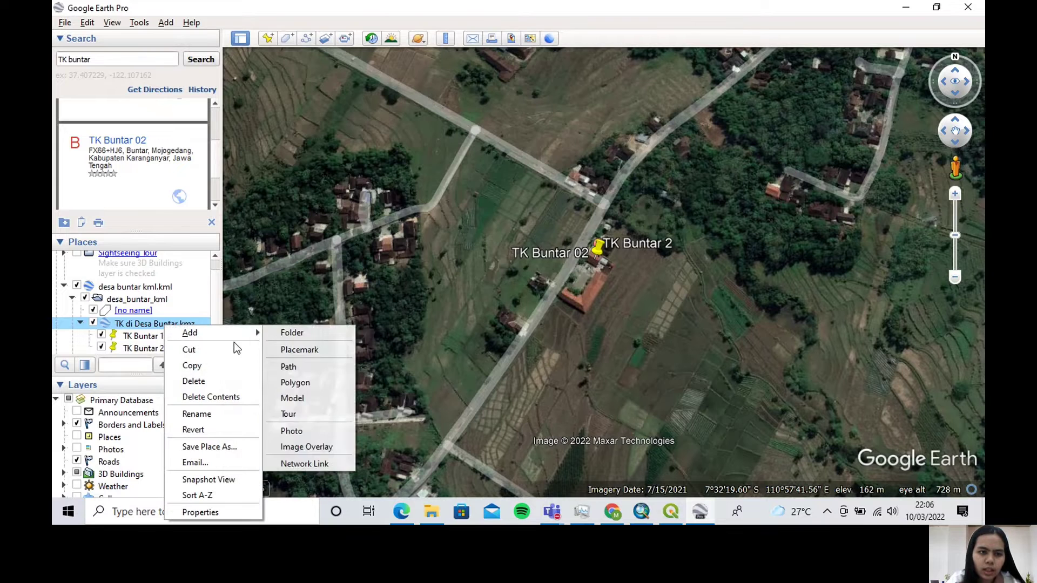
left_click(231, 444)
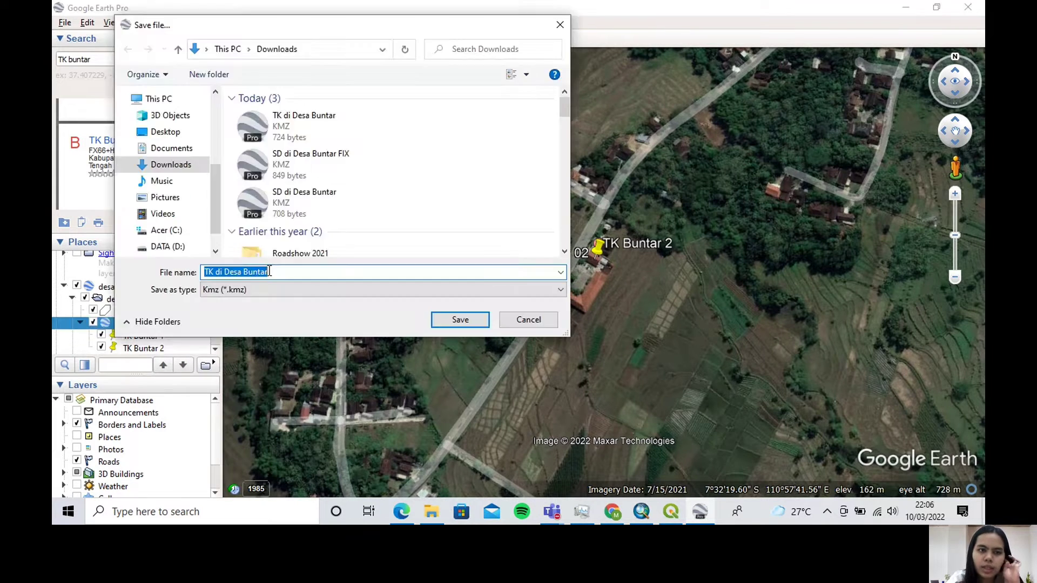
left_click(270, 271)
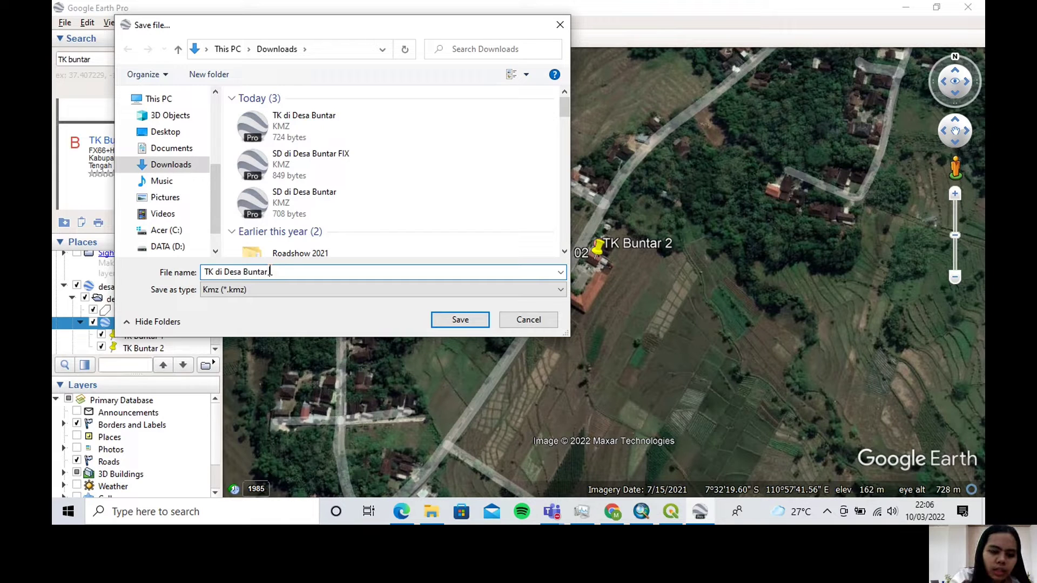
key("Caps_Lock")
type("FIX")
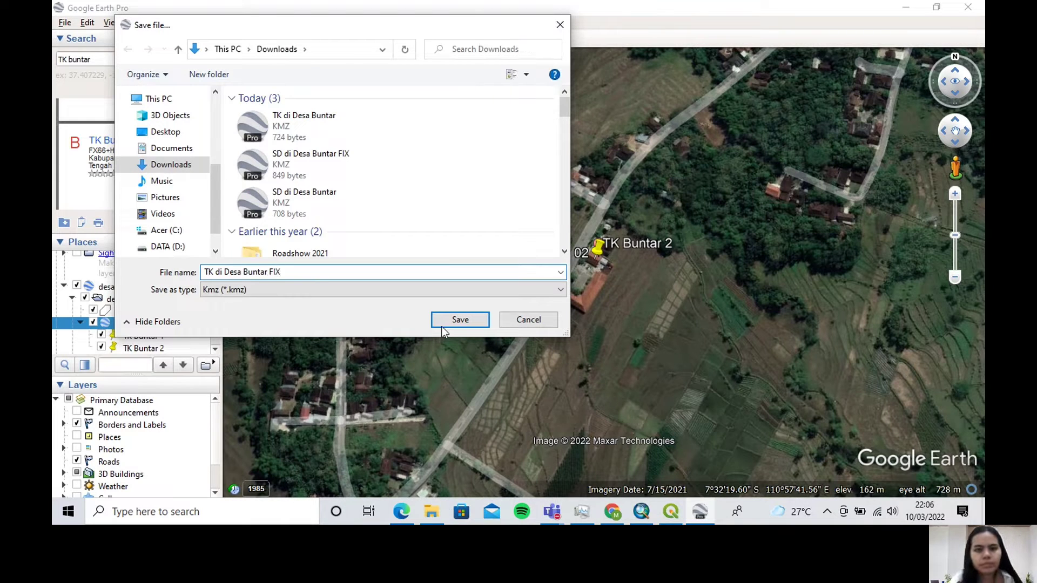
left_click(461, 320)
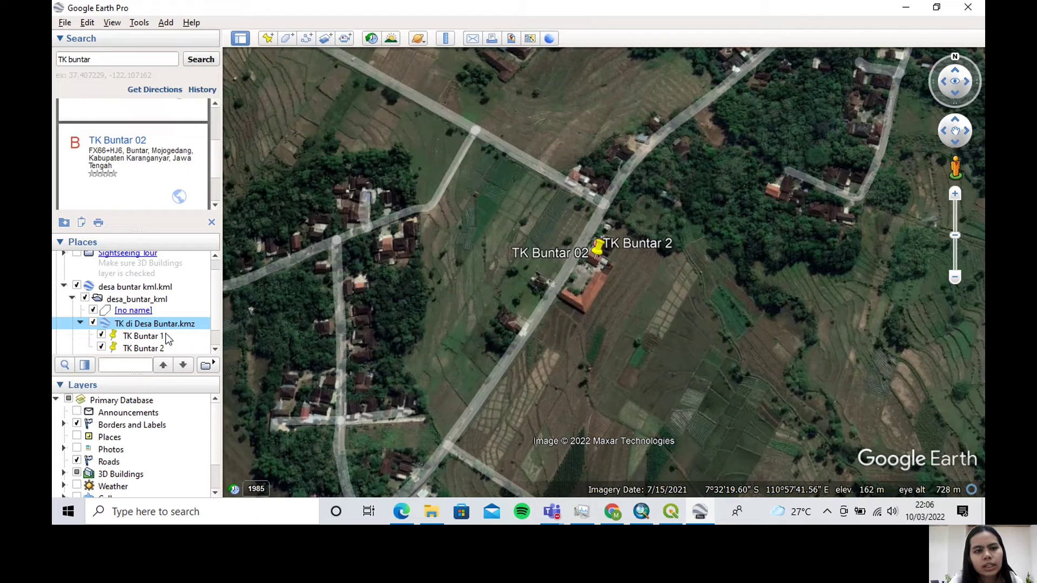
Delete the TK di Desa Buntar.kmz group and the separate TK Buntar 1 placemark from the places list
right_click(171, 326)
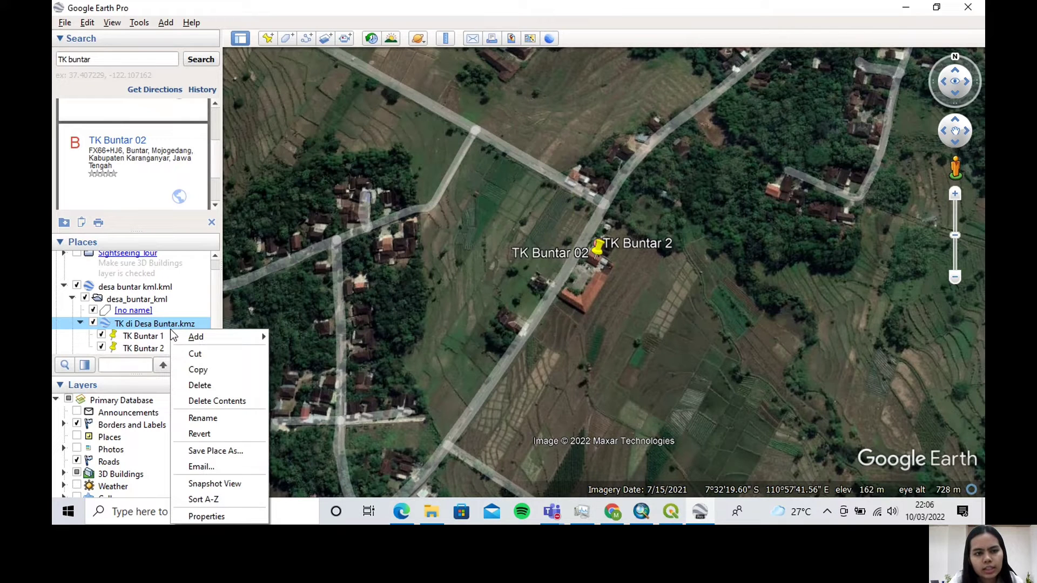
left_click(232, 385)
left_click(595, 271)
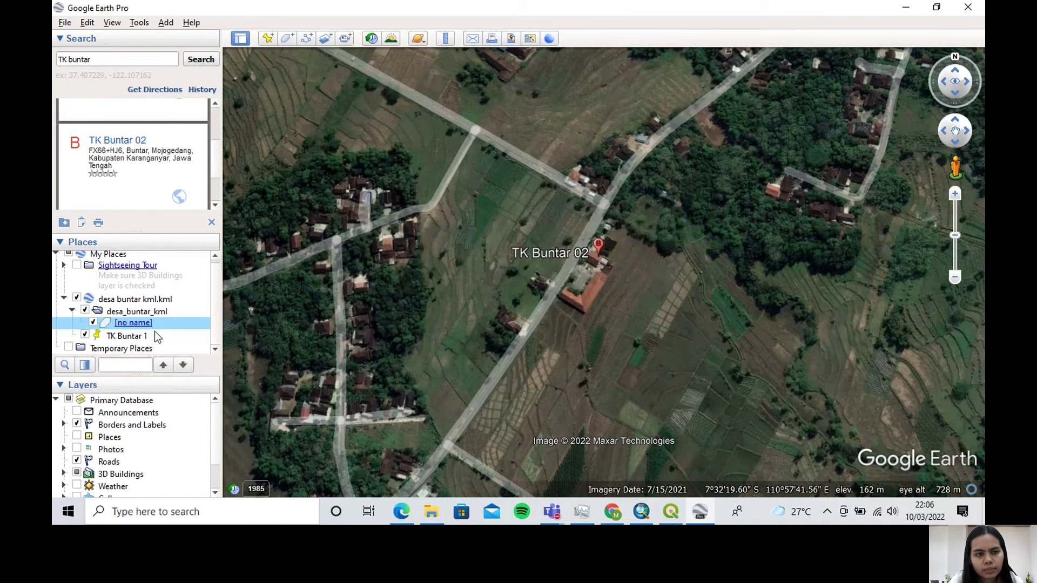
right_click(157, 336)
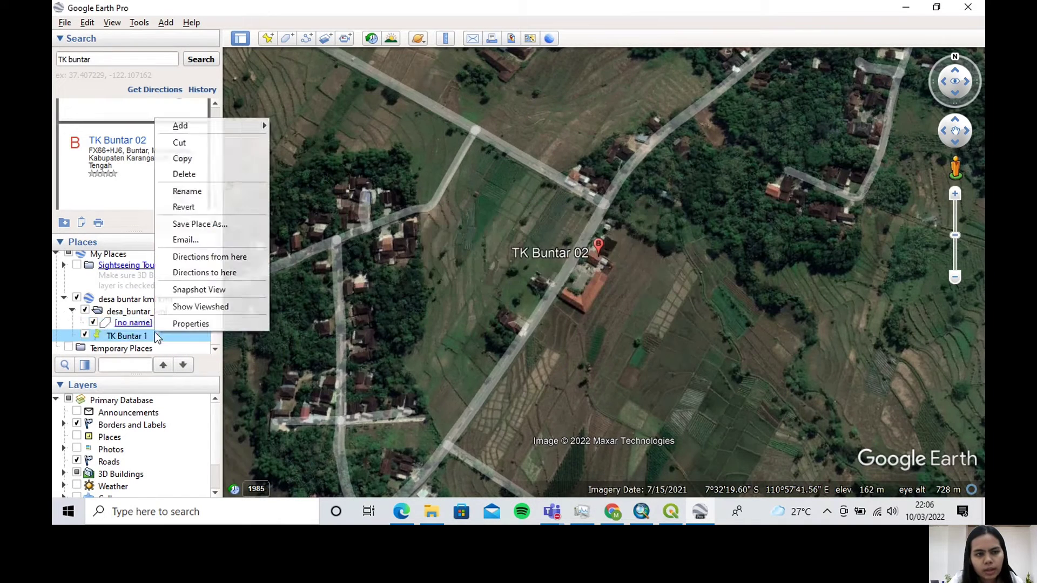
left_click(232, 174)
left_click(529, 269)
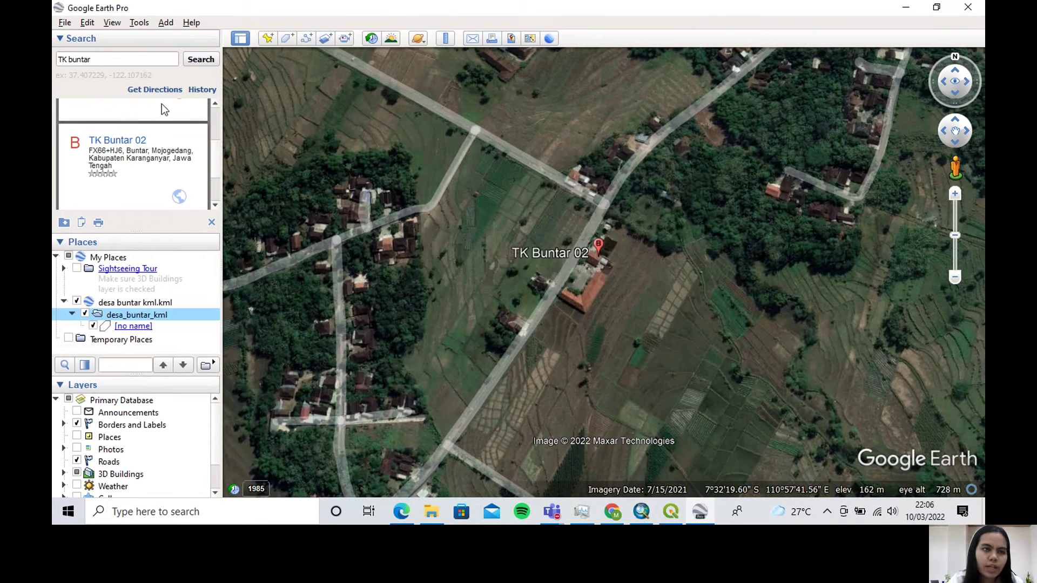
Search for "BALAI DESA buntar" and place a new placemark just east of the result, at about 7°32'11.6"S, 110°57'52.7"E
left_click(65, 60)
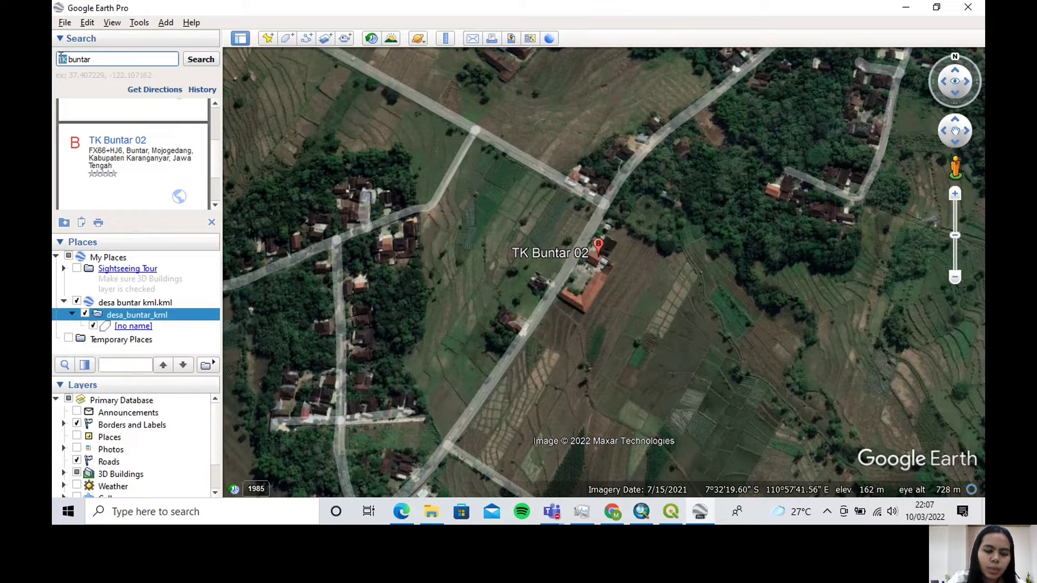
type("BALAI DESA")
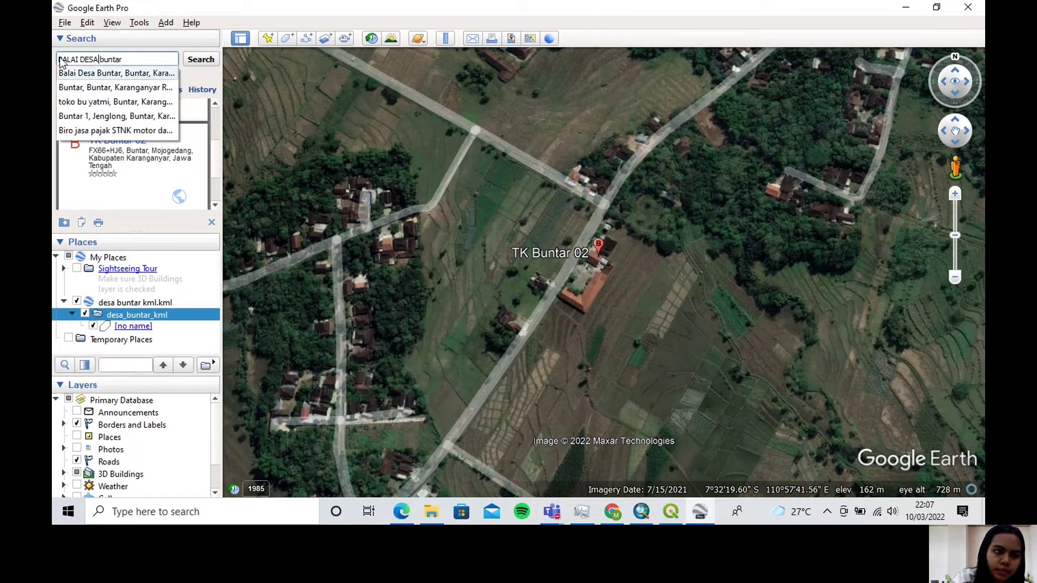
left_click(198, 62)
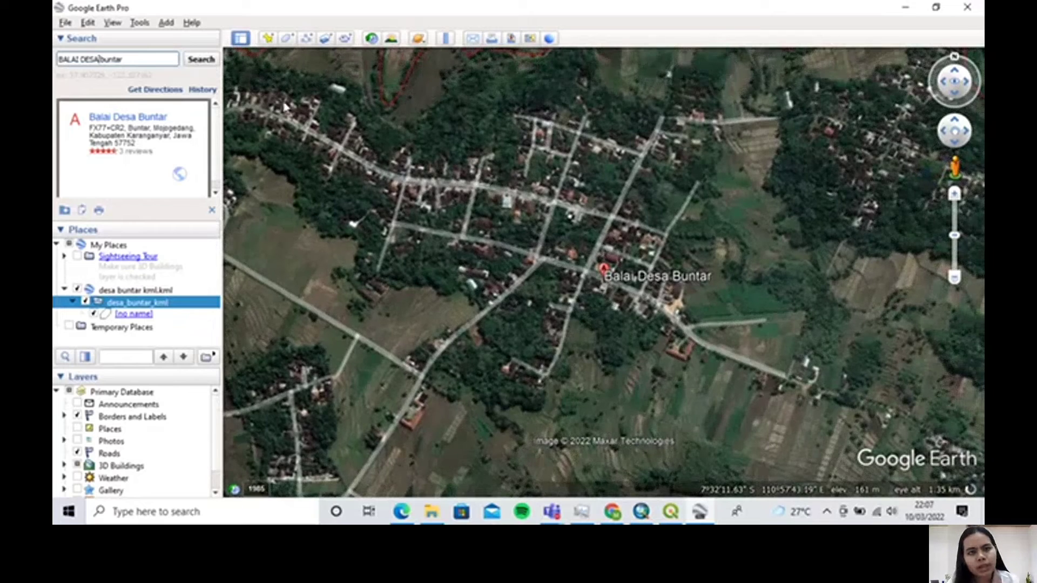
left_click(267, 37)
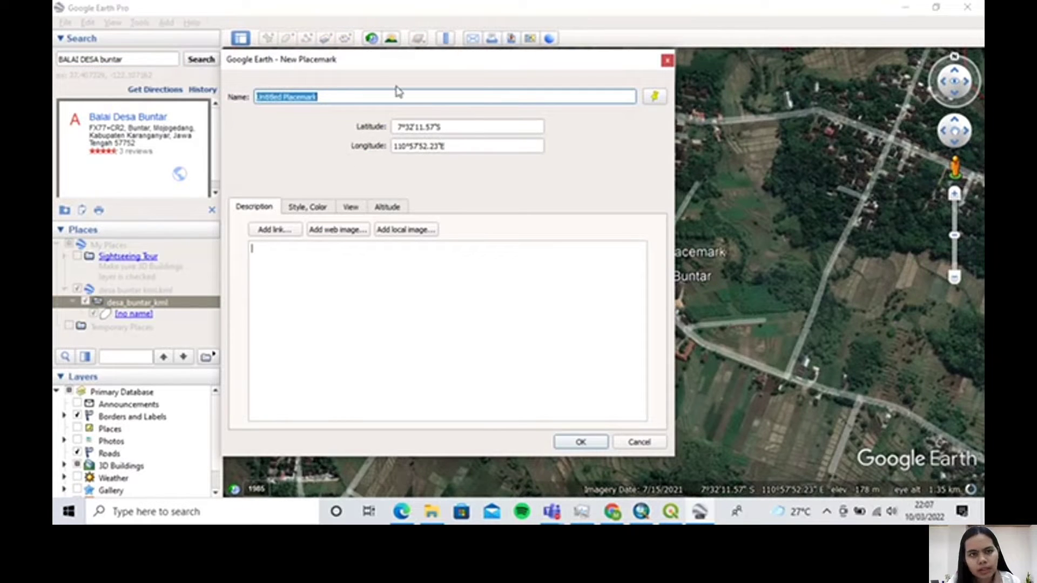
left_click_drag(419, 67, 303, 81)
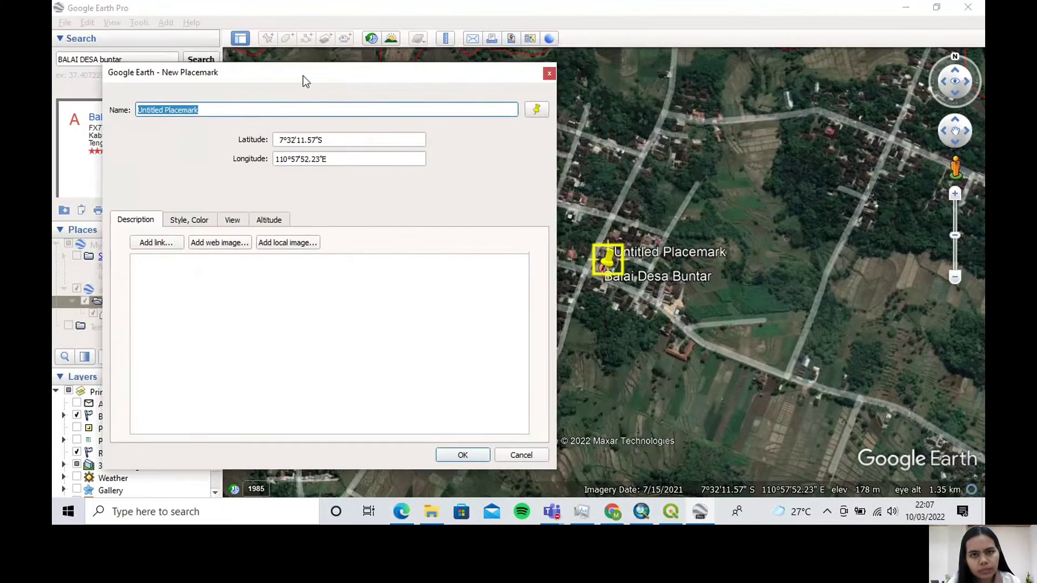
scroll(598, 294, "up", 3)
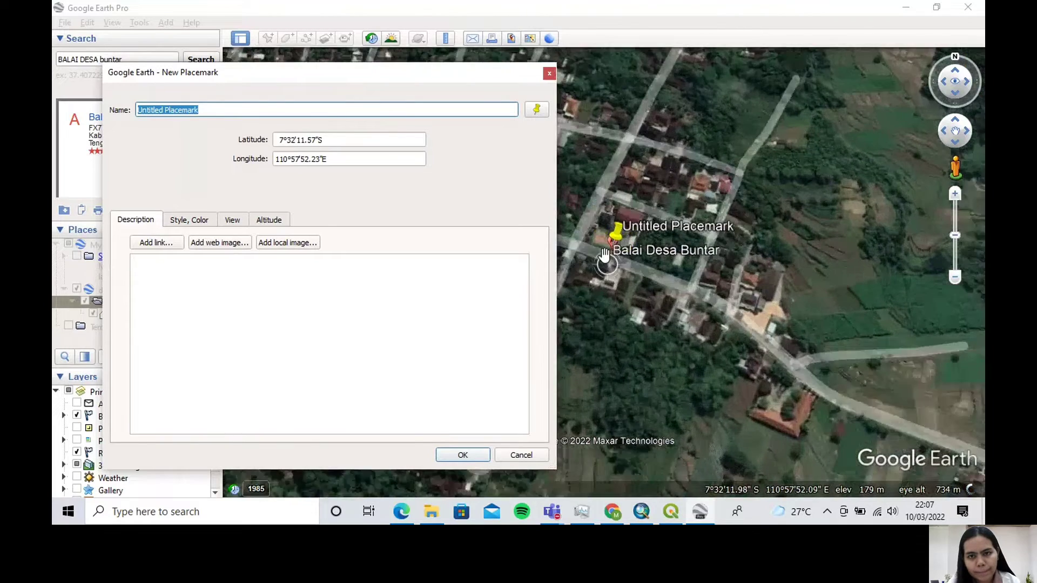
scroll(605, 254, "up", 2)
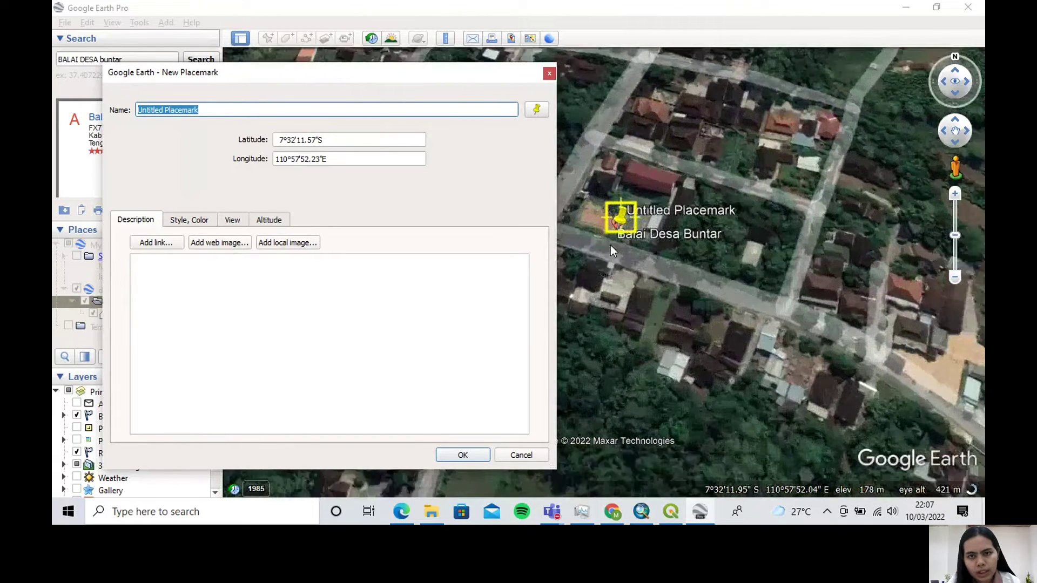
left_click_drag(618, 235, 655, 236)
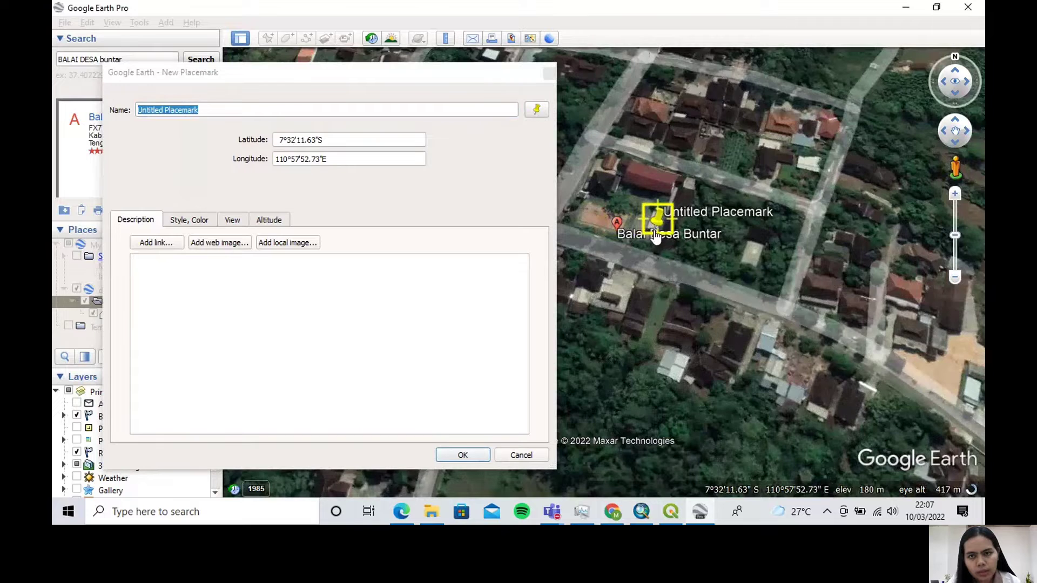
scroll(605, 242, "down", 1)
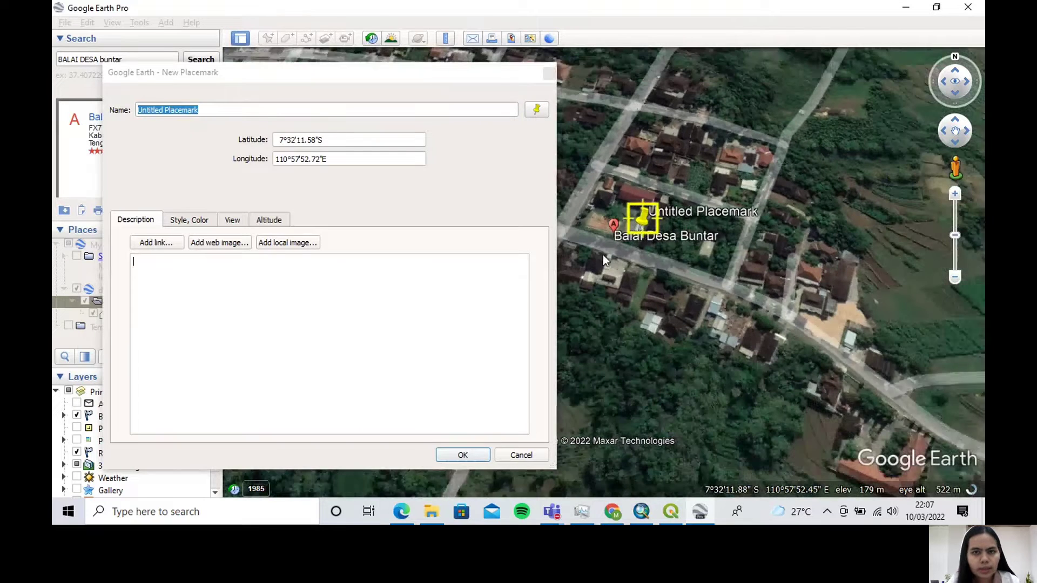
Name the village hall's placemark "Balai Desa Buntar" and accept it
left_click(165, 110)
left_click_drag(165, 110, 142, 107)
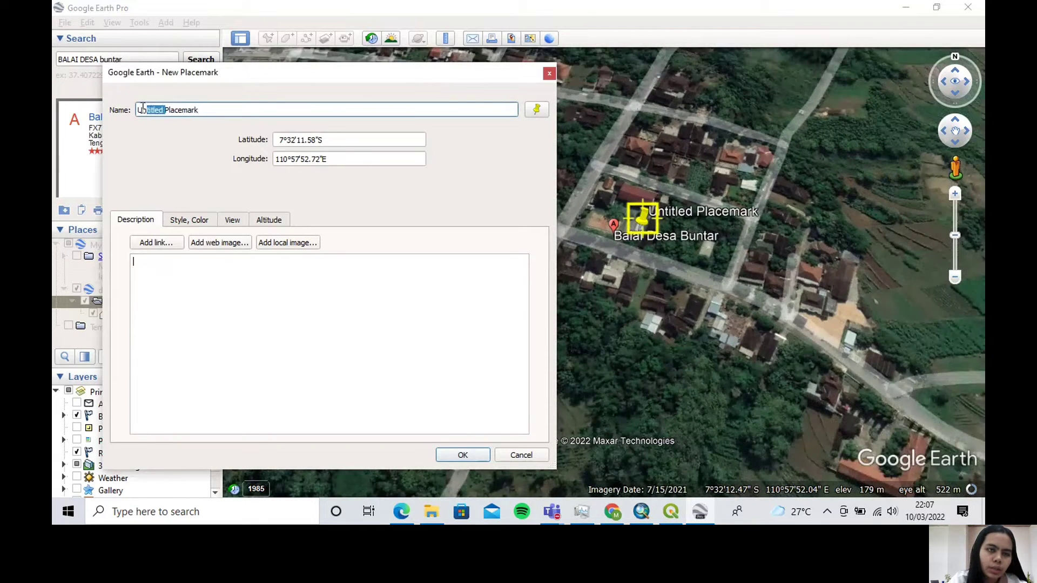
key("ctrl+a")
type("b")
key("Caps_Lock")
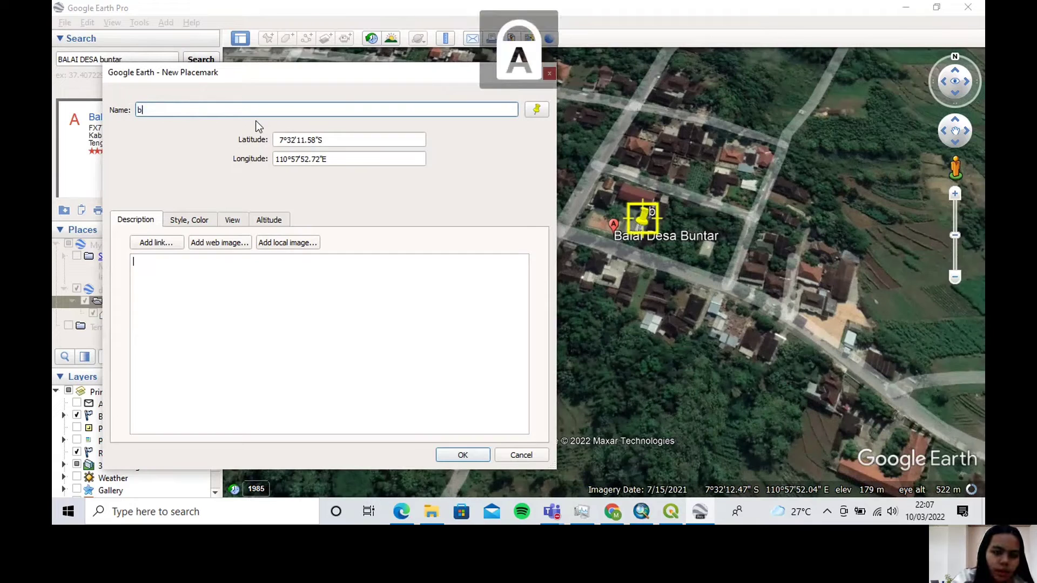
type("ALA")
key("Caps_Lock")
key("BackSpace")
key("BackSpace")
key("BackSpace")
key("BackSpace")
type("B")
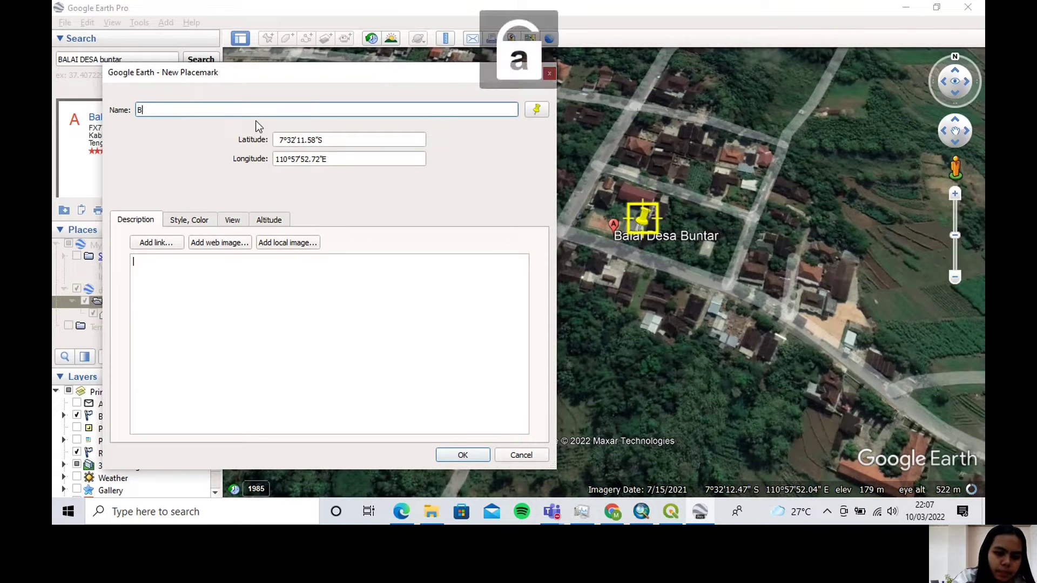
type("alai Desa Bu")
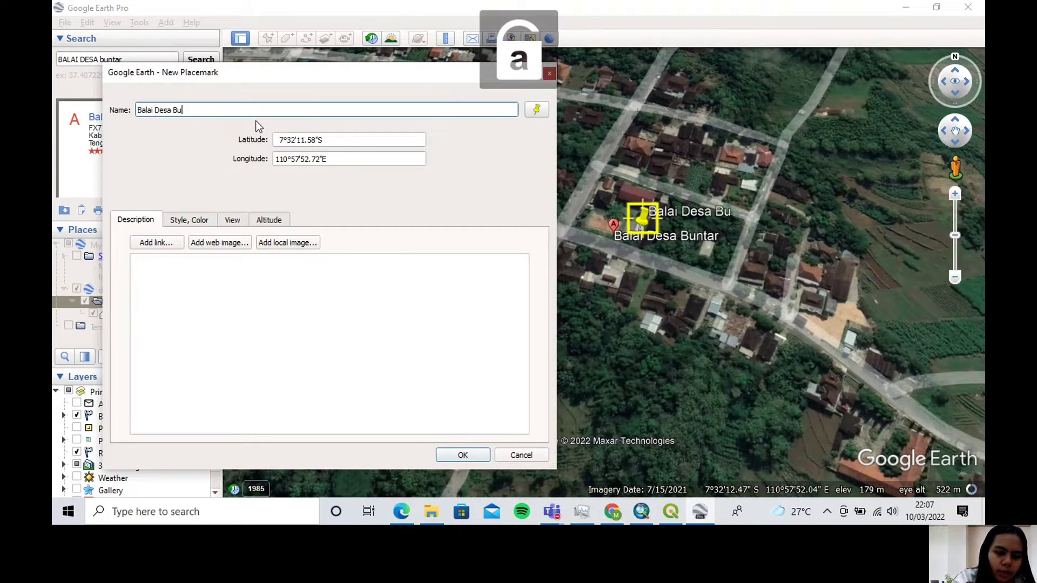
type("ntar")
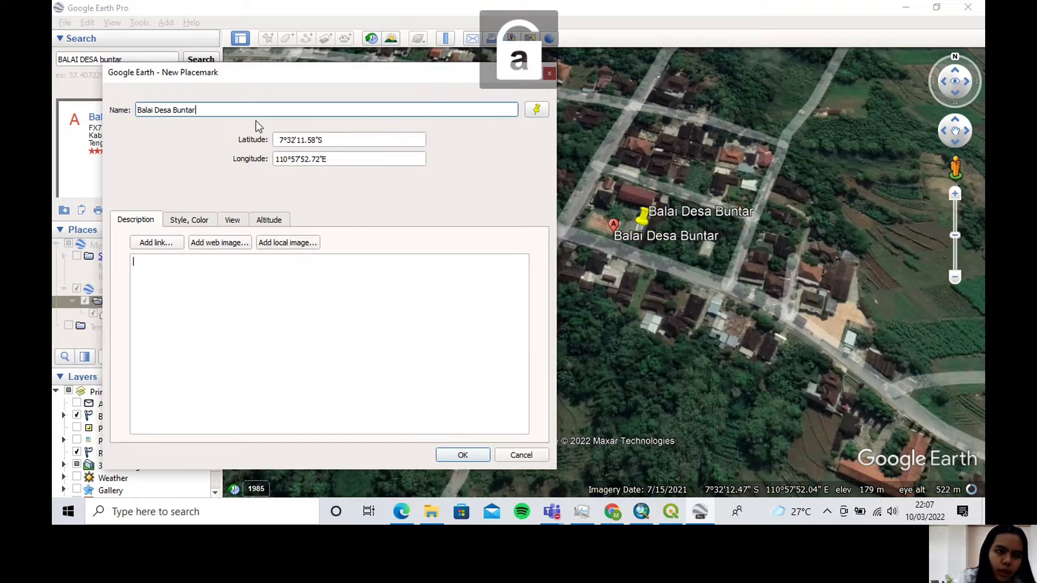
left_click(462, 456)
Save the Balai Desa Buntar placemark to Downloads as a KMZ file named "Balai Desa Buntar F"
right_click(142, 327)
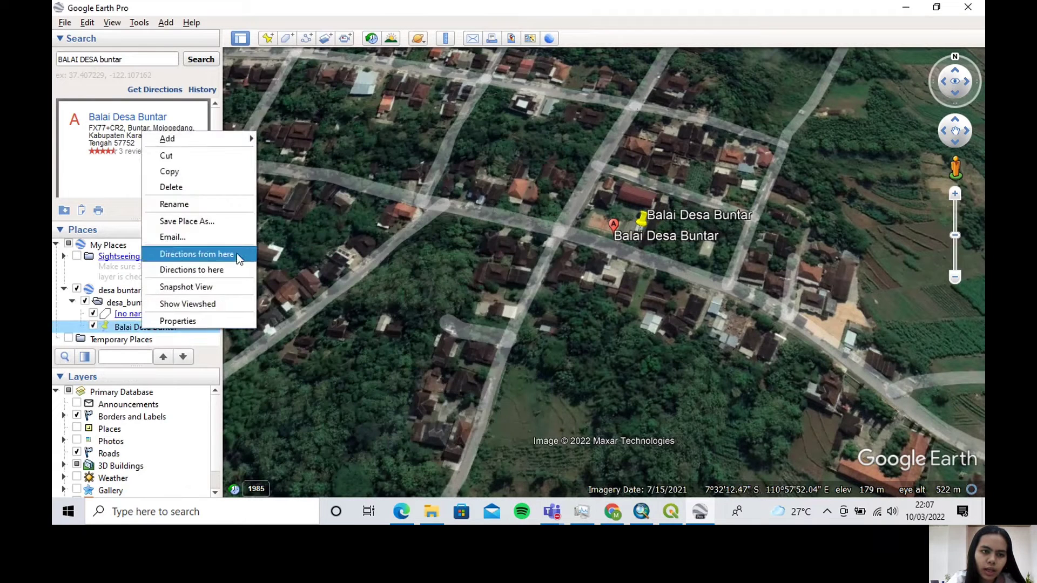
left_click(238, 221)
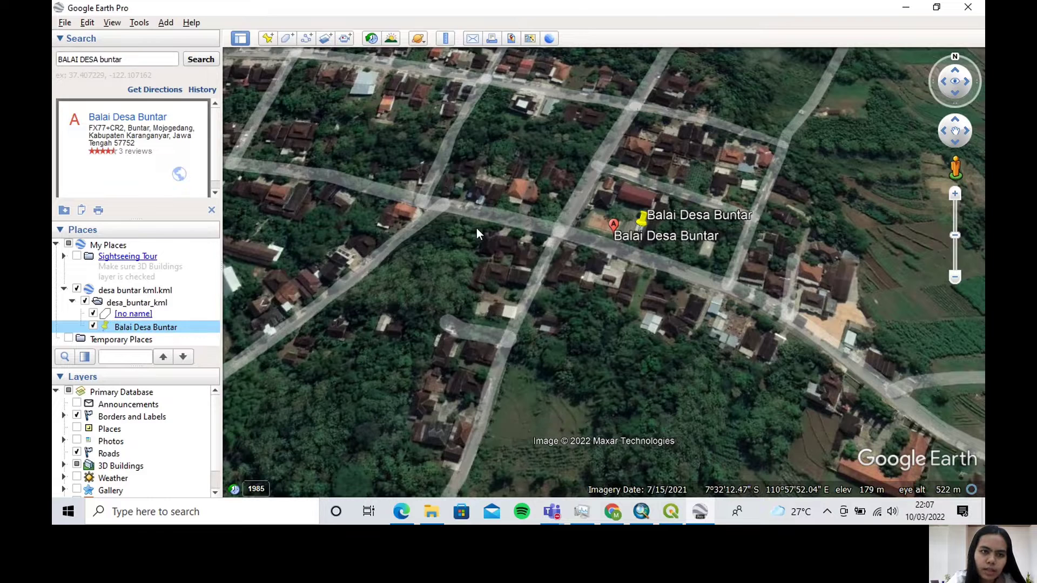
left_click(292, 272)
key("Caps_Lock")
type("FIX")
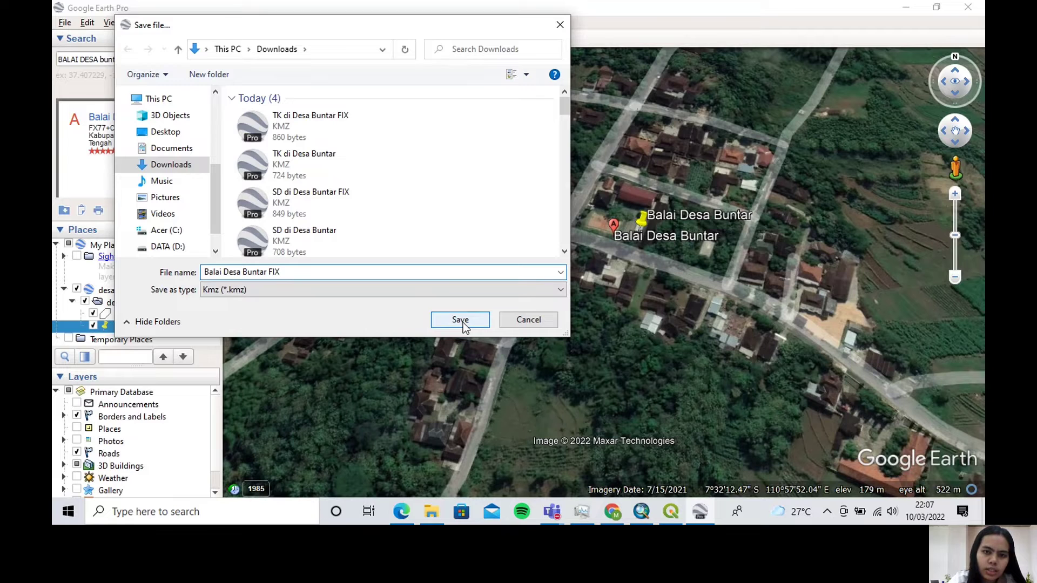
left_click(460, 319)
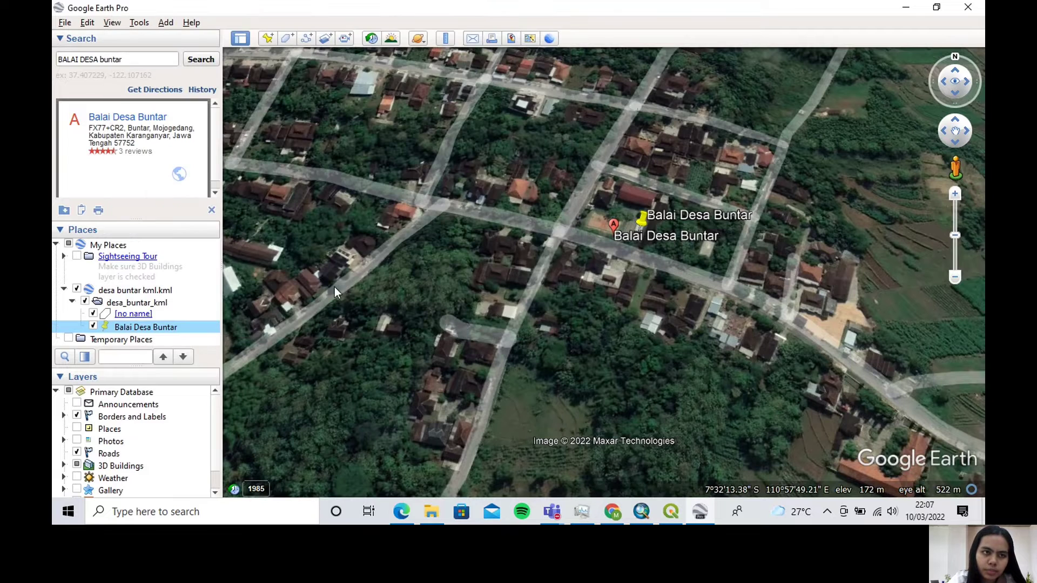
Search for "MASJID buntar" and place a new placemark at the Masjid At Tawab Buntar Mojogedang result, about 7°32'11.34"S, 110°57'51.99"E
left_click_drag(99, 60, 56, 57)
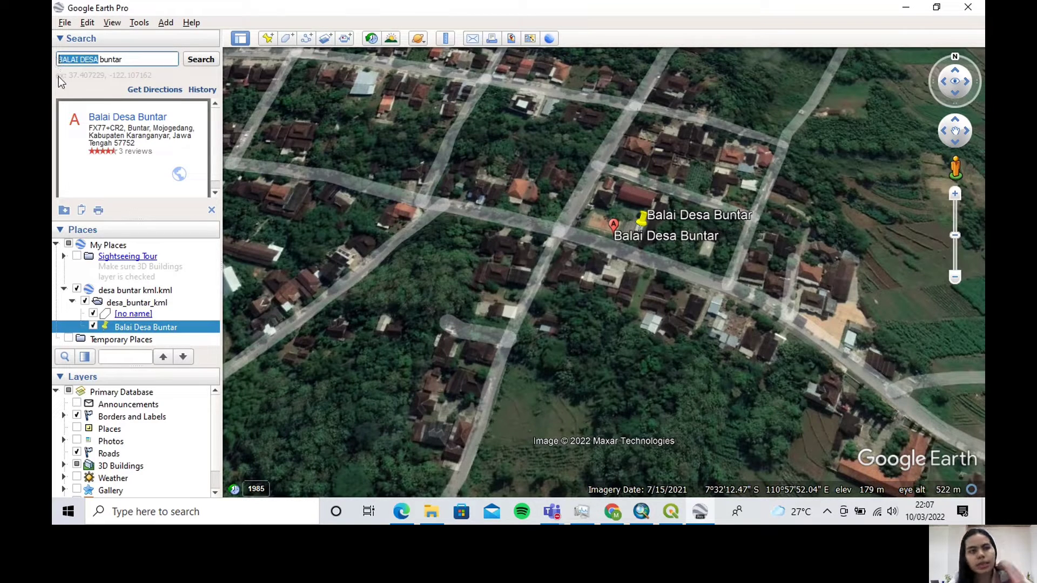
type("MASJID")
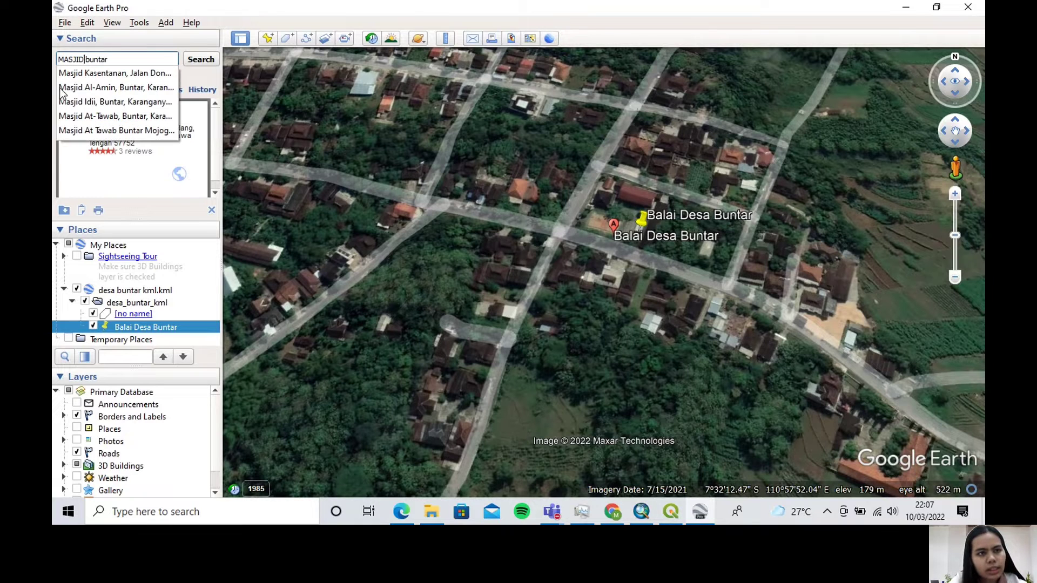
left_click(194, 60)
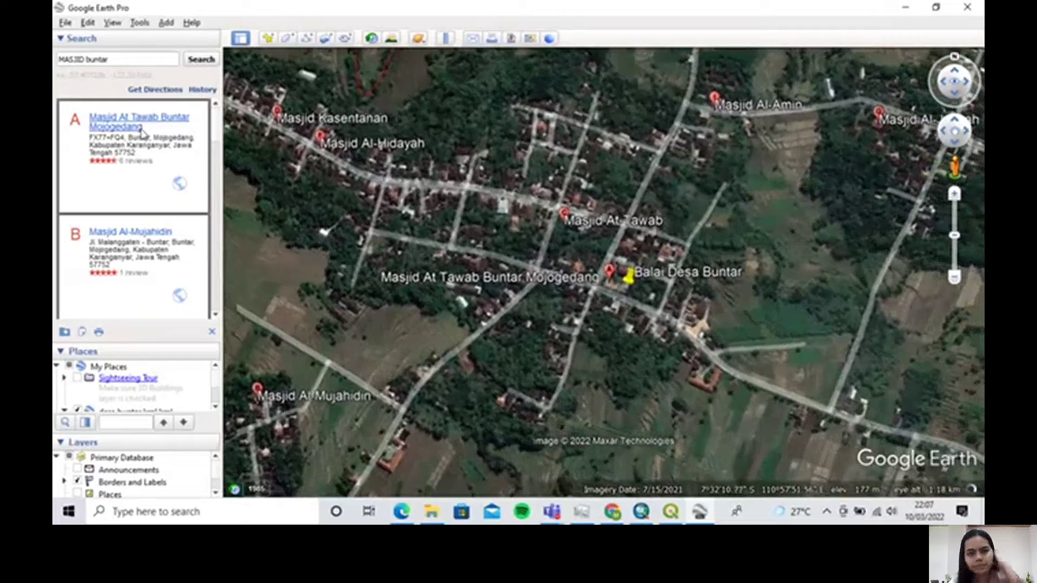
left_click(142, 129)
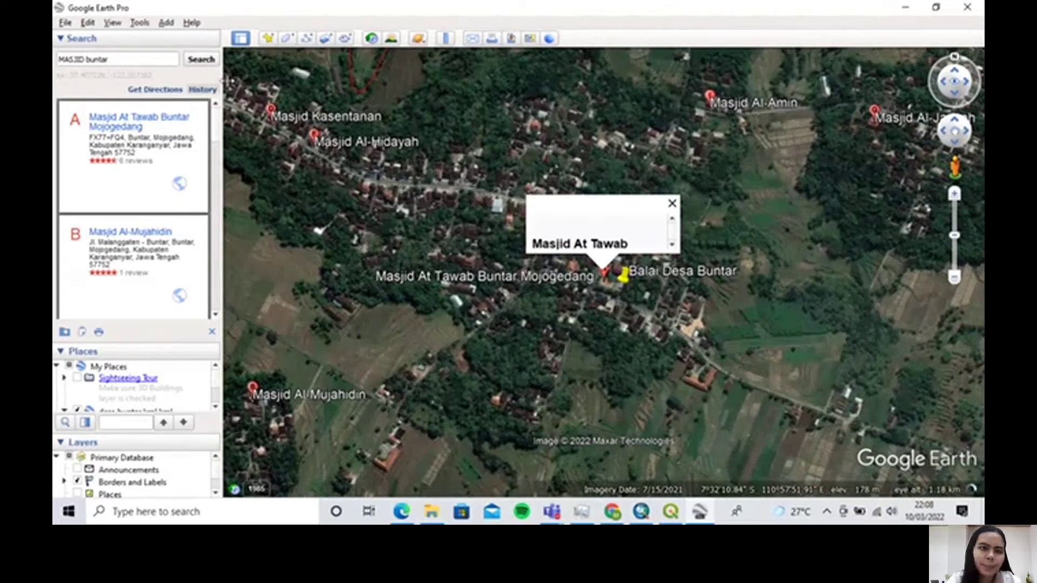
left_click(268, 39)
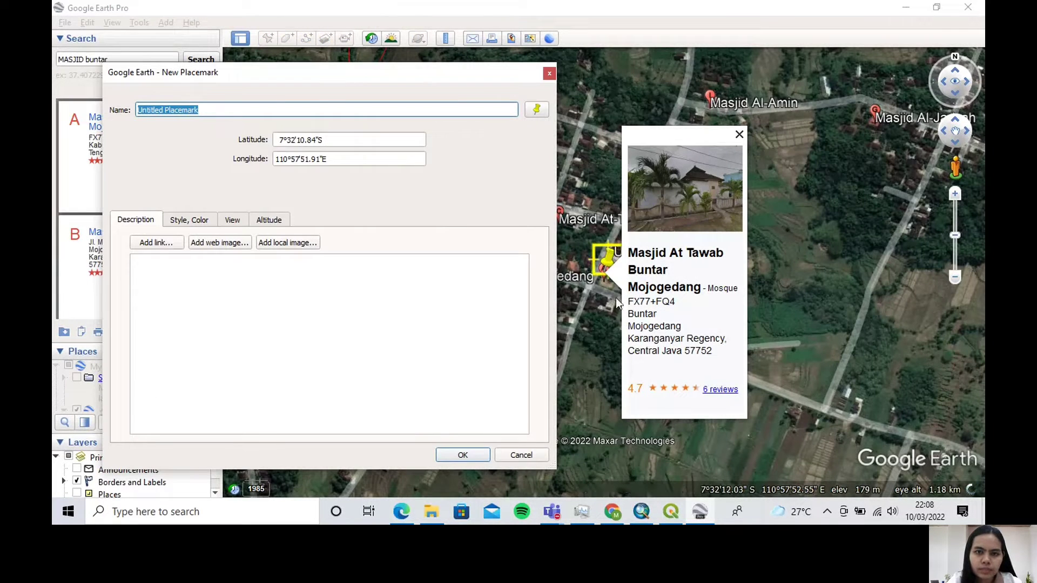
scroll(615, 297, "up", 1)
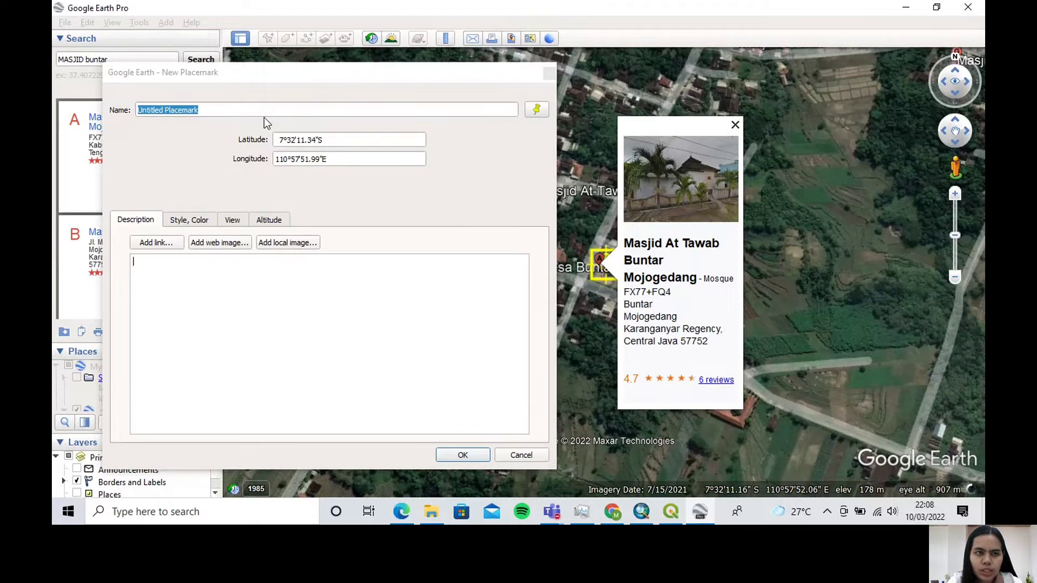
Name the new mosque placemark "mASJID at Tawab" and accept it
left_click(201, 110)
left_click_drag(201, 110, 139, 109)
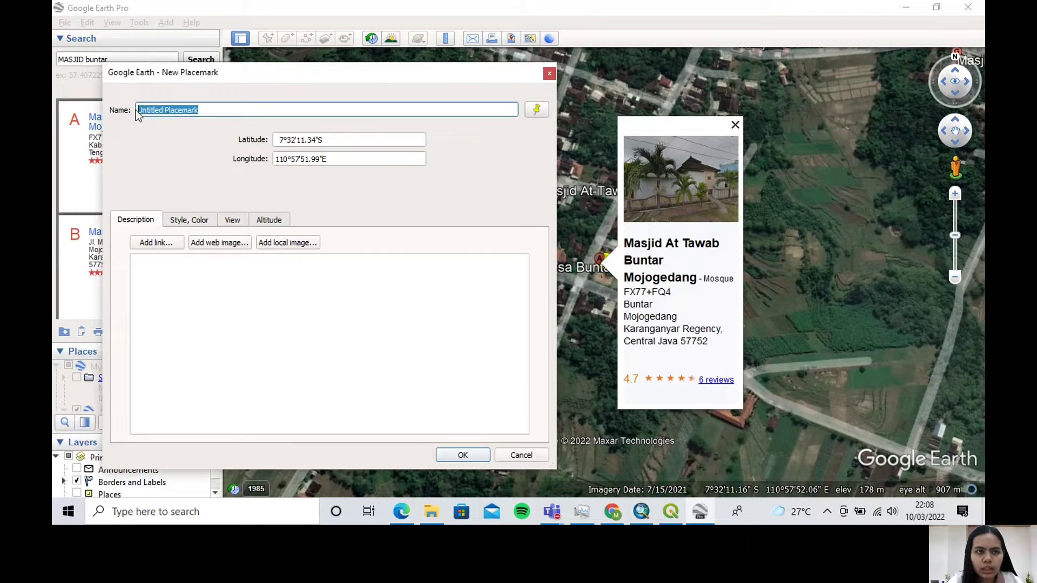
key("Caps_Lock")
type("m")
key("Caps_Lock")
type("ASJI")
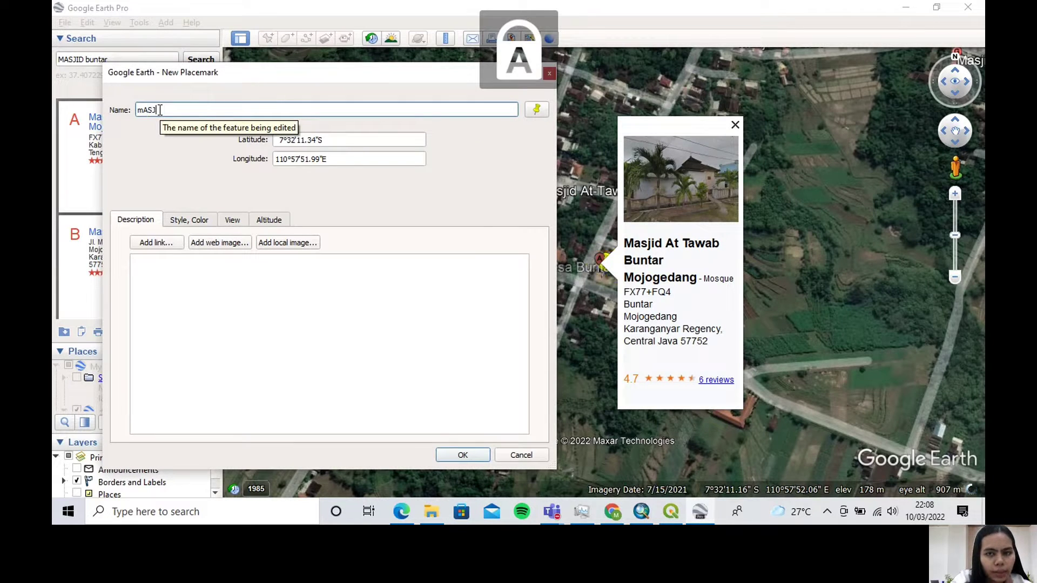
type("D")
key("Caps_Lock")
type("a")
key("Caps_Lock")
type("T")
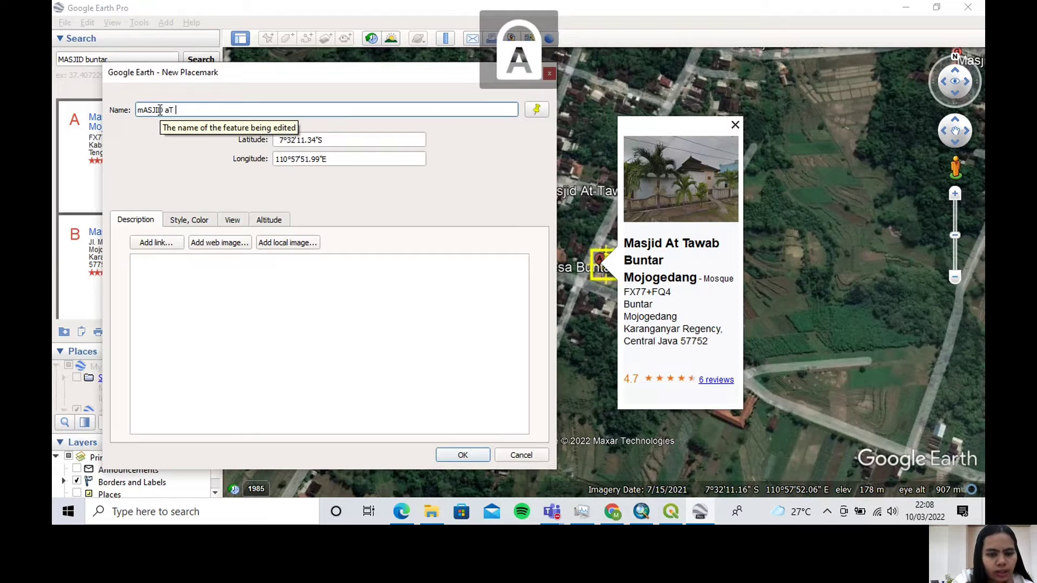
key("BackSpace")
key("BackSpace")
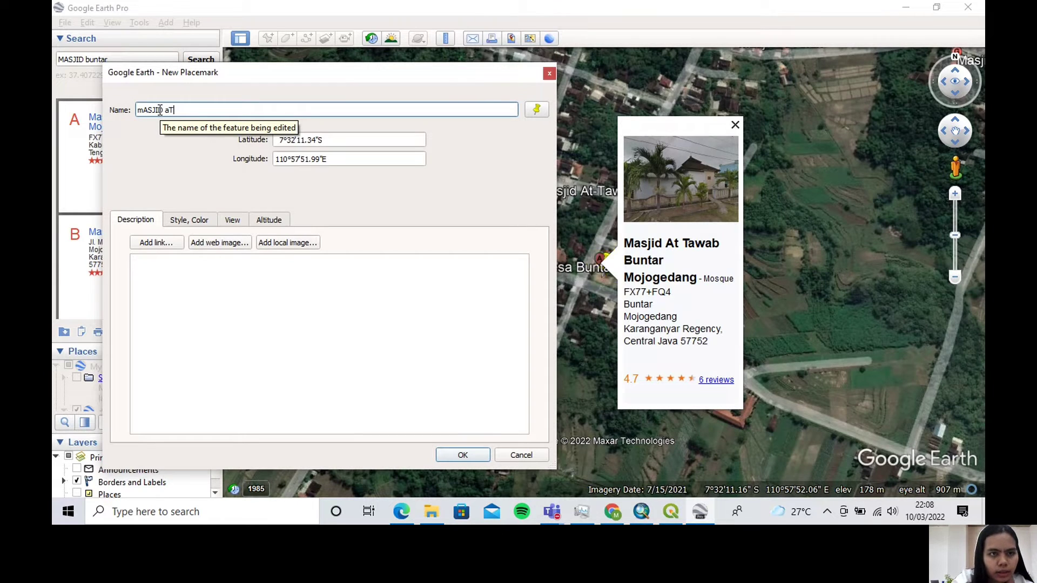
key("Caps_Lock")
type("at")
key("Caps_Lock")
type("T")
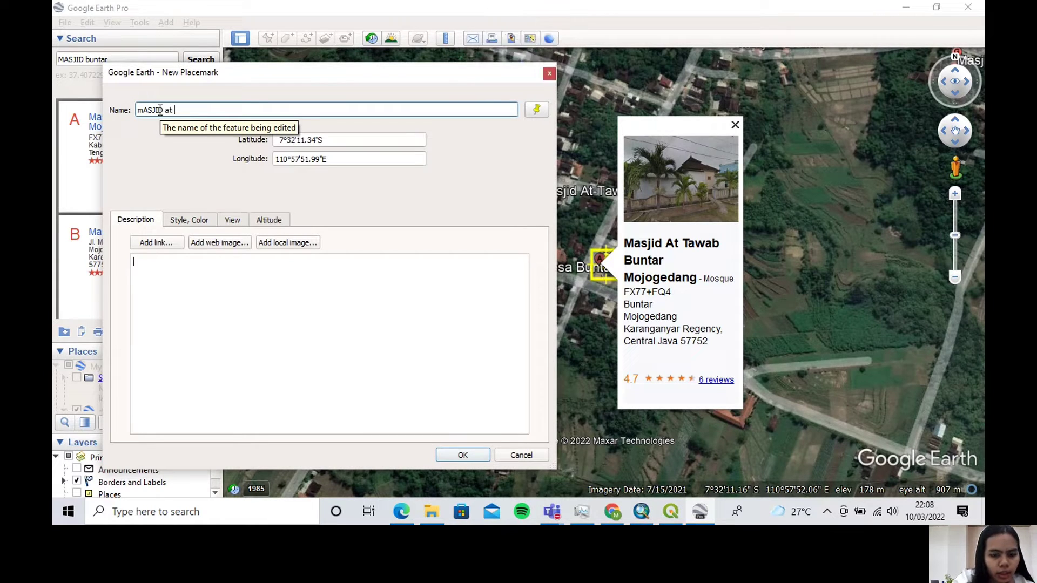
key("Caps_Lock")
type("awab")
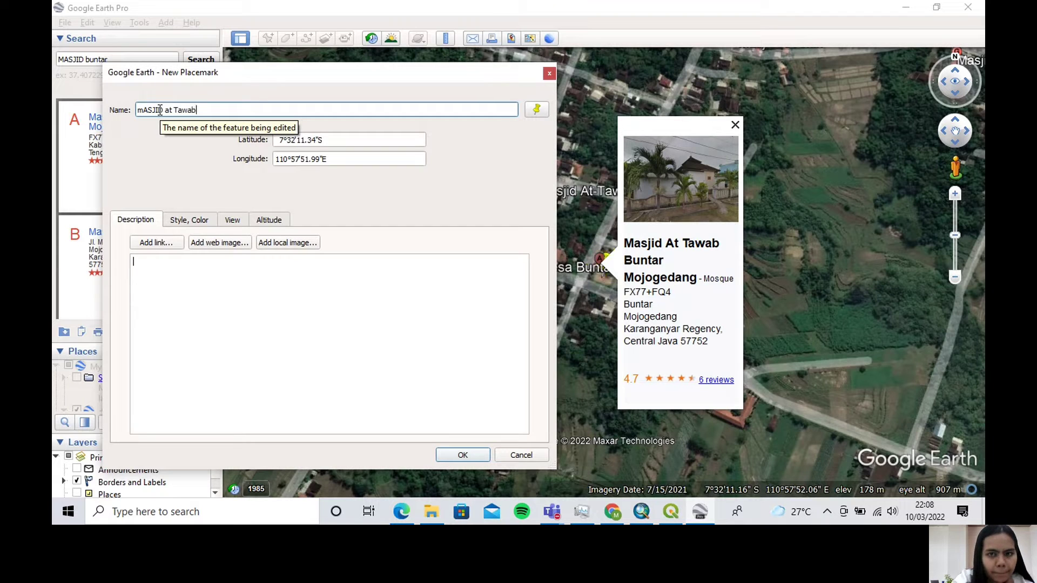
key("Caps_Lock")
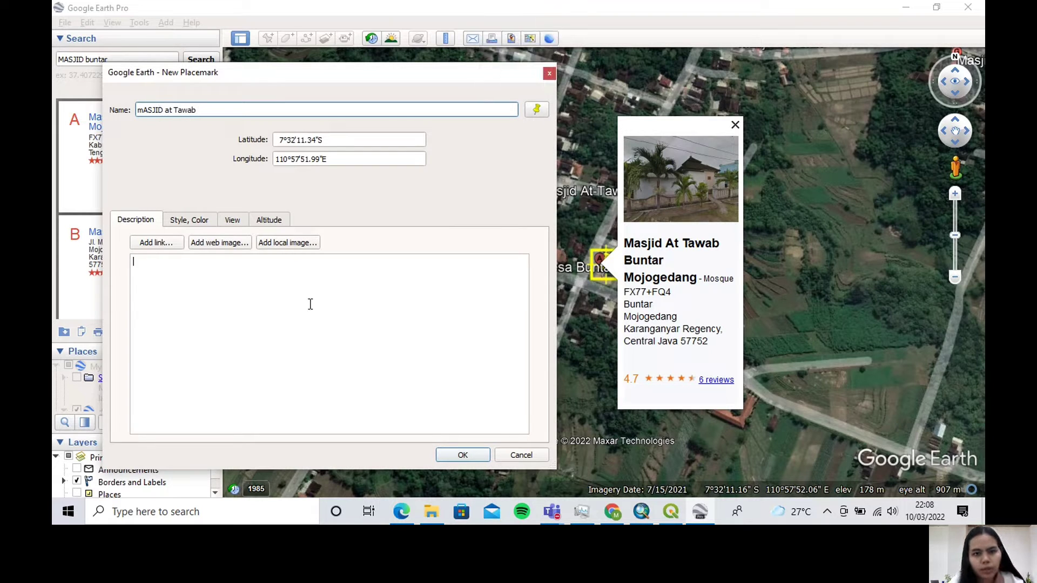
left_click(463, 455)
Delete the Balai Desa Buntar placemark from the places list
scroll(177, 390, "down", 1)
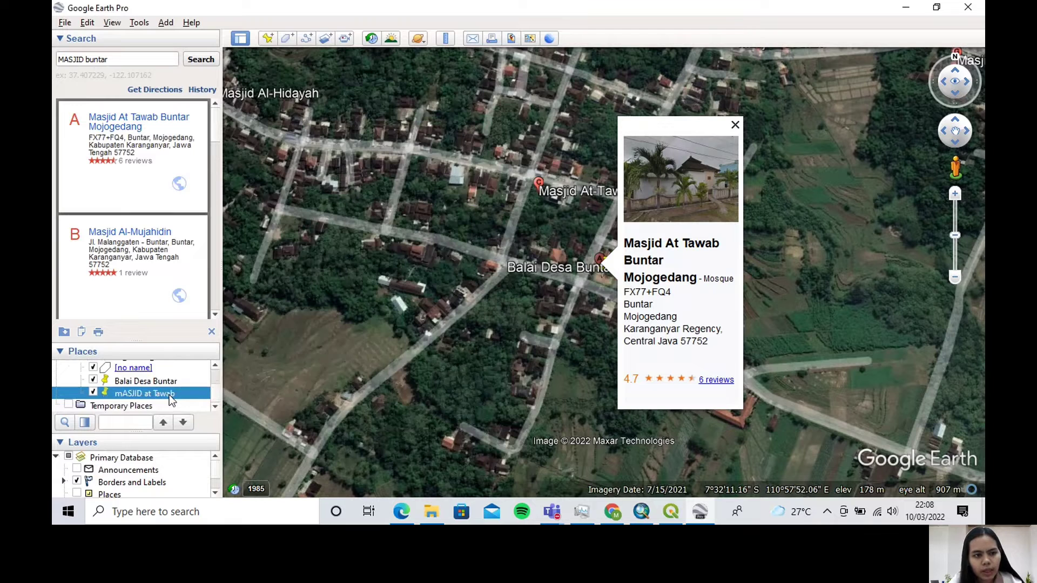
right_click(135, 382)
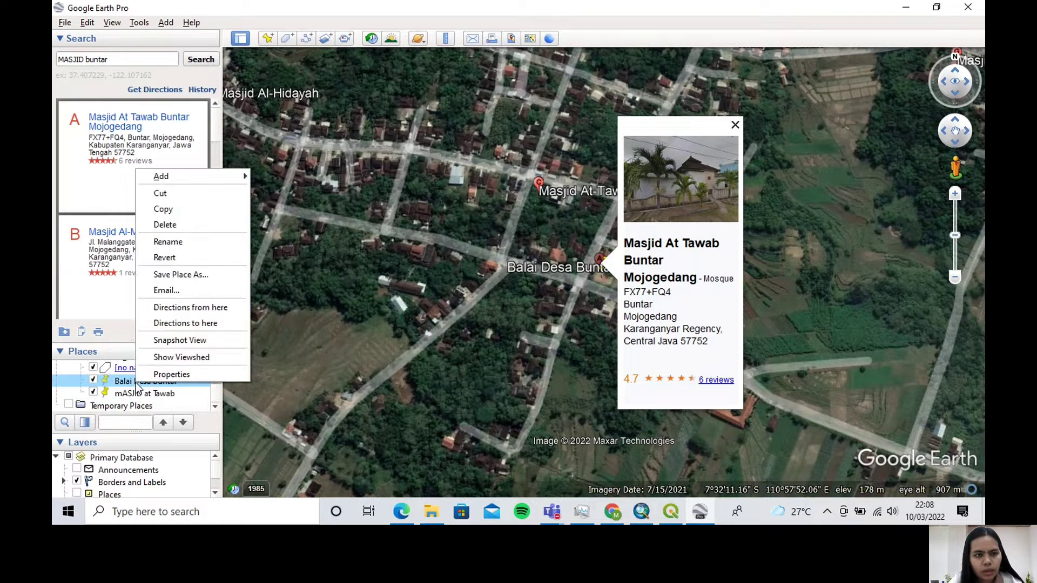
left_click(246, 225)
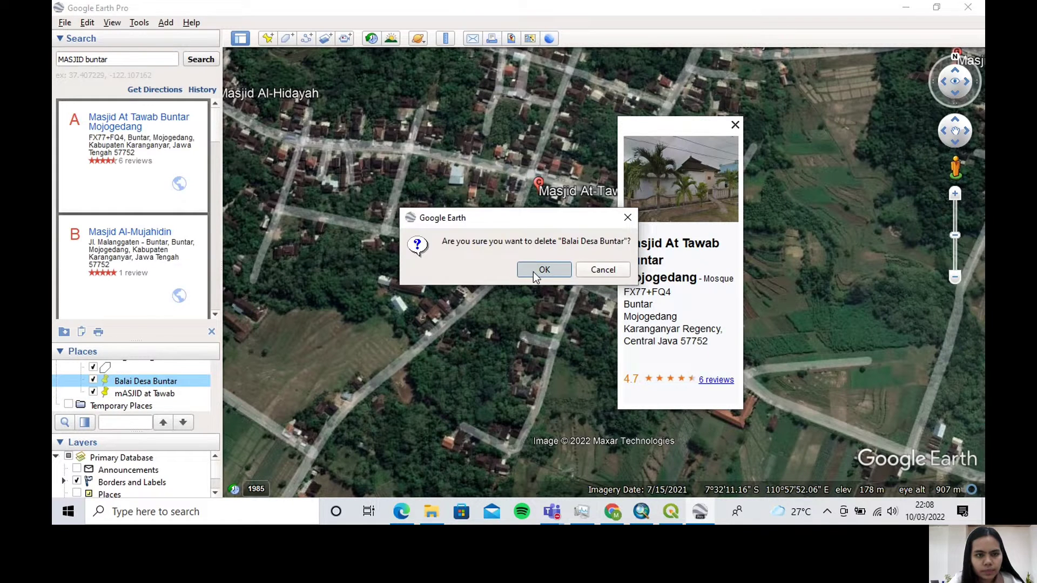
left_click(544, 270)
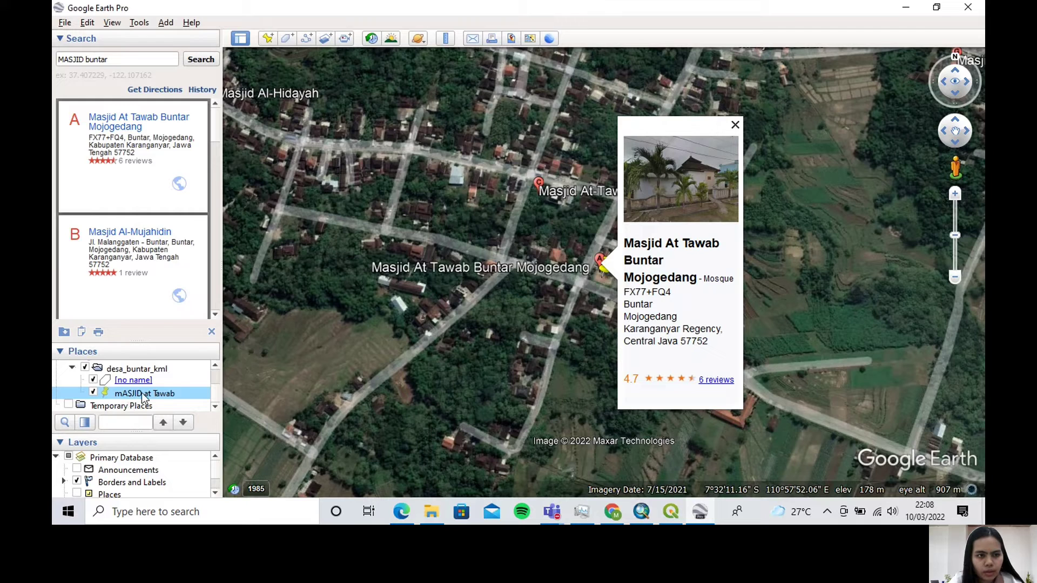
Save the mASJID at Tawab placemark to Downloads as a KMZ file named "Masjid di Desa Buntar"
right_click(142, 393)
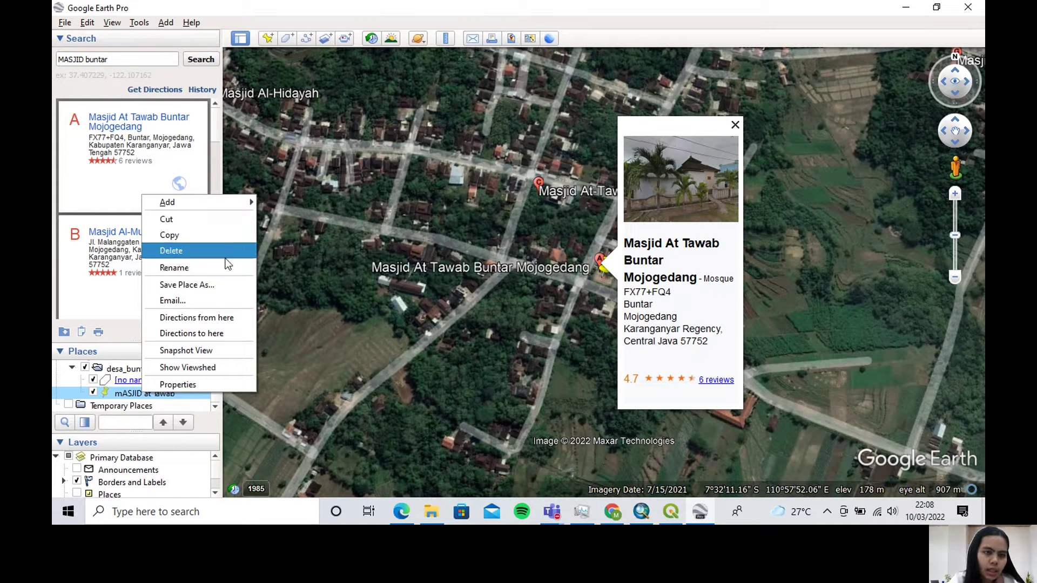
left_click(232, 284)
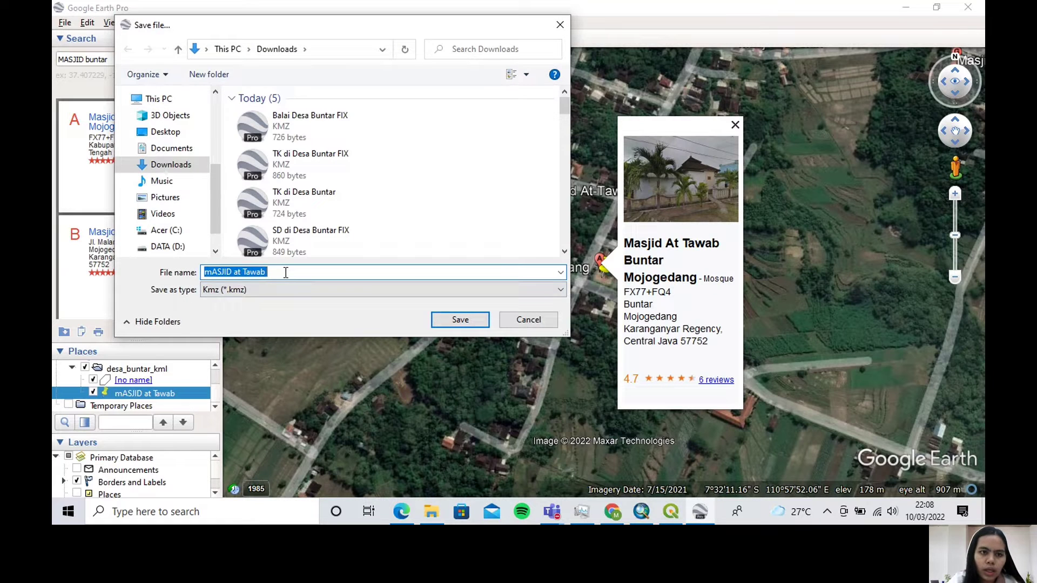
key("Caps_Lock")
type("m")
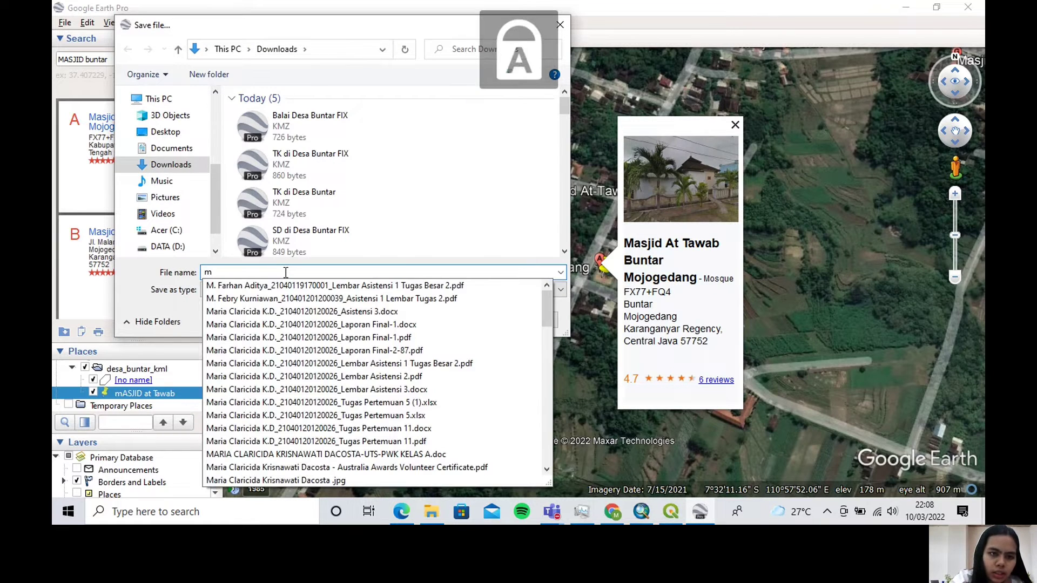
key("BackSpace")
type("Masji")
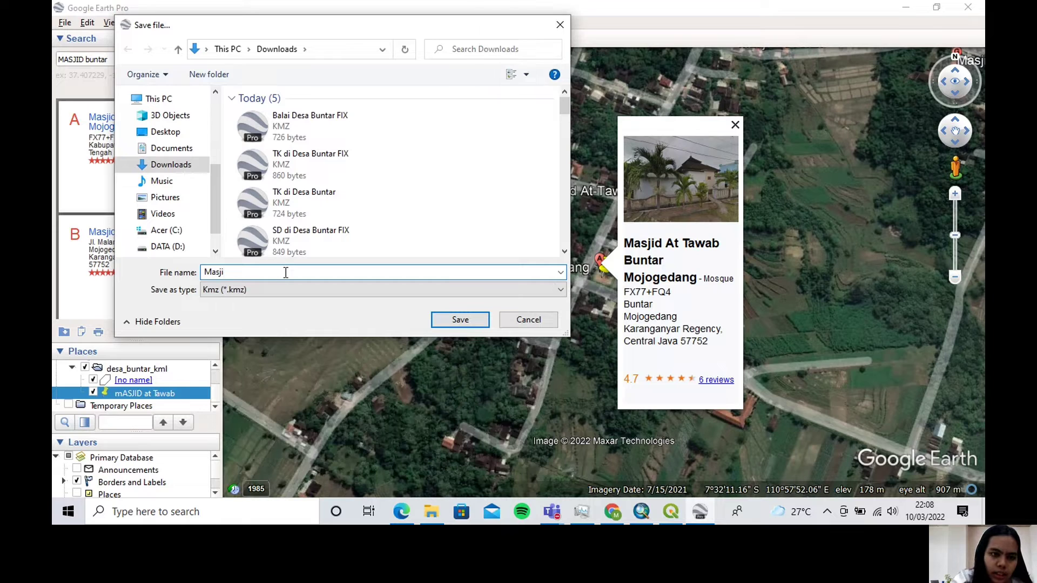
type("d di")
key("Caps_Lock")
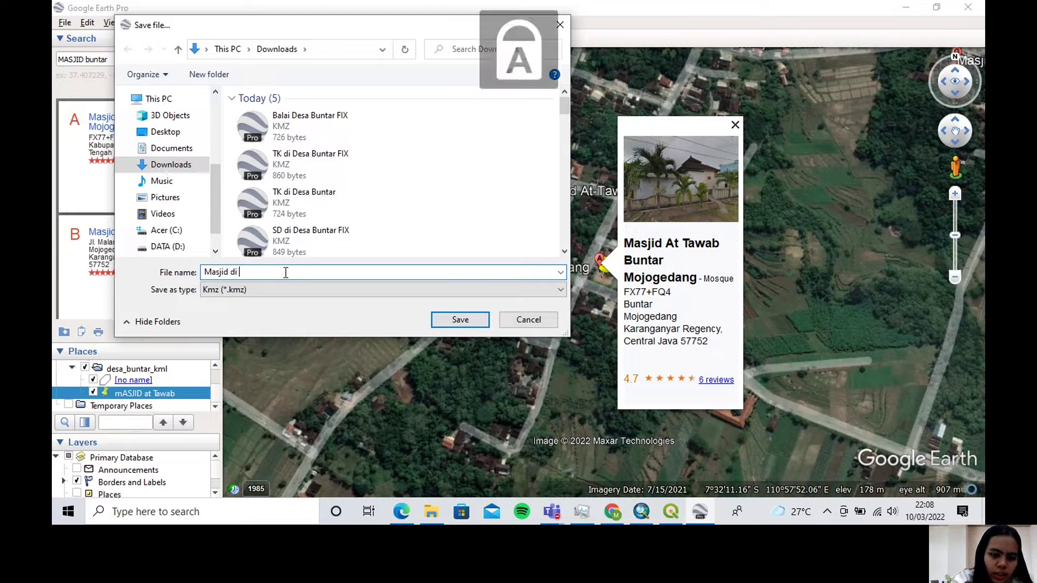
type("D")
key("Caps_Lock")
type("esa Buntar")
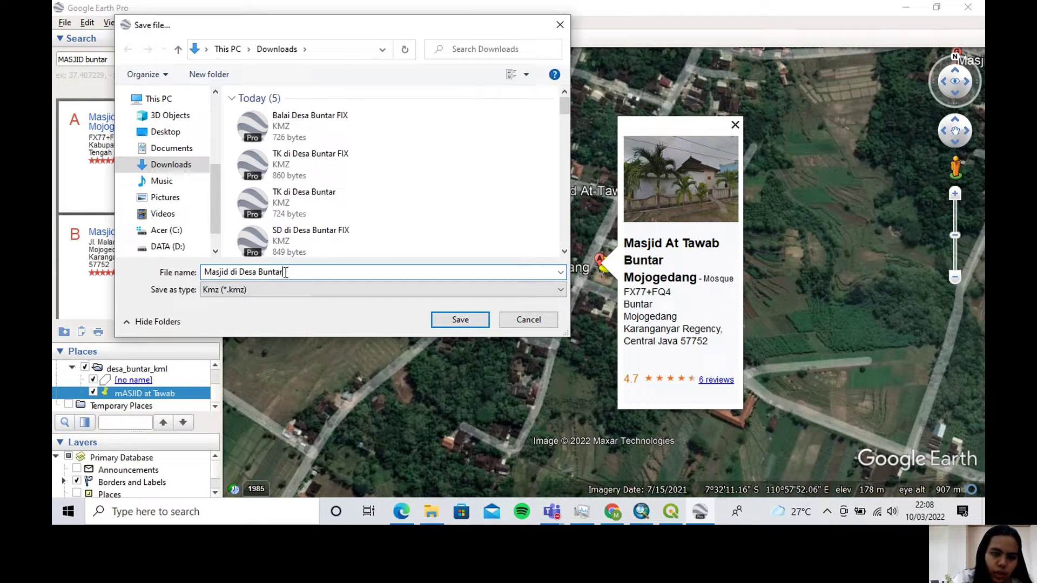
left_click(453, 324)
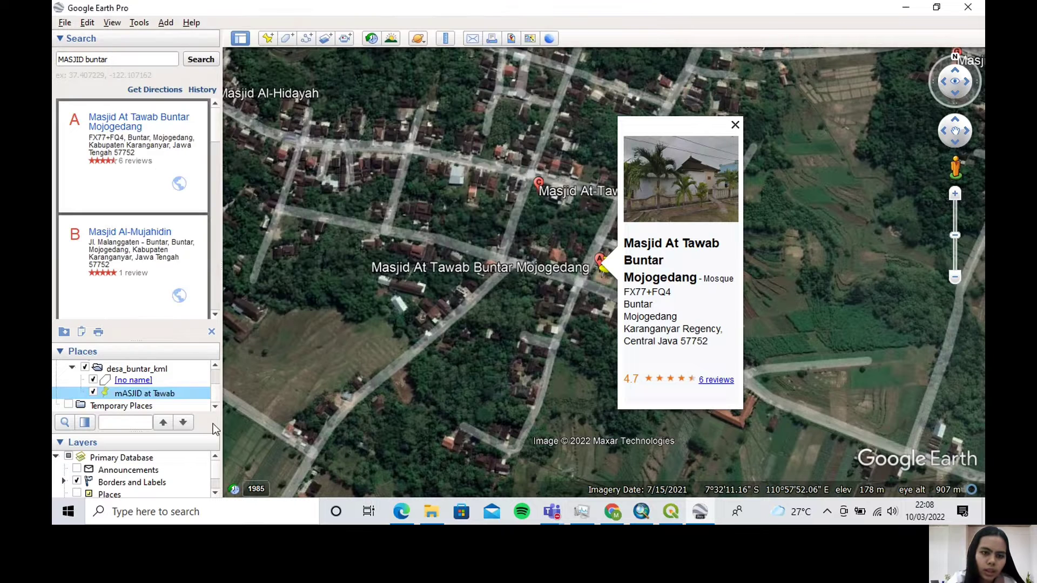
Load the Masjid di Desa Buntar KMZ file from the Downloads folder into the places list under desa_buntar_kml
left_click(433, 515)
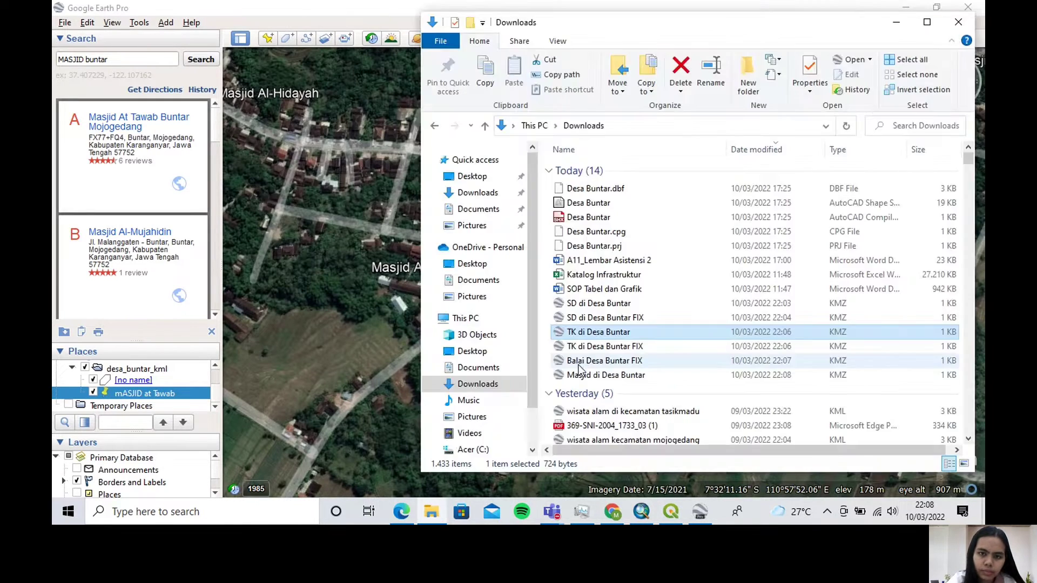
left_click(562, 376)
left_click_drag(559, 380, 195, 391)
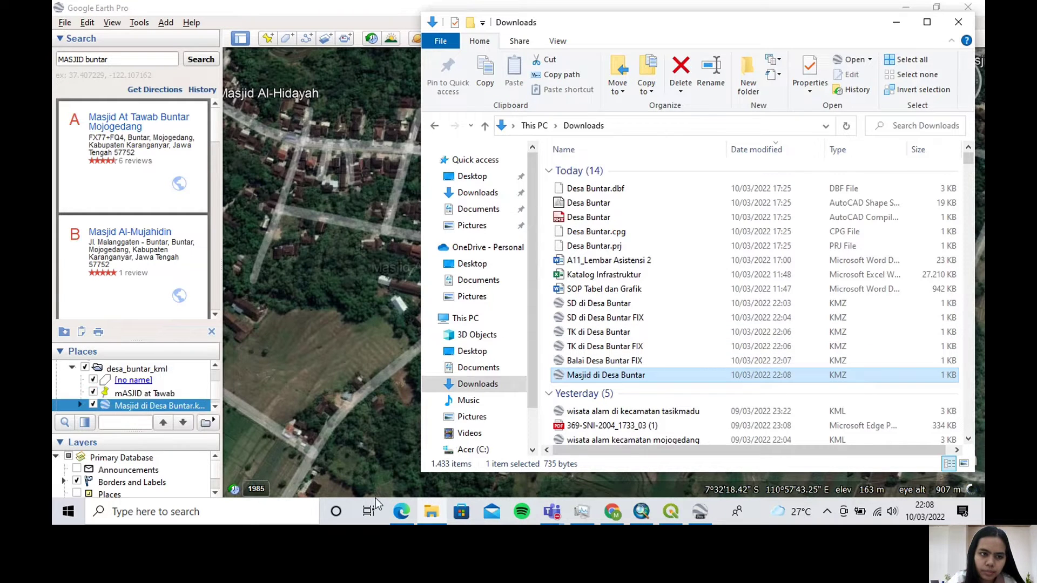
Fly to the Masjid Al-Mujahidin result and place a new placemark on it, at about 7°32'17.10"S, 110°57'33.98"E
left_click(120, 234)
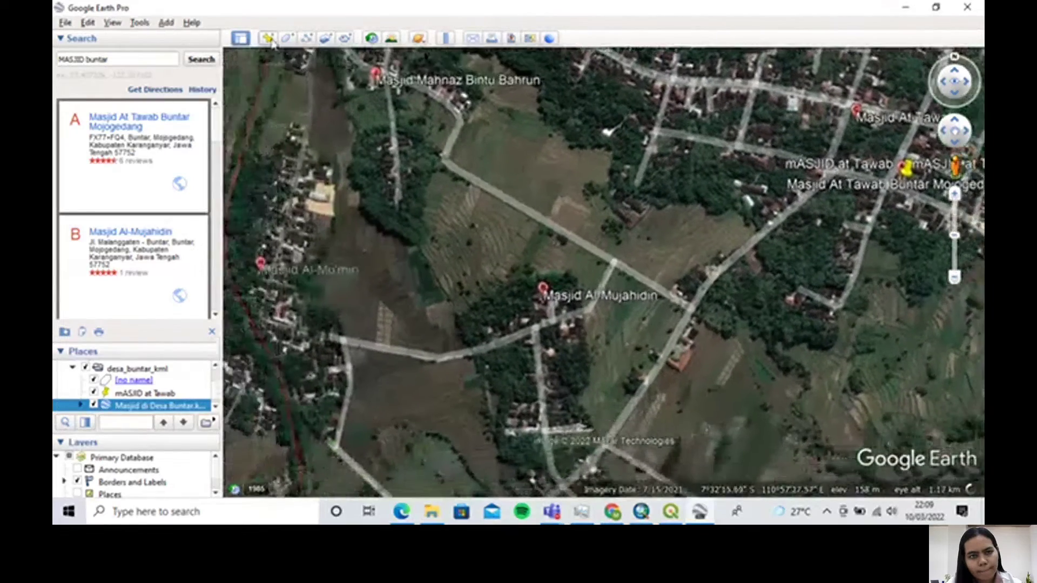
left_click(268, 39)
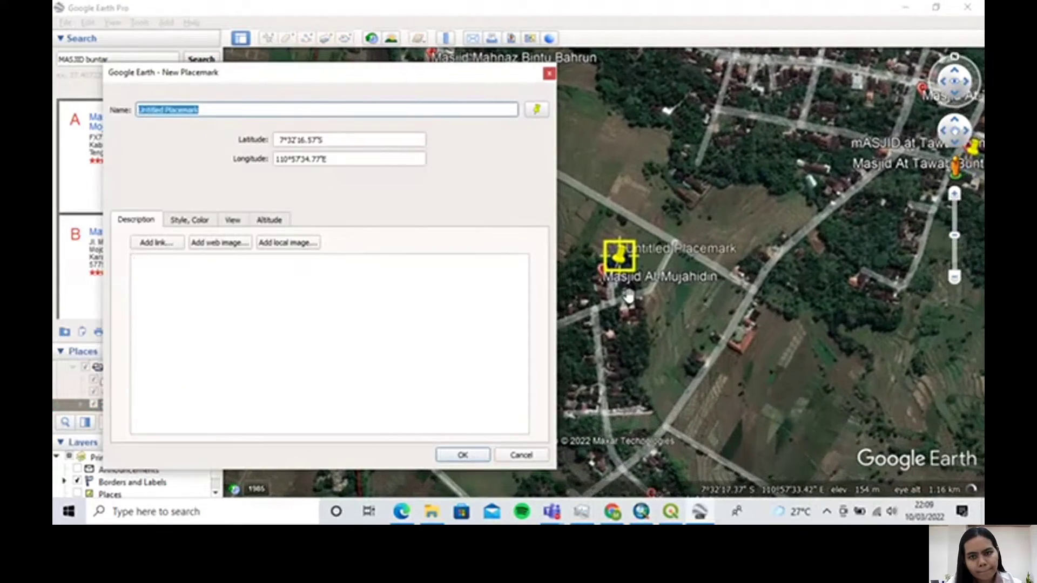
scroll(629, 297, "up", 3)
left_click_drag(647, 250, 613, 285)
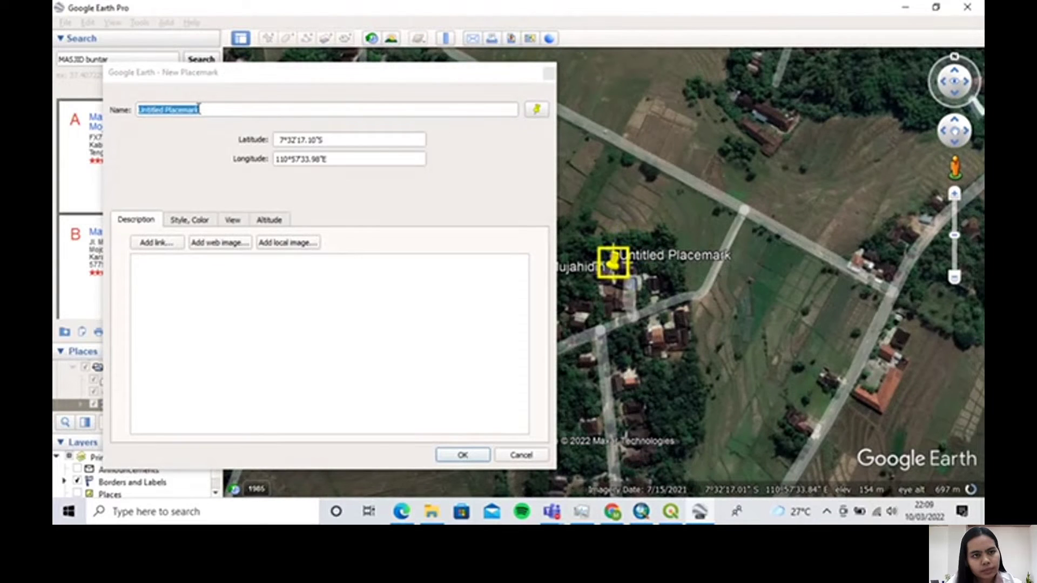
Name the second mosque's placemark "Masjid Al Mujahidin" and accept it
left_click(200, 109)
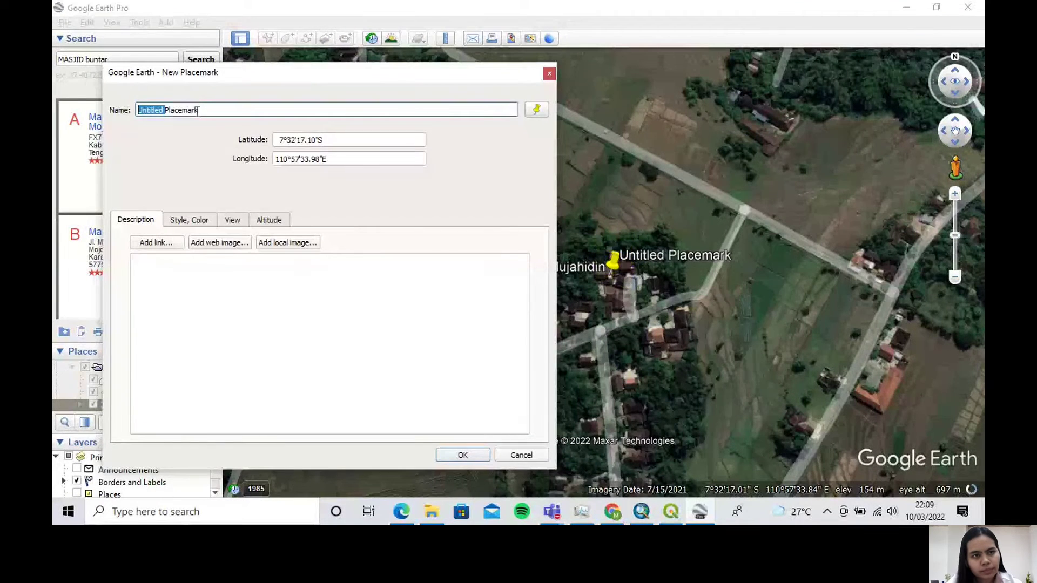
left_click_drag(198, 110, 133, 115)
type("Ma")
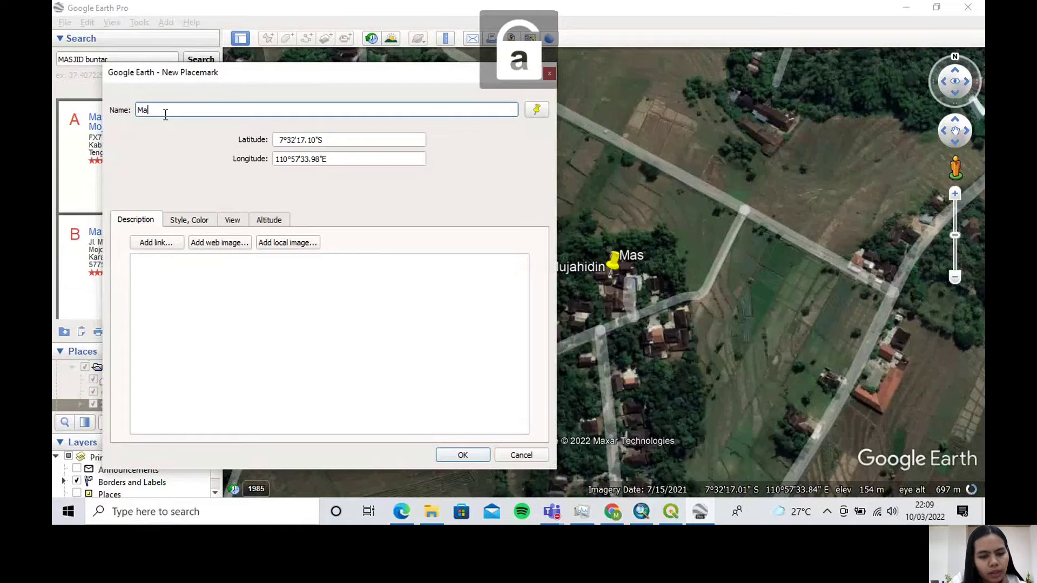
type("sjid Al Mu")
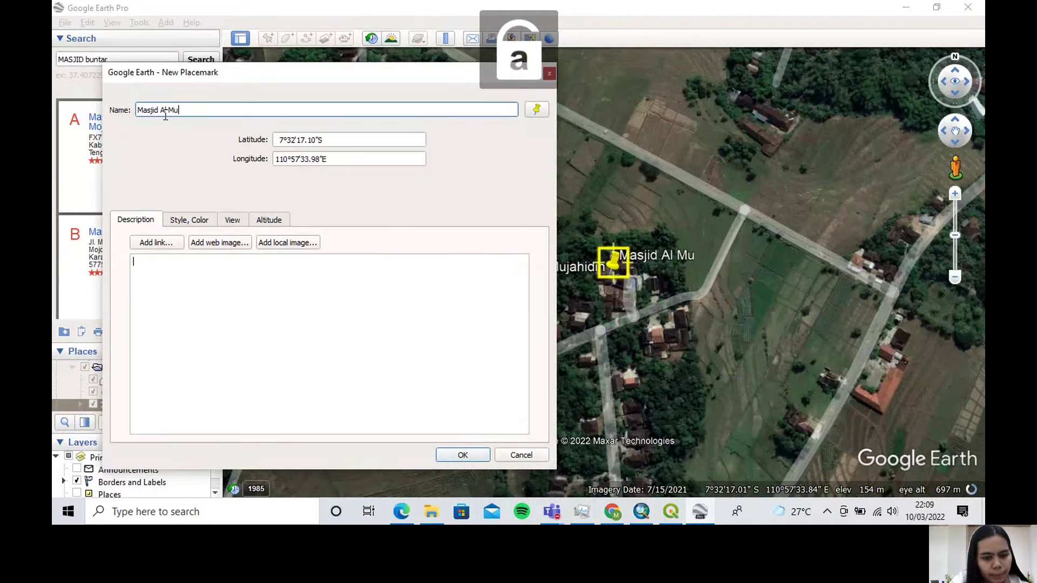
type("jahidin")
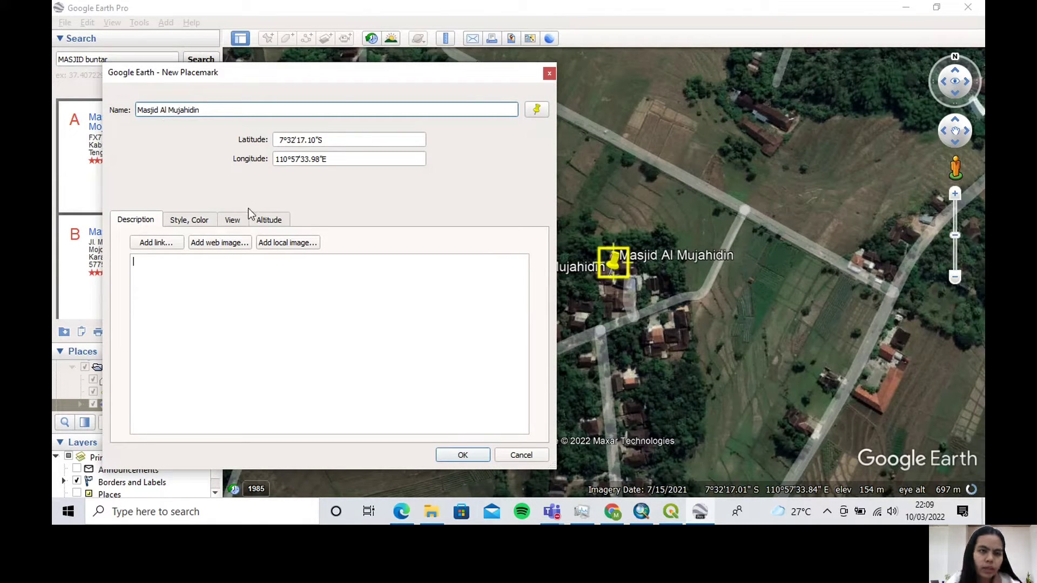
left_click(448, 453)
Fly to the Masjid Kasentanan result and place a new placemark on it, at about 7°32'2.91"S, 110°57'35.14"E
scroll(110, 254, "down", 2)
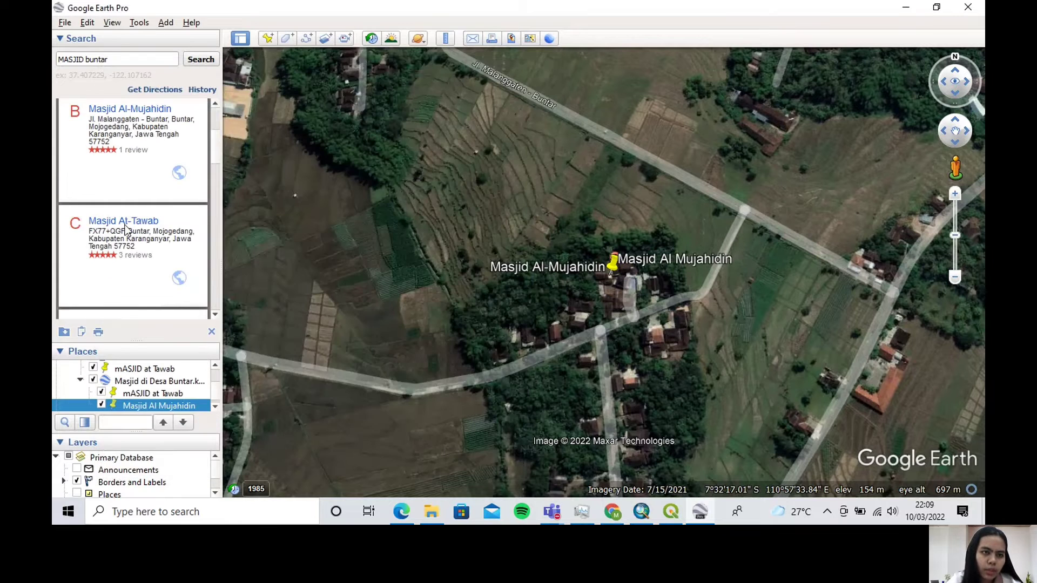
scroll(130, 227, "down", 2)
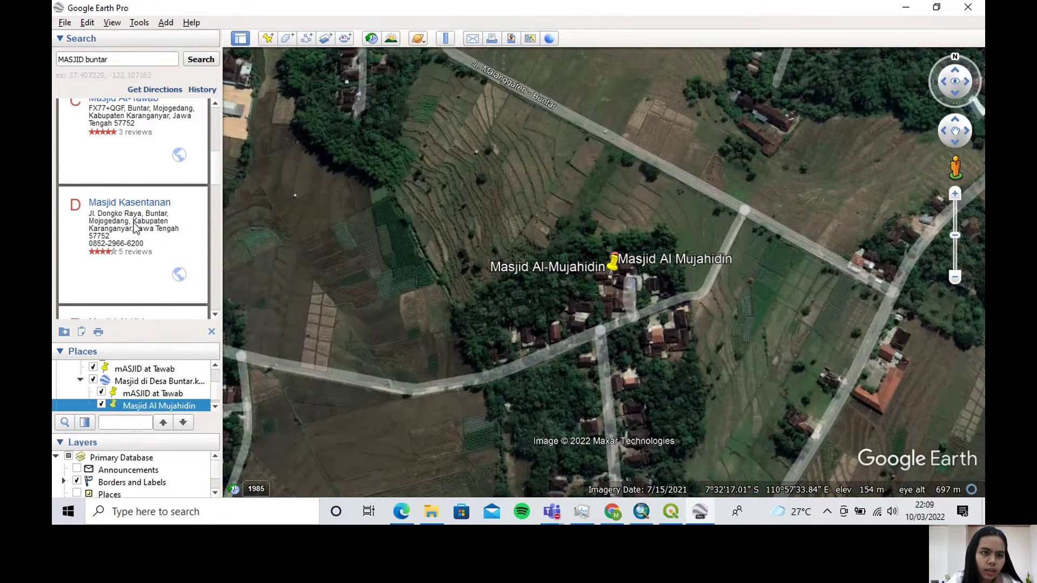
left_click(146, 204)
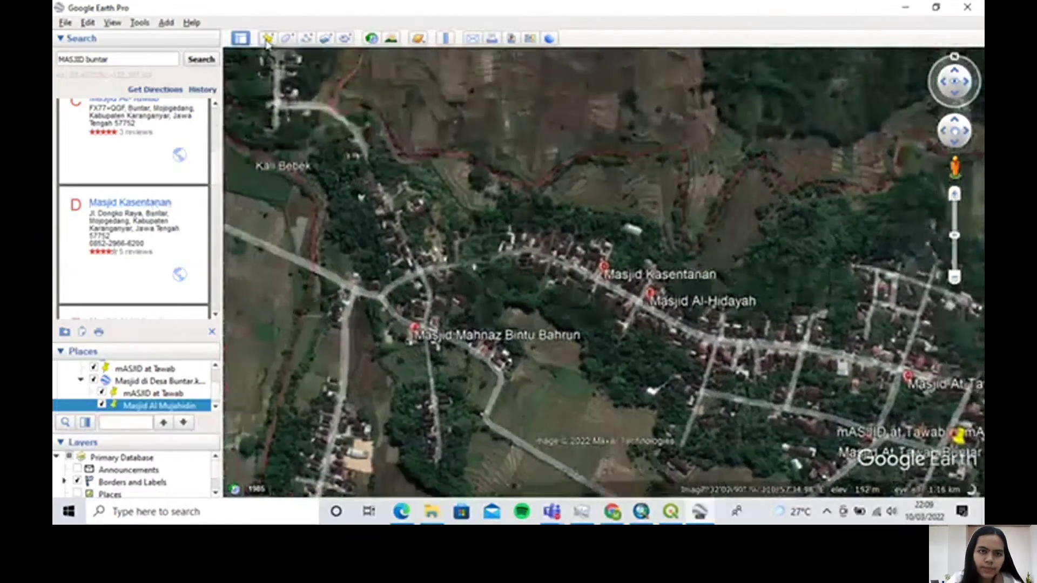
left_click(267, 38)
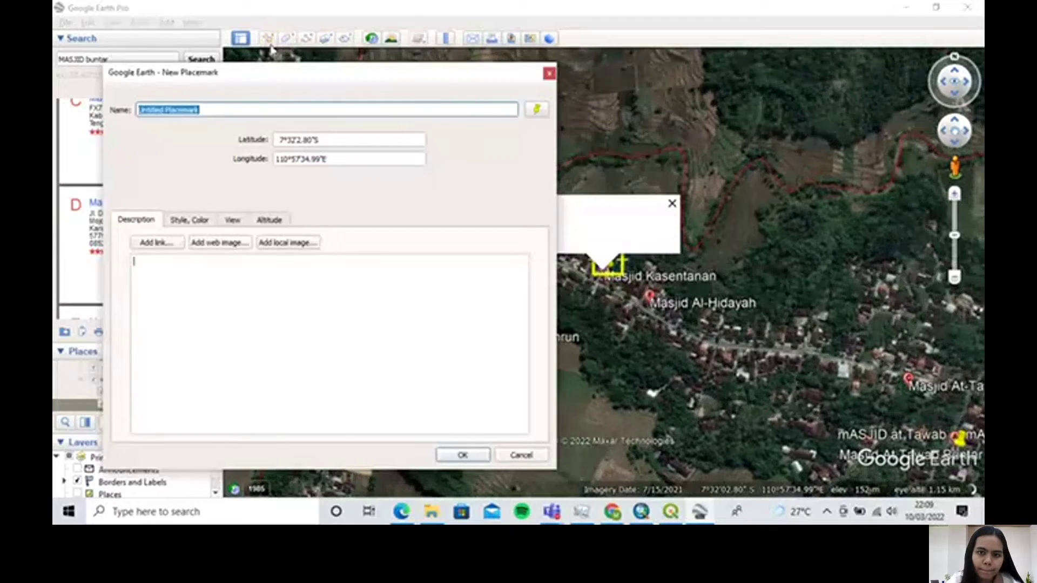
scroll(608, 281, "up", 3)
left_click(610, 292)
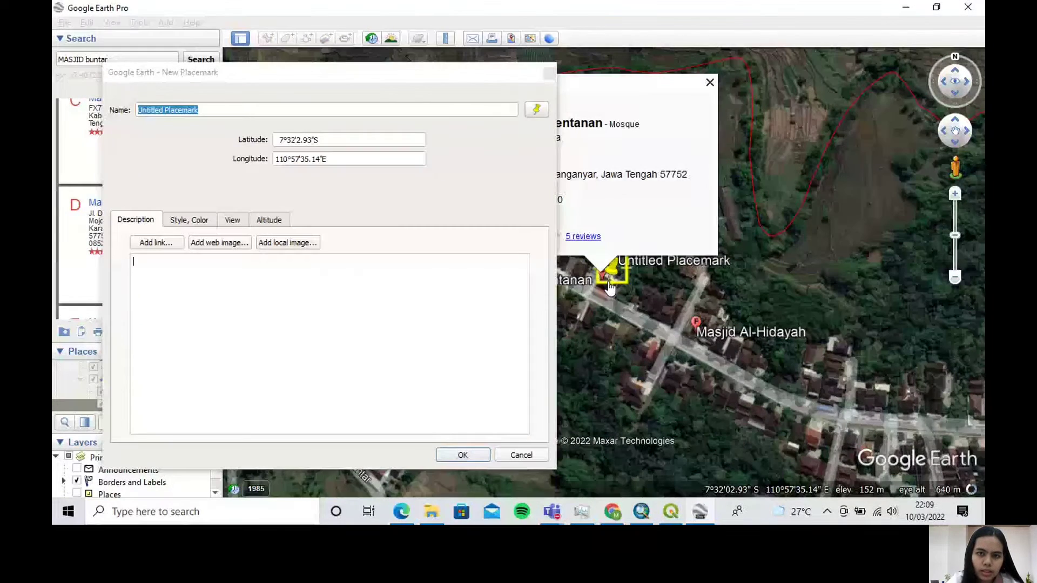
Name the third mosque's placemark "Masjid Kasentanan" and accept it
left_click(203, 111)
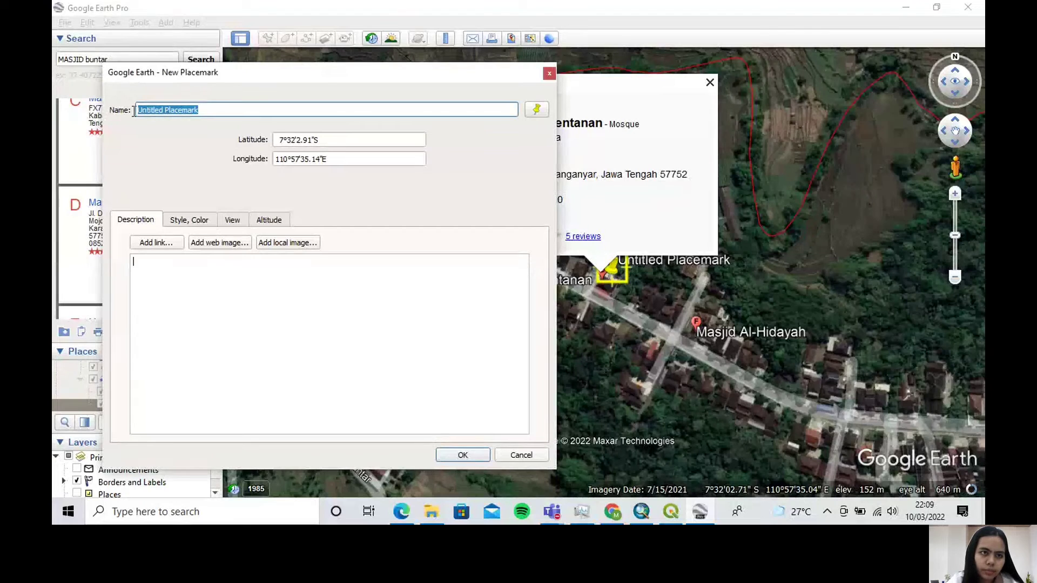
type("am")
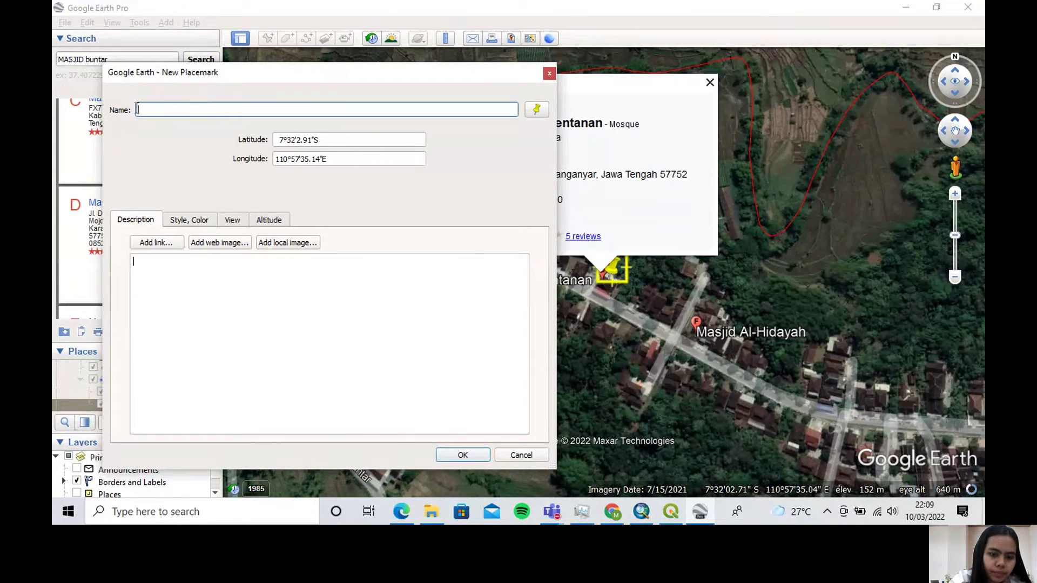
key("Caps_Lock")
type("Masjid Kasentanan")
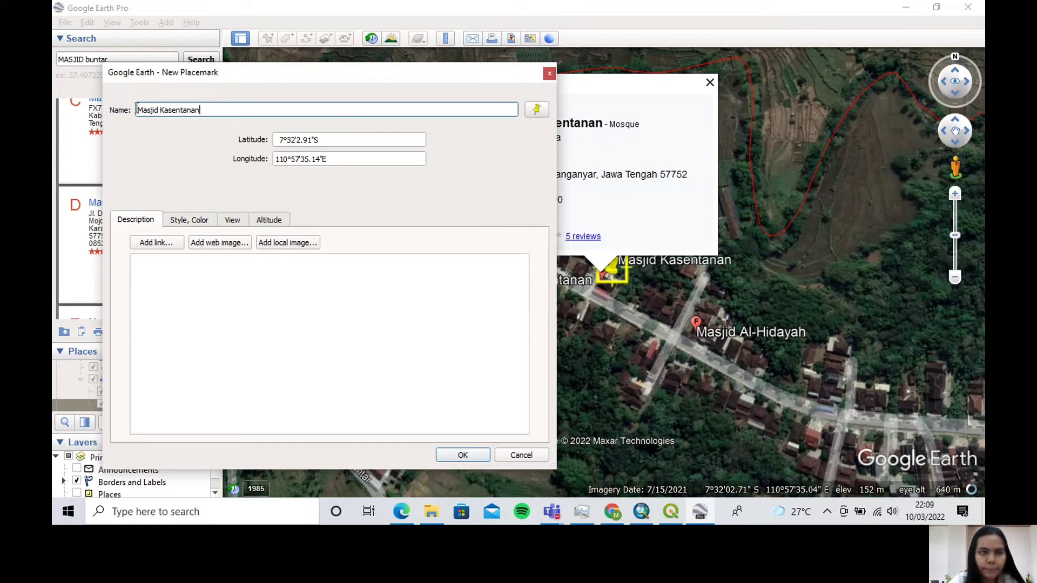
left_click(462, 455)
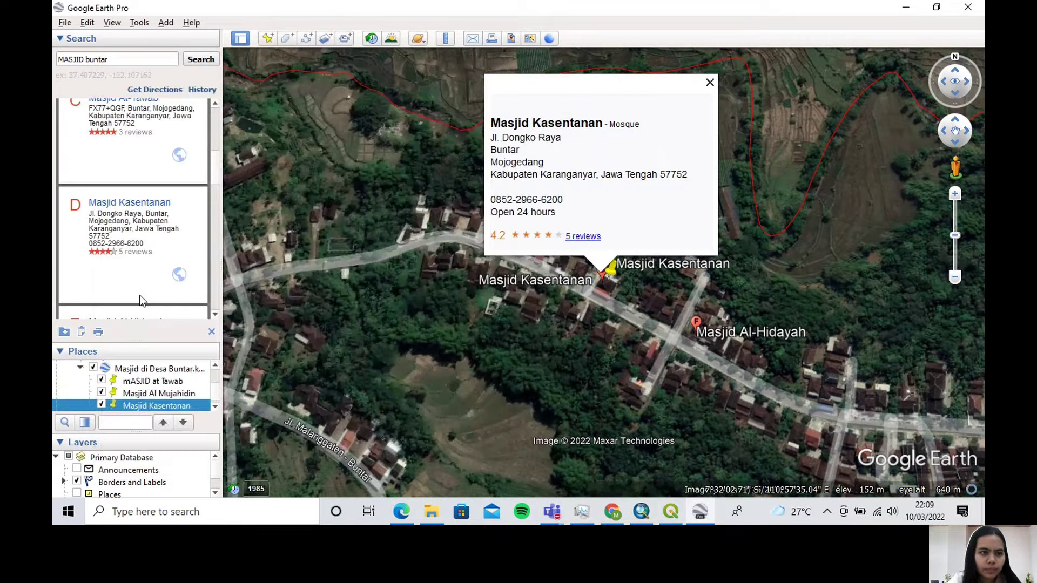
Fly to the Masjid Al-Hidayah result in Jenglong and place a new placemark on it, at about 7°32'28.32"S, 110°57'36.57"E
scroll(138, 251, "down", 2)
scroll(136, 252, "down", 1)
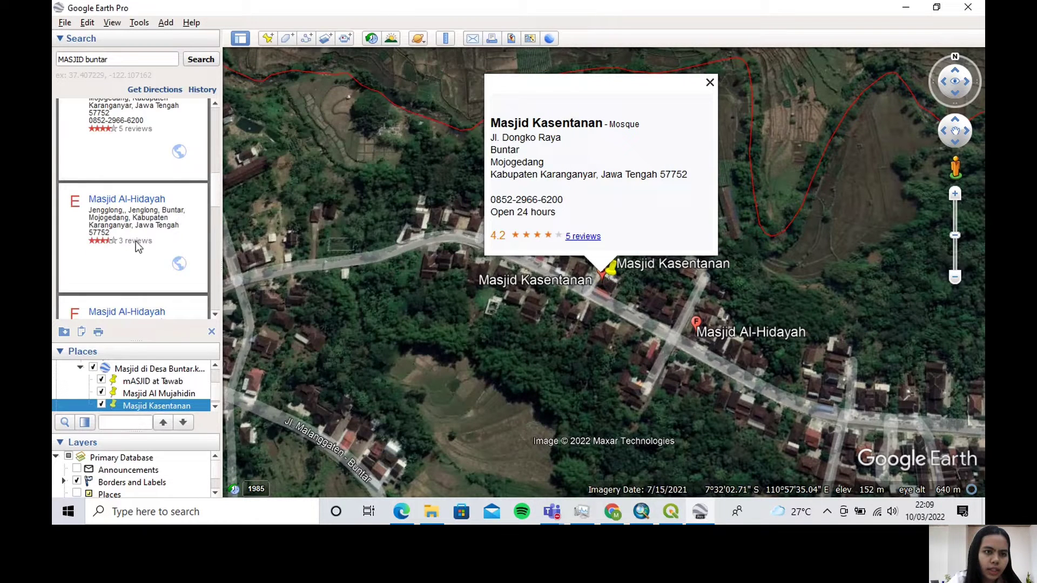
left_click(137, 204)
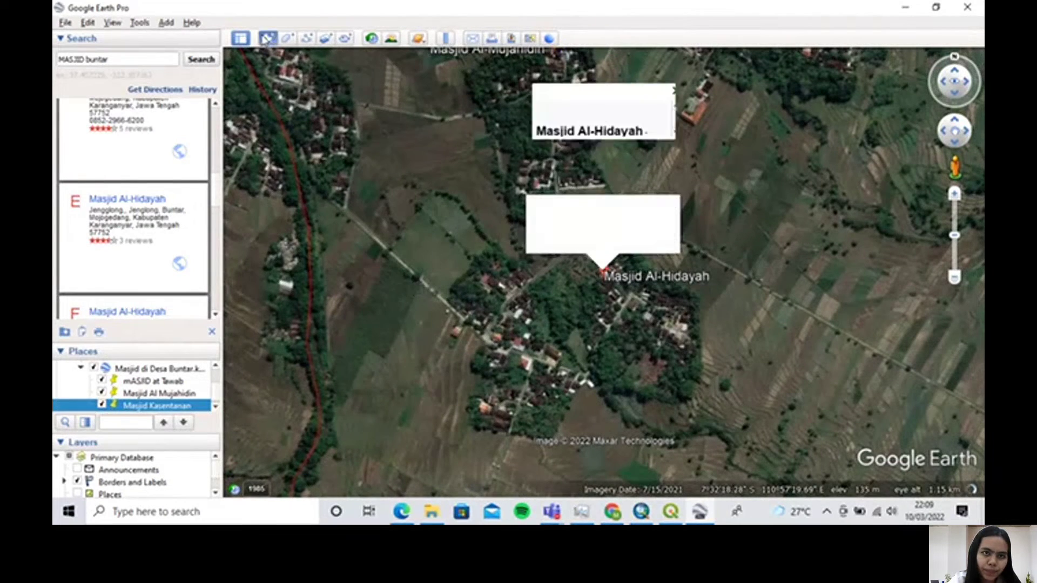
left_click(268, 39)
scroll(605, 304, "up", 2)
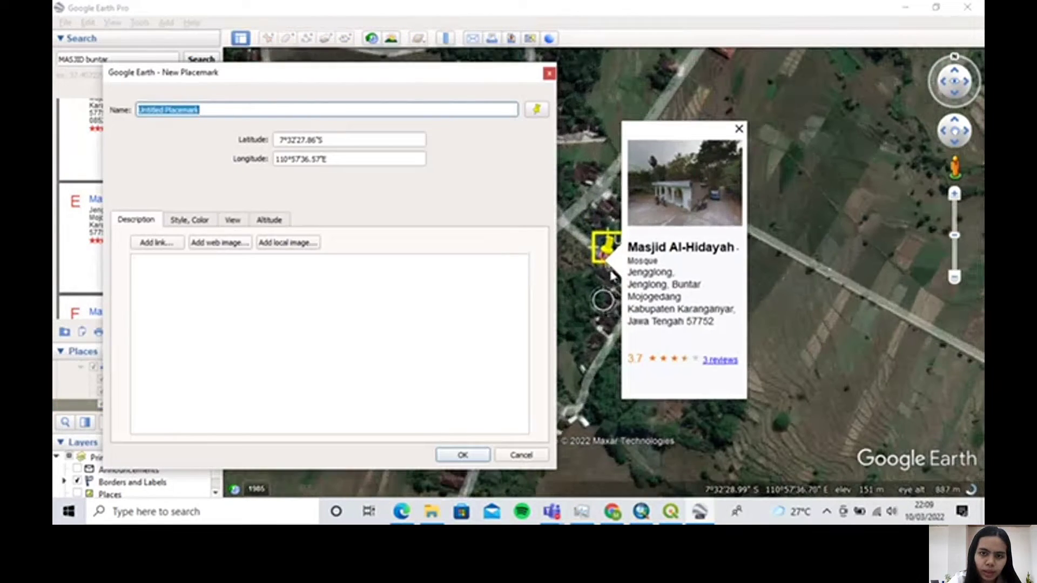
left_click_drag(605, 254, 605, 274)
Name the Jenglong mosque's placemark "Masjid Al Hidayah" and accept it
left_click(215, 109)
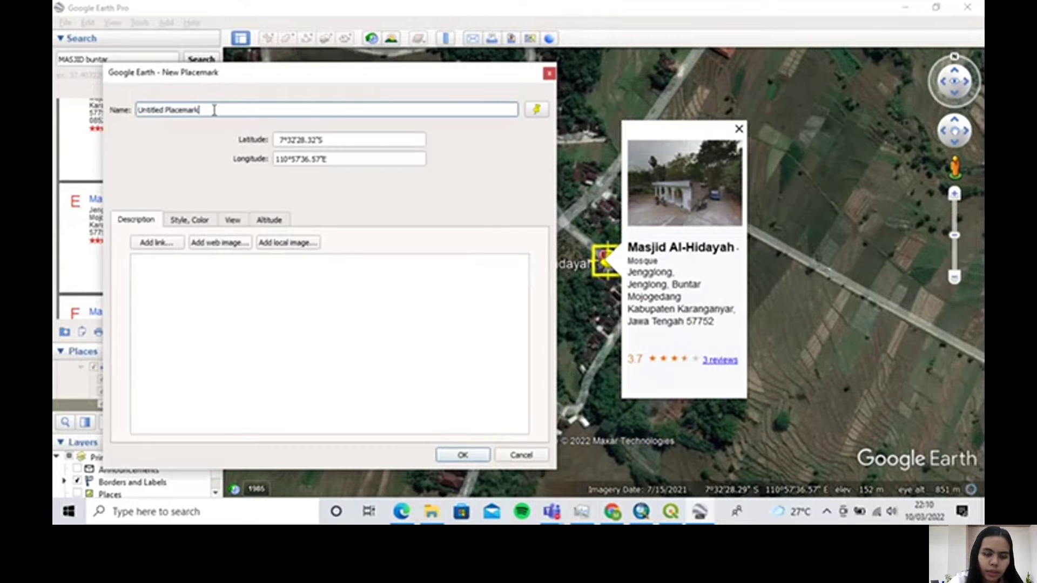
left_click_drag(214, 109, 138, 111)
type("Masjid ")
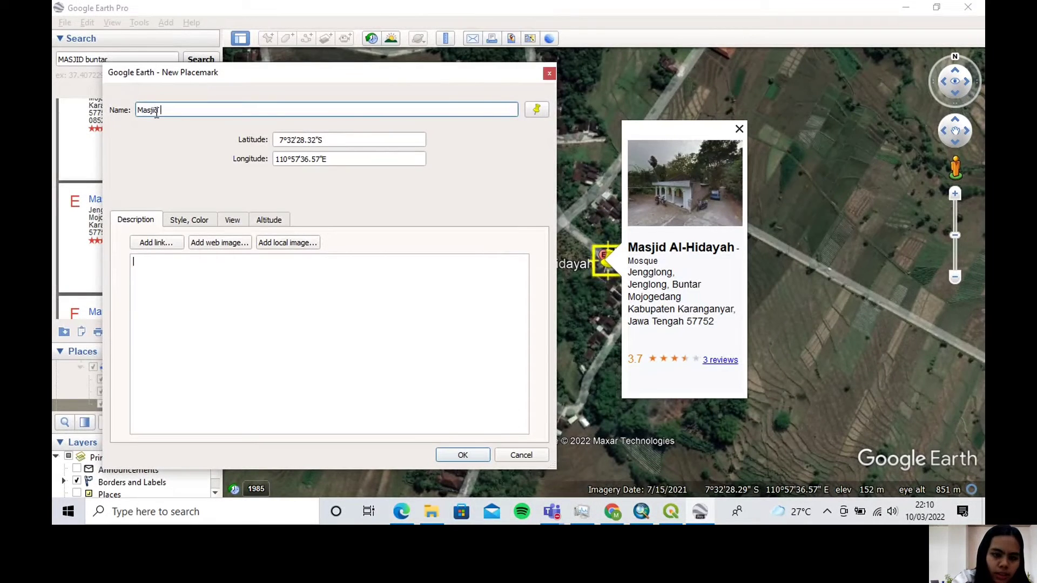
type("Al H")
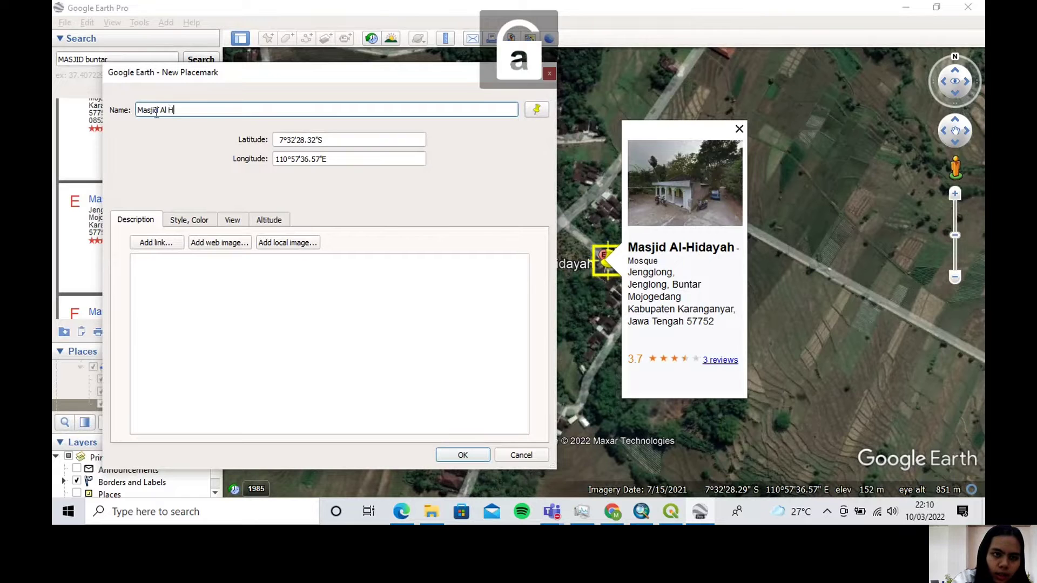
type("idayah")
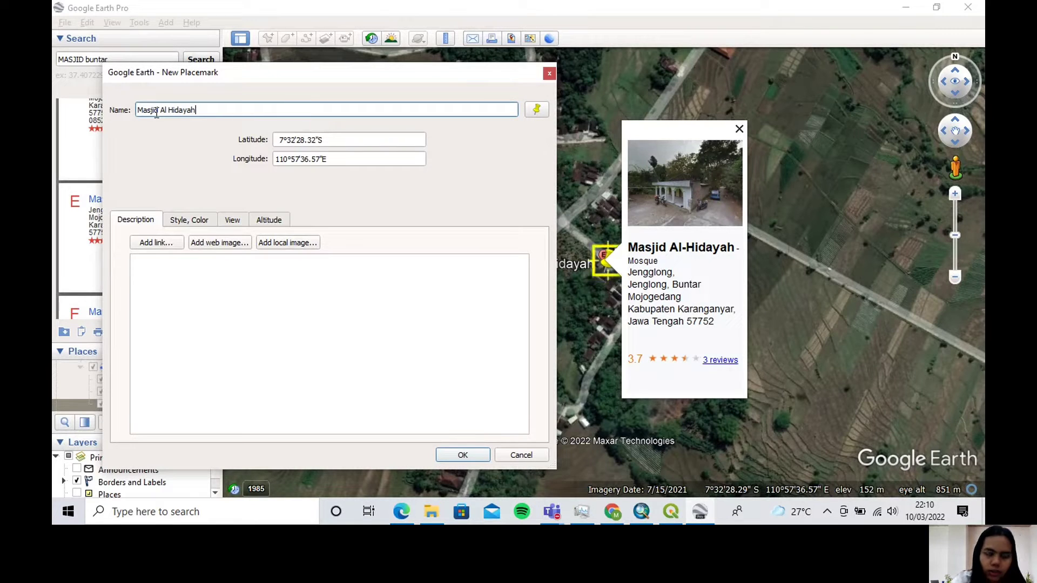
left_click(461, 455)
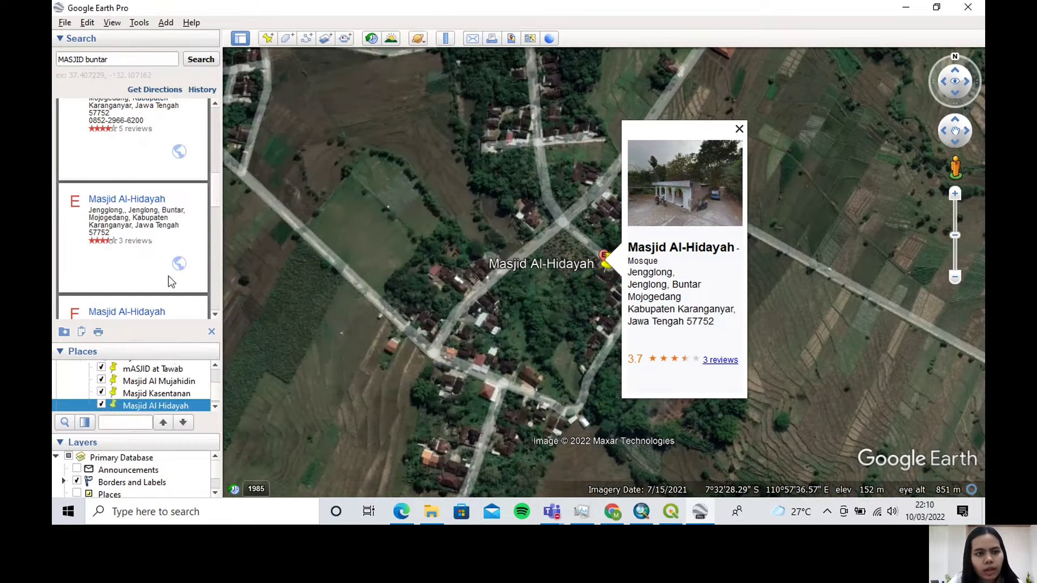
Fly to the Masjid Al-Jariyah result and place a new placemark on it, at about 7°32'3.55"S, 110°58'5.31"E
scroll(170, 280, "down", 5)
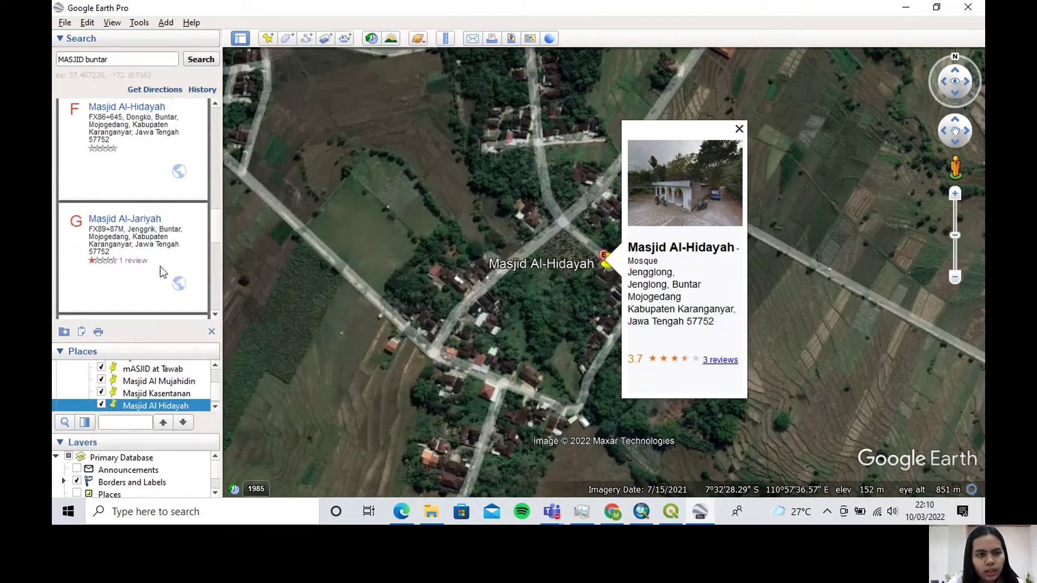
left_click(151, 237)
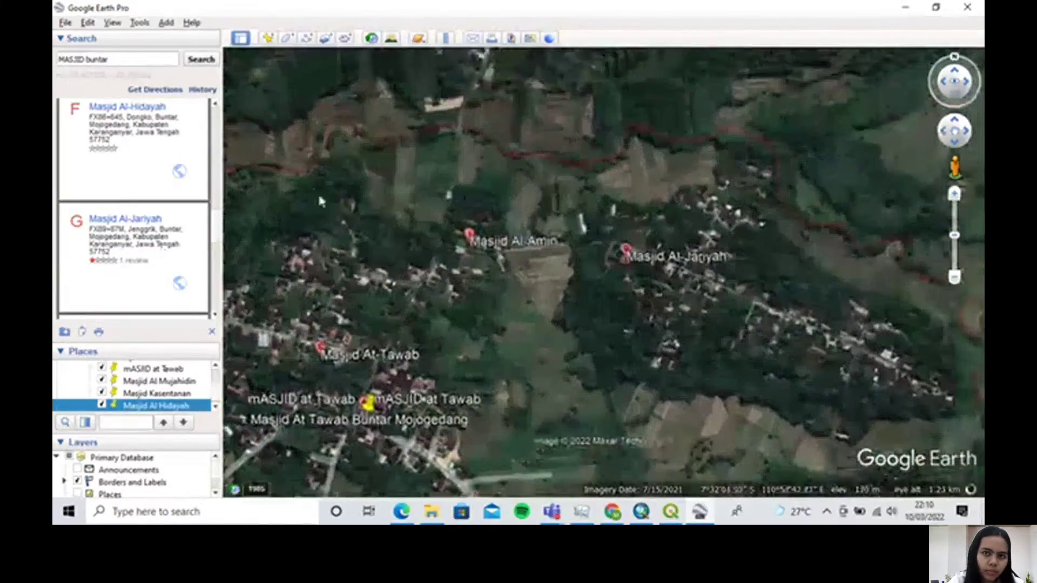
left_click(268, 38)
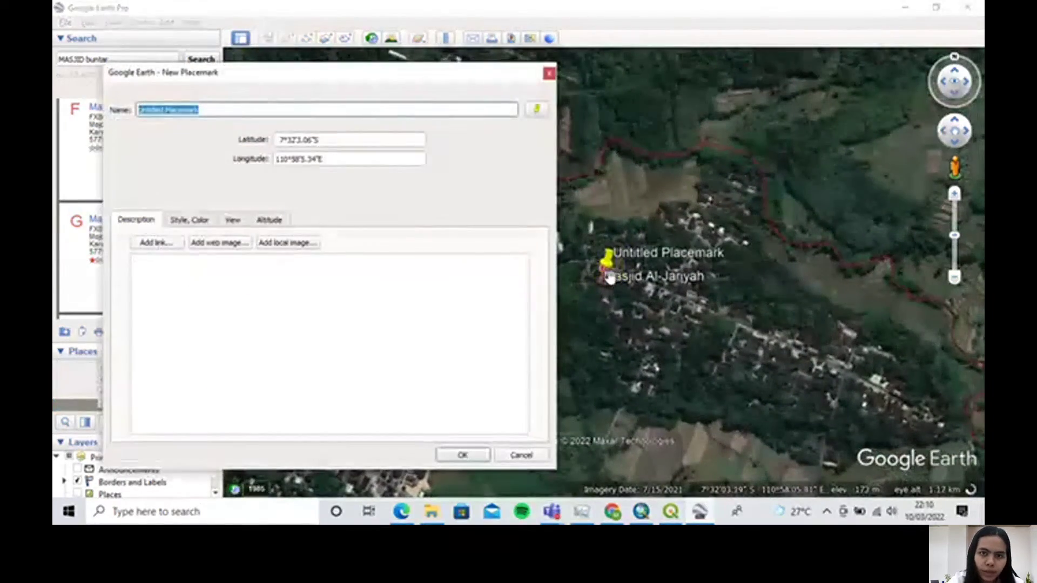
left_click_drag(609, 278, 605, 290)
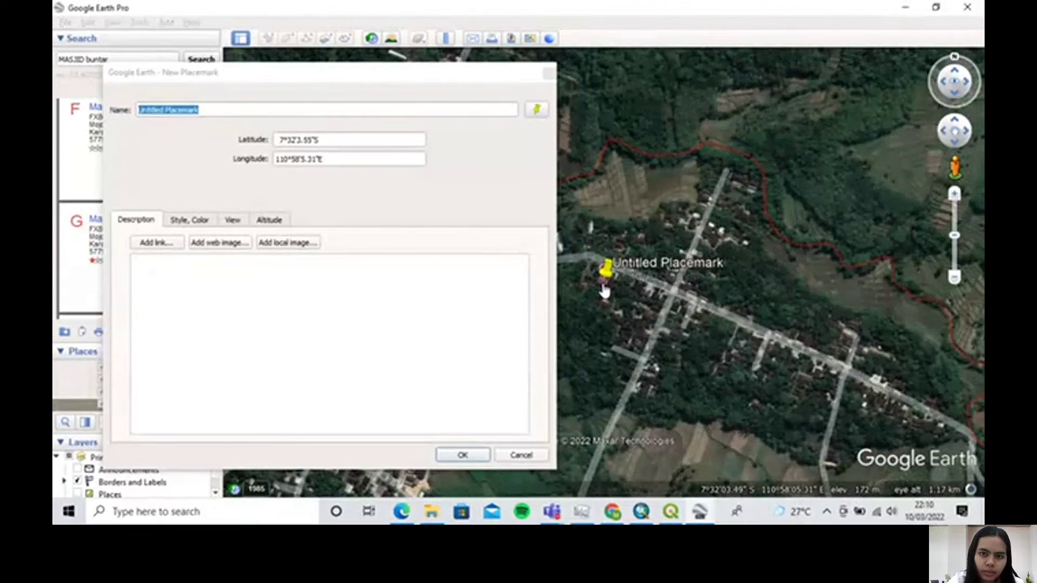
Name the fifth mosque's placemark "Masjid Al Jariyah" and accept it
left_click(275, 72)
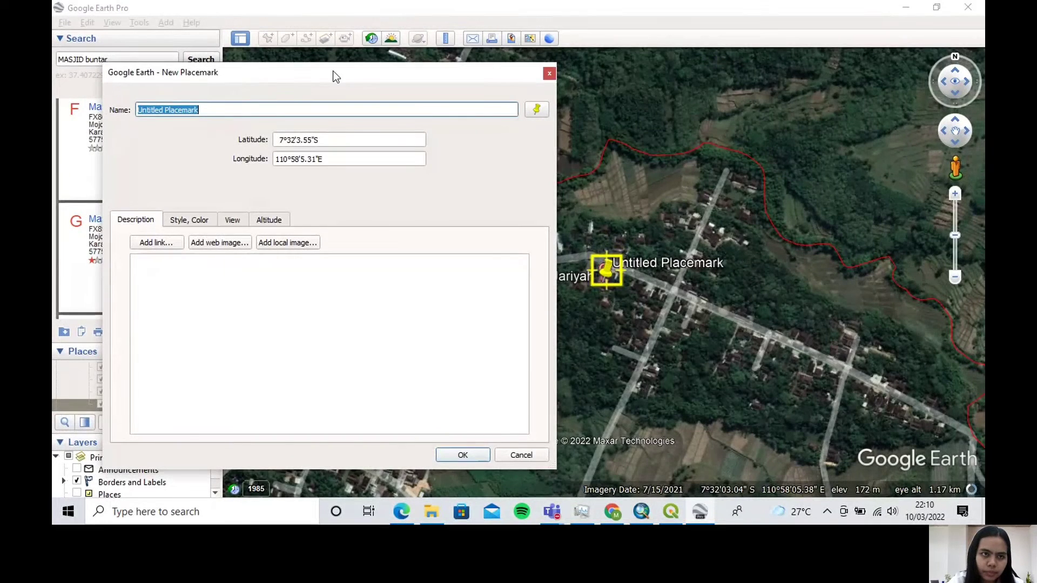
left_click_drag(333, 71, 411, 77)
key("Caps_Lock")
type("M")
key("Caps_Lock")
type("a")
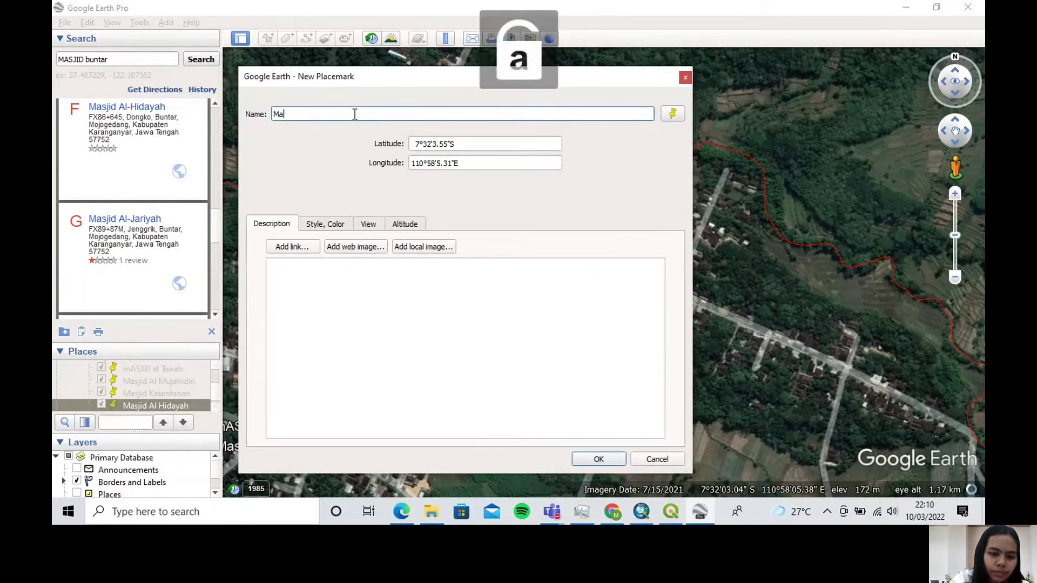
type("sjid")
key("Caps_Lock")
type("A")
key("Caps_Lock")
type("l")
key("Caps_Lock")
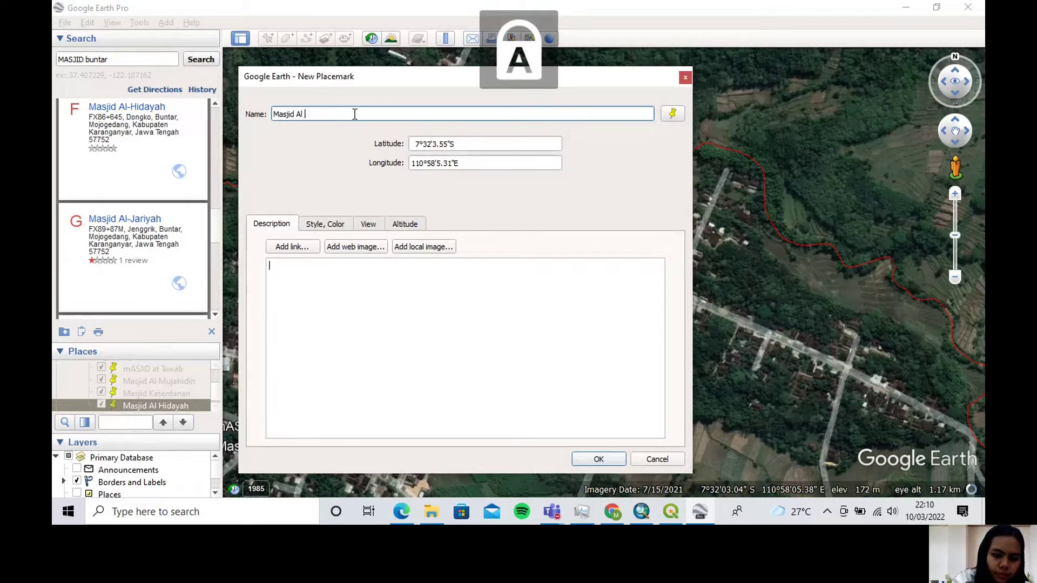
type("Jariyah")
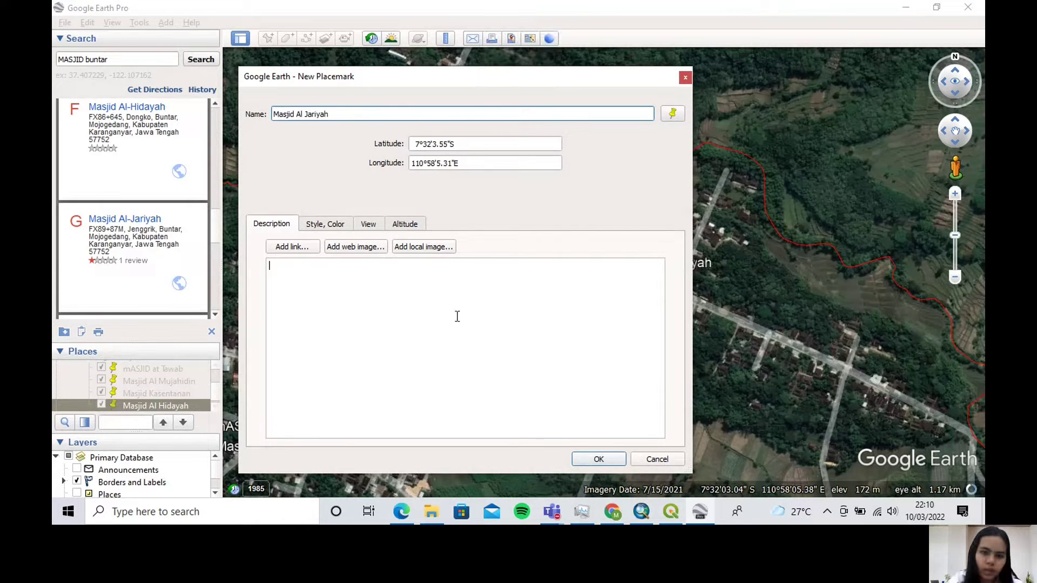
left_click(598, 459)
Fly to the Masjid Al-Mu'min result and place a new placemark on it, at about 7°32'15.95"S, 110°57'19.59"E
scroll(104, 252, "down", 3)
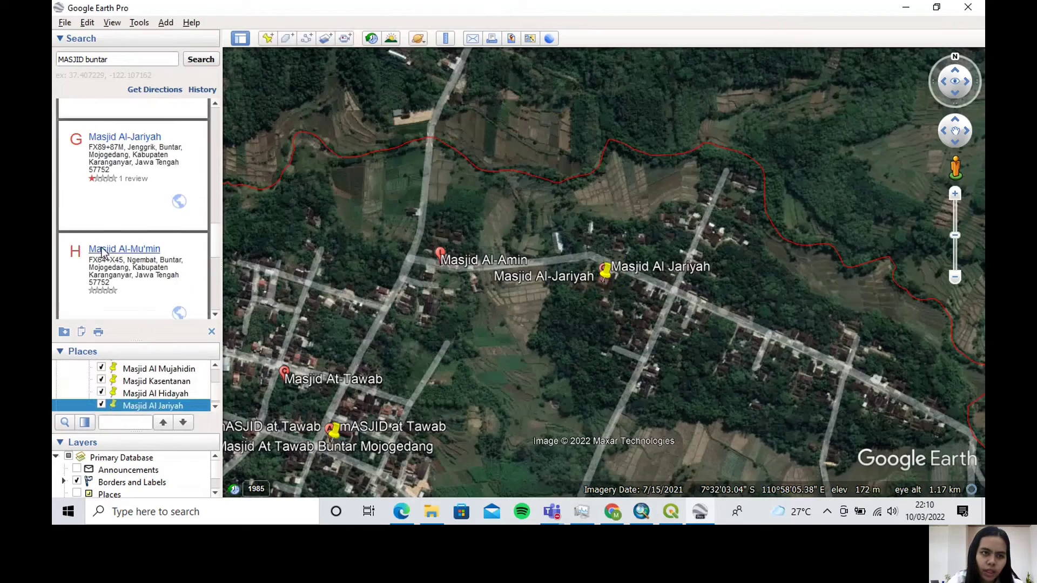
left_click(106, 244)
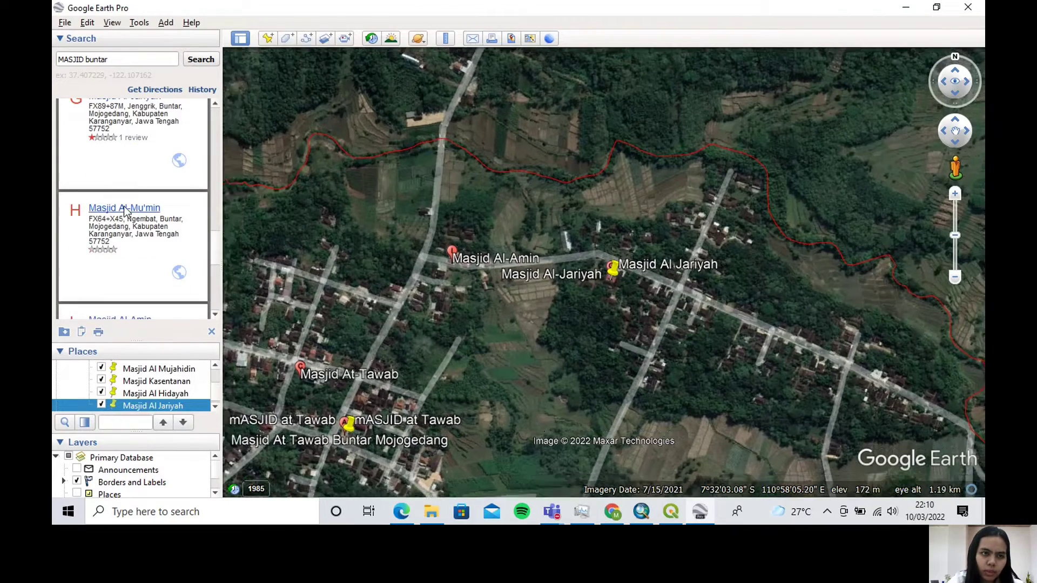
scroll(153, 246, "down", 1)
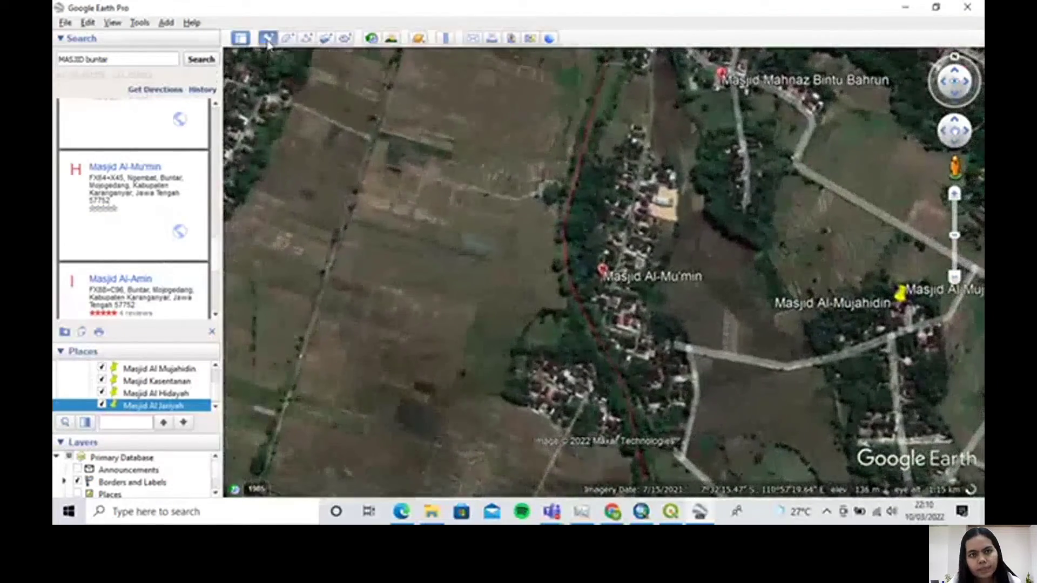
left_click(267, 38)
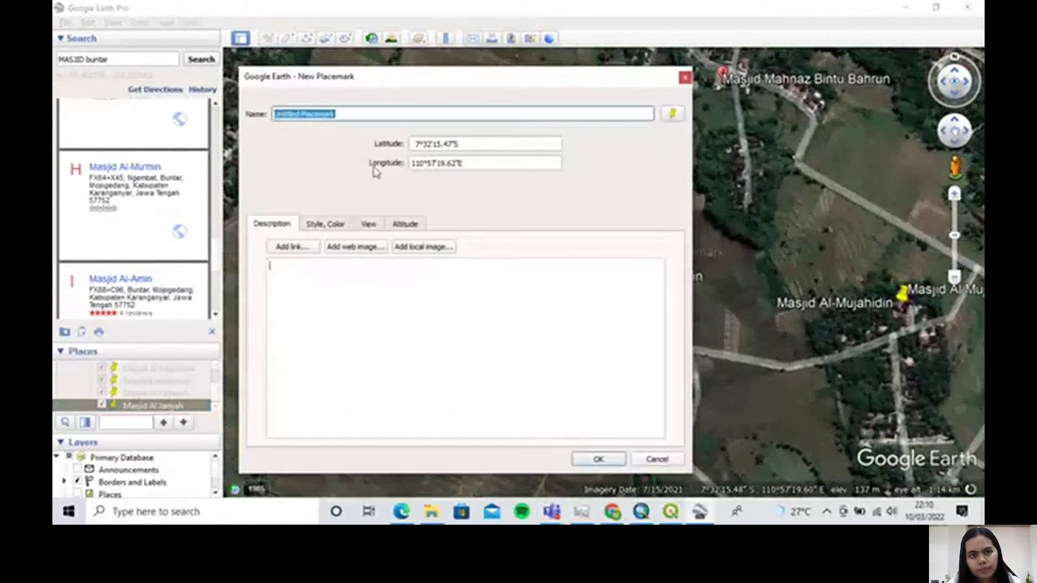
left_click_drag(403, 84, 231, 89)
scroll(616, 293, "up", 2)
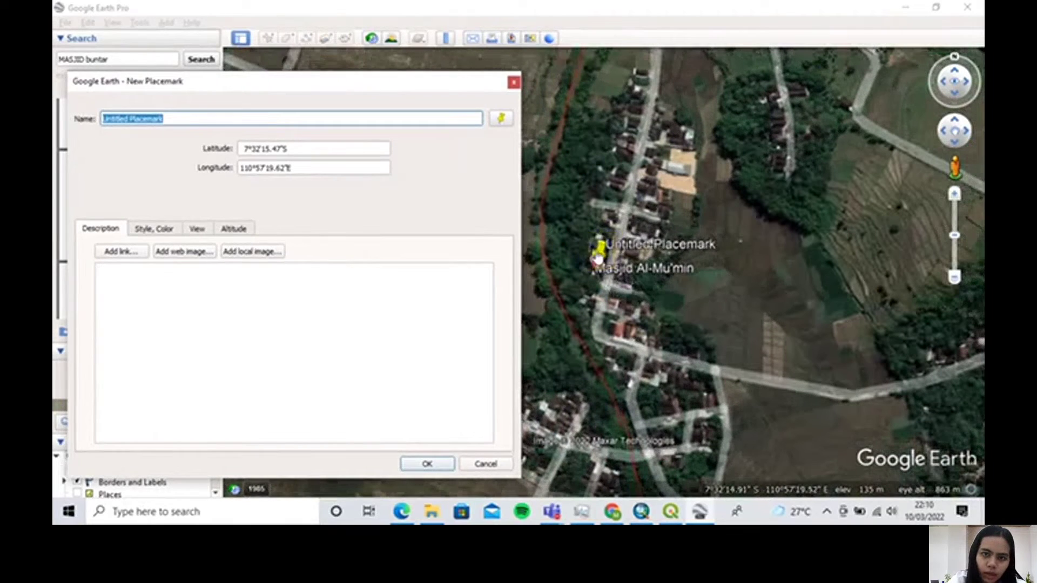
left_click_drag(598, 265, 597, 287)
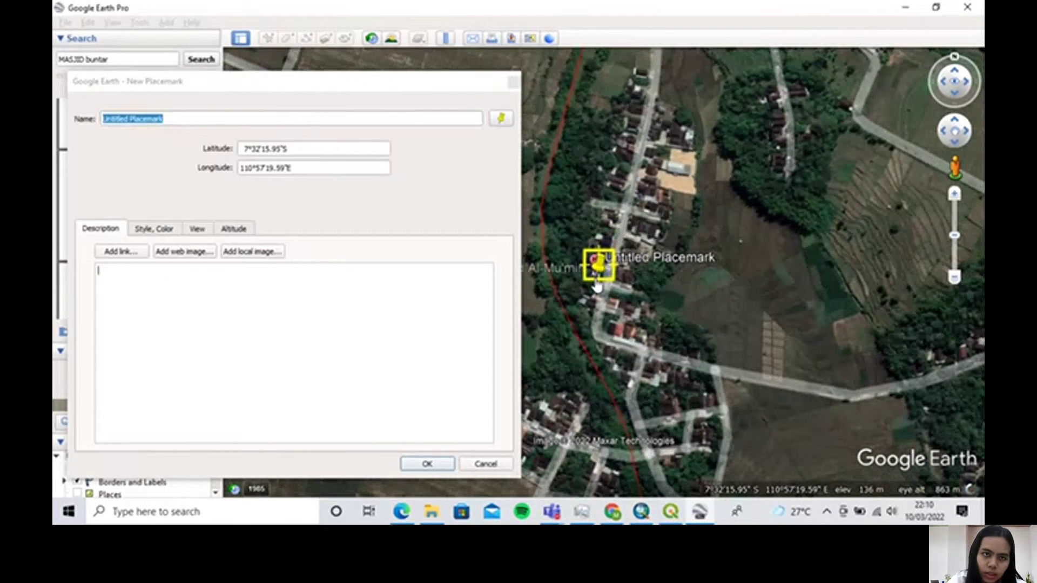
Name the Masjid Al-Mu'min location's new placemark "Masjid Al Mumin" and accept it
left_click(297, 76)
left_click_drag(382, 90, 573, 83)
left_click(361, 108)
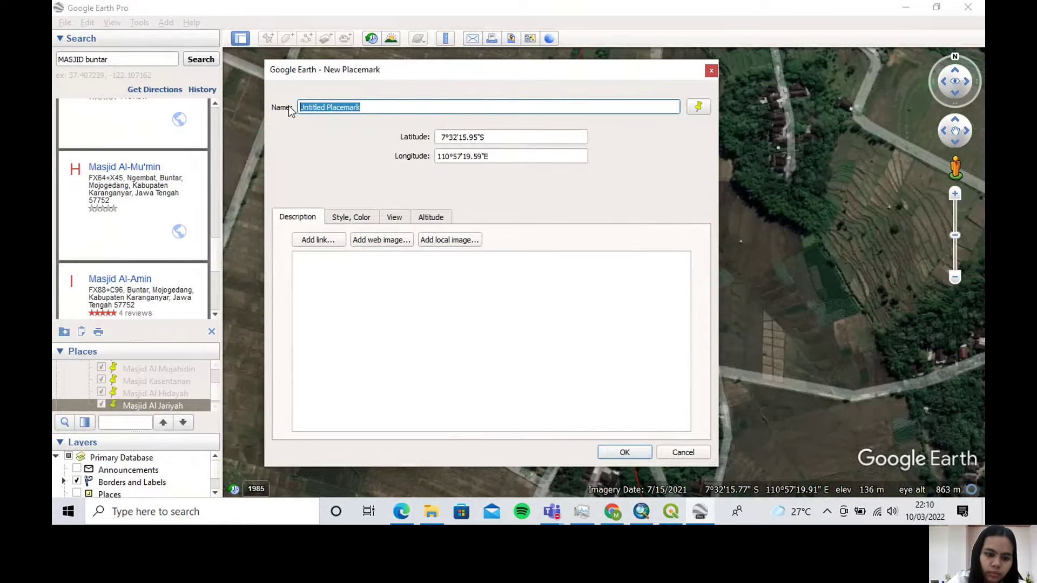
key("Caps_Lock")
type("Masjid")
key("Caps_Lock")
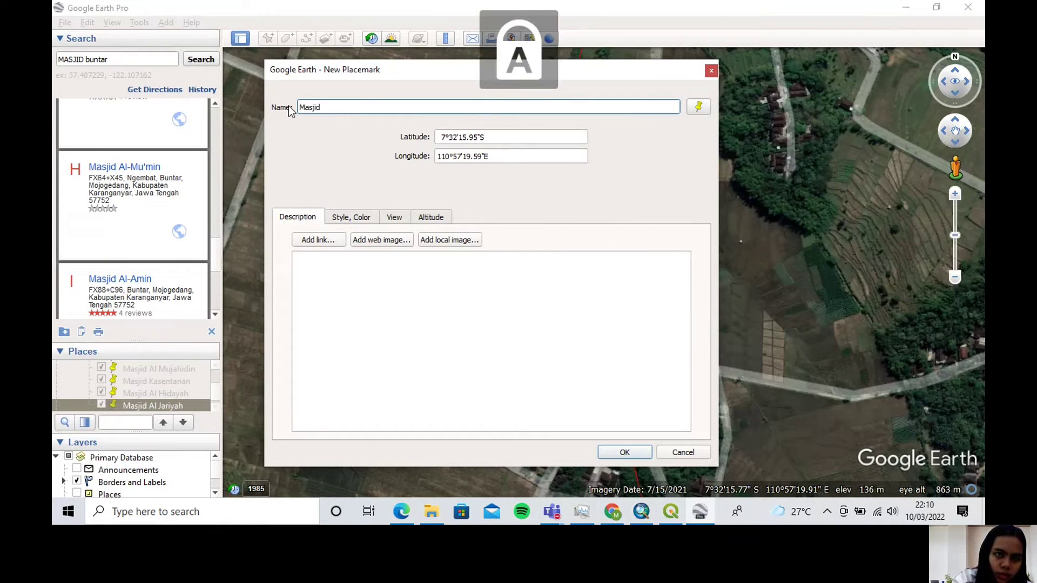
type("A")
key("Caps_Lock")
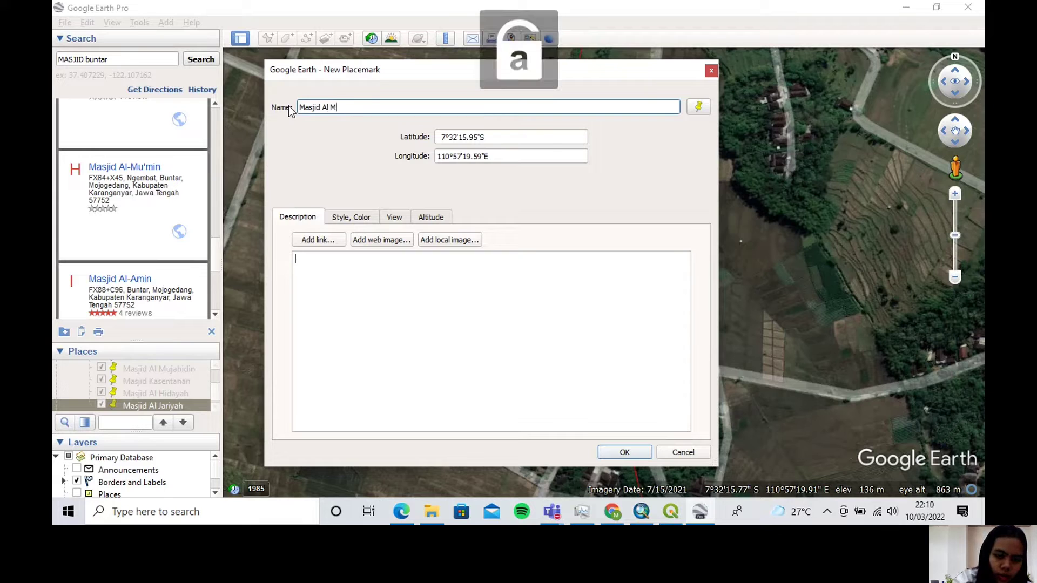
type("l Mumin")
key("Tab")
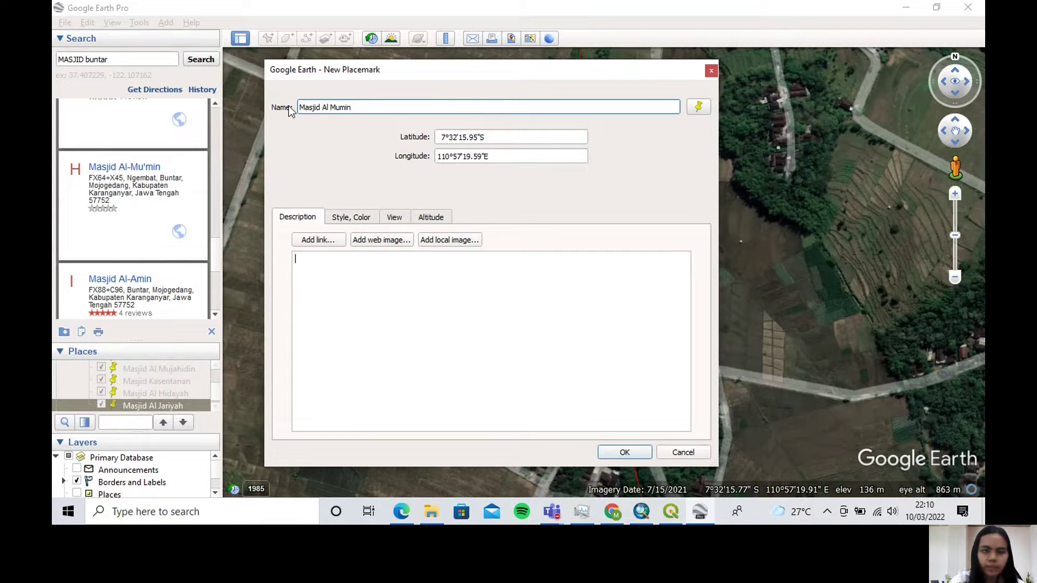
left_click(623, 452)
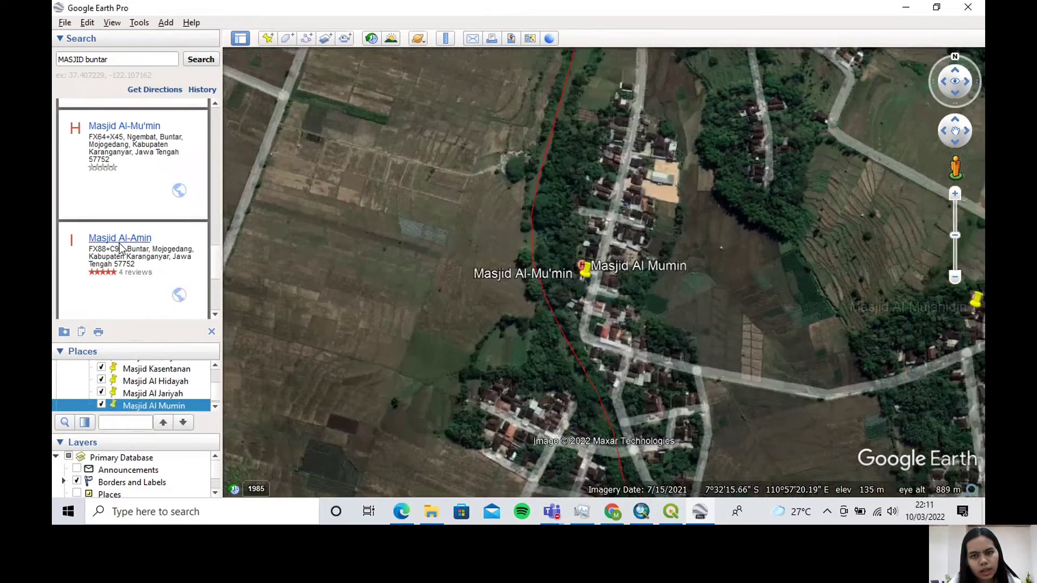
Fly to the Masjid Al-Amin result and place a new placemark on it, at about 7°32'2.50"S, 110°57'57.19"E
scroll(136, 267, "down", 3)
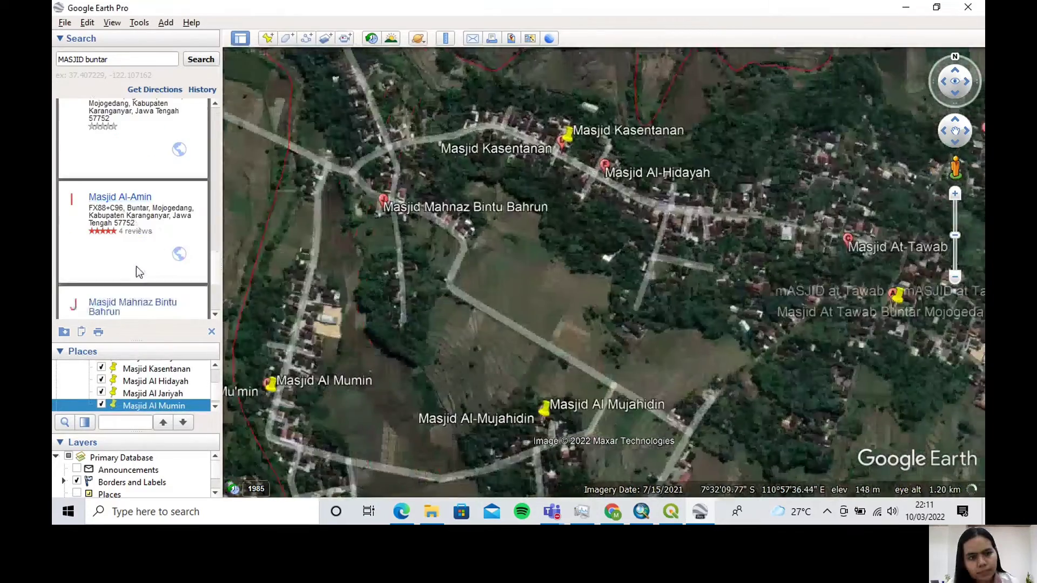
scroll(136, 267, "up", 2)
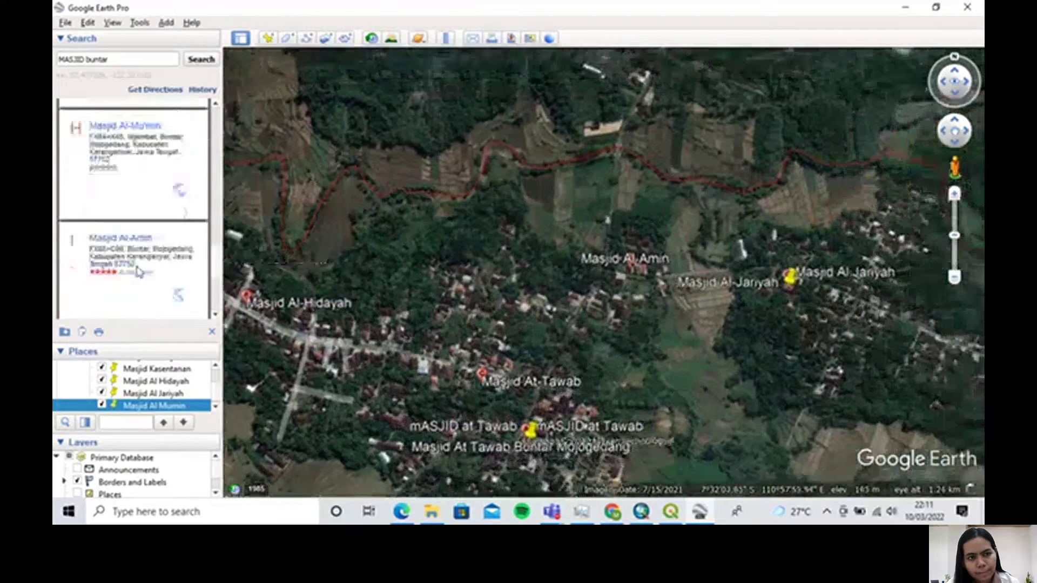
left_click(268, 38)
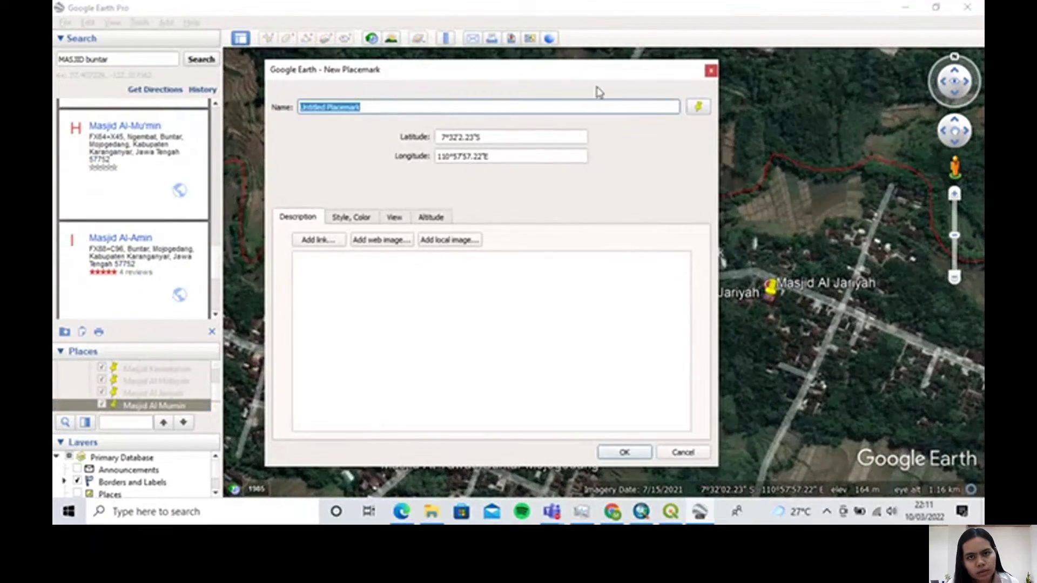
left_click_drag(587, 80, 464, 85)
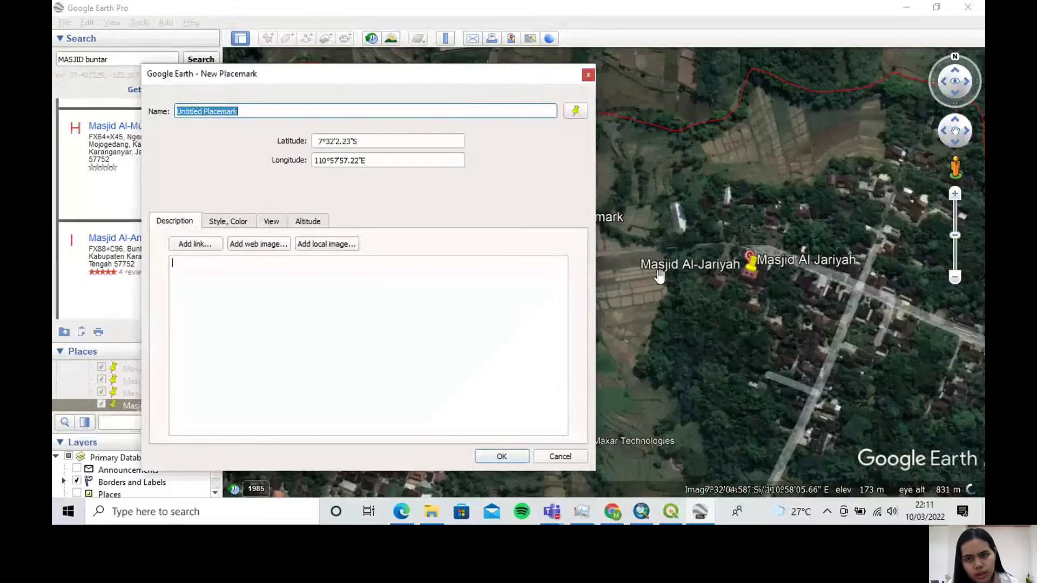
scroll(702, 287, "down", 4)
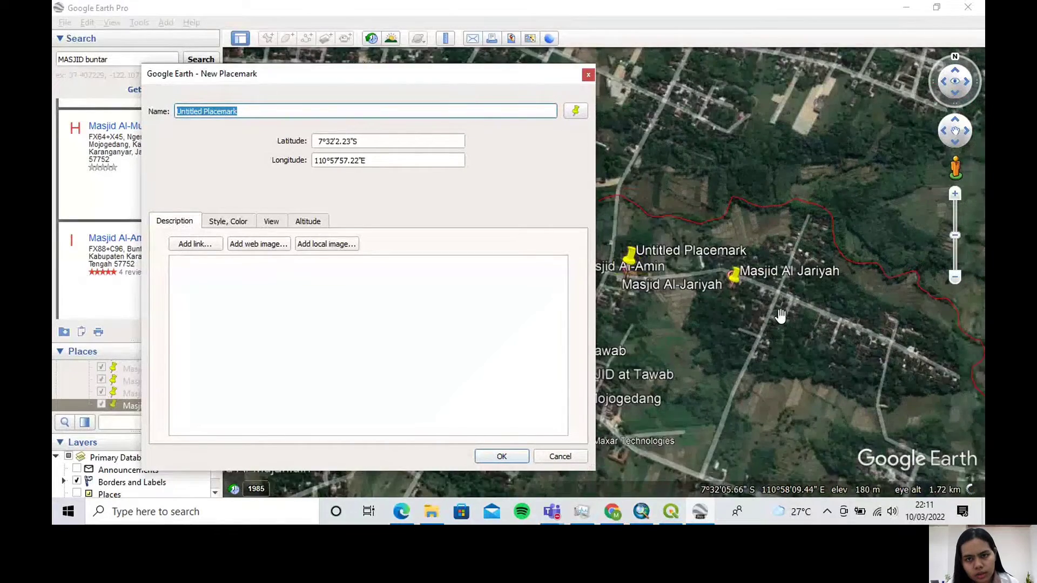
scroll(665, 290, "up", 5)
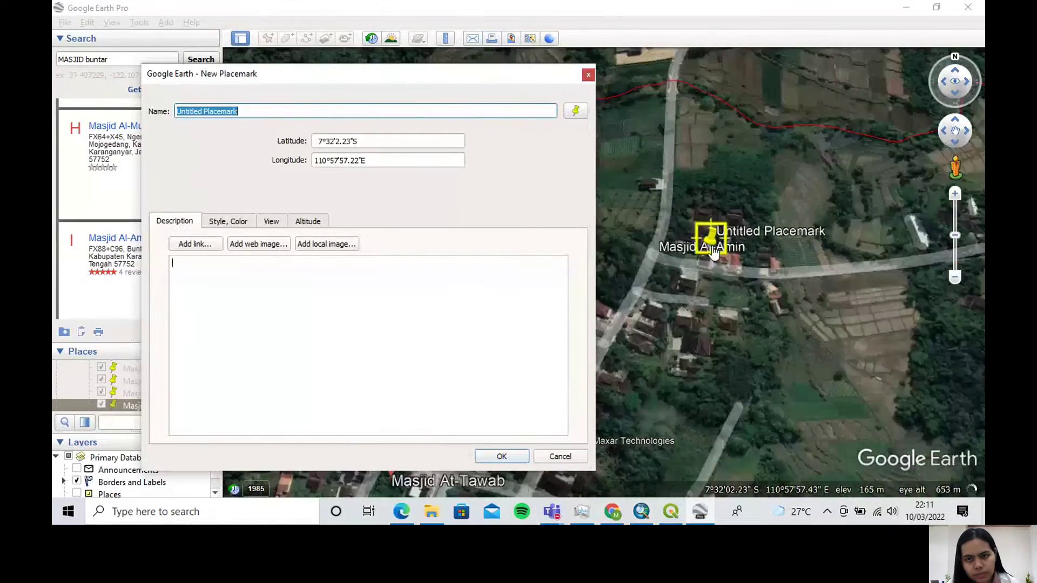
left_click_drag(713, 251, 714, 260)
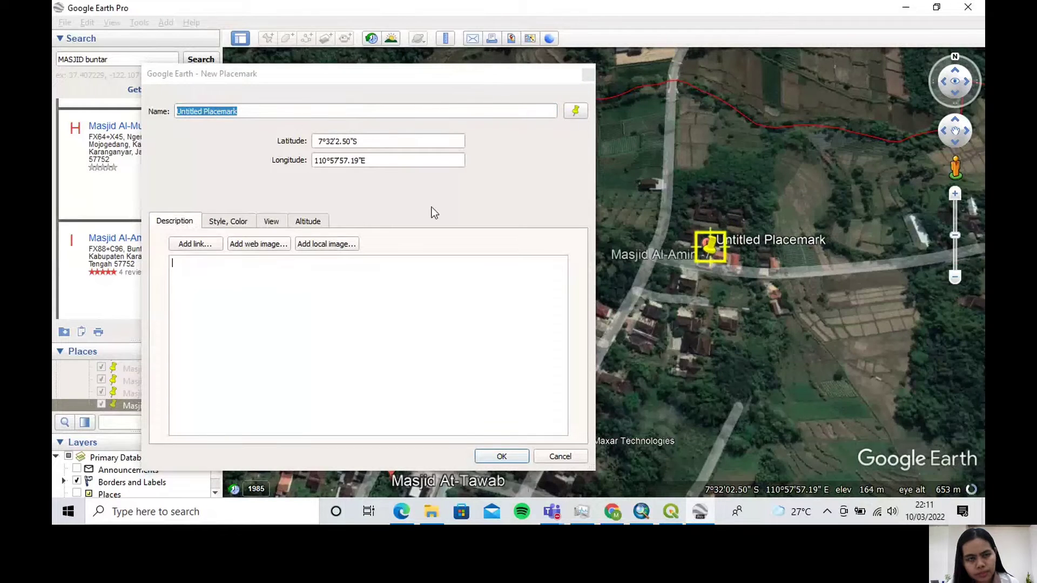
Name the Masjid Al-Amin location's new placemark "Masjid Al Amin" and accept it
left_click(241, 111)
left_click_drag(179, 117, 177, 116)
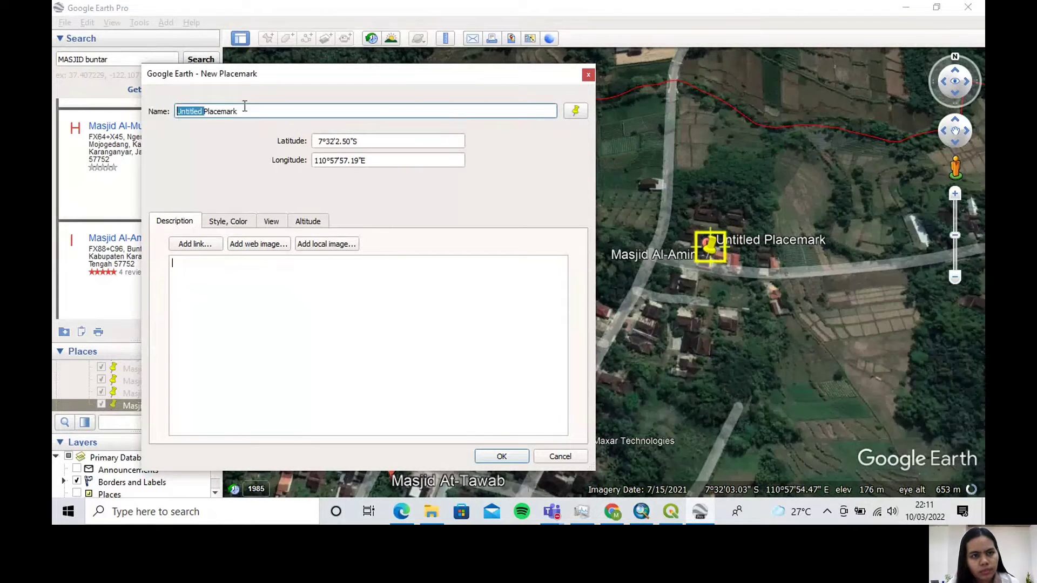
left_click_drag(253, 111, 171, 114)
type("M")
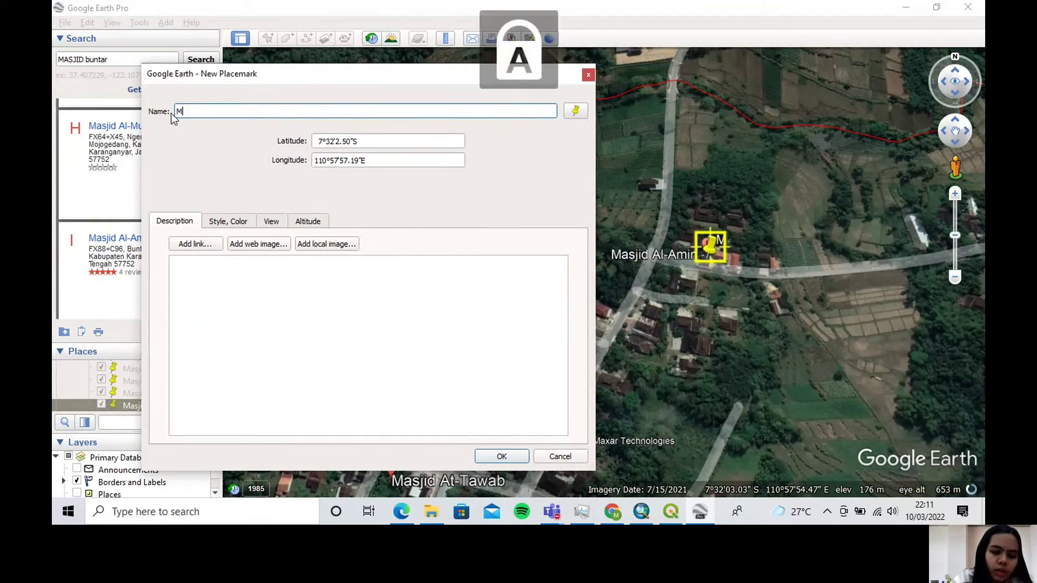
type("asjid Al ")
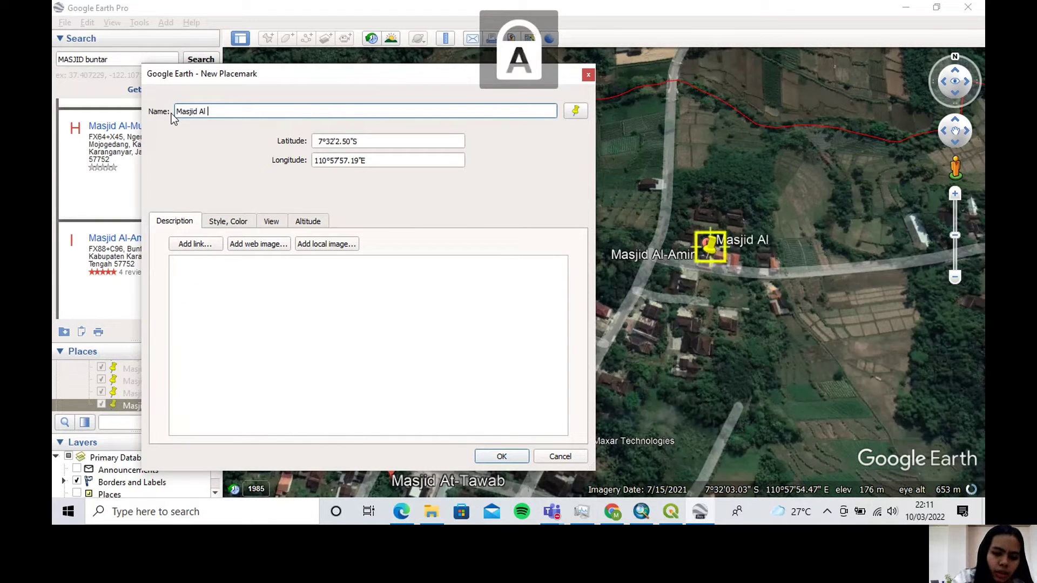
type("Amin")
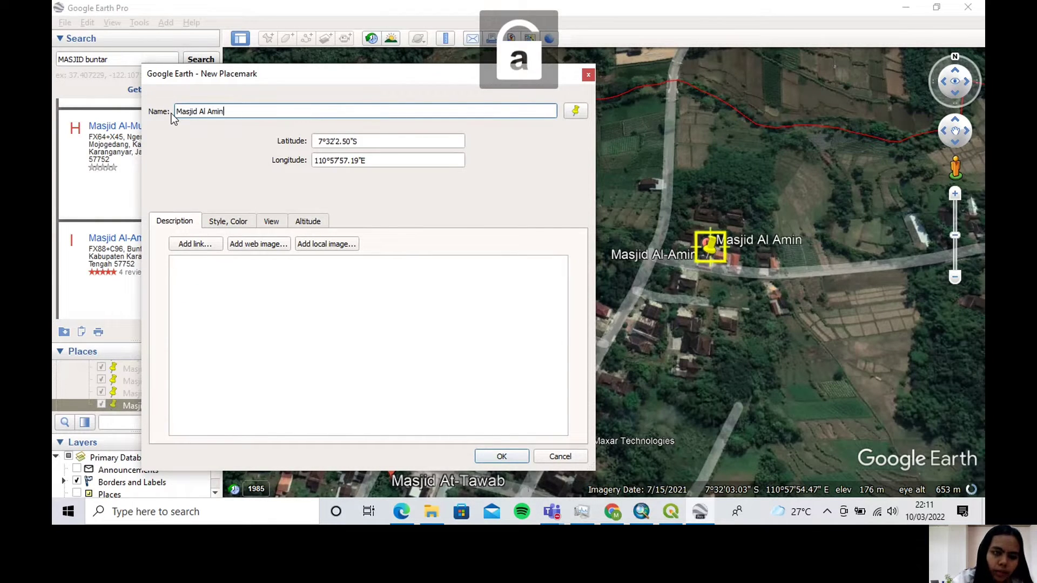
left_click(501, 458)
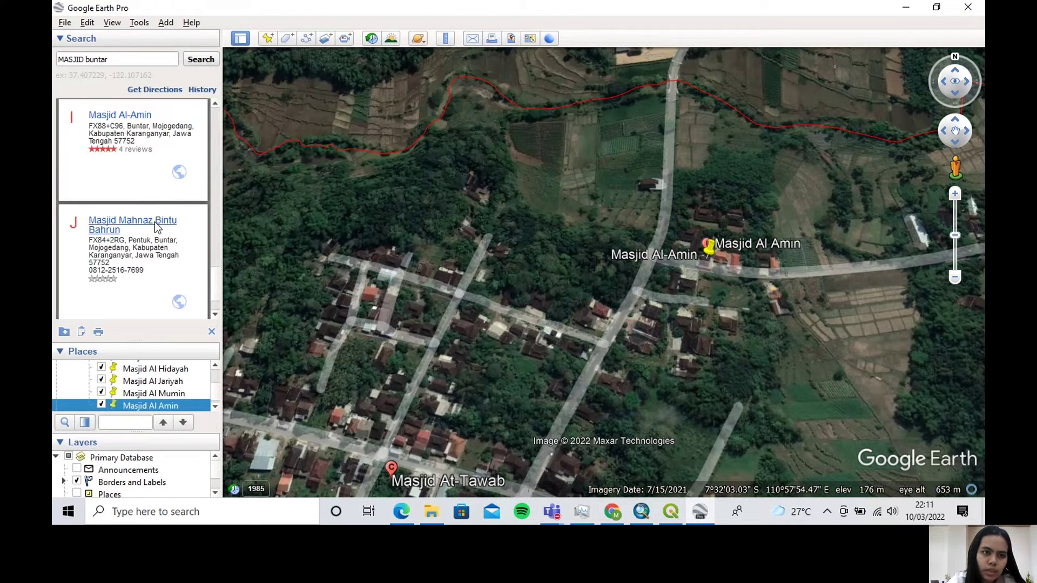
Fly to the Masjid Mahnaz Bintu Bahrun result and place a new placemark on it, at about 7°32'6.28"S, 110°57'25.29"E
left_click(154, 222)
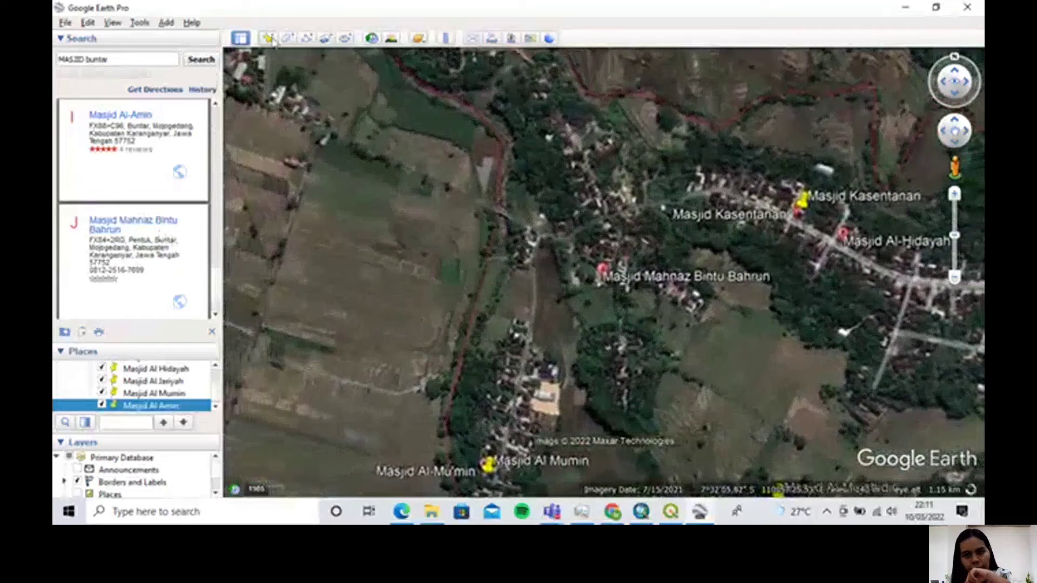
left_click(269, 39)
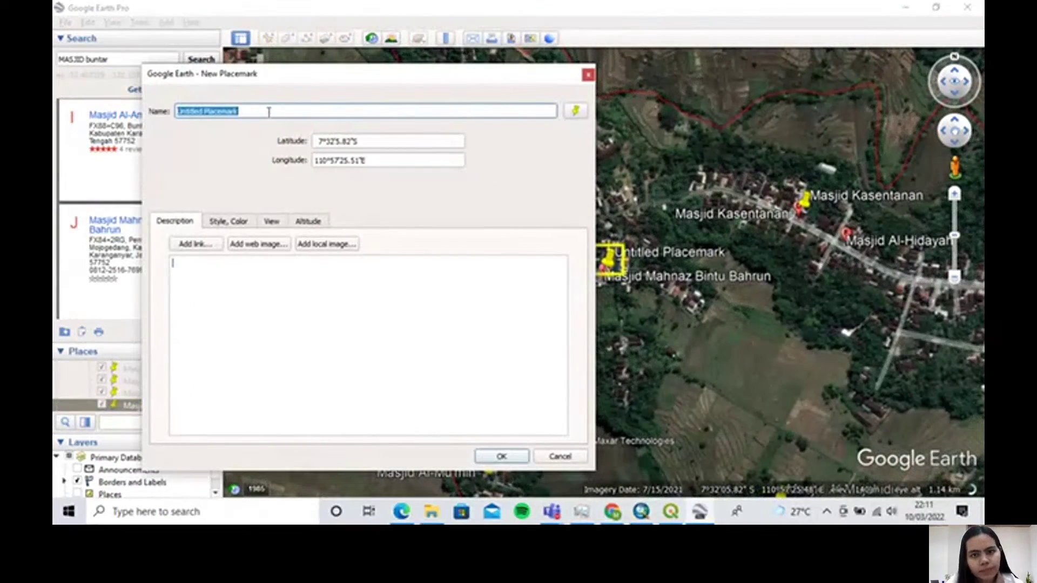
left_click_drag(497, 82, 363, 88)
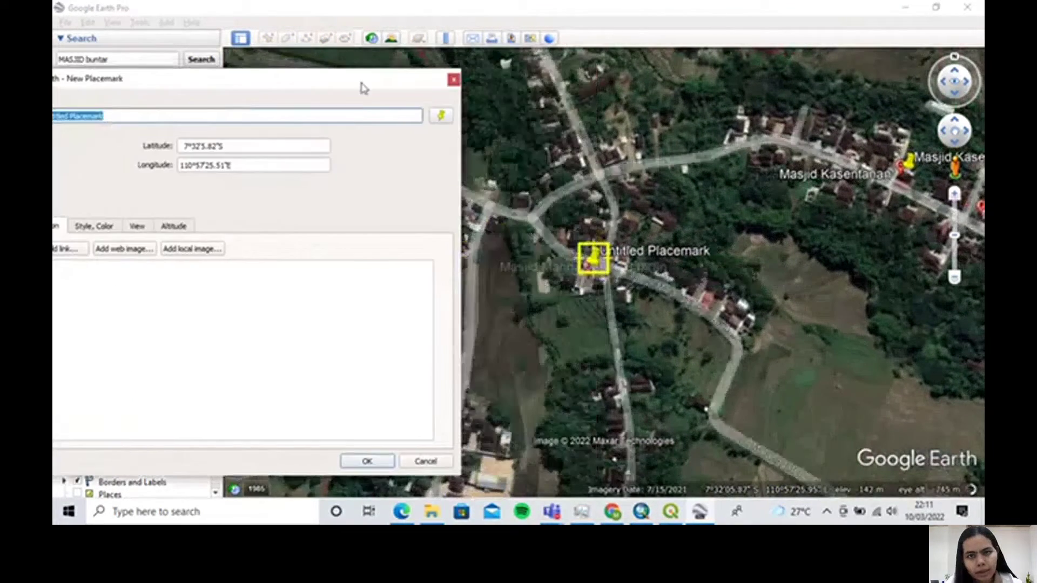
left_click_drag(595, 272, 589, 288)
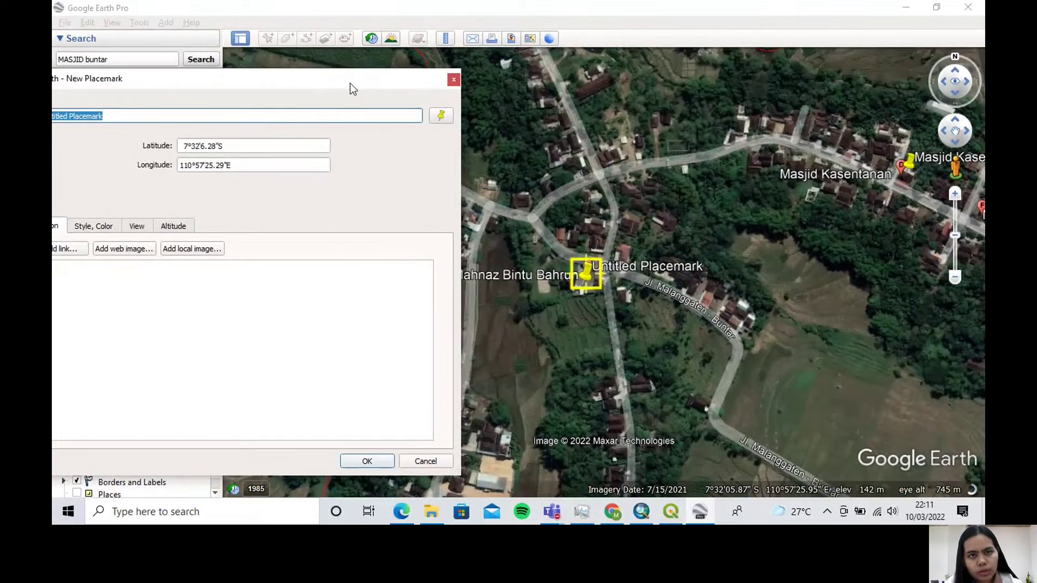
Name the last mosque result's new placemark "Masjid Mahnaz Bintu Bahrun" and accept it
left_click_drag(350, 84, 568, 84)
left_click(332, 117)
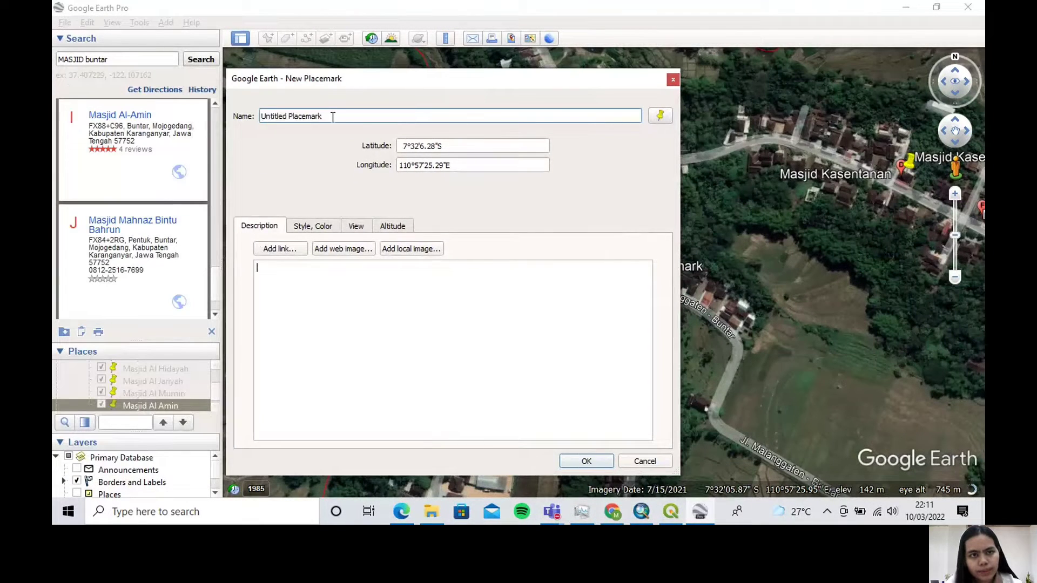
type("M")
key("Caps_Lock")
type("as")
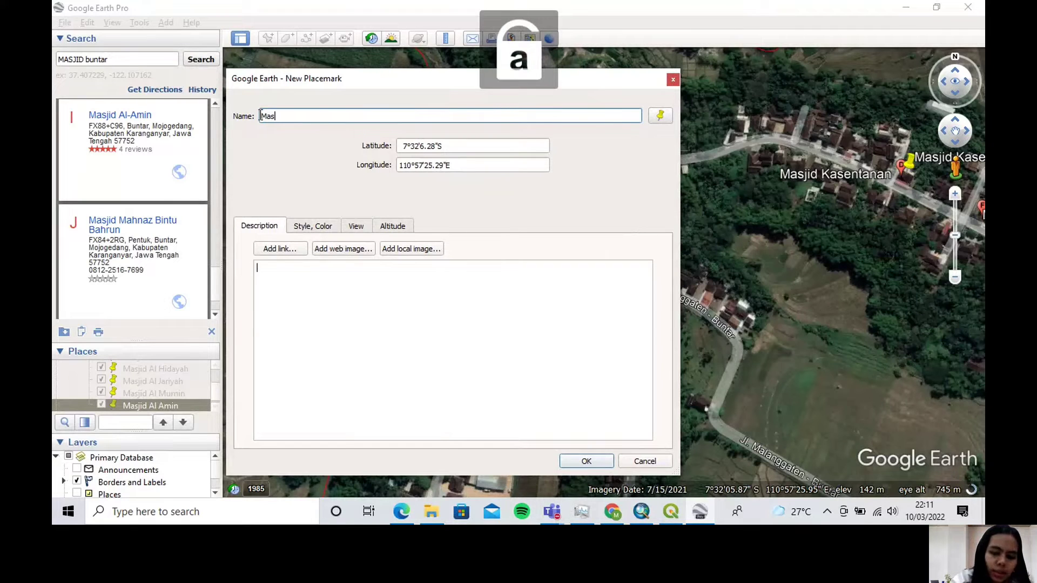
type("jid")
key("Caps_Lock")
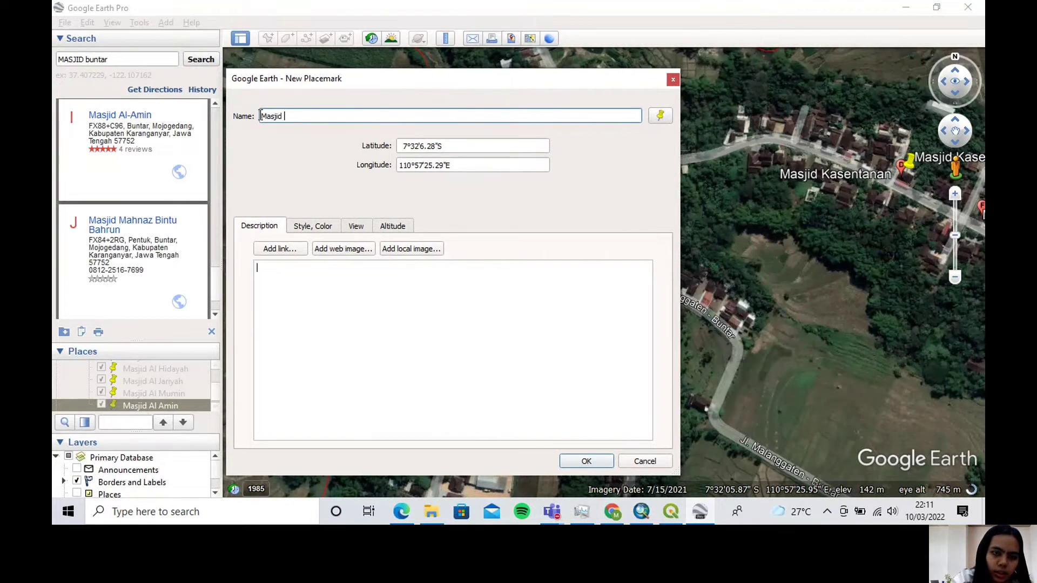
type("M")
key("Caps_Lock")
type("ahna")
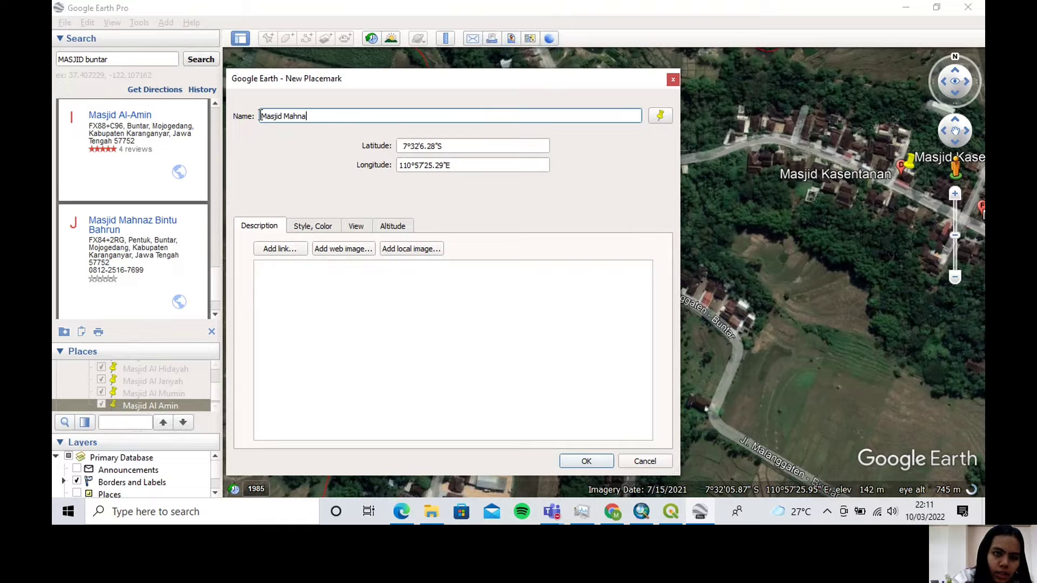
key("Caps_Lock")
type("Bint")
key("Caps_Lock")
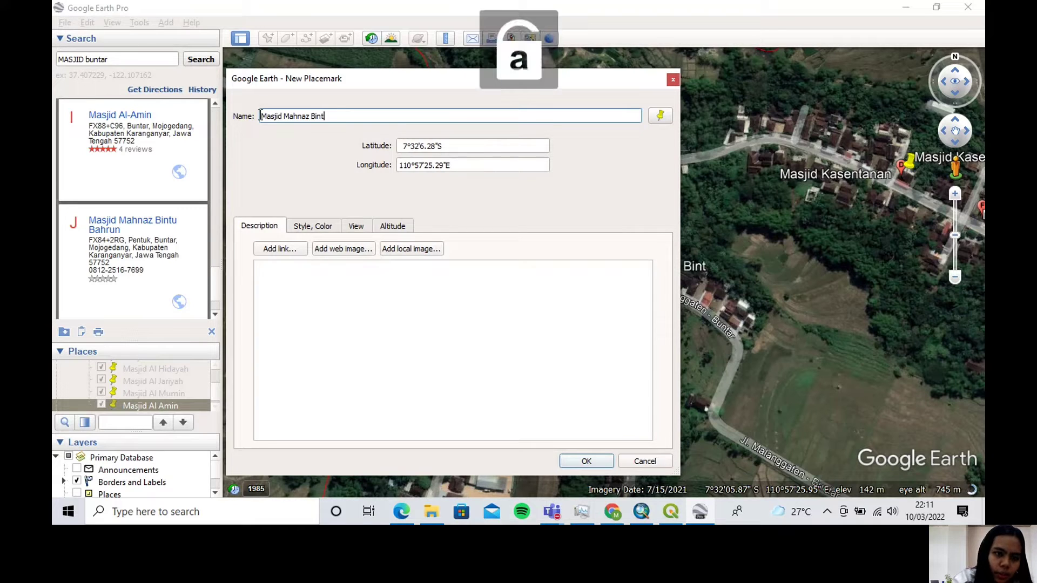
type("B")
key("Caps_Lock")
type("ahrun")
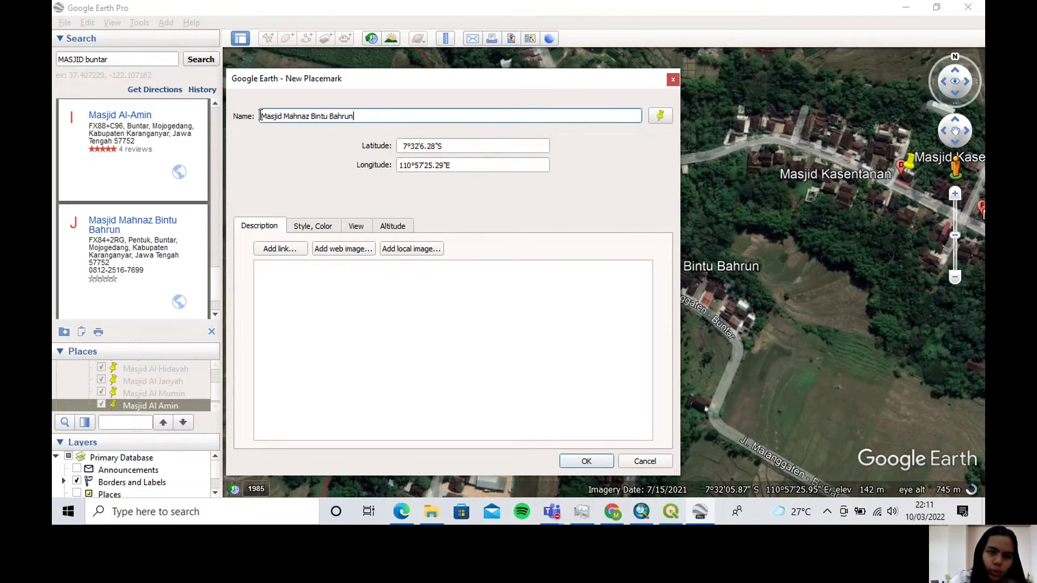
left_click(572, 461)
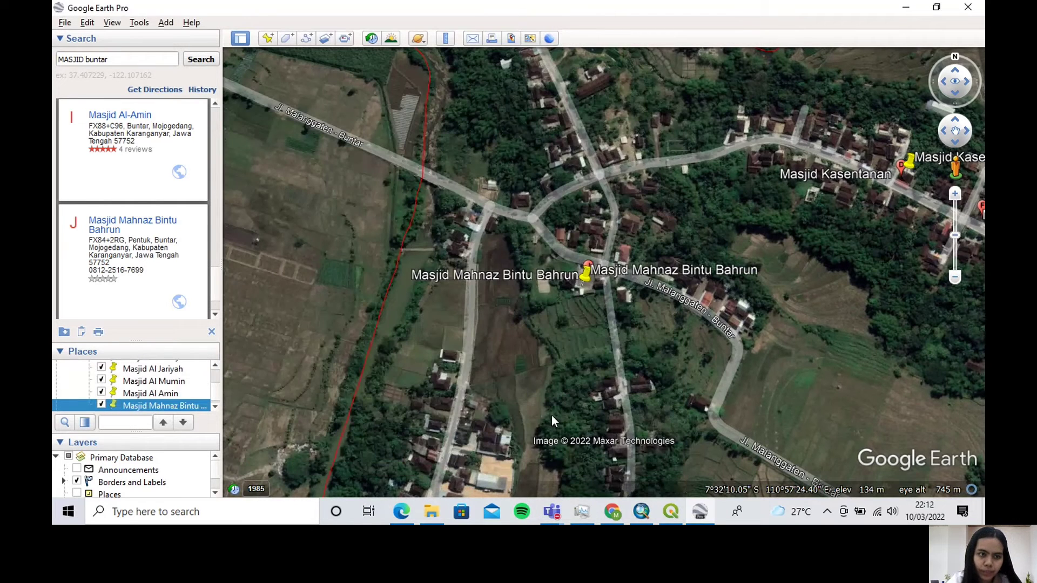
Save the mosque collection "Masjid di Desa Buntar.kmz" to Downloads as the KMZ file "Masjid di Desa Buntar FIX"
scroll(162, 397, "up", 5)
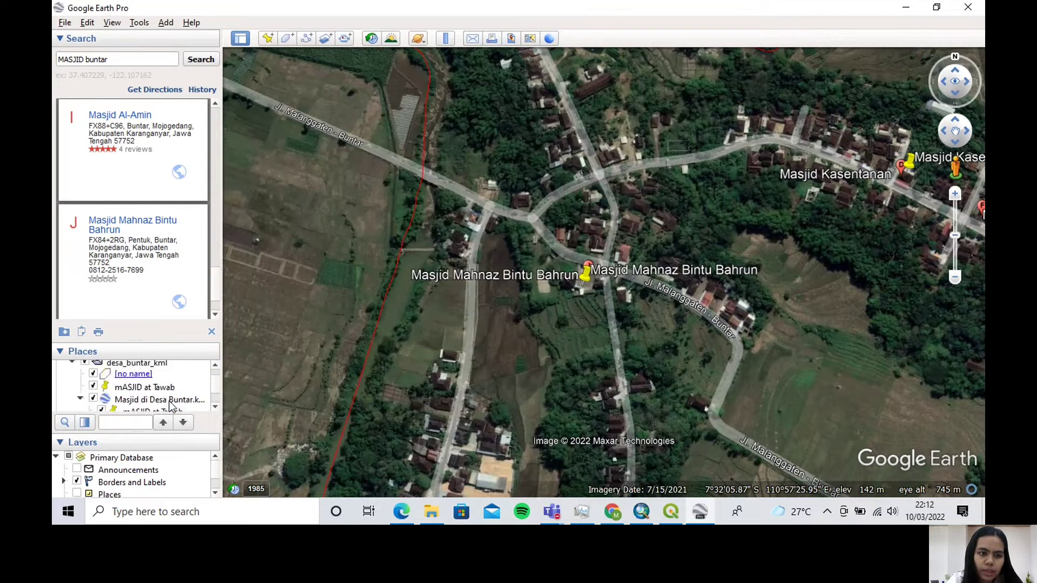
right_click(170, 402)
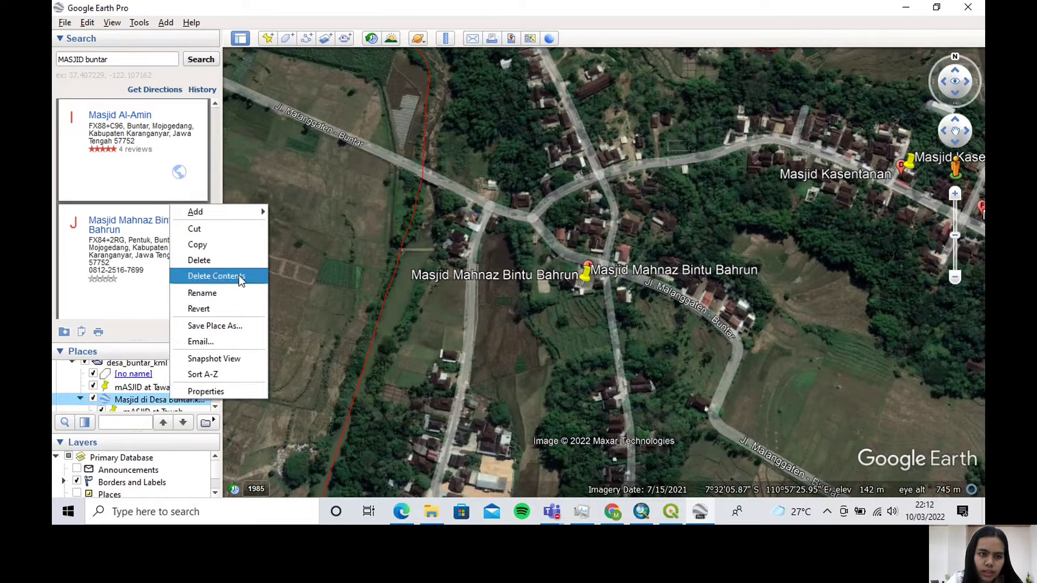
left_click(235, 324)
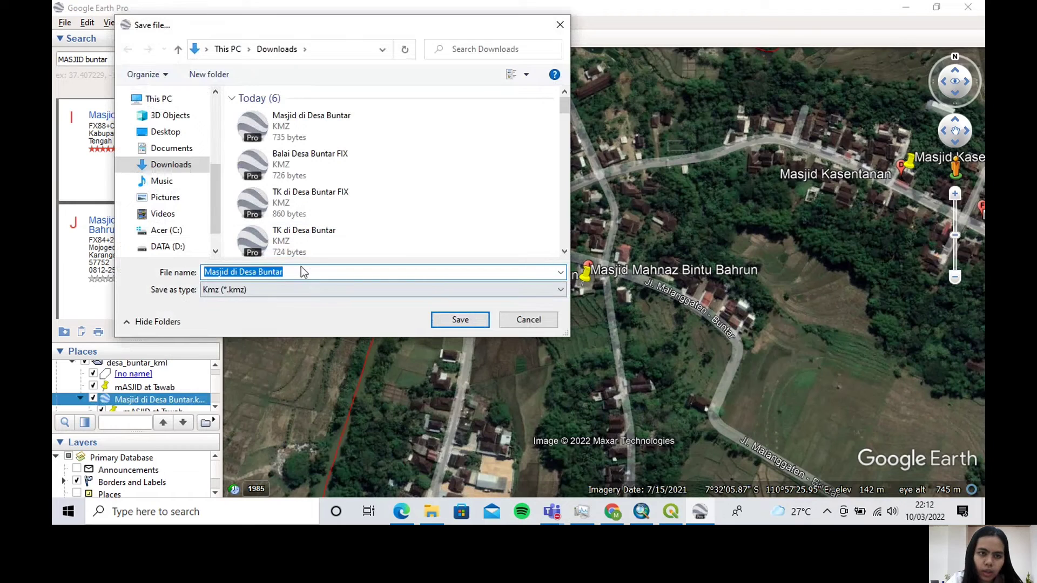
left_click(303, 271)
key("Caps_Lock")
type("FIX")
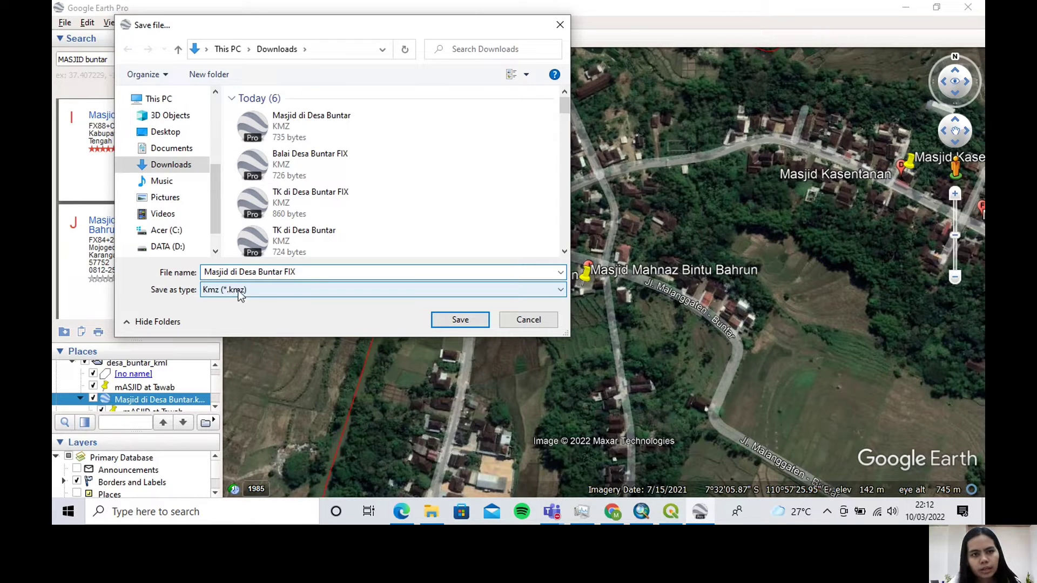
left_click(443, 320)
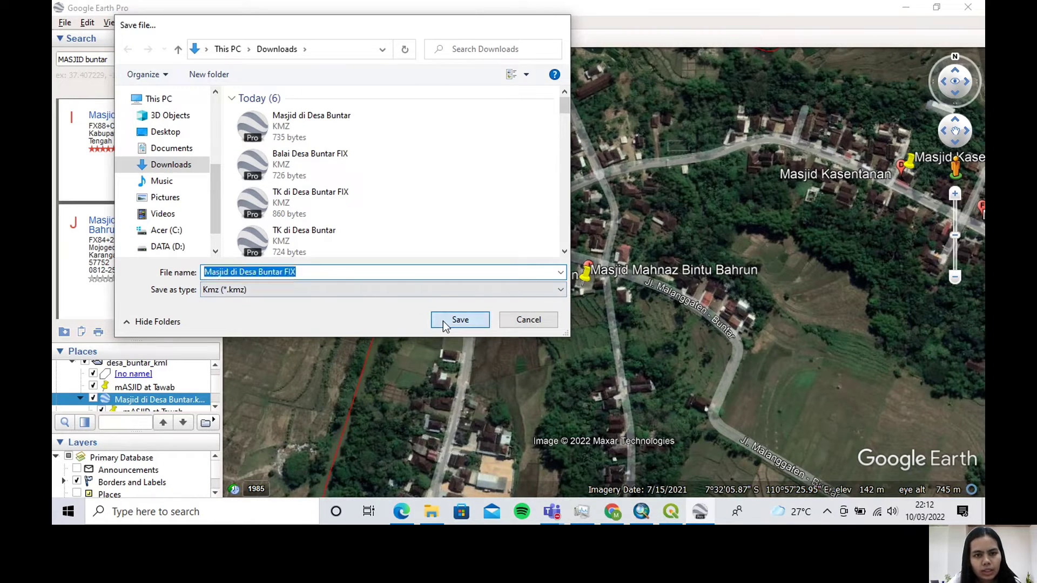
Delete the "Masjid di Desa Buntar.kmz" collection with all its placemarks from the saved places
right_click(169, 401)
left_click(244, 257)
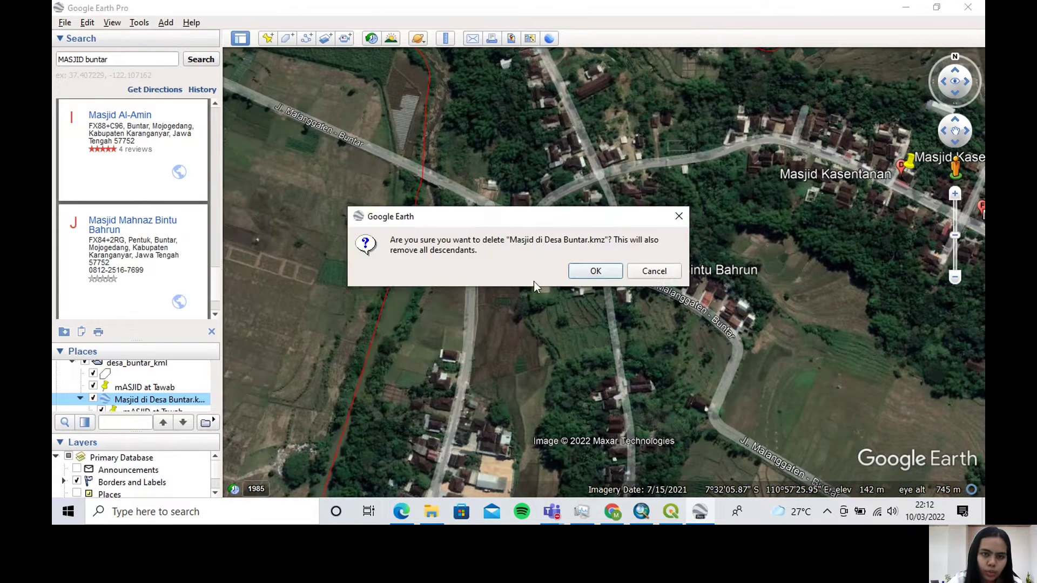
key("Return")
Delete the leftover "mASJID at Tawab" placemark from the saved places
right_click(183, 393)
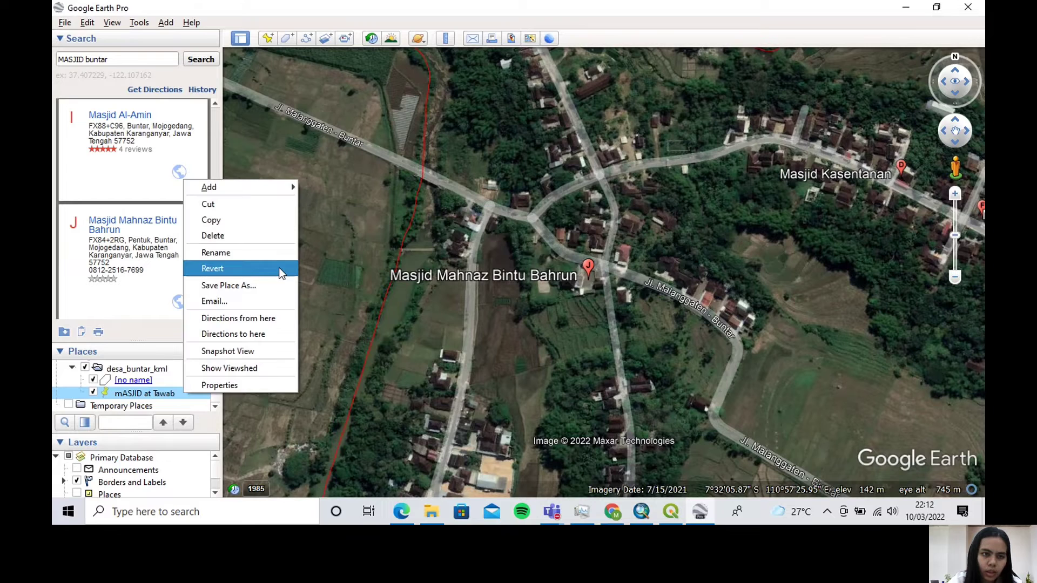
left_click(275, 235)
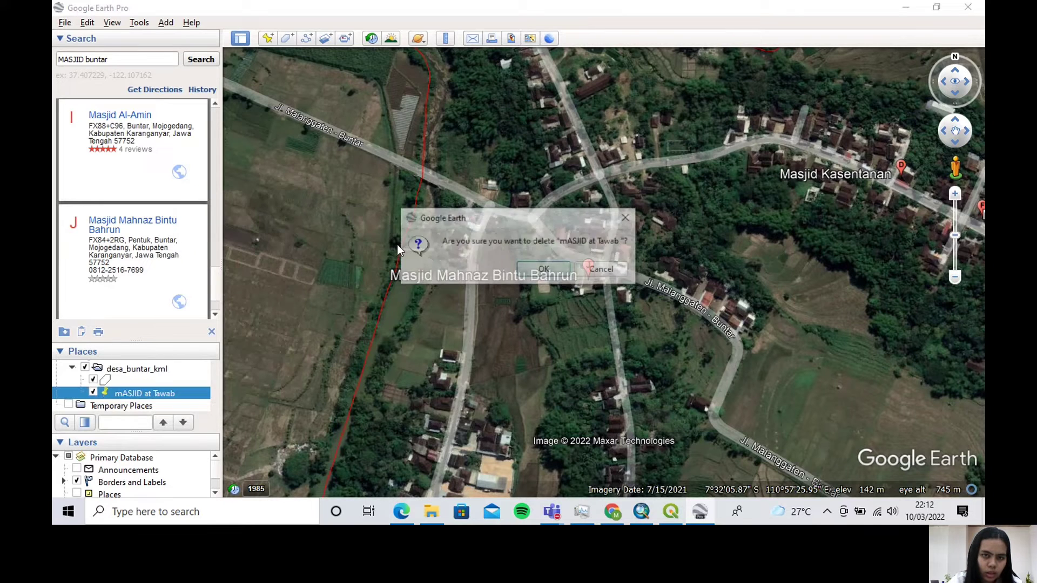
left_click(530, 274)
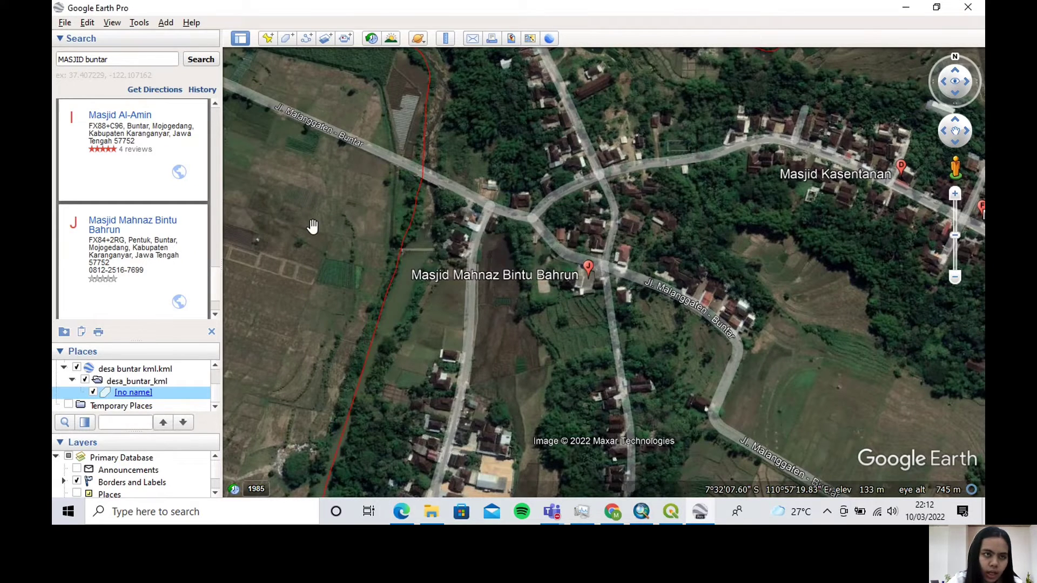
Search for "LAPANGAN buntar" to locate the village's sports field
left_click_drag(85, 60, 58, 61)
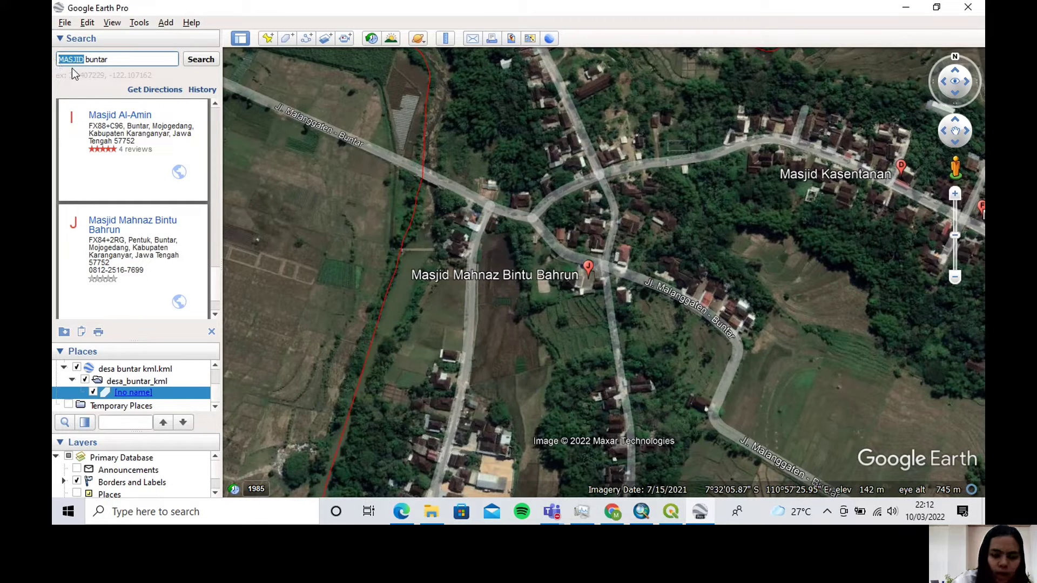
type("LAPANGAN")
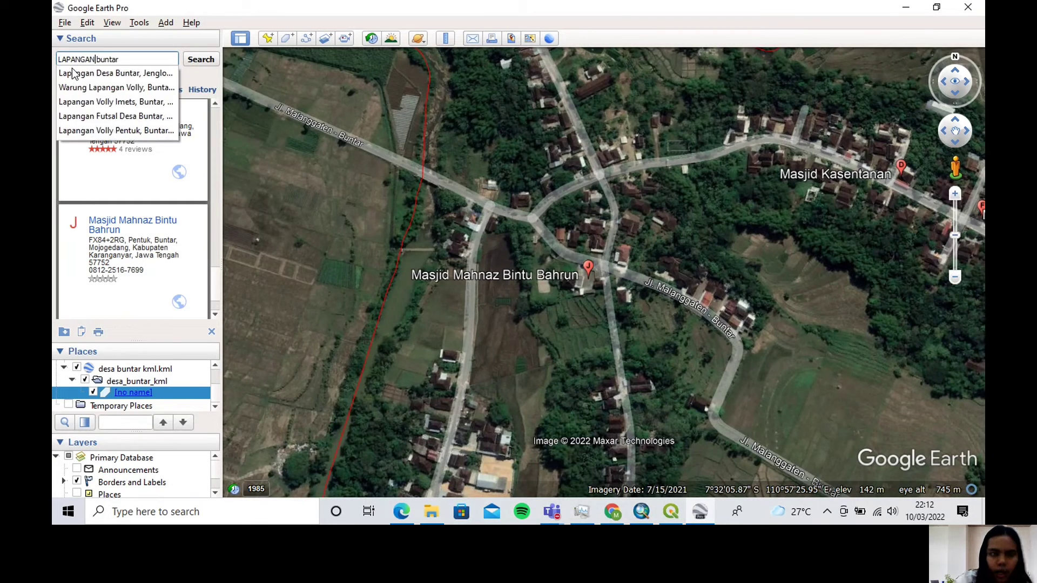
left_click(195, 66)
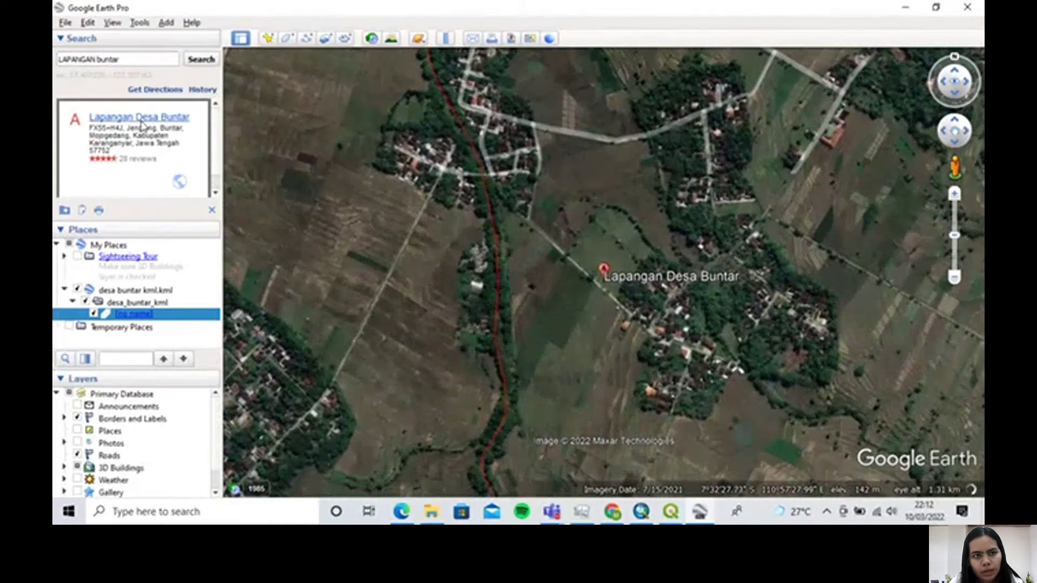
Place a new placemark on the Lapangan Desa Buntar result, at about 7°32'27.72"S, 110°57'28.19"E
left_click(268, 38)
left_click_drag(407, 87, 274, 58)
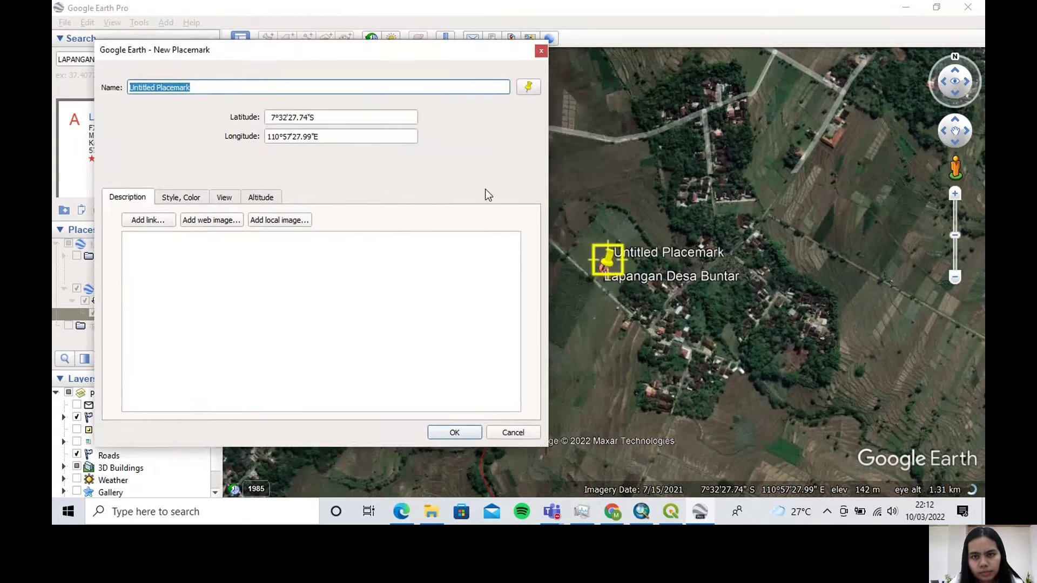
scroll(603, 279, "up", 1)
scroll(603, 280, "up", 1)
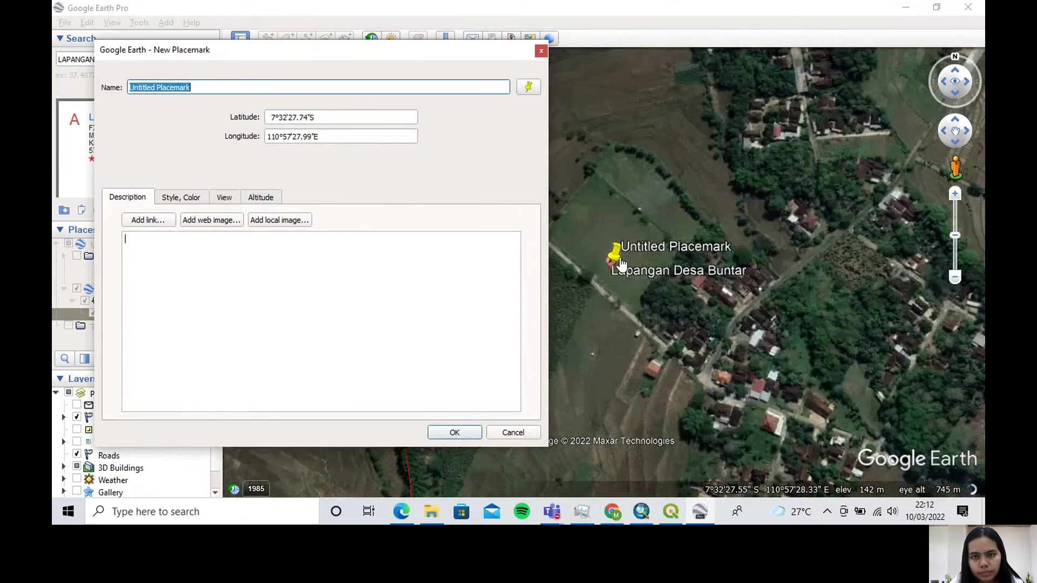
left_click_drag(620, 260, 626, 258)
left_click_drag(200, 88, 128, 87)
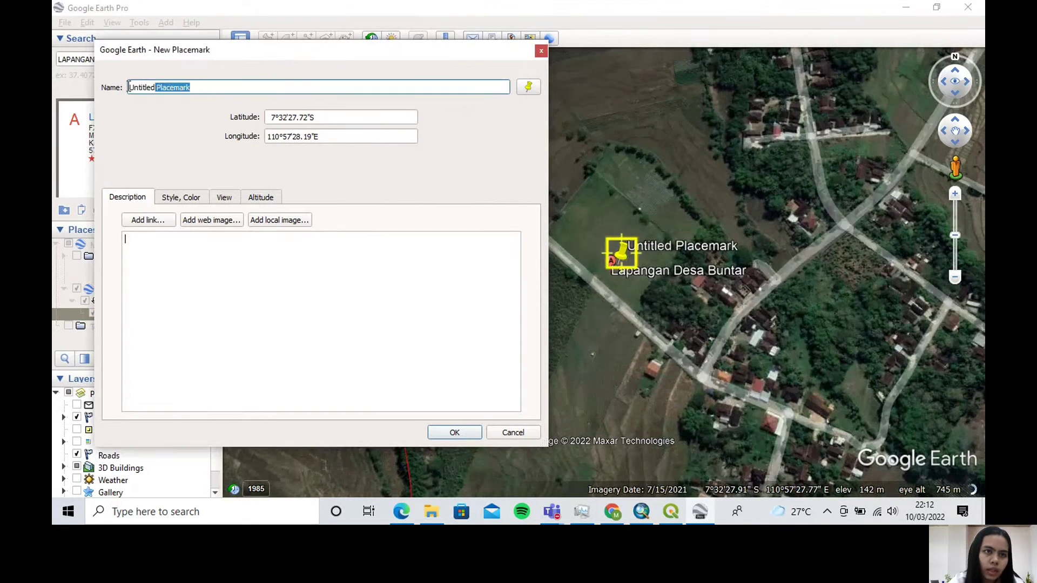
type("l")
key("Caps_Lock")
type("AP")
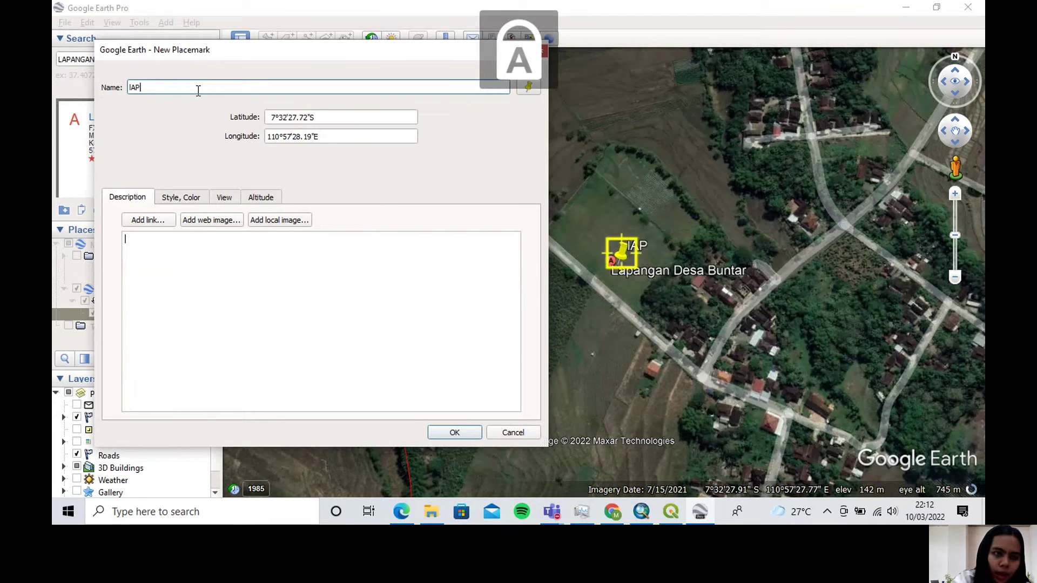
type("ANGAN")
key("BackSpace")
key("BackSpace")
key("BackSpace")
key("BackSpace")
key("BackSpace")
key("BackSpace")
key("BackSpace")
key("BackSpace")
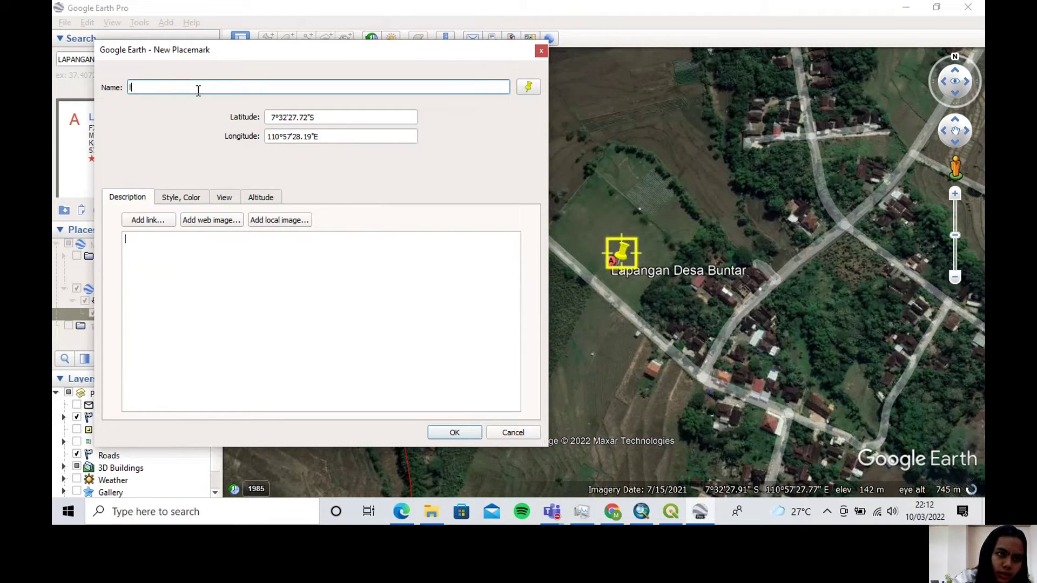
Name the sports field's new placemark "Lapangan" and accept it
type("L")
key("Caps_Lock")
type("apangan")
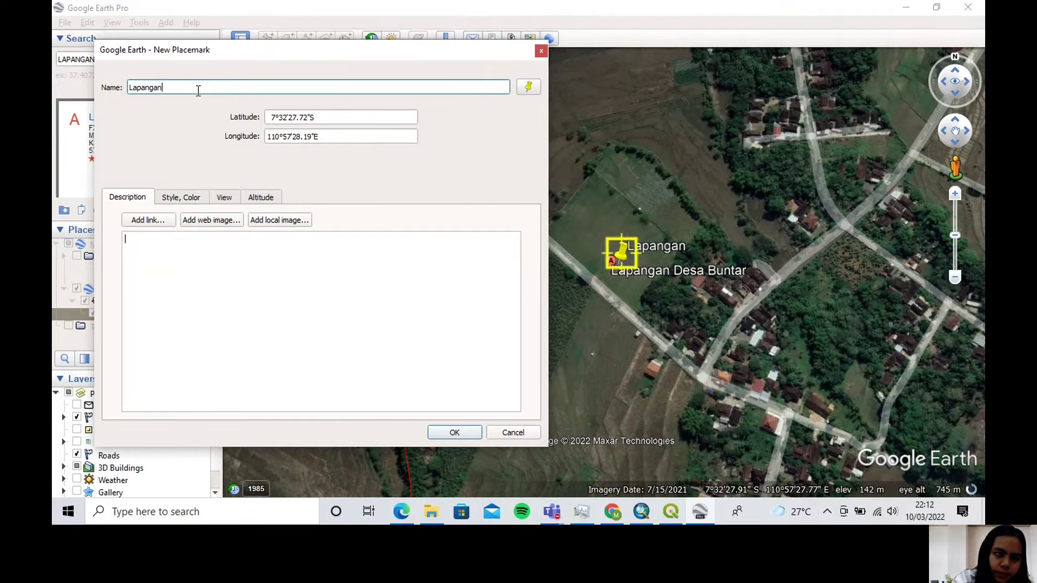
left_click(454, 433)
Save the "Lapangan" placemark to Downloads as the KMZ file "Lapangan di Desa Buntar FIX"
right_click(200, 330)
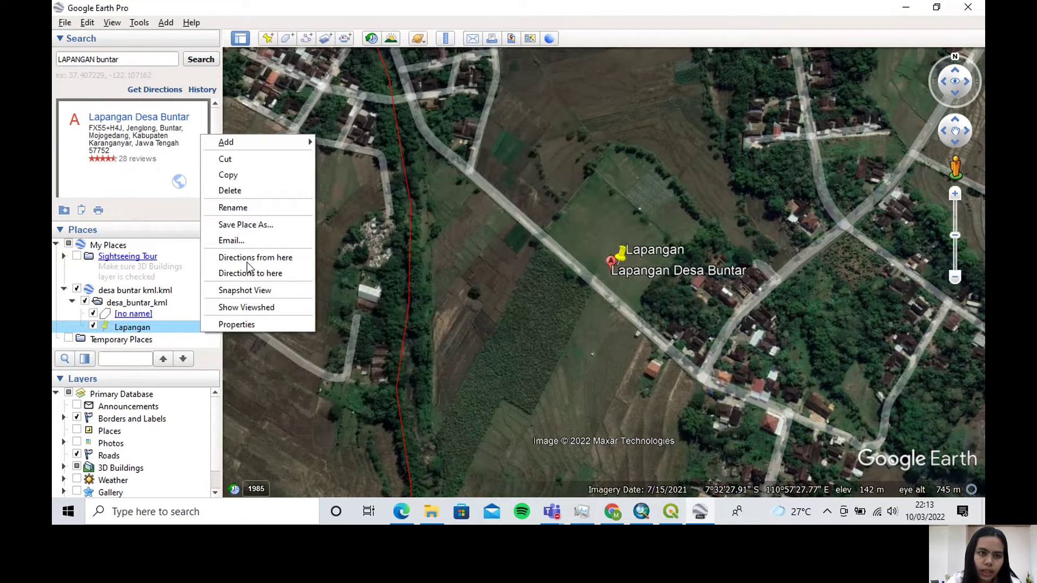
left_click(264, 224)
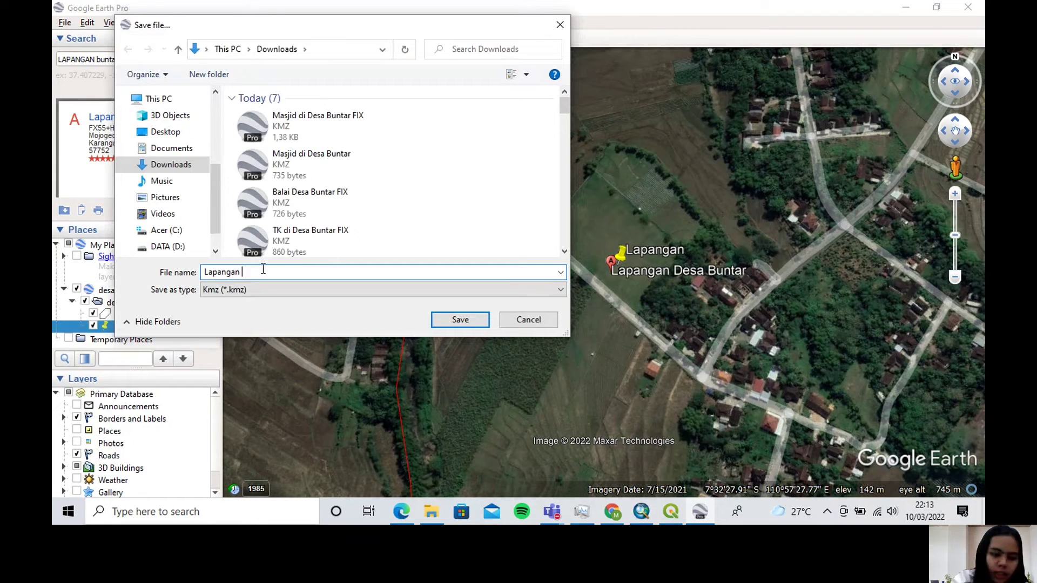
type("di Desa Bu")
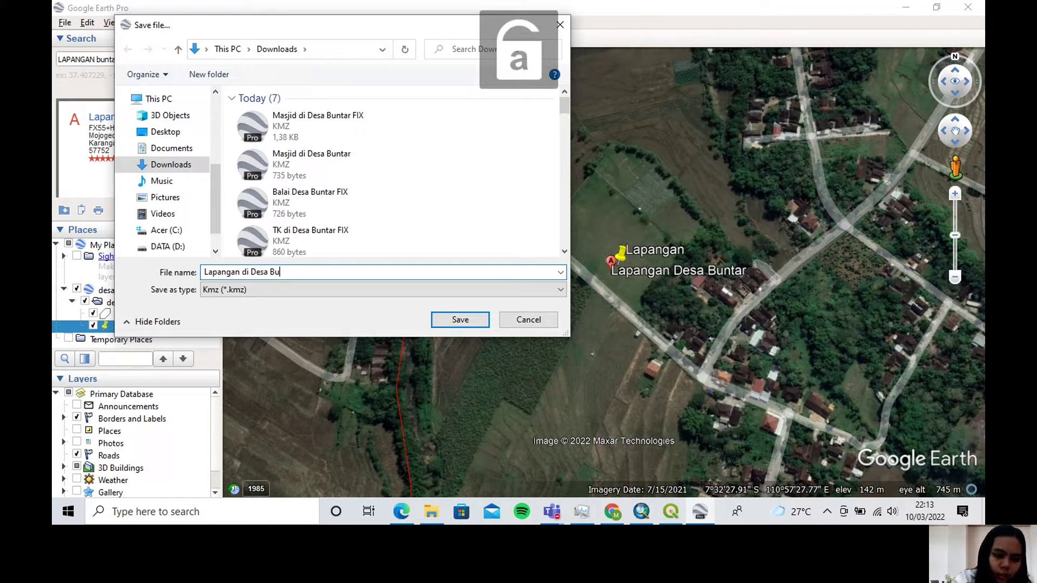
type("ntar DFIX")
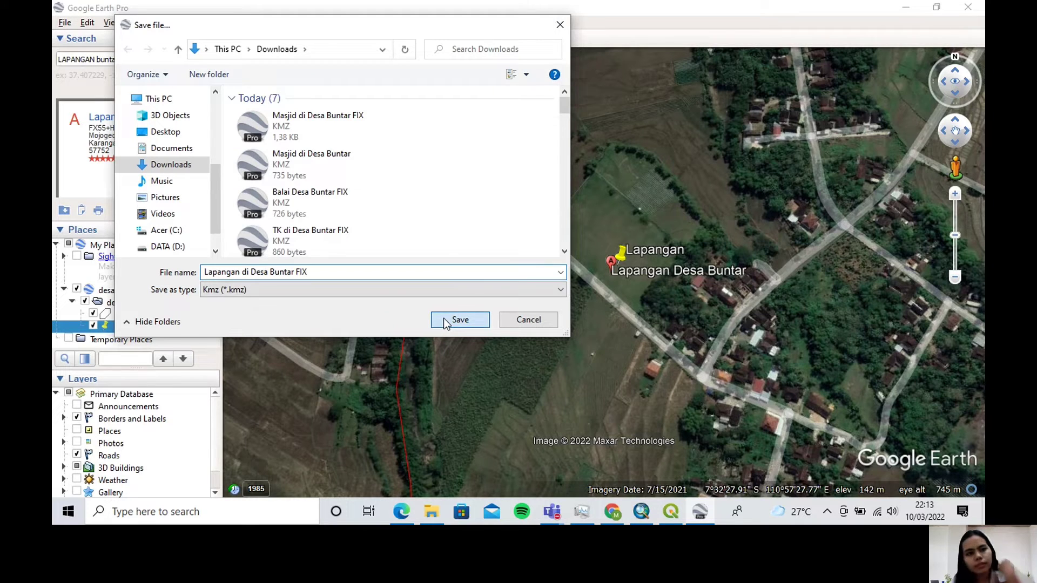
left_click(443, 318)
Delete the exported "Lapangan" placemark from the saved places
right_click(157, 329)
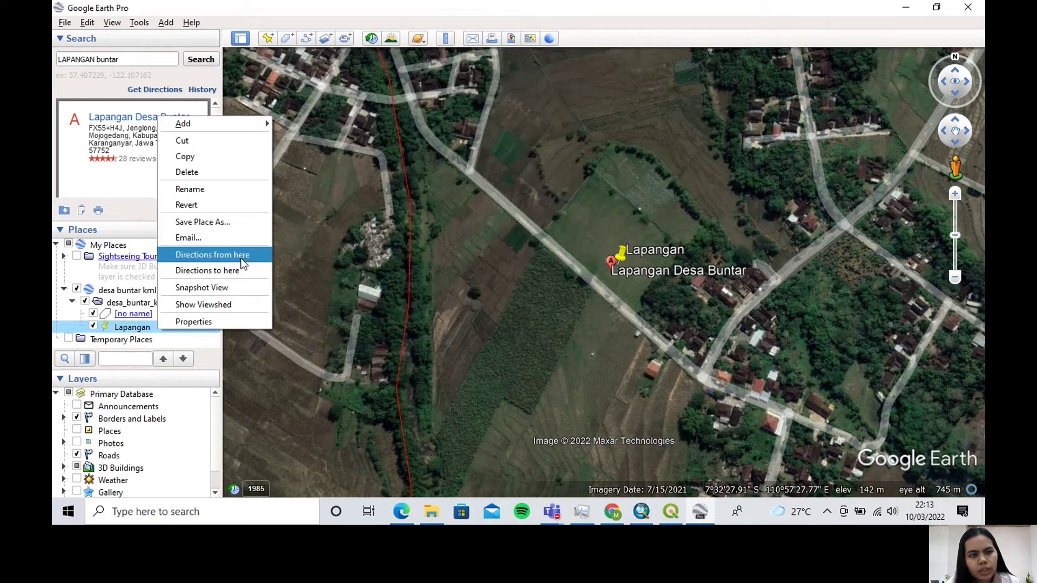
left_click(266, 172)
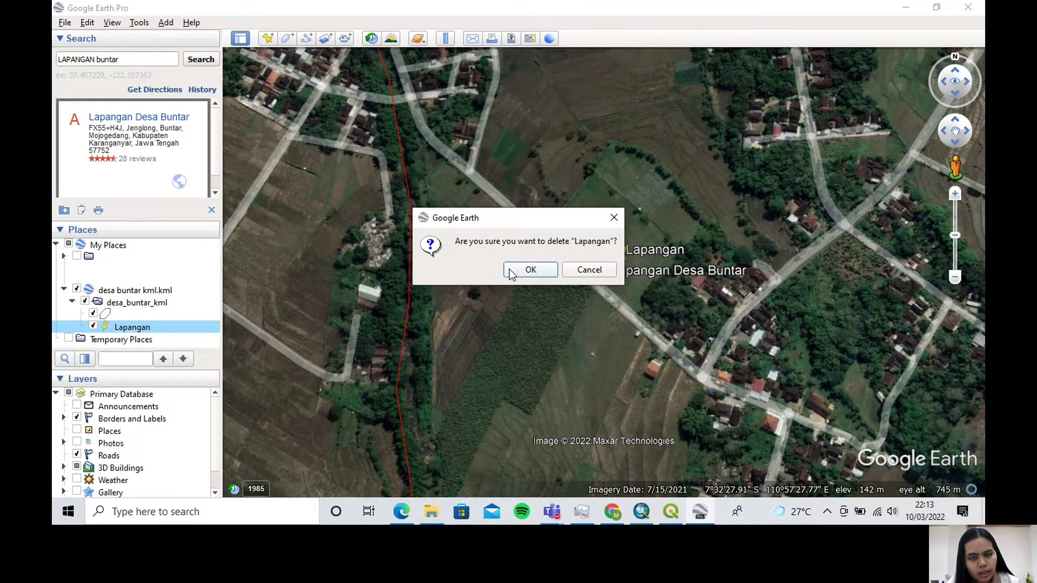
left_click(513, 270)
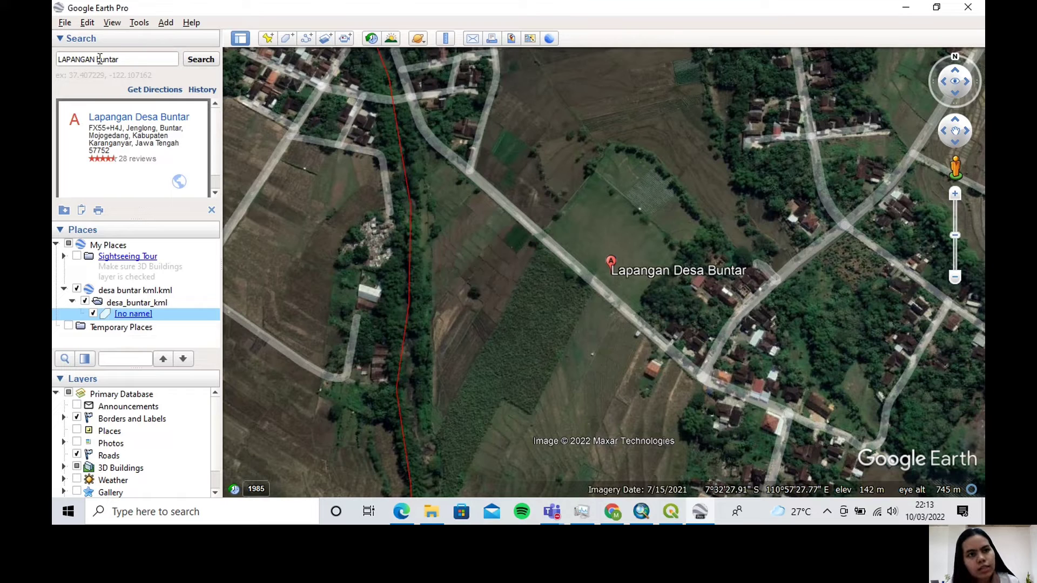
Search for "WARUNG buntar" to locate the village's food stalls
left_click_drag(96, 61, 81, 61)
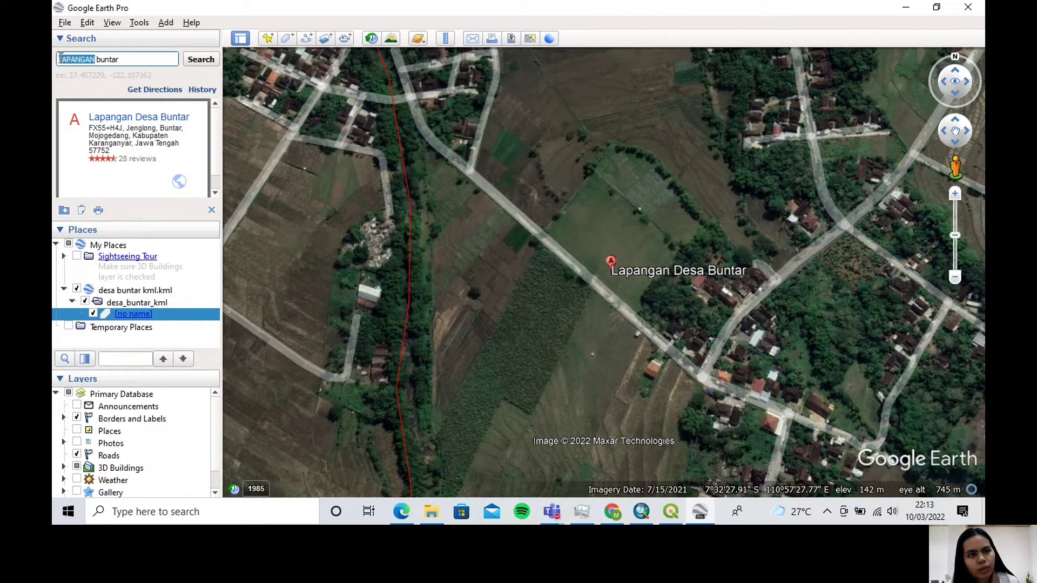
type("WARU")
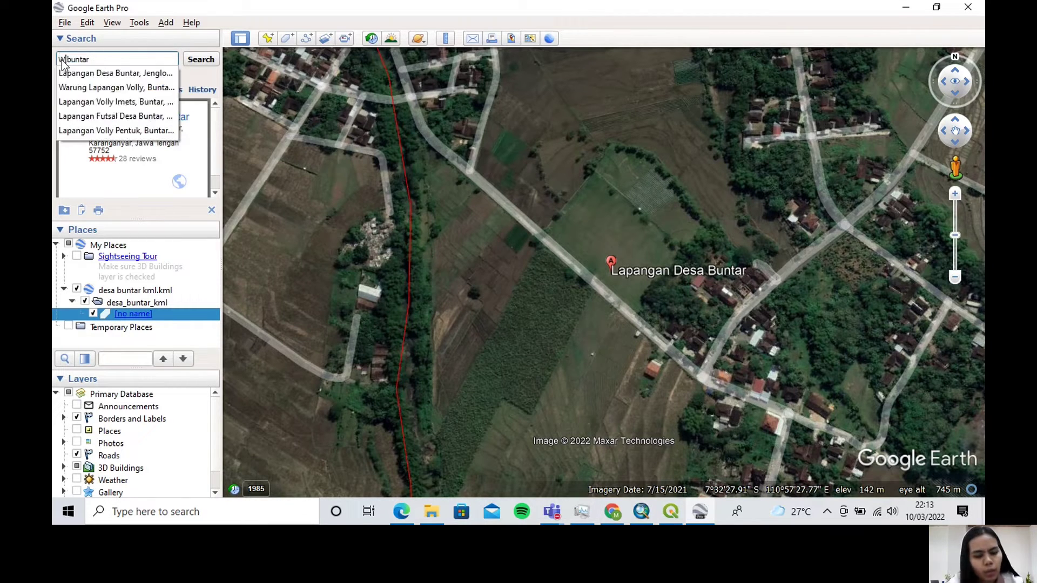
left_click(200, 60)
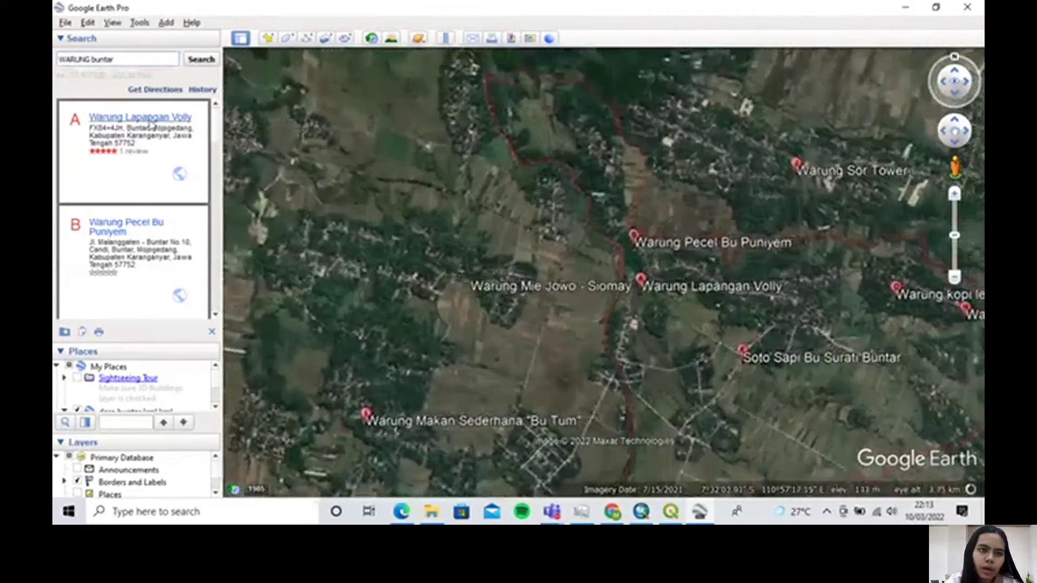
Fly to the Warung Lapangan Volly result and place a new placemark on it, at about 7°32'4.95"S, 110°57'23.81"E
left_click(149, 122)
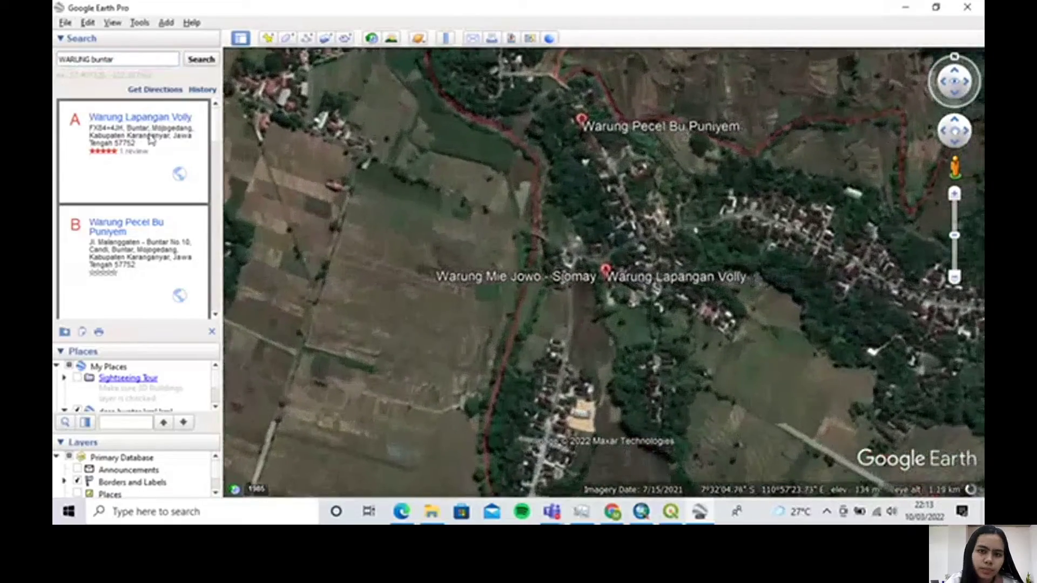
left_click(268, 39)
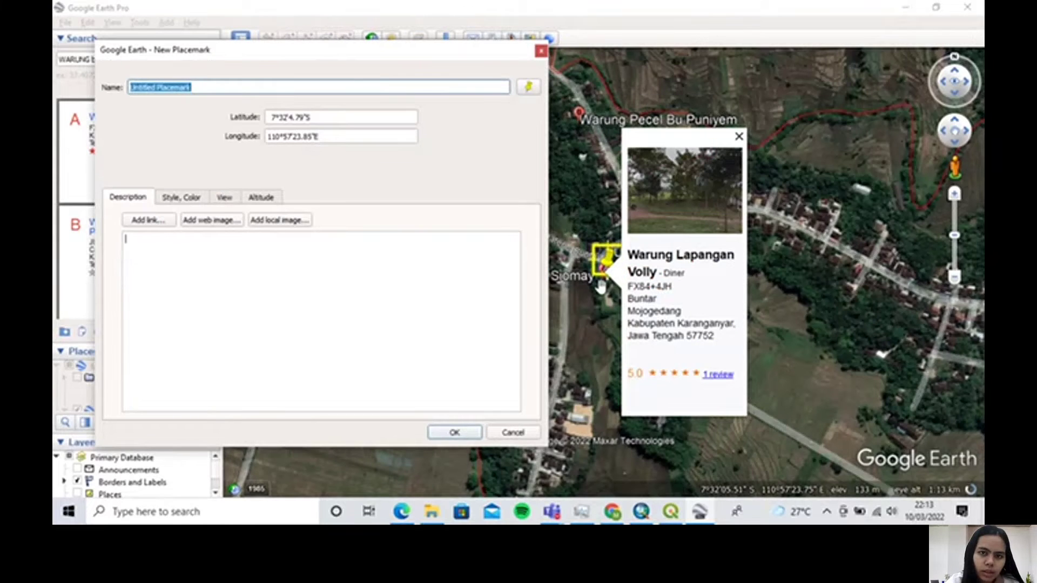
scroll(601, 287, "up", 5)
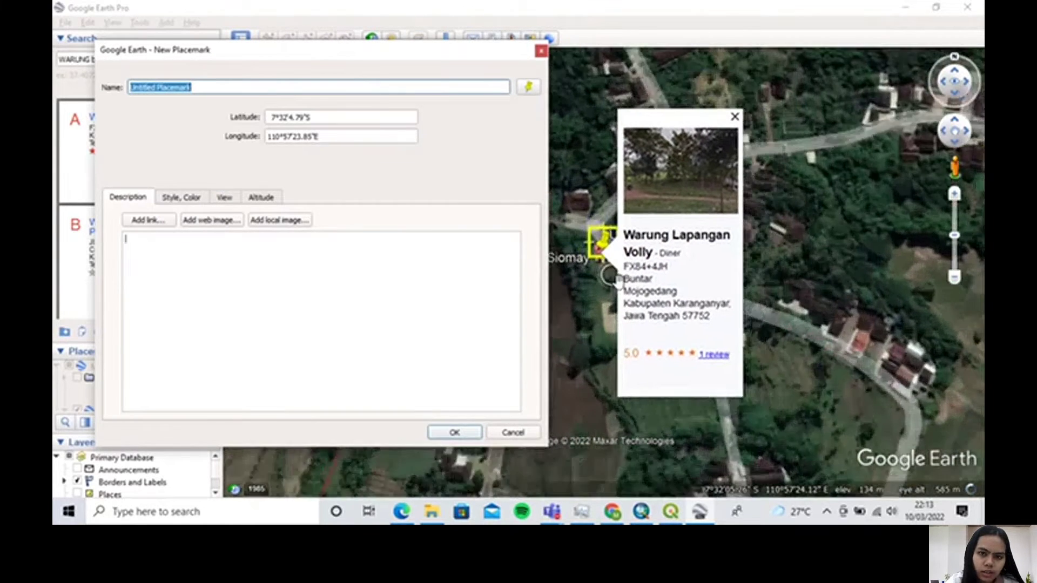
left_click(732, 111)
scroll(594, 276, "up", 2)
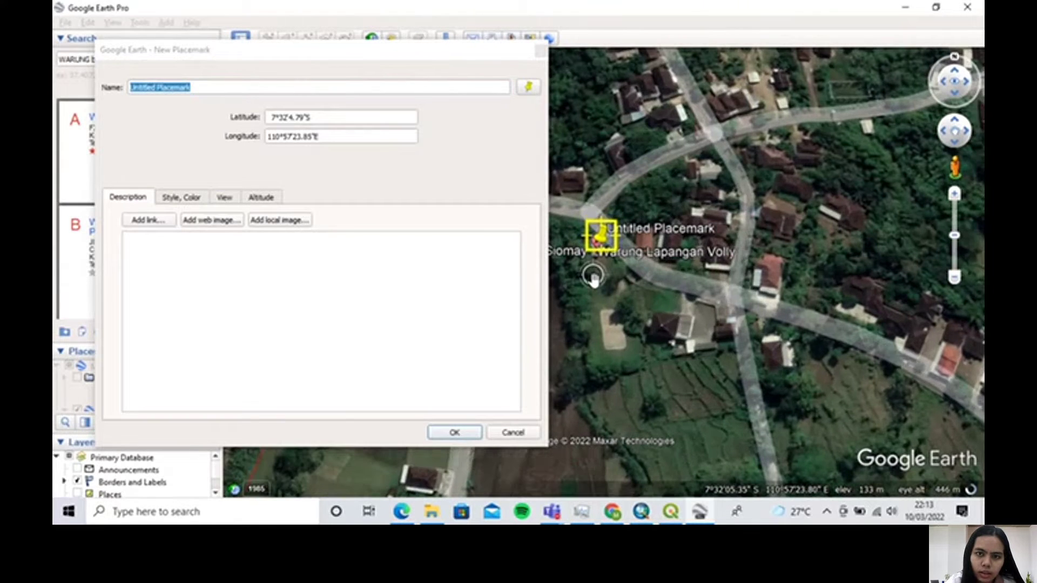
left_click(202, 54)
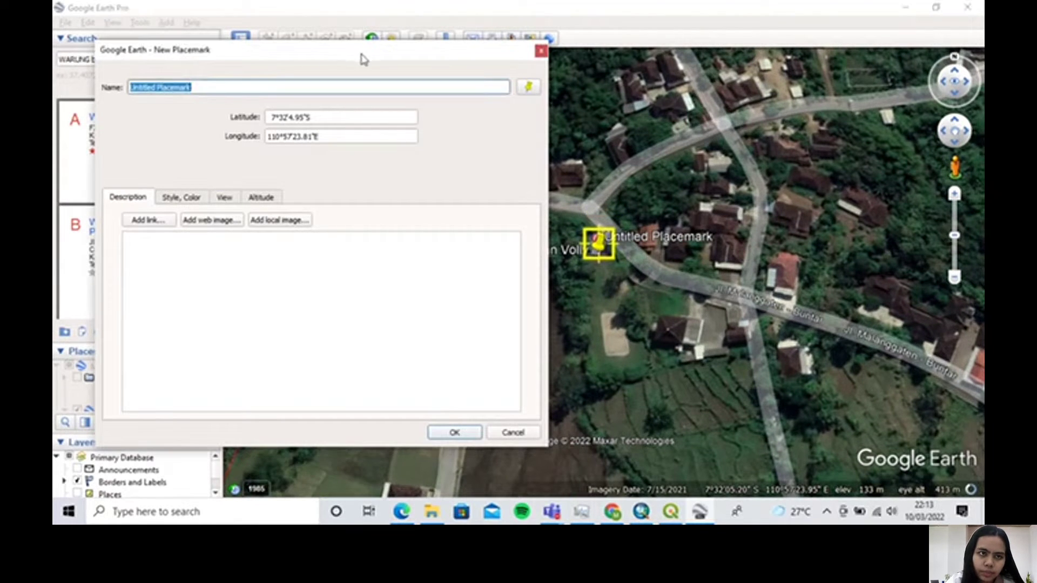
left_click_drag(291, 56, 447, 54)
left_click_drag(352, 85, 280, 86)
type("w")
key("Caps_Lock")
type("ARUN")
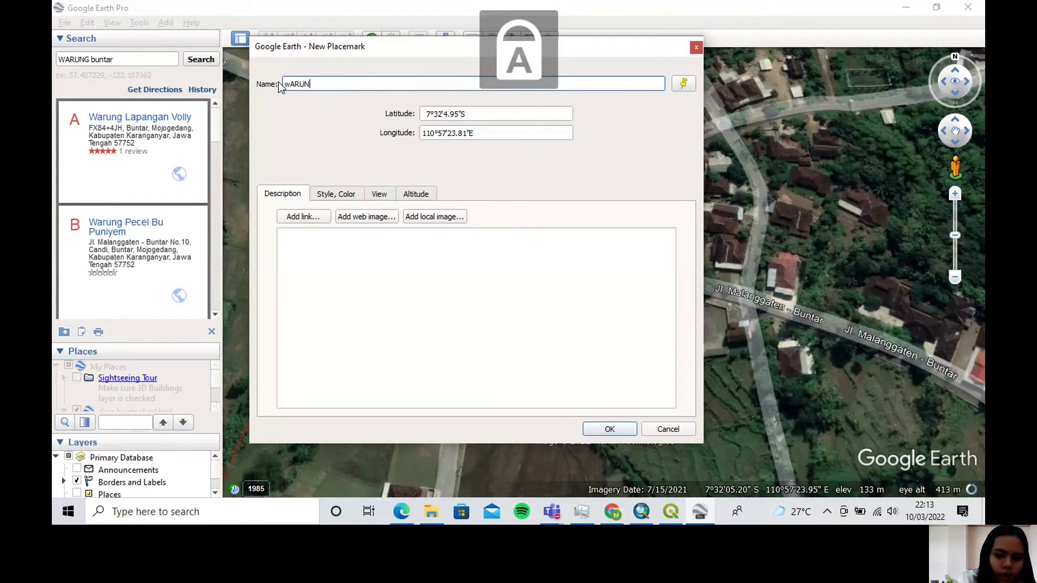
type("G I")
type("APANGAN")
key("Caps_Lock")
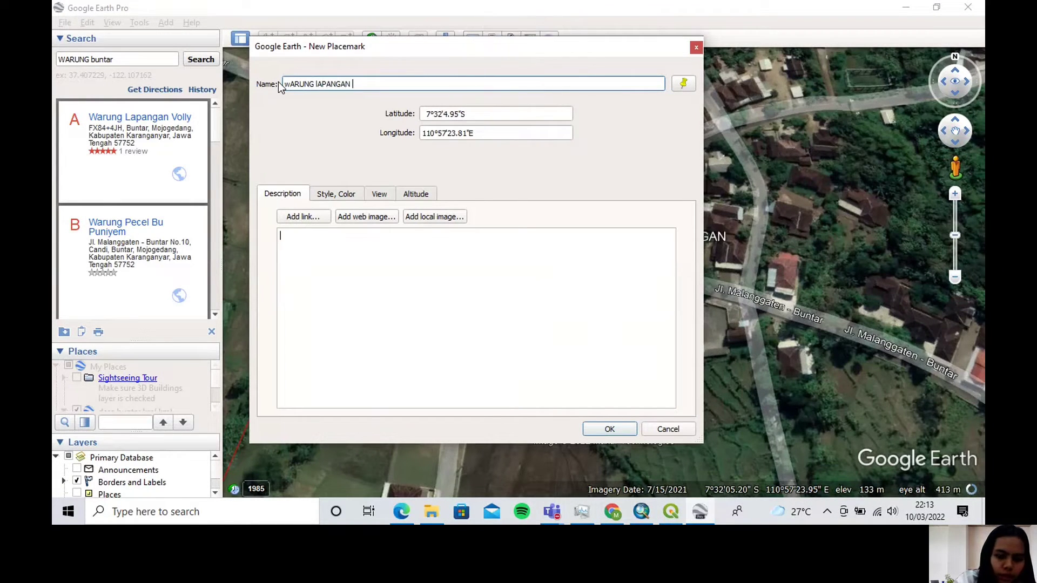
type("bv")
key("Caps_Lock")
type("OLLY")
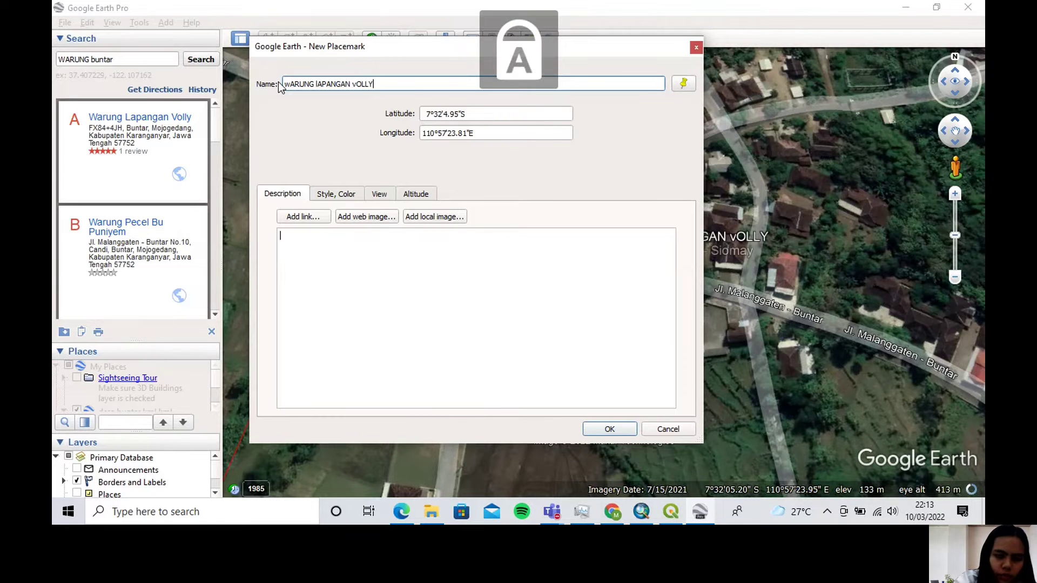
key("BackSpace")
key("BackSpace")
key("BackSpace")
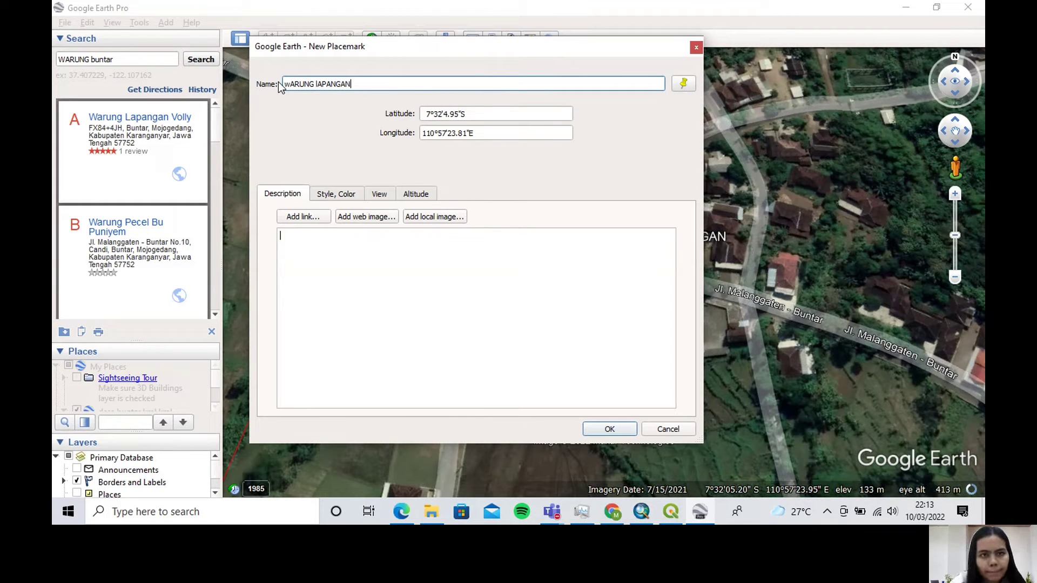
key("BackSpace")
key("BackSpace")
key("BackSpace")
key("BackSpace")
key("BackSpace")
key("BackSpace")
key("BackSpace")
key("BackSpace")
key("BackSpace")
key("BackSpace")
key("BackSpace")
key("BackSpace")
key("BackSpace")
Name the food stall's new placemark "Warung Lapangan Volly" and accept it
key("Caps_Lock")
type("W")
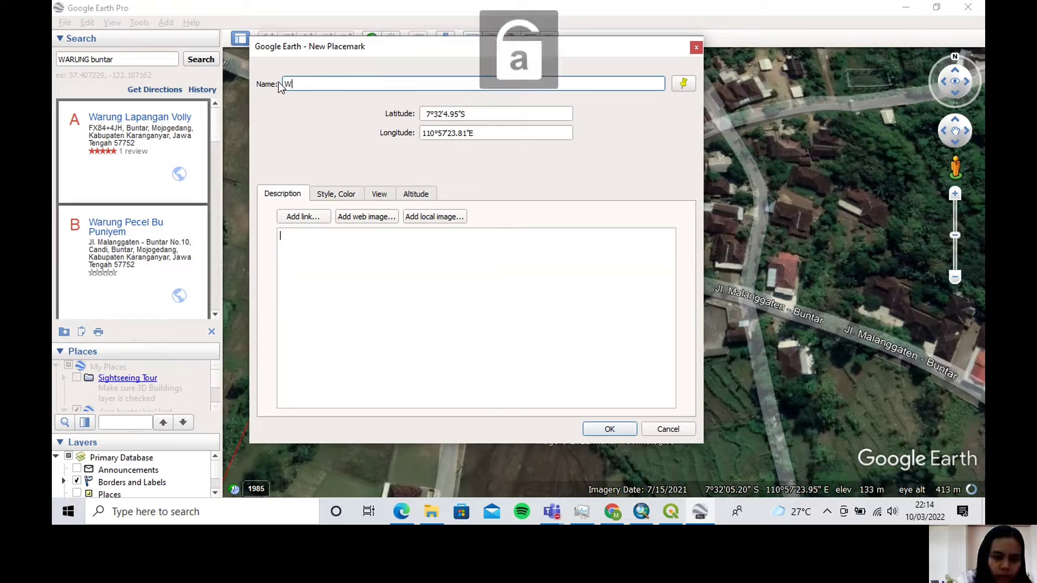
type("arung Lapangan")
key("Caps_Lock")
type("V")
key("Caps_Lock")
type("olly")
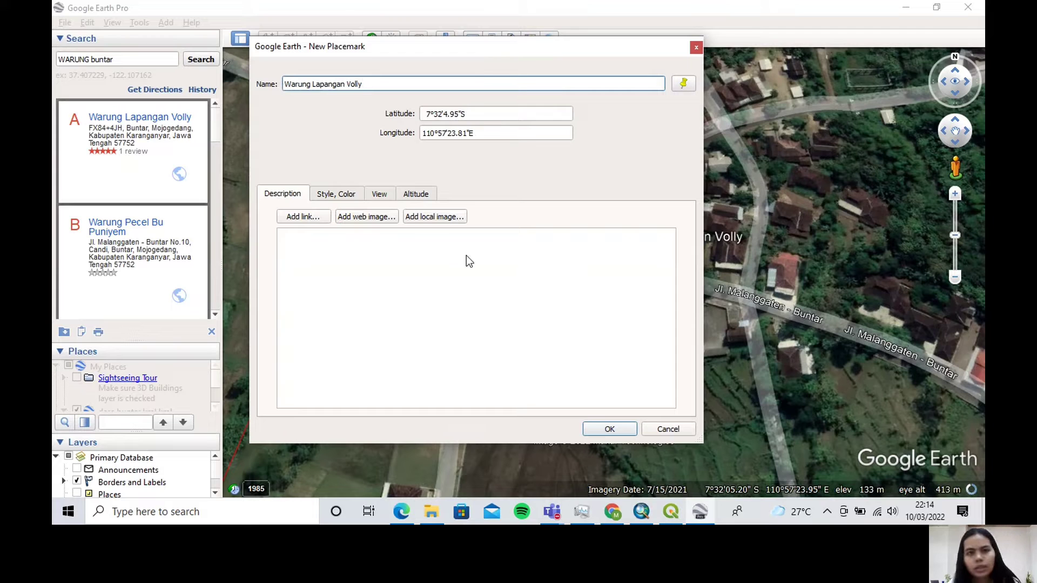
left_click(610, 427)
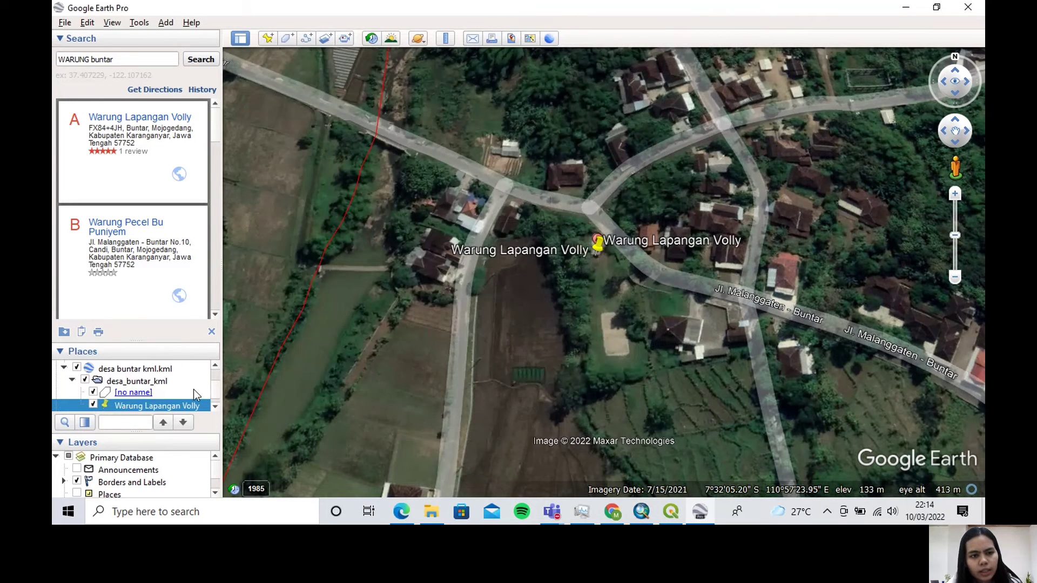
Save the "Warung Lapangan Volly" placemark to Downloads as a KMZ file named "Warung di Desa Buntar"
right_click(188, 412)
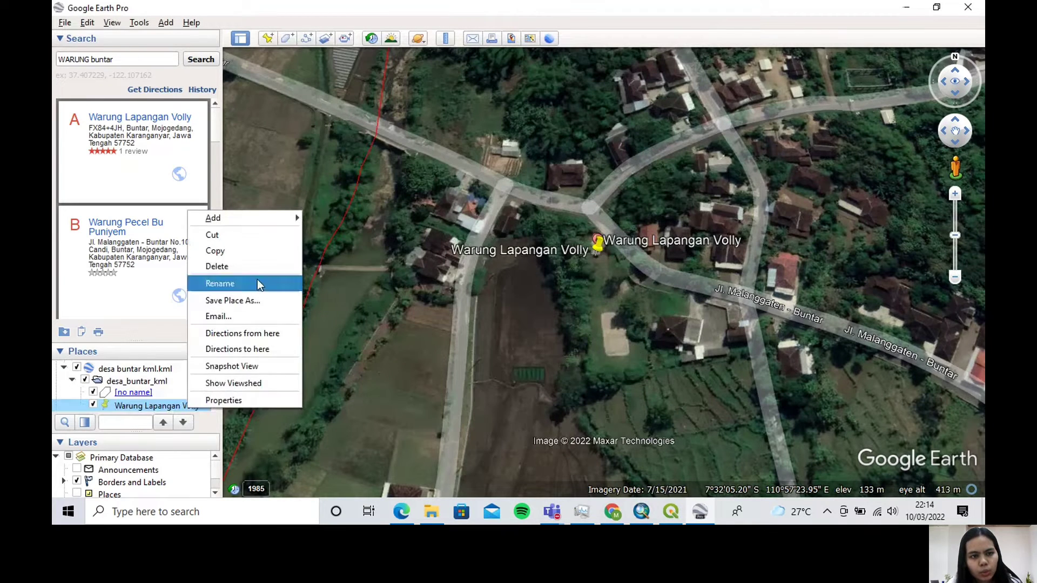
left_click(273, 301)
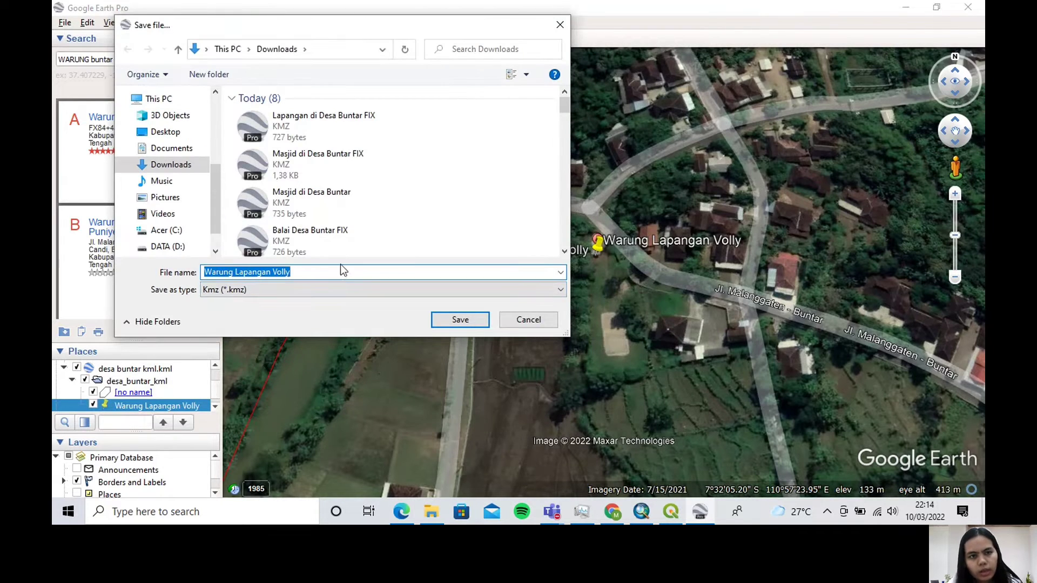
left_click_drag(317, 270, 236, 270)
key("BackSpace")
type("di D")
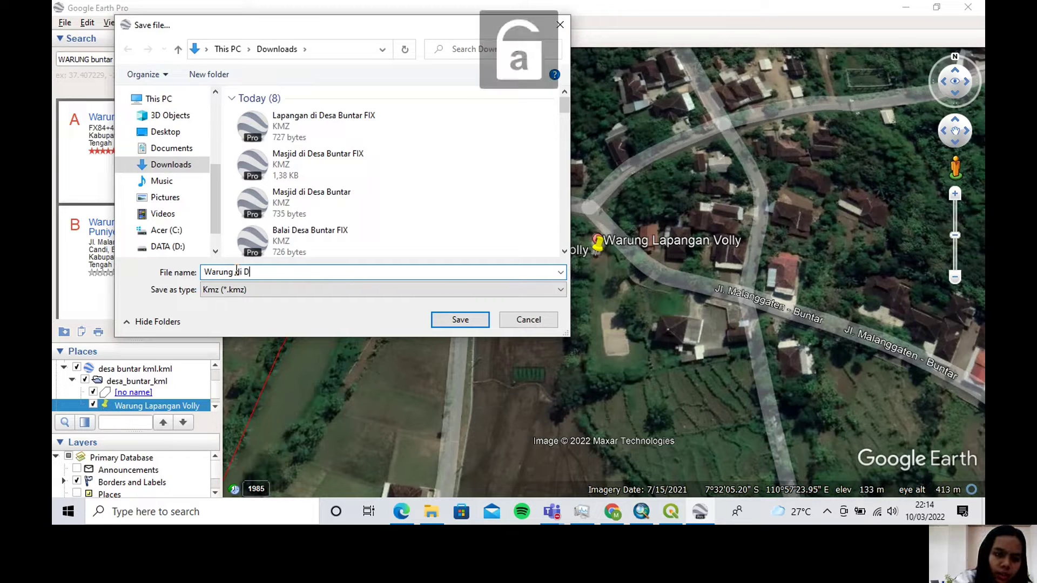
type("esa")
key("Caps_Lock")
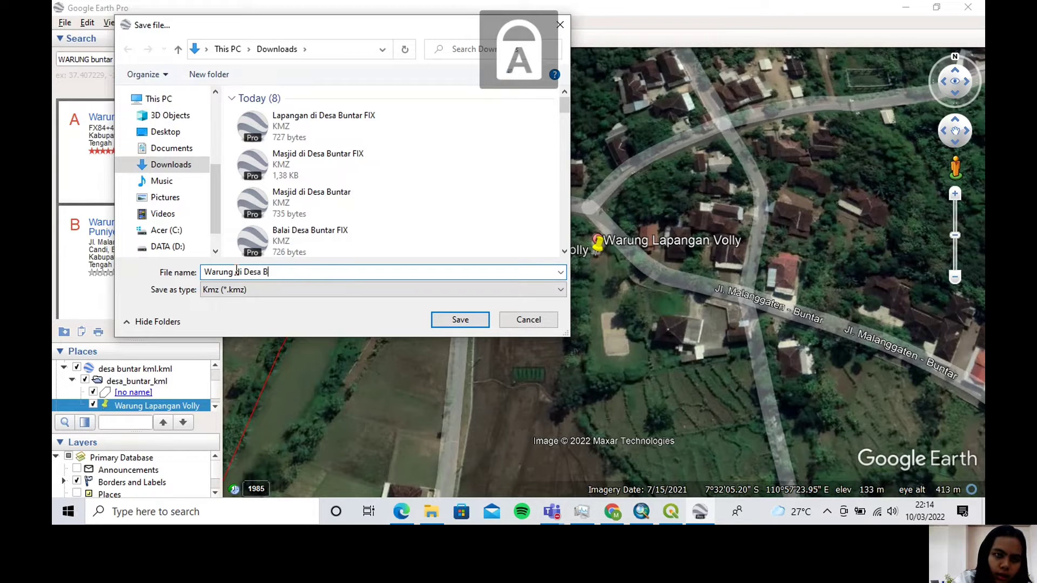
key("Caps_Lock")
type("Buntar")
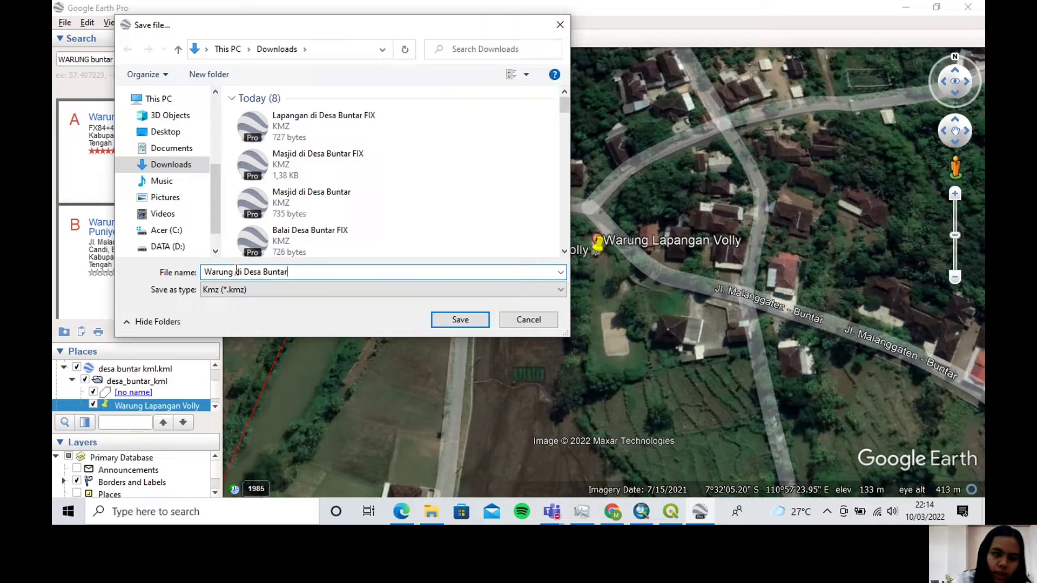
left_click(453, 322)
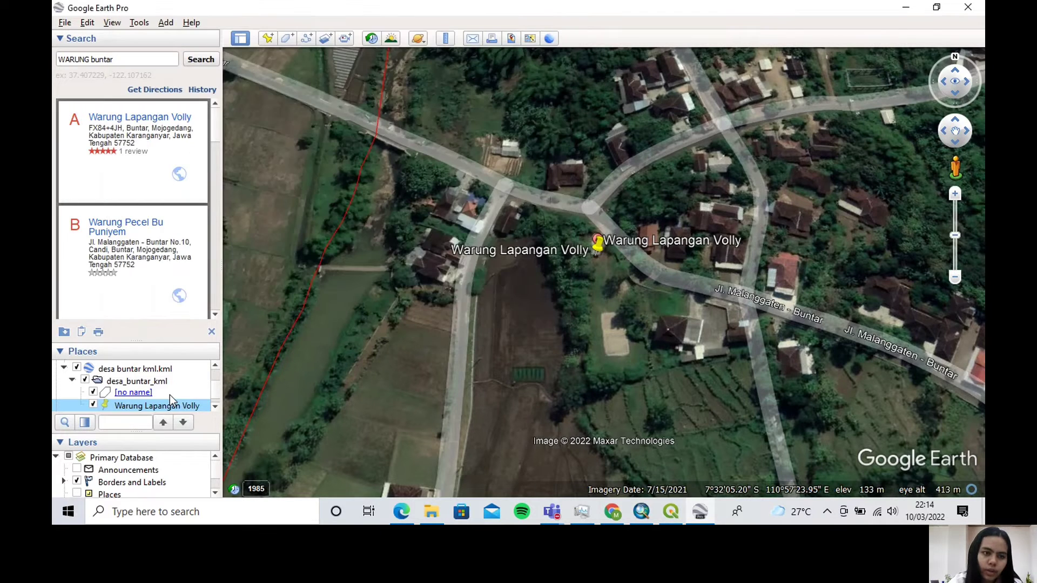
Load the "Warung di Desa Buntar" KMZ from the Downloads folder into the saved places, under desa_buntar_kml
left_click(432, 519)
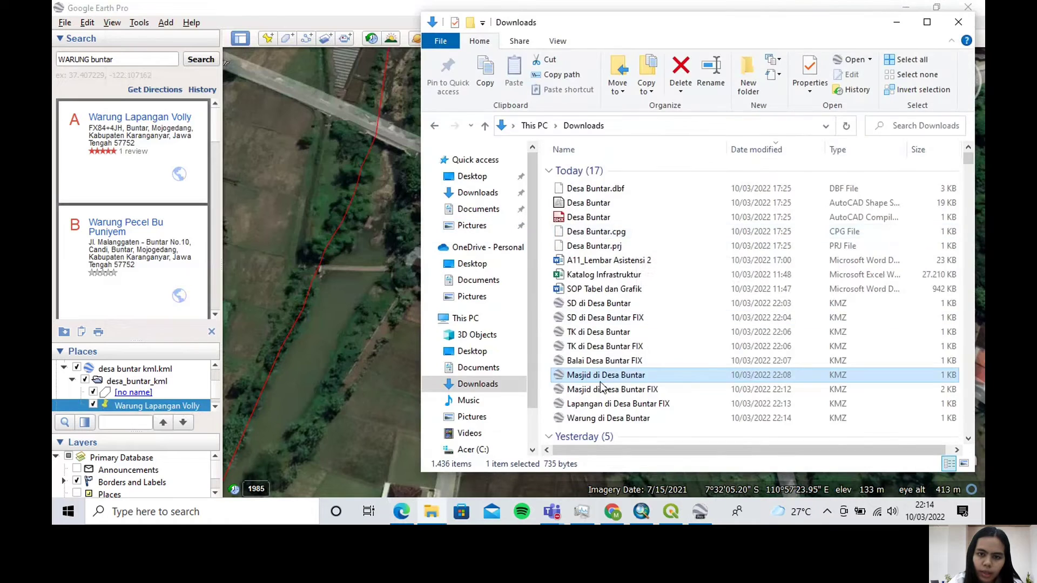
scroll(594, 322, "down", 1)
left_click(603, 386)
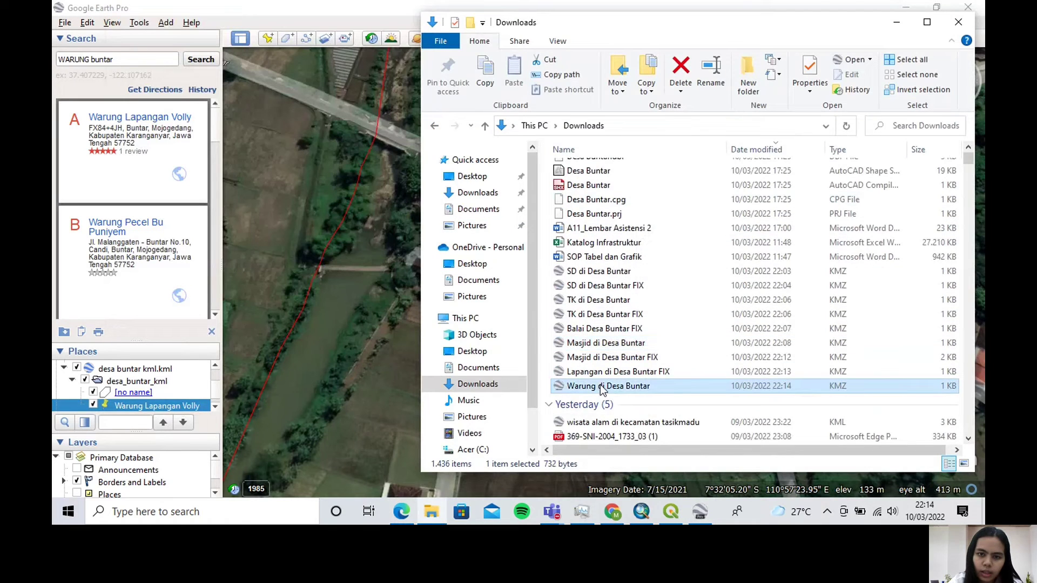
left_click_drag(604, 388, 164, 399)
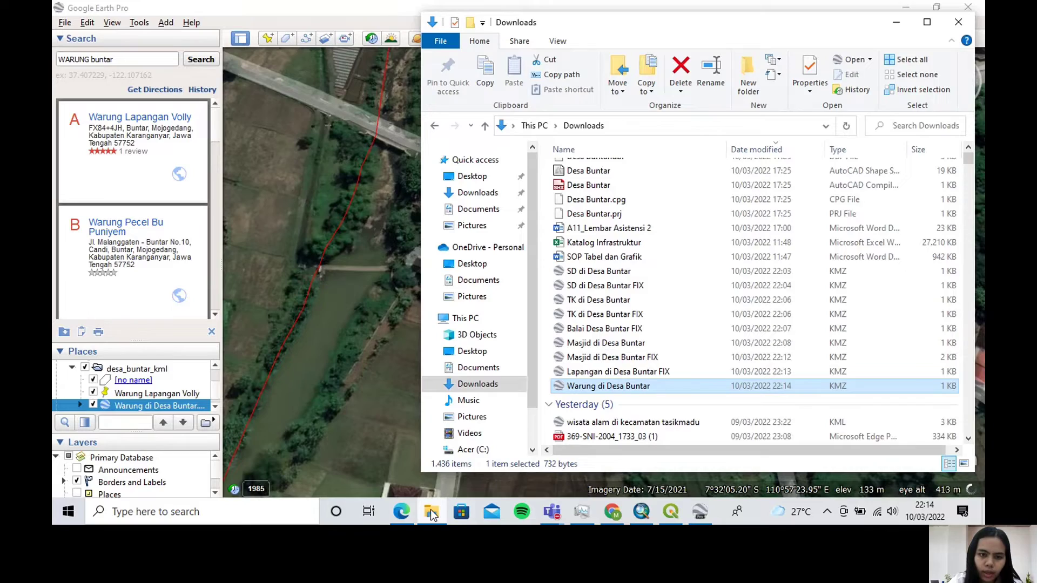
left_click(431, 514)
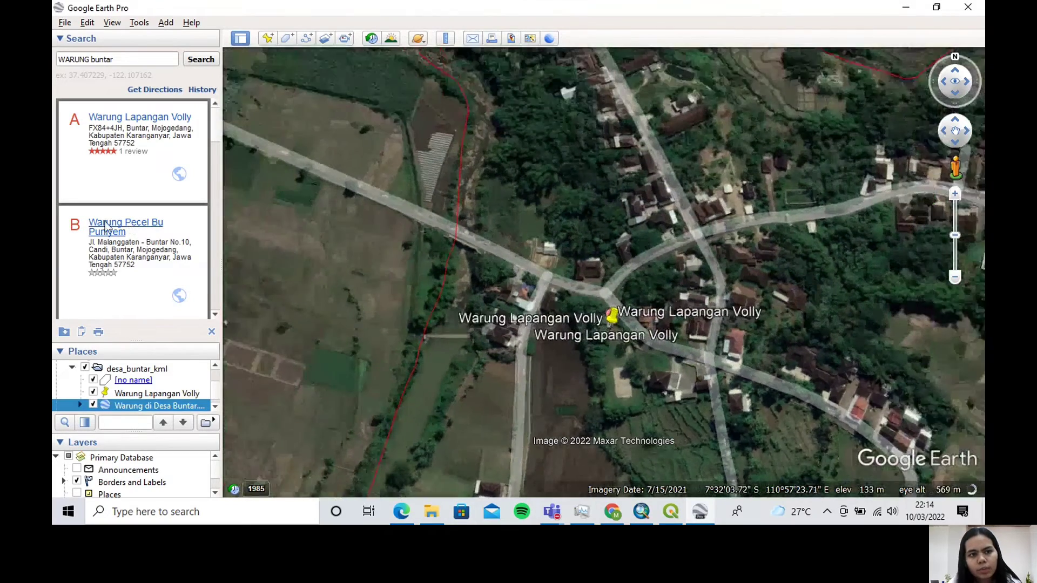
Fly to the Warung Pecel Bu Puniyem result and place a new placemark on it, at about 7°31'57.19"S, 110°57'22.45"E
left_click(106, 227)
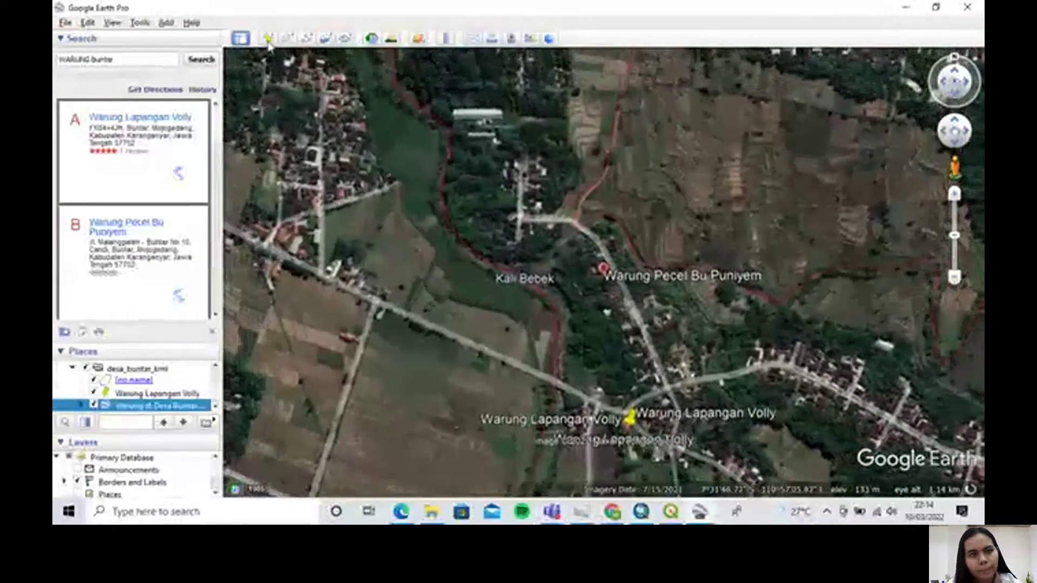
left_click(268, 38)
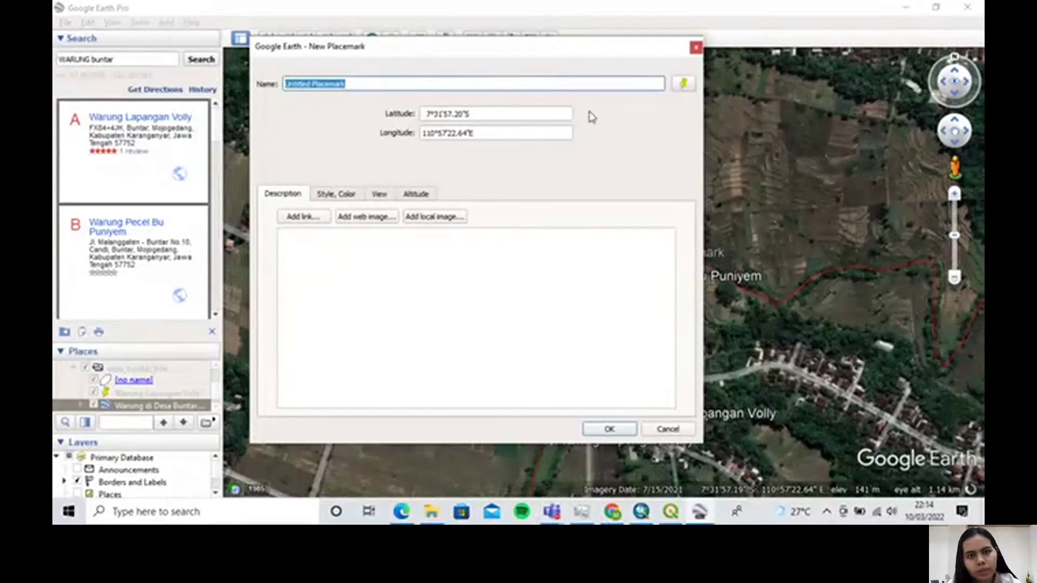
left_click_drag(549, 63, 443, 65)
scroll(609, 264, "up", 3)
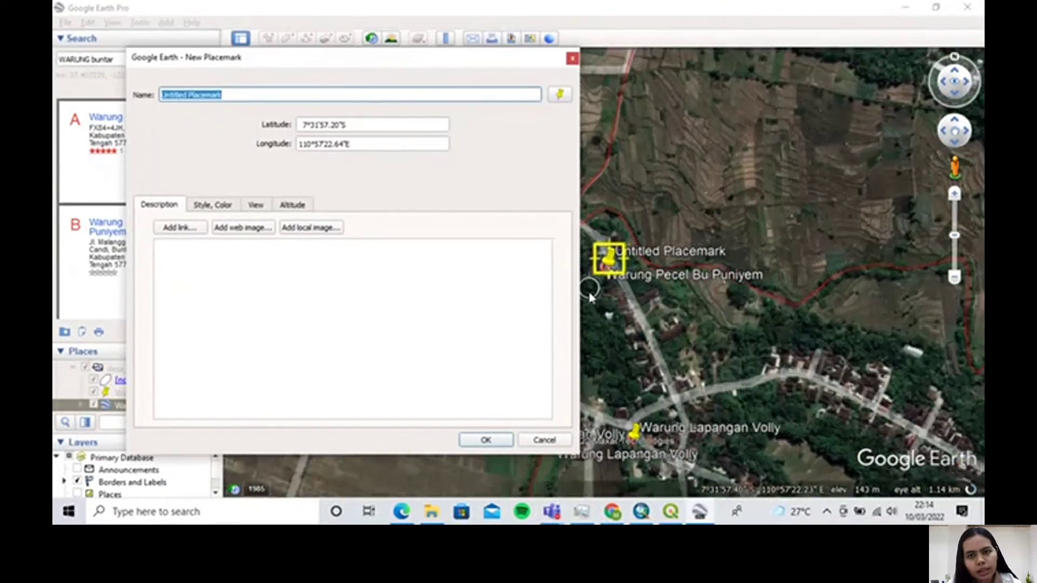
left_click_drag(604, 249, 604, 269)
Name the new placemark "Warung Pecel Bu Puniyem" and accept it
left_click(240, 95)
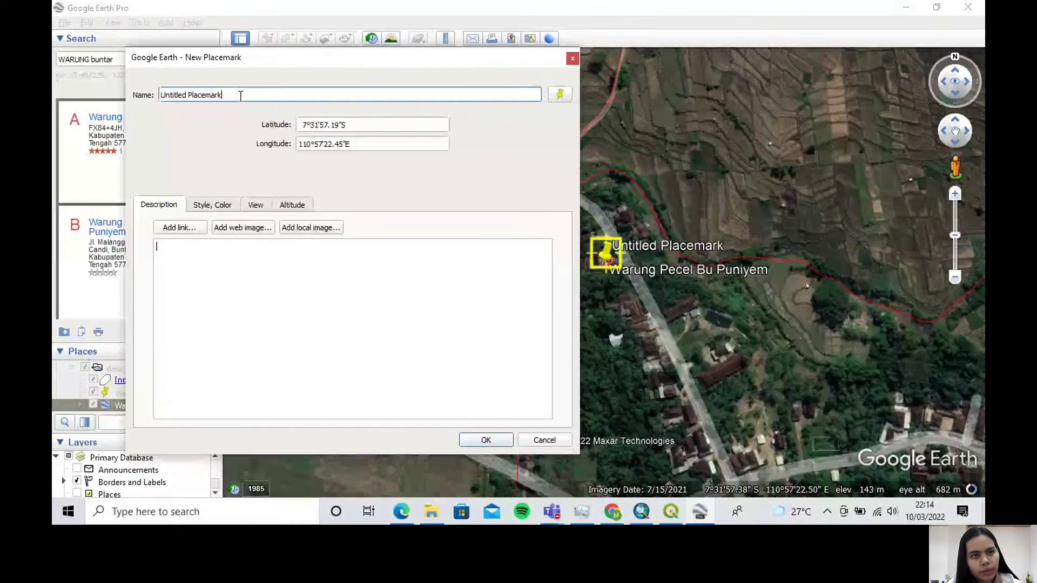
left_click_drag(195, 95, 146, 89)
type("W")
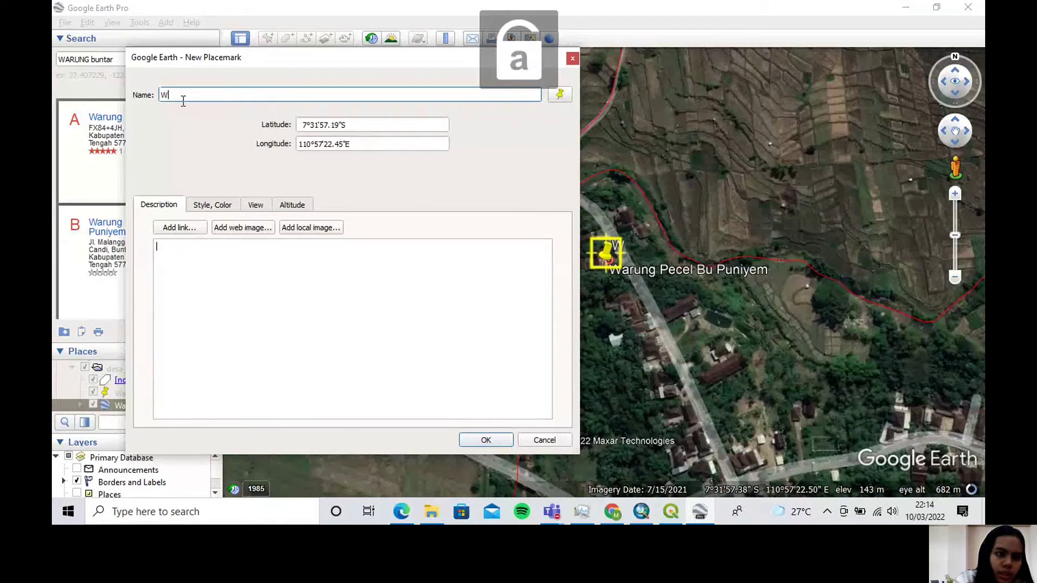
type("arung P")
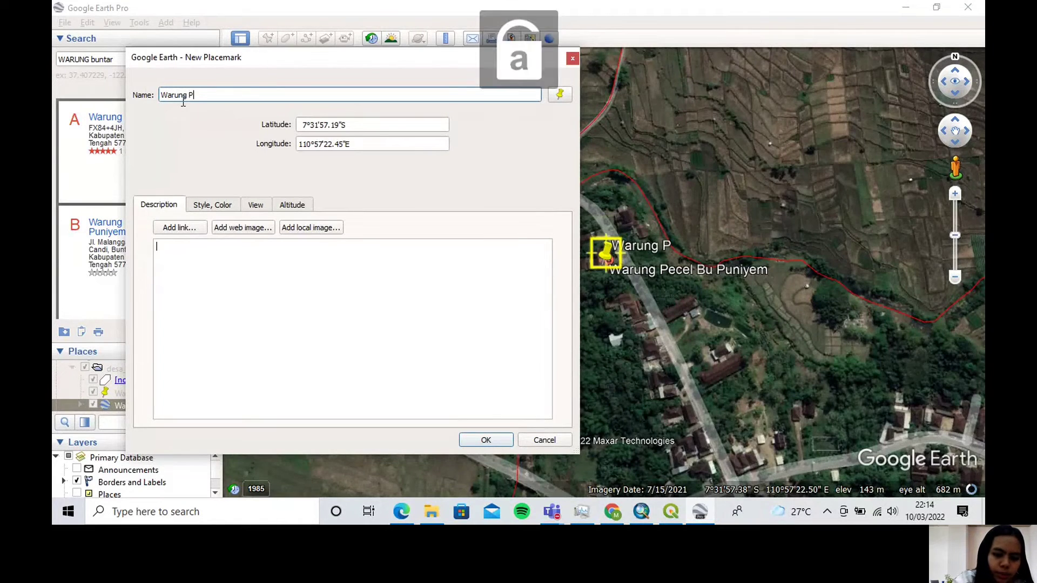
type("ecel Bu ")
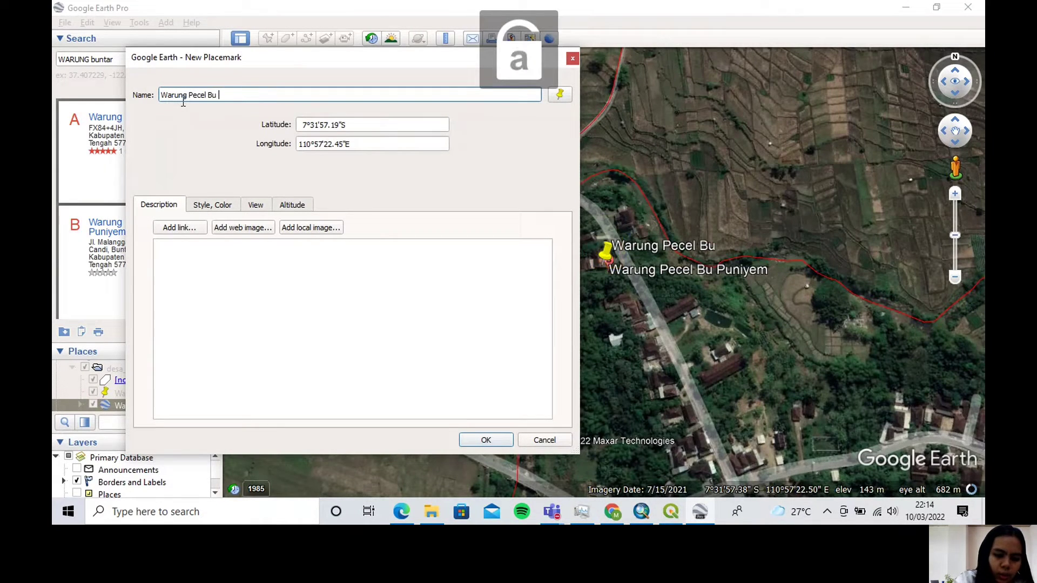
type("Puniyem")
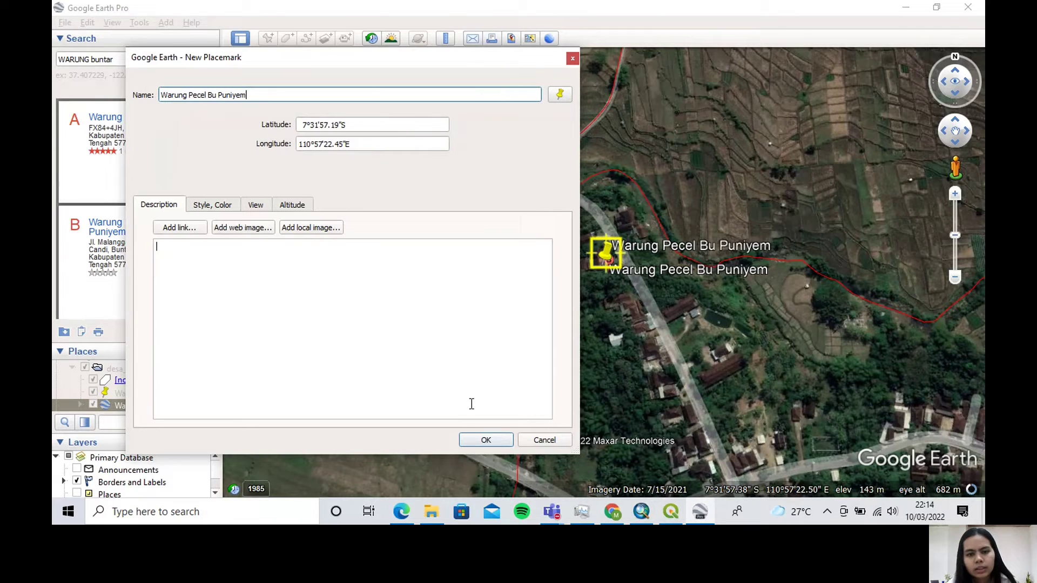
left_click(476, 435)
Fly to the Warung kopi lek to result and place a new placemark beside it, at about 7°32'6.12"S, 110°58'8.67"E
scroll(120, 249, "down", 1)
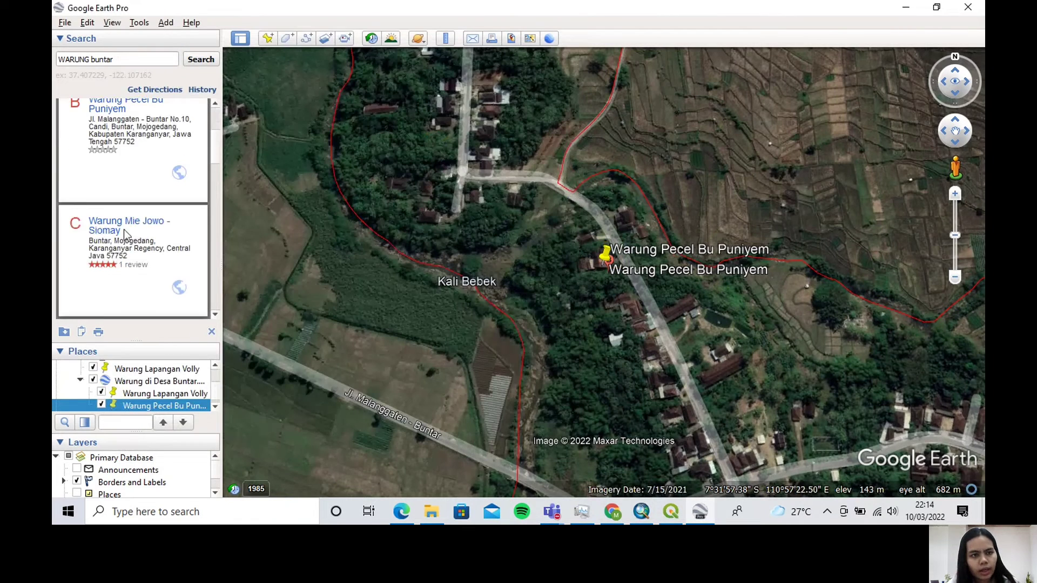
scroll(127, 231, "down", 3)
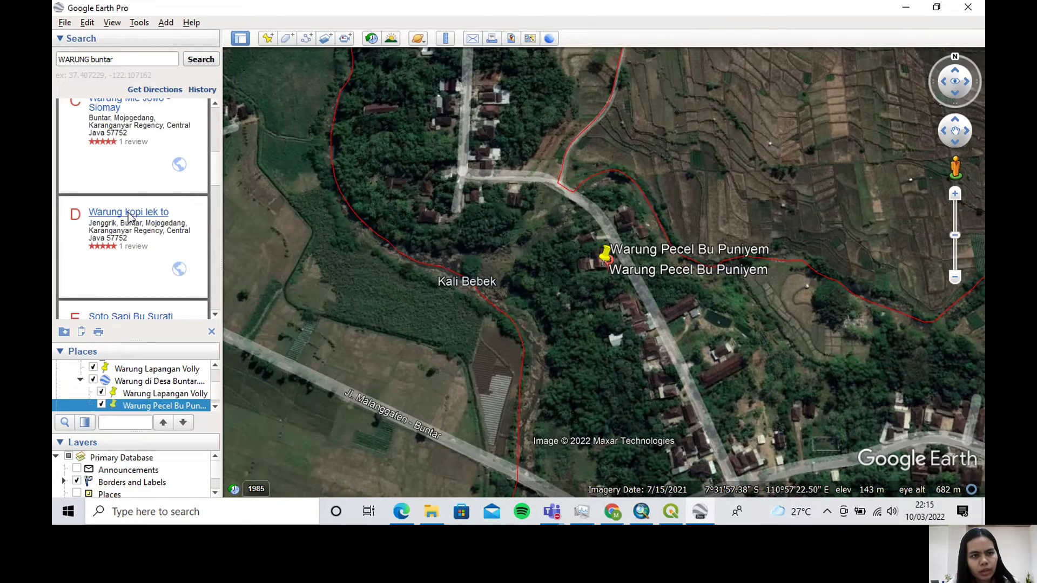
left_click(128, 213)
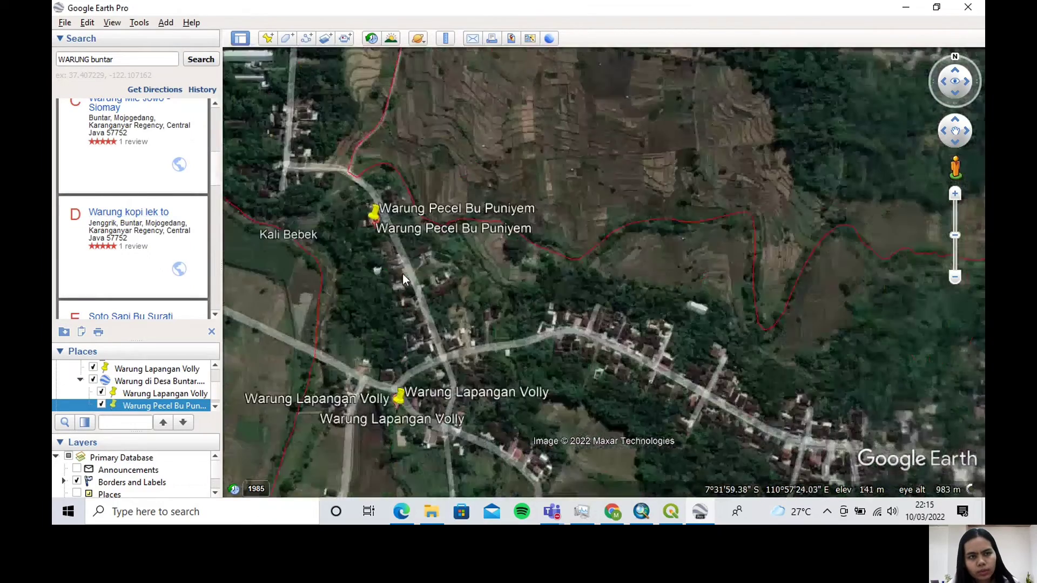
scroll(167, 202, "up", 2)
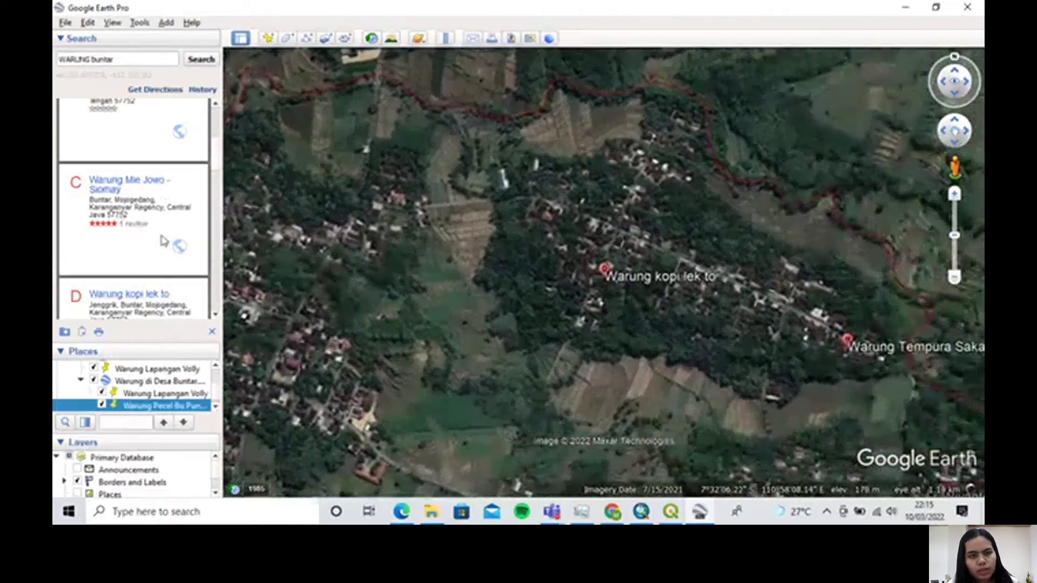
scroll(164, 241, "down", 1)
scroll(164, 240, "down", 1)
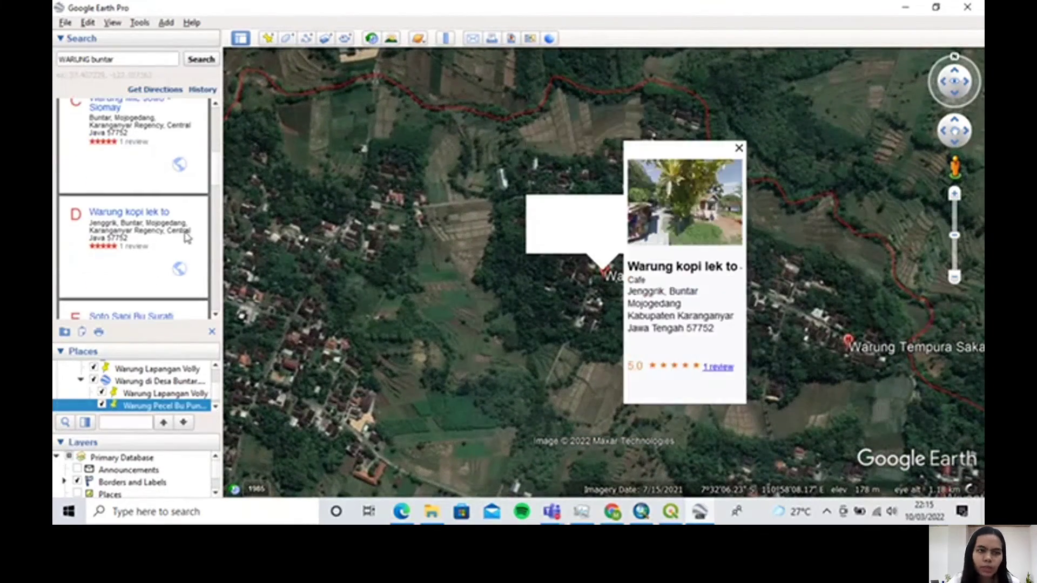
scroll(167, 238, "down", 1)
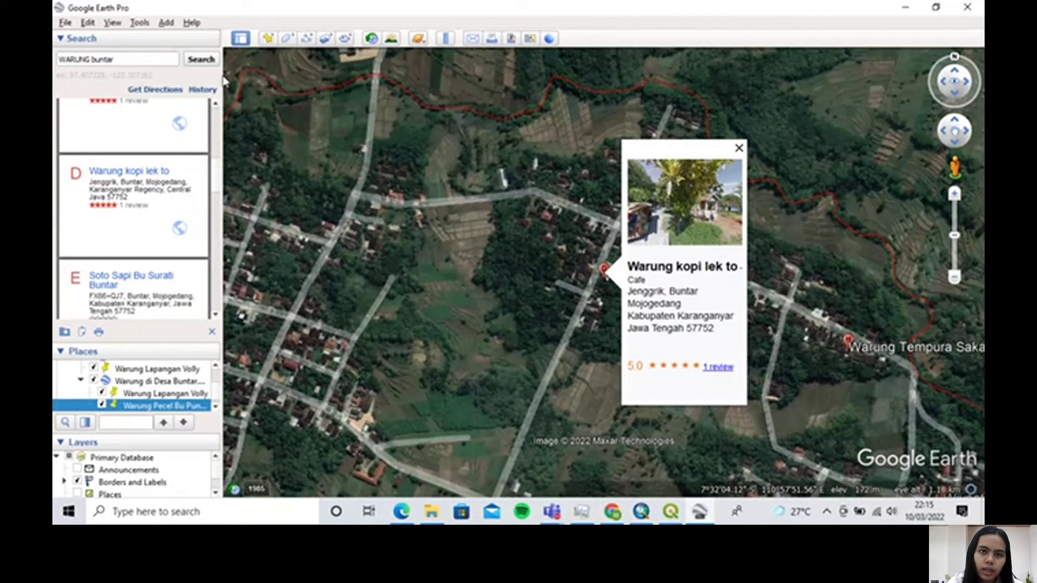
left_click(268, 38)
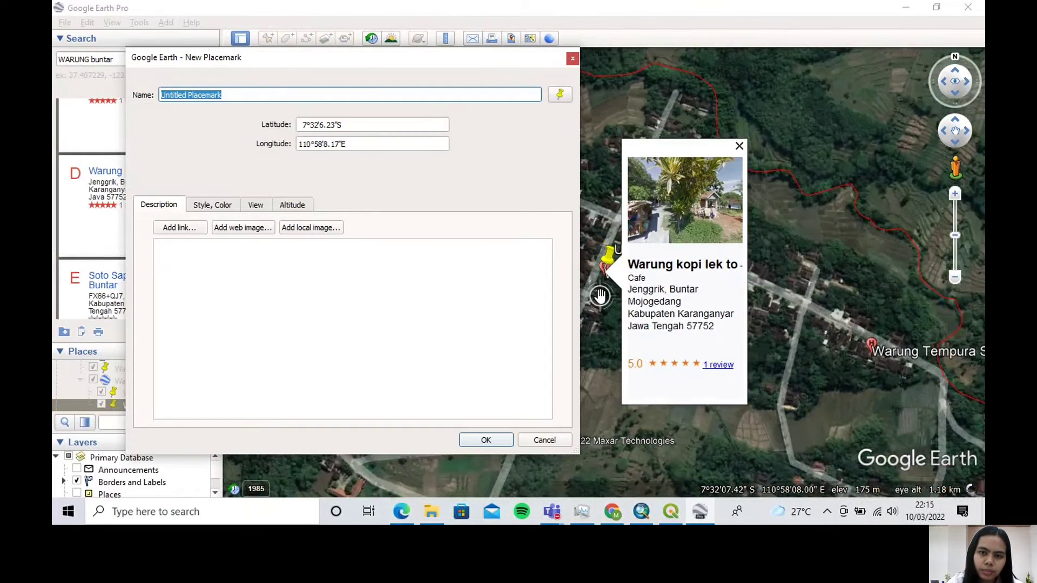
scroll(600, 296, "up", 3)
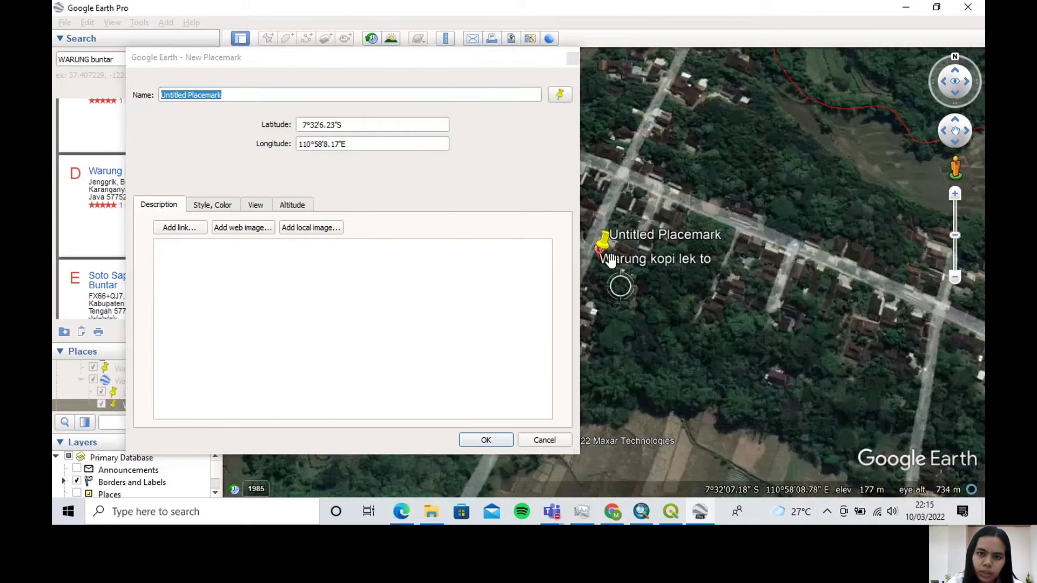
mouse_move(606, 257)
left_mouse_down()
mouse_move(636, 238)
mouse_move(619, 261)
left_mouse_up()
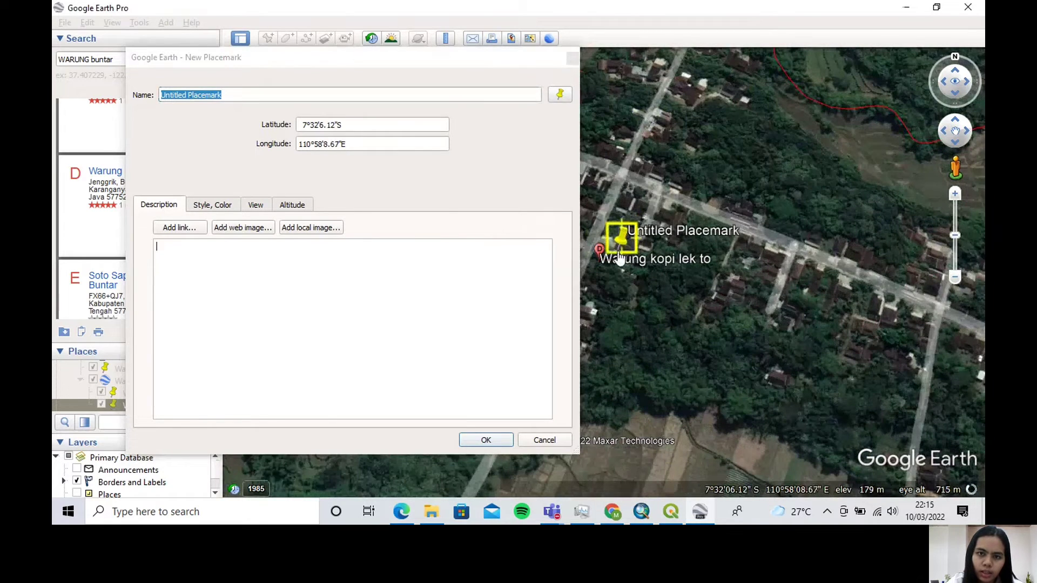
Name the coffee stall's new placemark "Warung Kopi Lek To" and accept it
left_click(235, 95)
left_click_drag(187, 93, 161, 92)
type("W")
key("Caps_Lock")
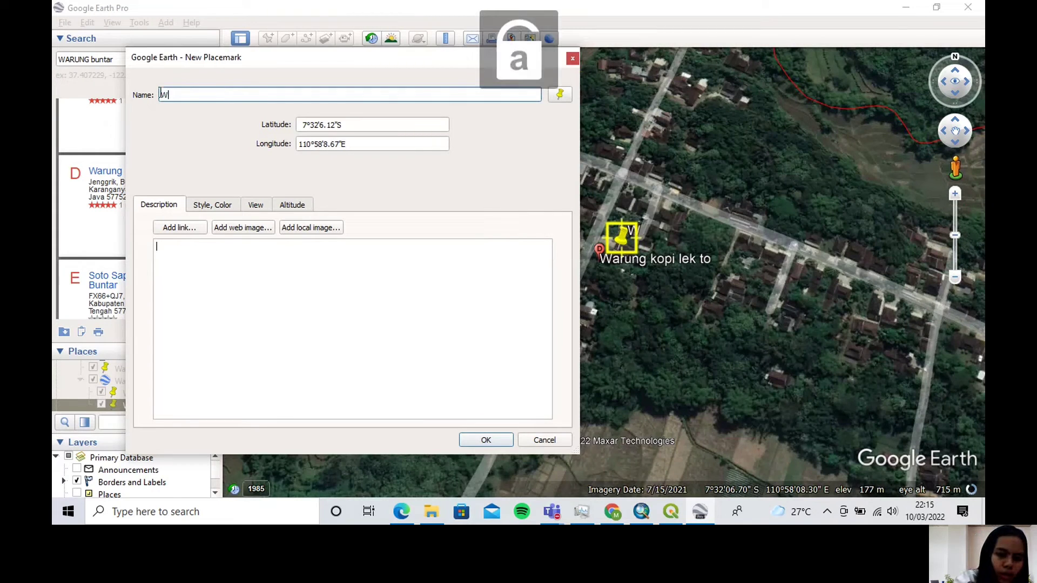
type("arung")
key("Caps_Lock")
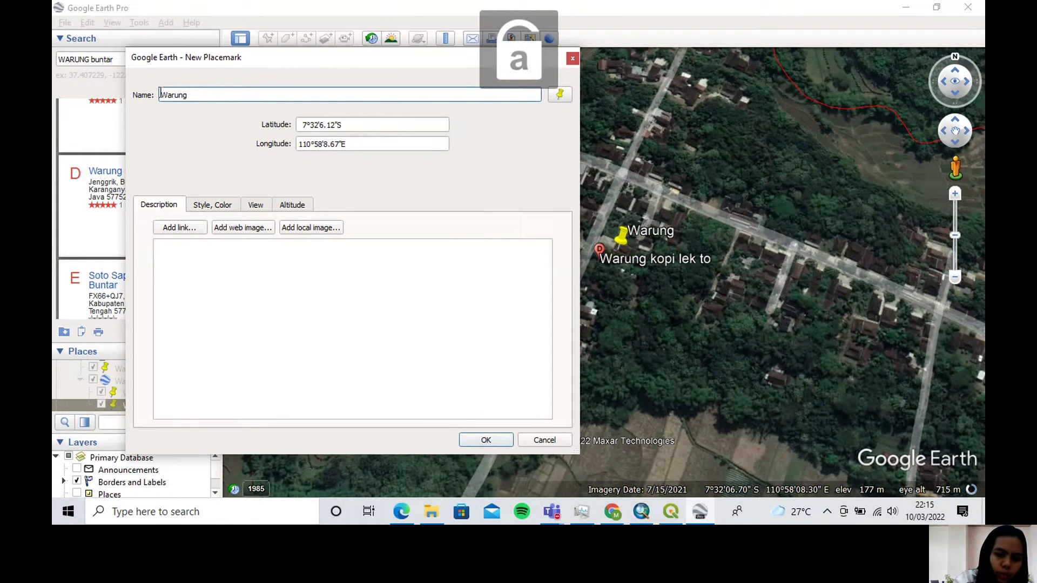
type("K")
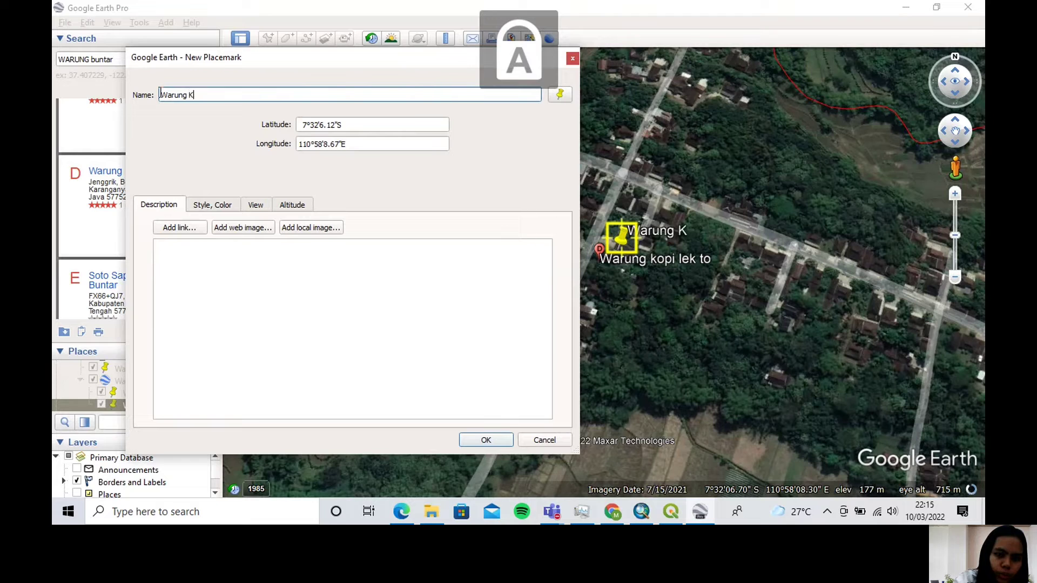
key("Caps_Lock")
type("opi Lek")
key("Caps_Lock")
type("TO")
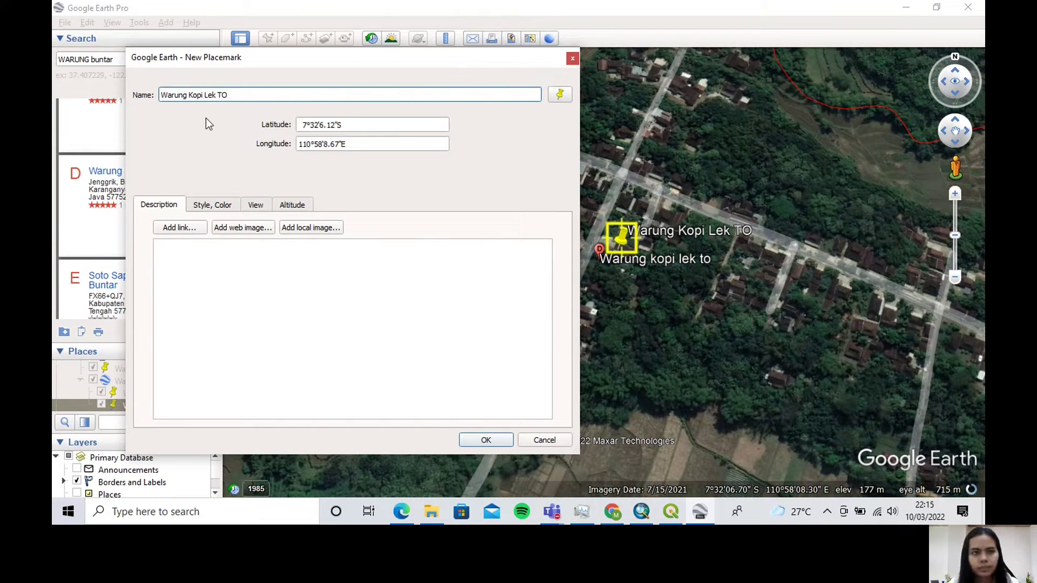
key("BackSpace")
key("Caps_Lock")
type("o")
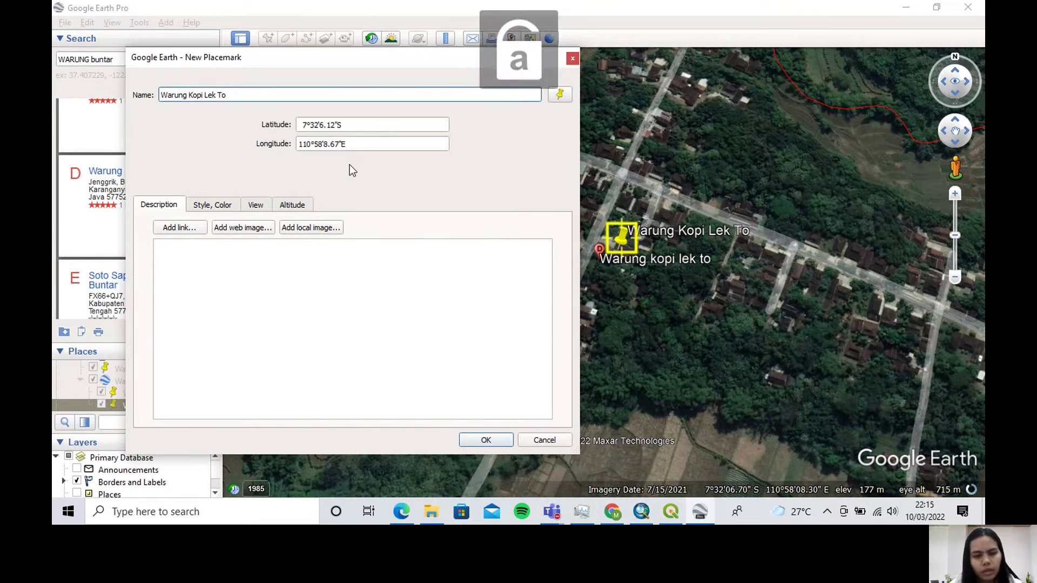
left_click(509, 414)
left_click(486, 440)
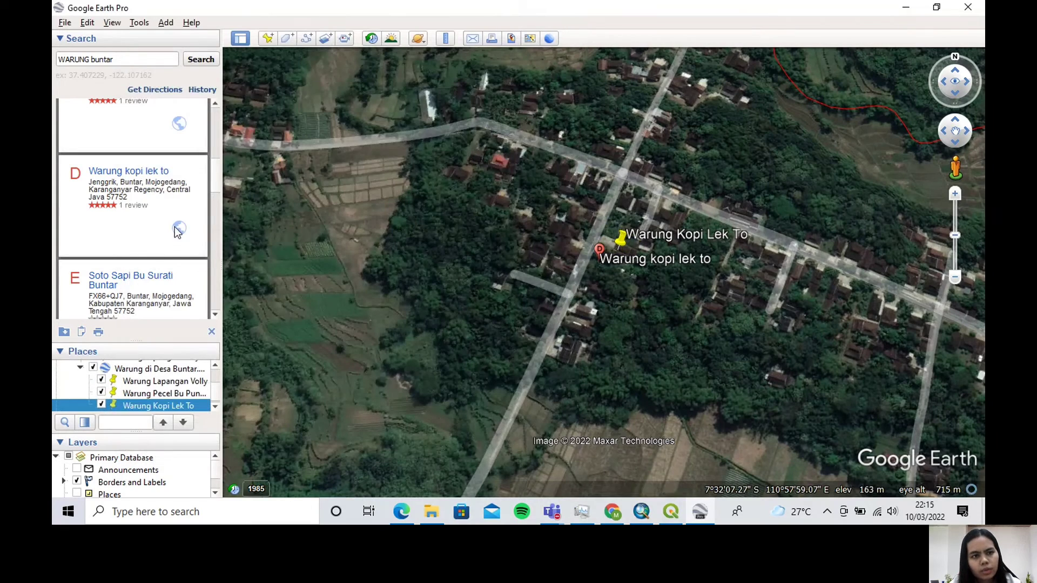
Fly to the Soto Sapi Bu Surati Buntar result and place a new placemark on it, at about 7°32'17.14"S, 110°57'41.52"E
scroll(127, 226, "down", 1)
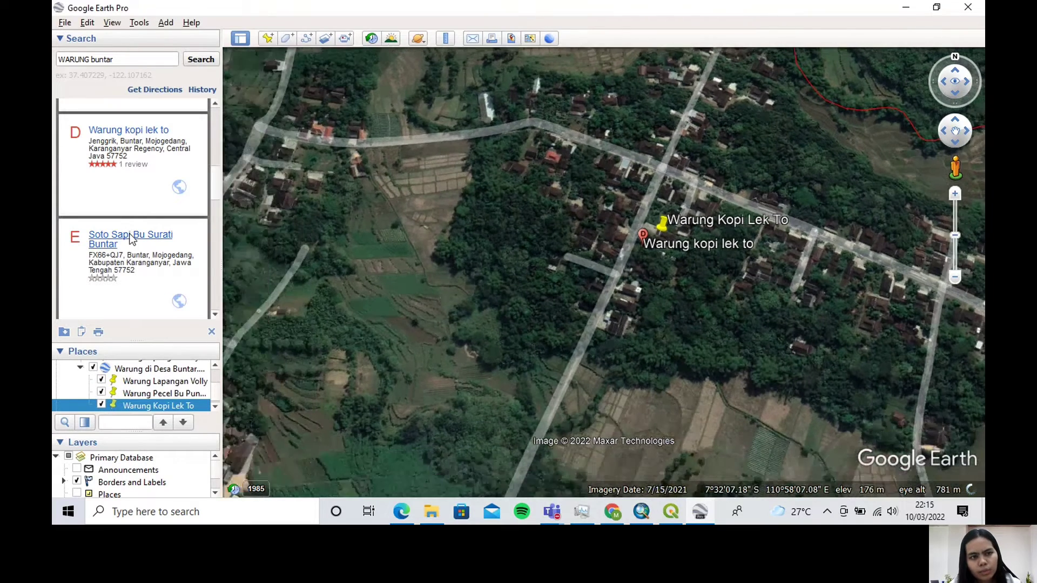
scroll(132, 238, "down", 3)
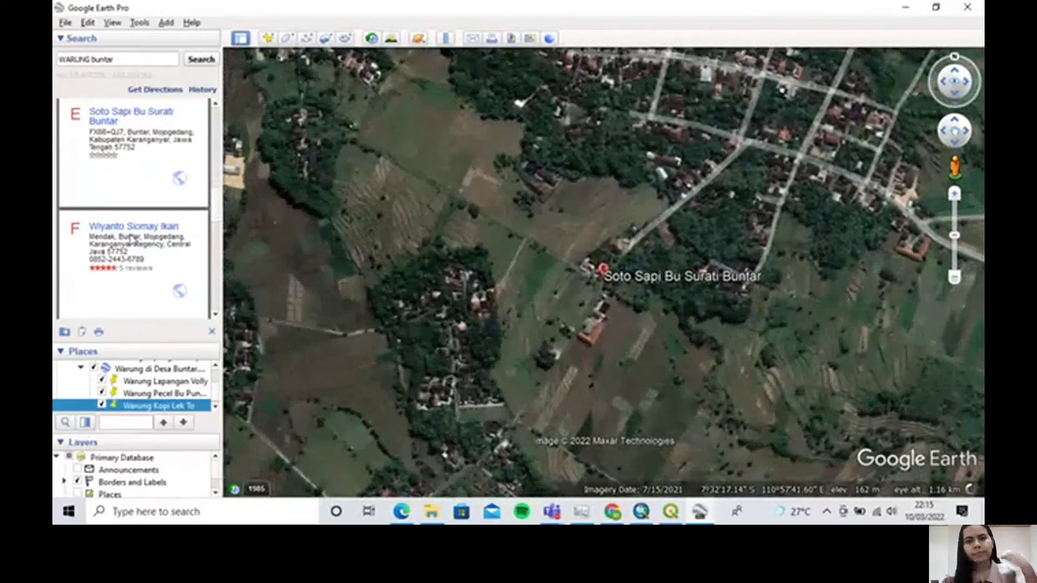
left_click(268, 38)
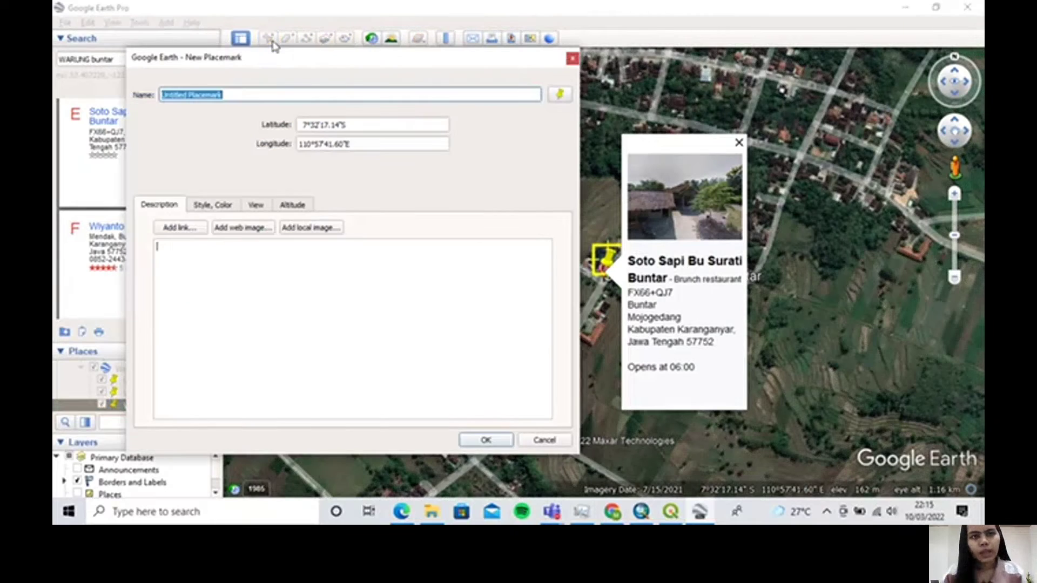
scroll(608, 284, "up", 2)
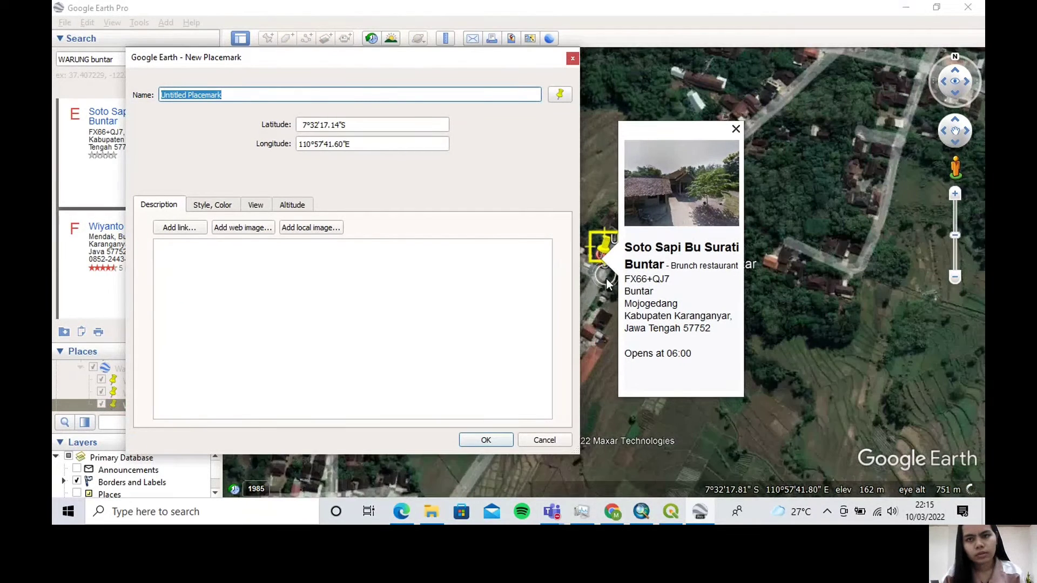
left_click(603, 281)
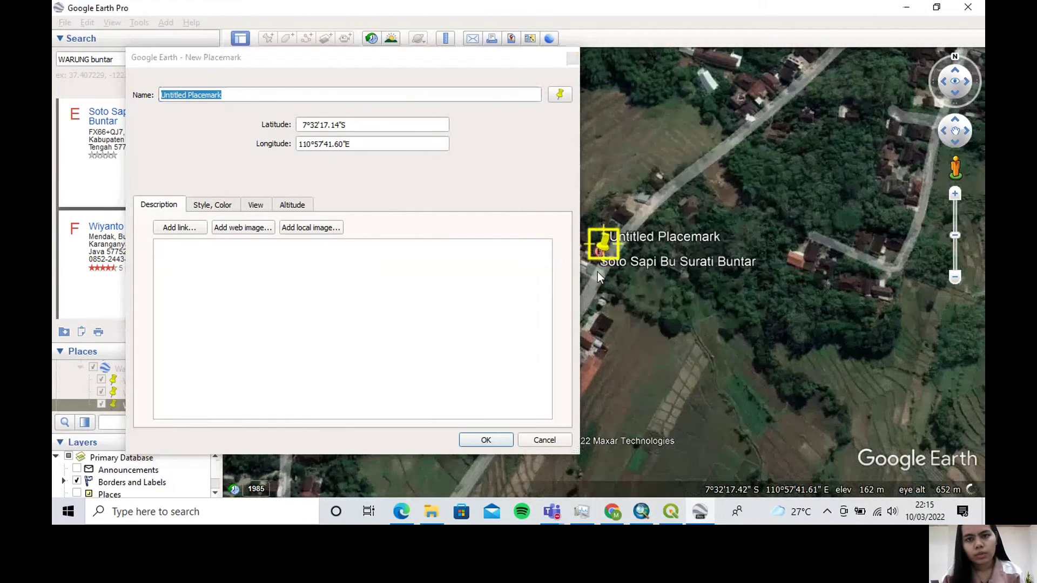
left_click_drag(602, 265, 598, 263)
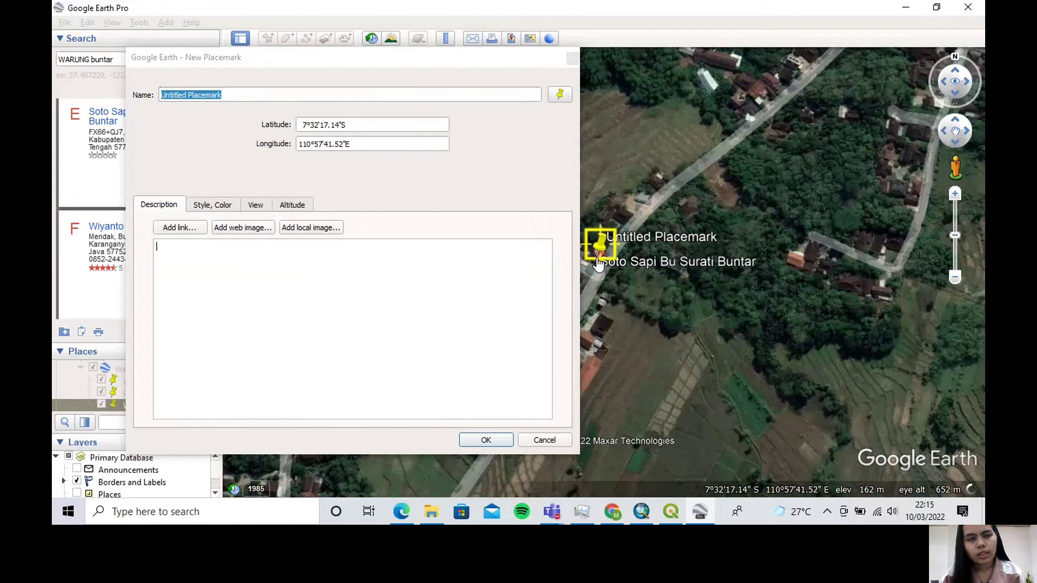
Name the soup stall's new placemark "Soto Sapi Bu Surati" and accept it
left_click(227, 95)
left_click_drag(227, 95, 153, 97)
type("S")
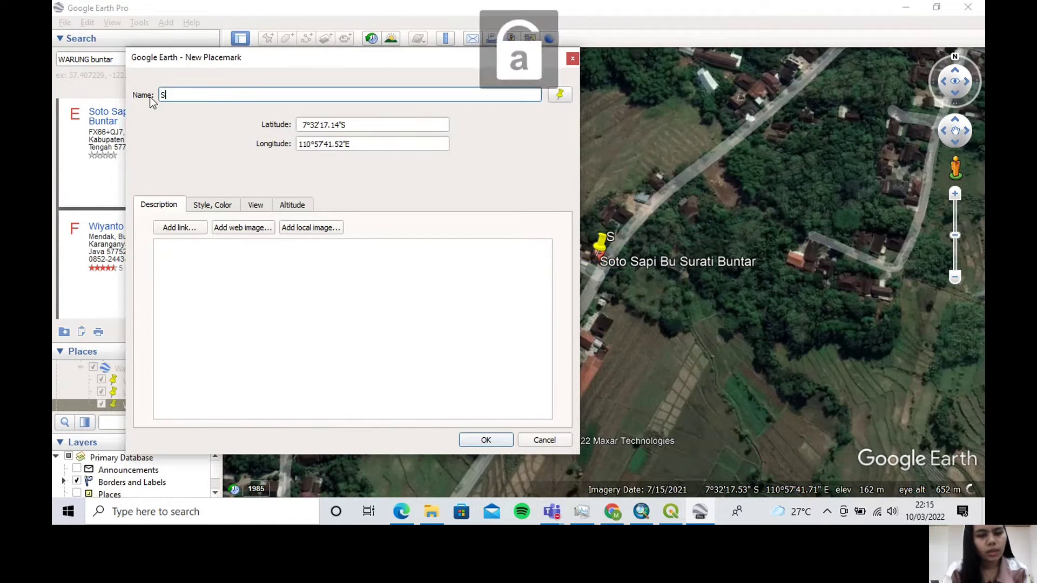
type("oto Sapi Bu")
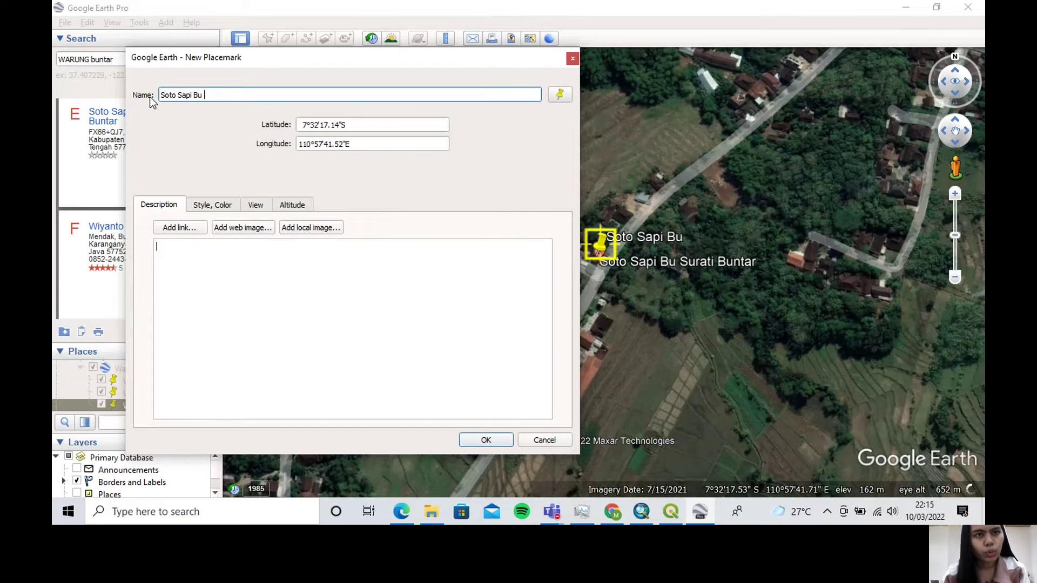
left_click_drag(234, 58, 330, 57)
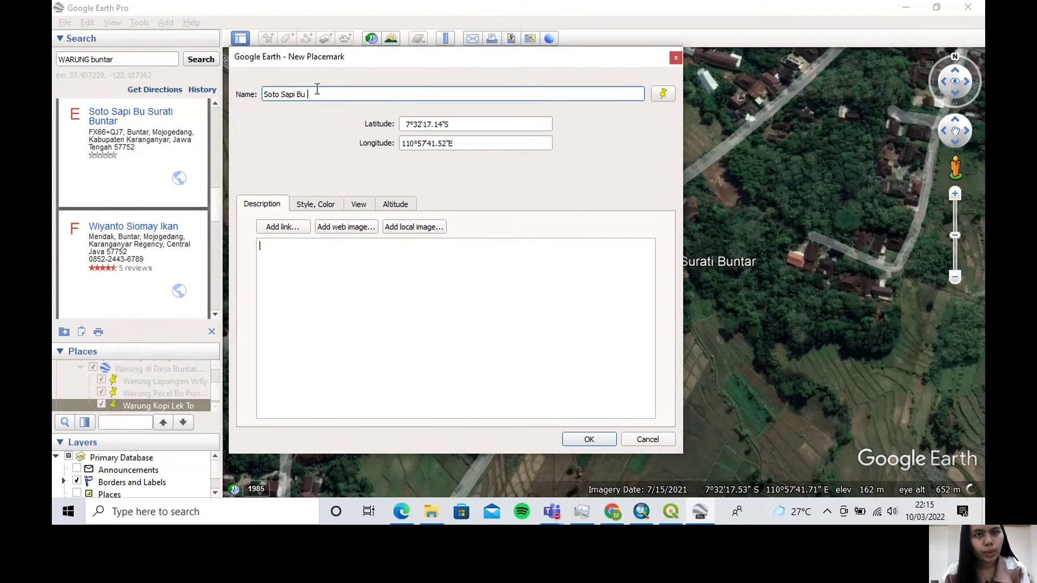
key("Caps_Lock")
type("S")
key("Caps_Lock")
type("urat")
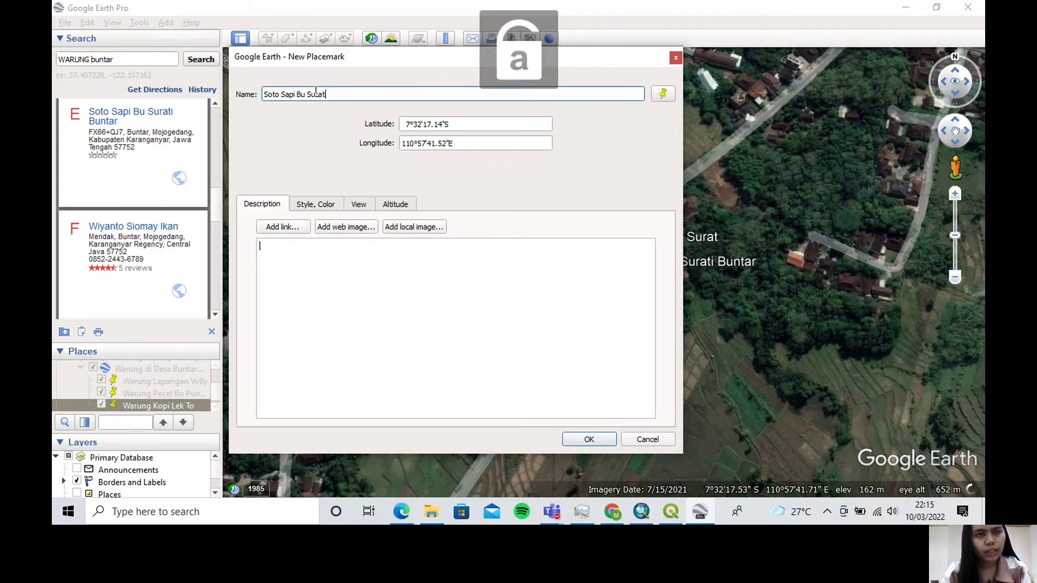
type("i")
left_click(582, 446)
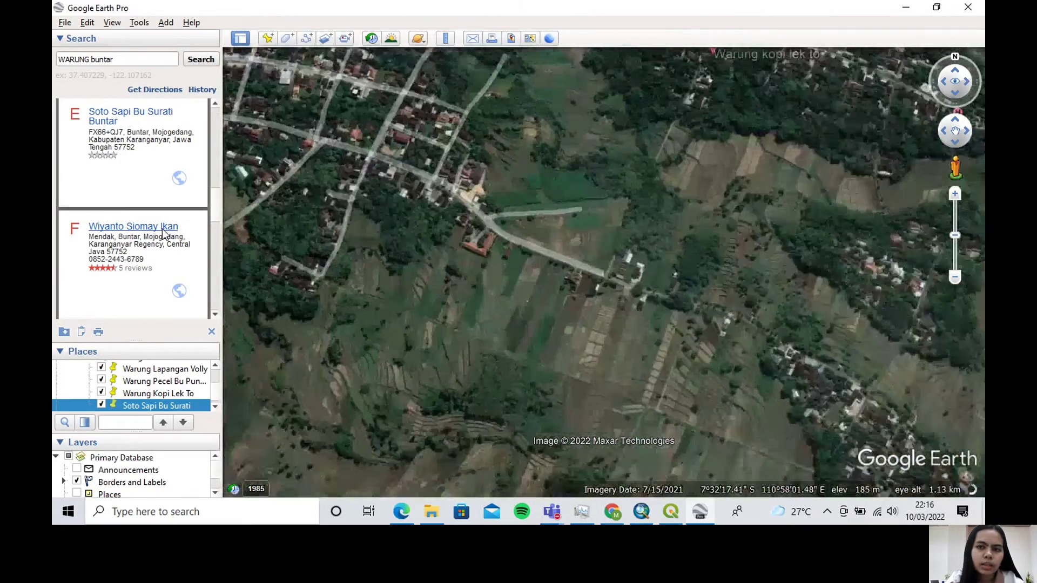
Fly to the Wiyanto Siomay Ikan result and place a new placemark beside it, at about 7°32'17.35"S, 110°58'25.10"E
left_click(162, 227)
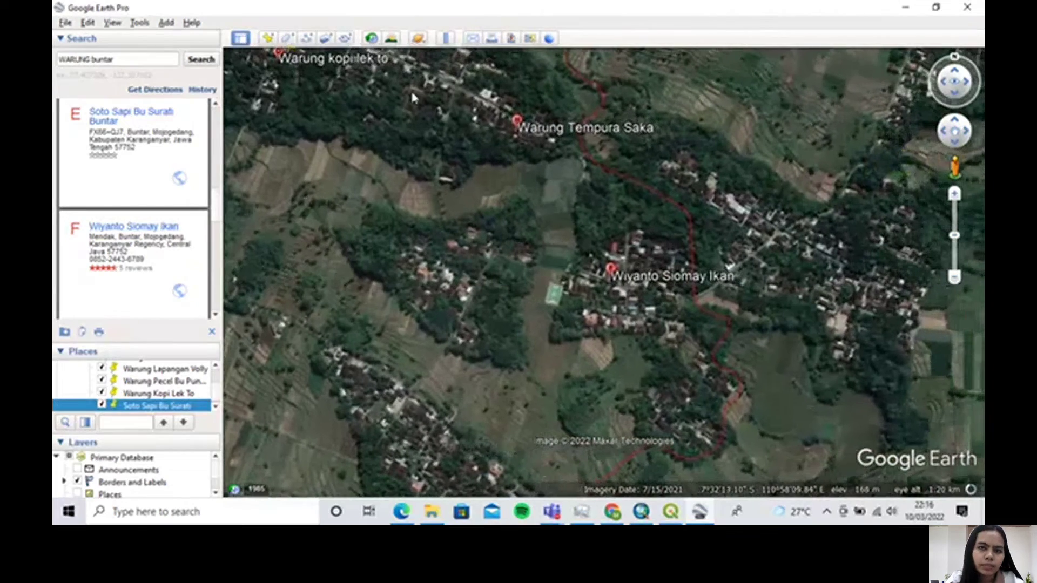
left_click(268, 37)
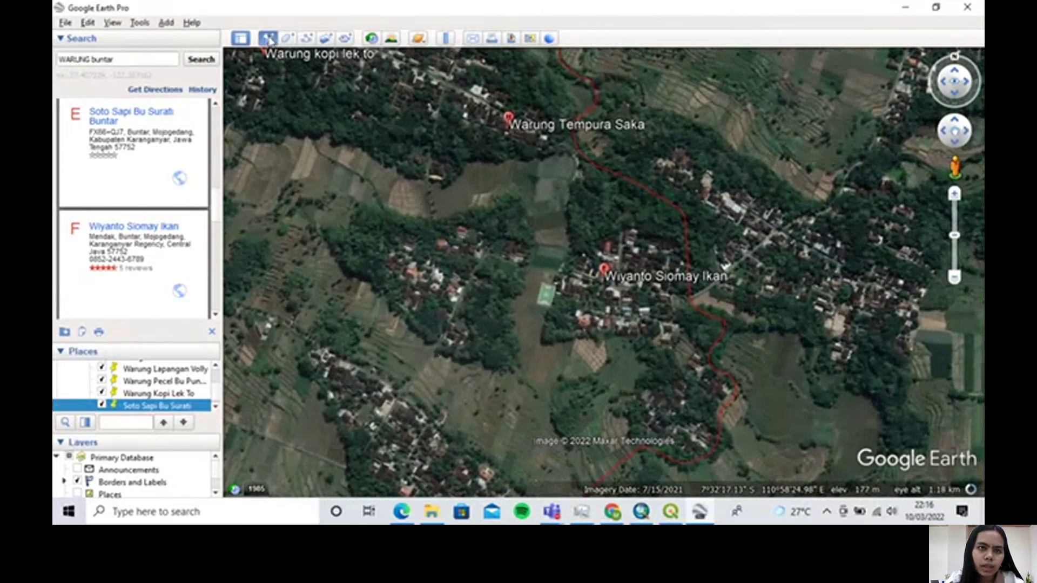
left_click_drag(409, 61, 288, 67)
scroll(609, 301, "up", 3)
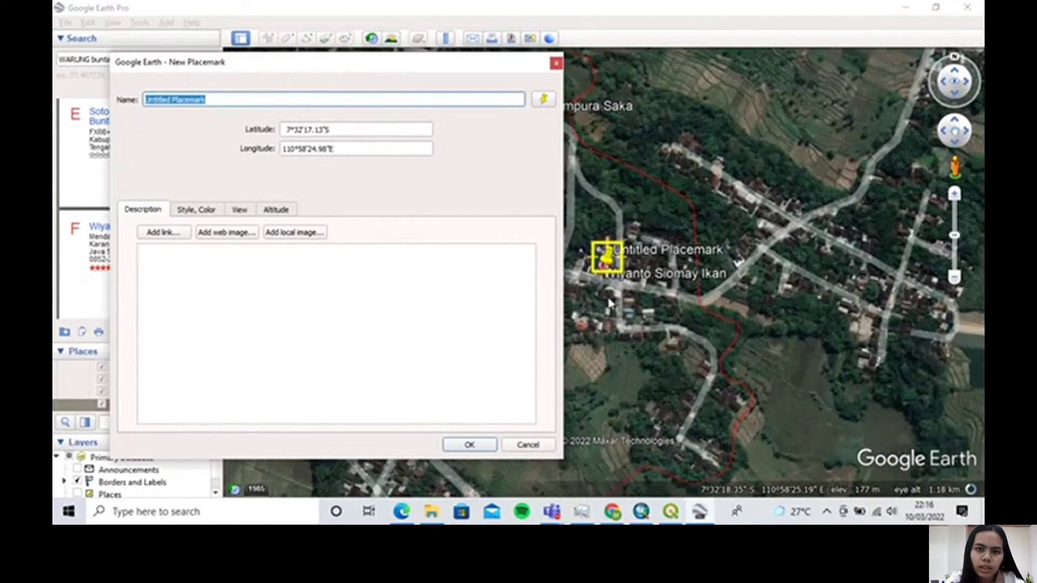
scroll(602, 282, "up", 1)
mouse_move(614, 261)
left_mouse_down()
mouse_move(627, 243)
mouse_move(618, 269)
left_mouse_up()
Name the new placemark "Warung Wiyanto Siomay ikan" and accept it
left_click(222, 101)
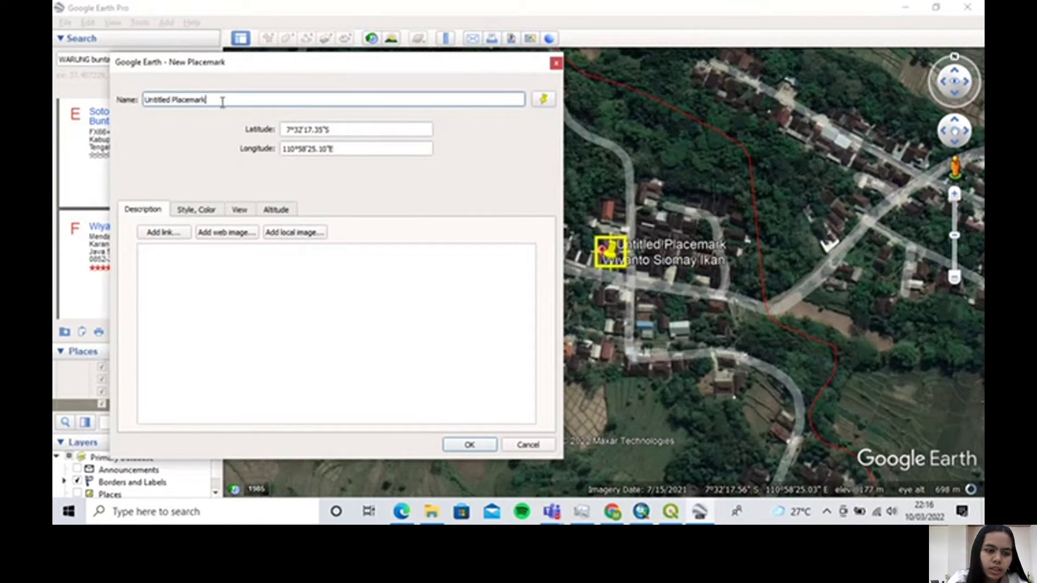
left_click_drag(222, 102, 143, 103)
type("W")
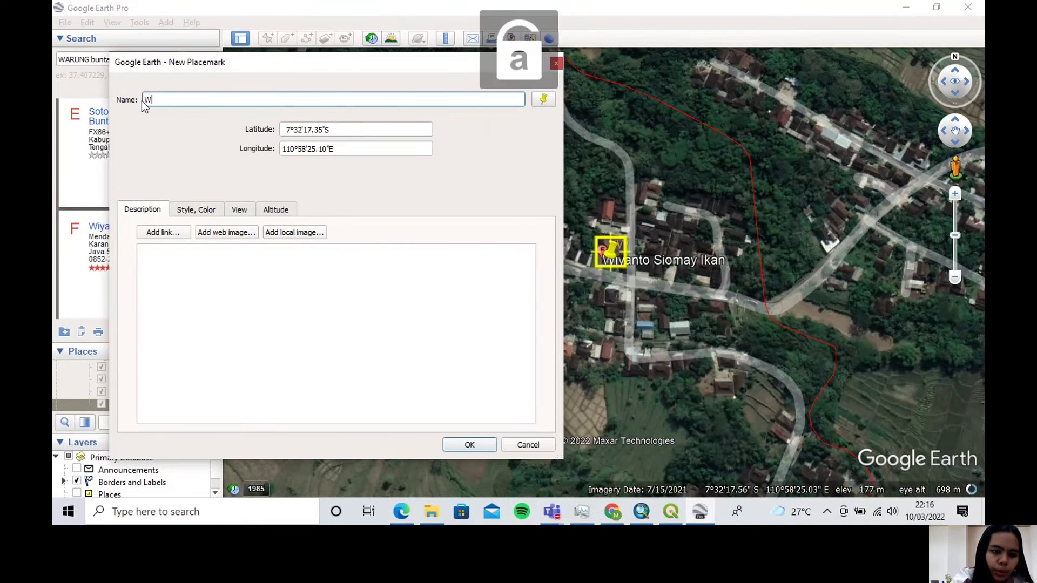
type("arung Wi")
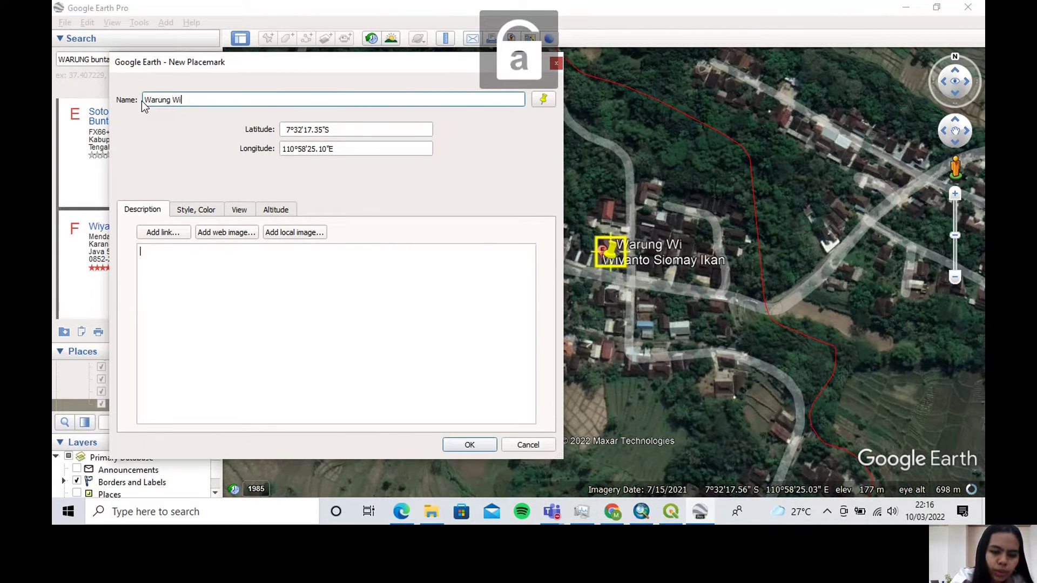
type("yanto S")
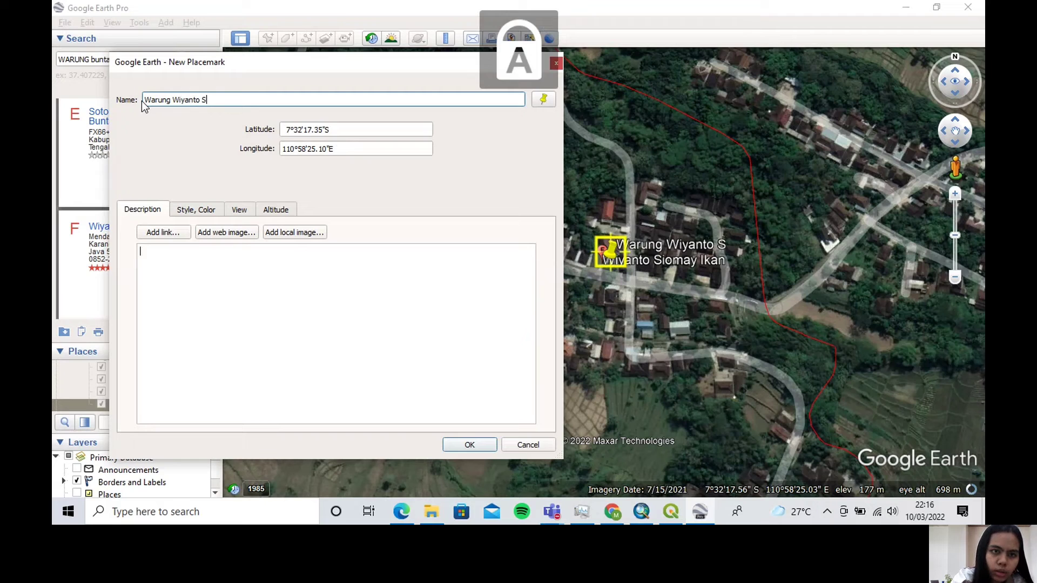
type("iomay ikan")
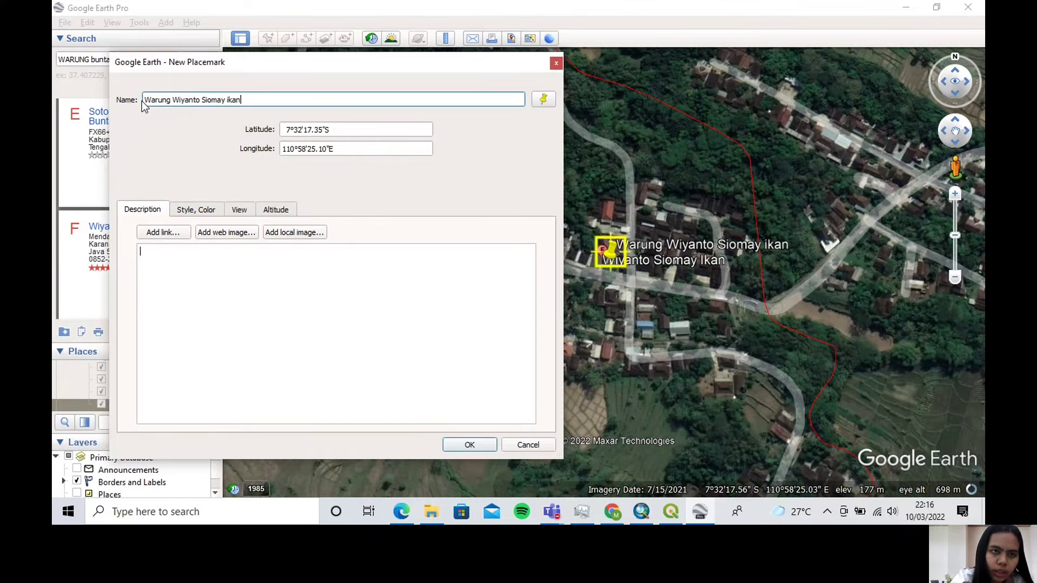
left_click(468, 446)
Fly to the warung Hananto result in the food stall search results
scroll(135, 242, "down", 3)
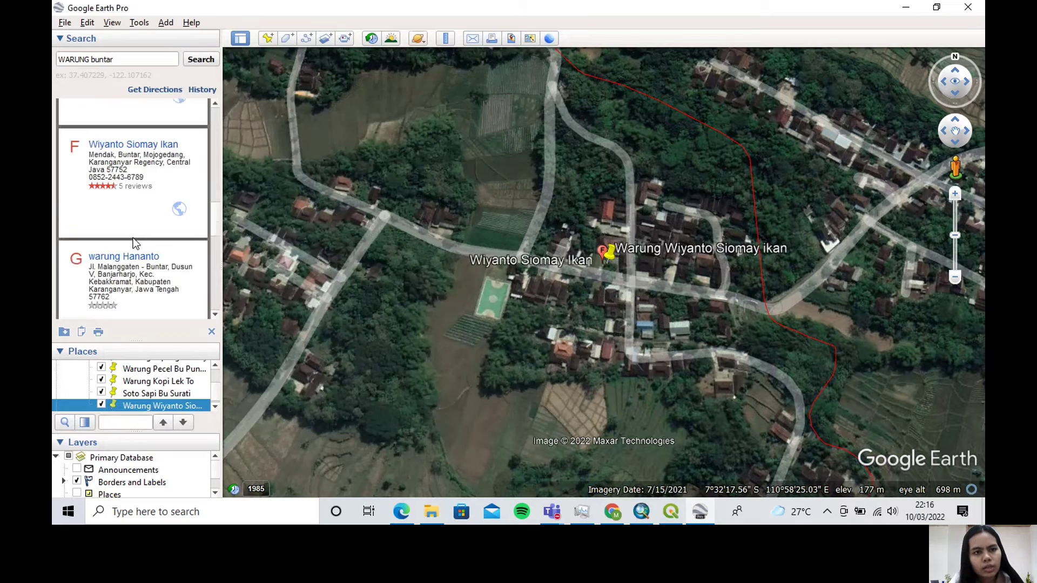
scroll(135, 242, "down", 1)
left_click(139, 175)
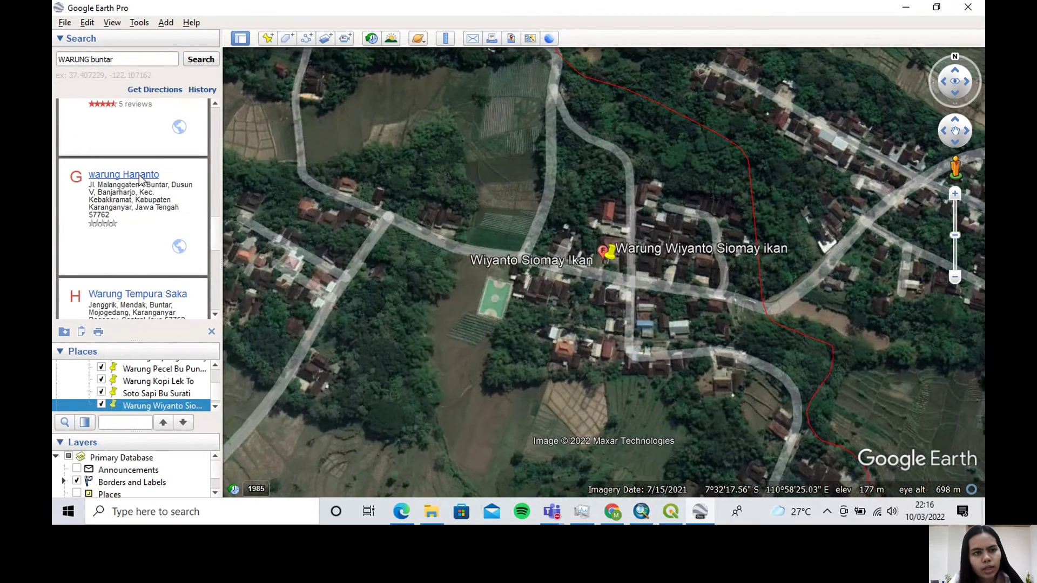
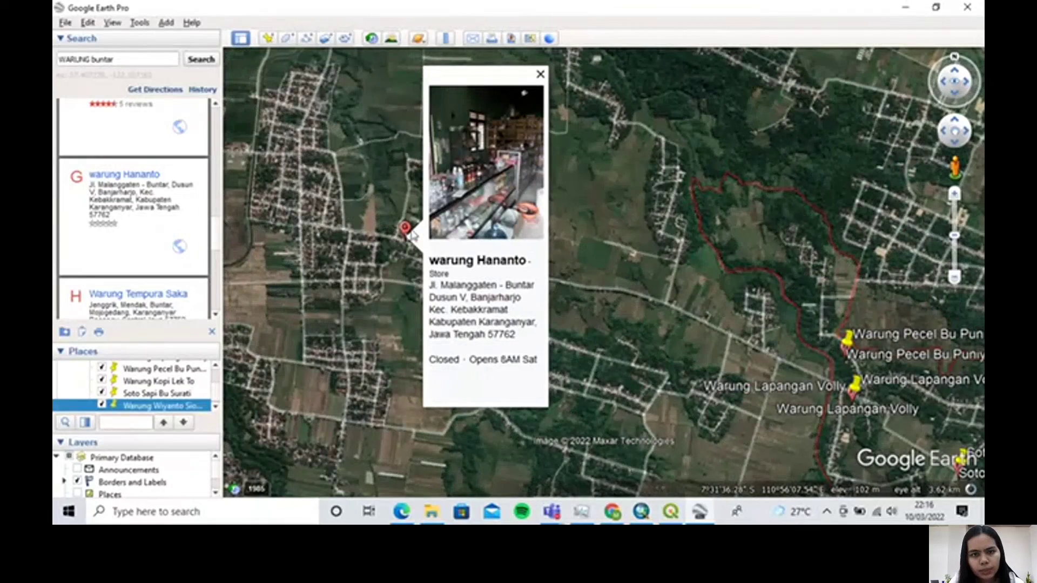
Fly to the Warung Tempura Saka result and place a new placemark beside it, at about 7°32'10.07"S, 110°58'20.04"E
scroll(180, 281, "down", 3)
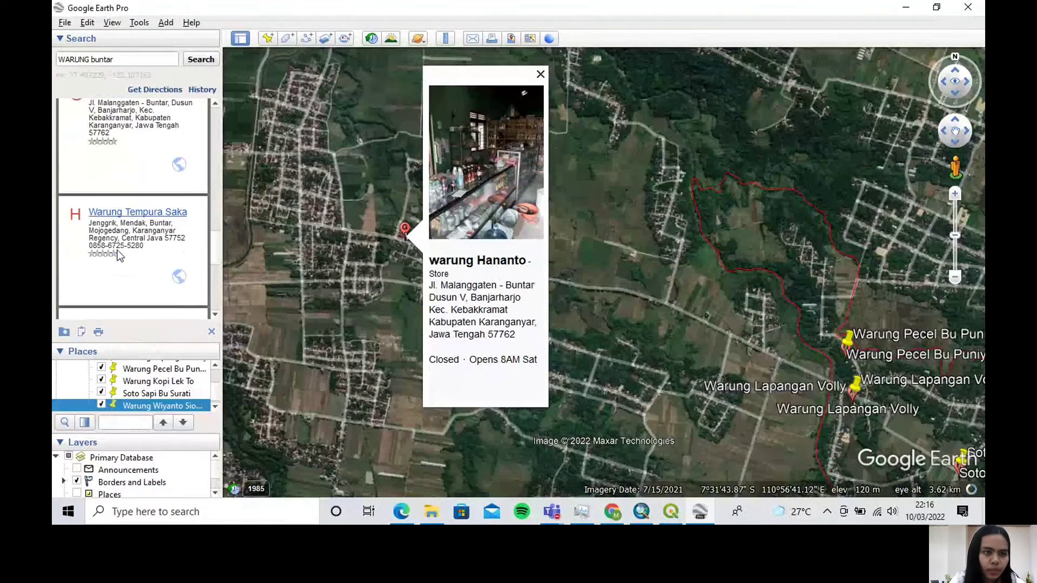
left_click(152, 214)
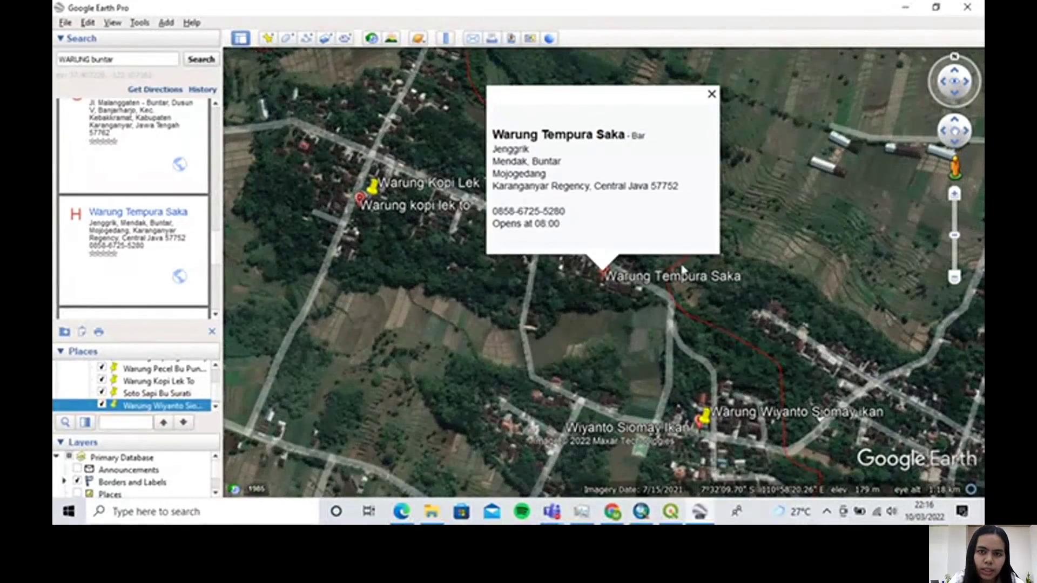
left_click(267, 40)
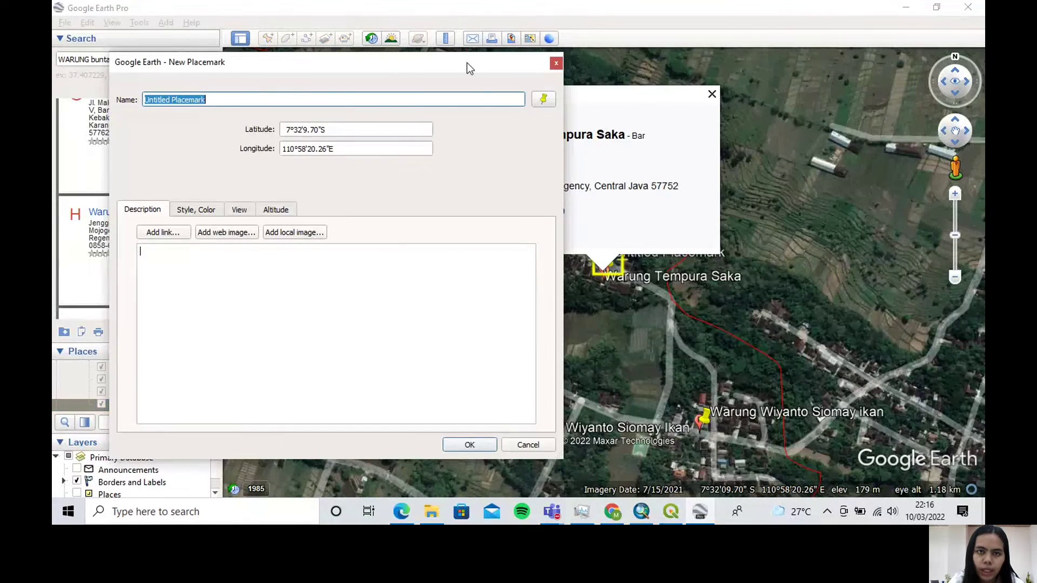
left_click_drag(466, 63, 416, 68)
scroll(598, 250, "up", 2)
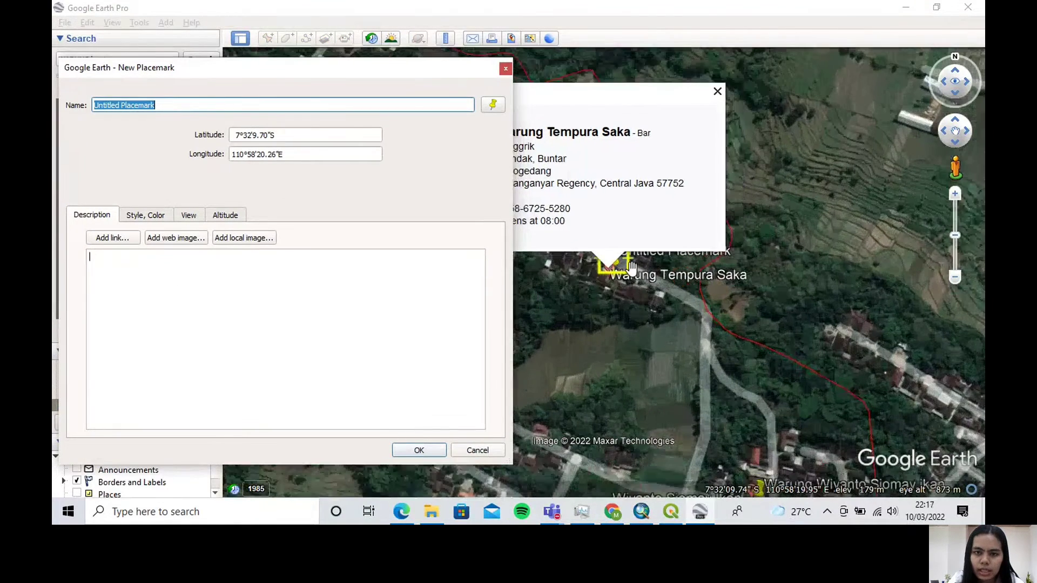
left_click(717, 92)
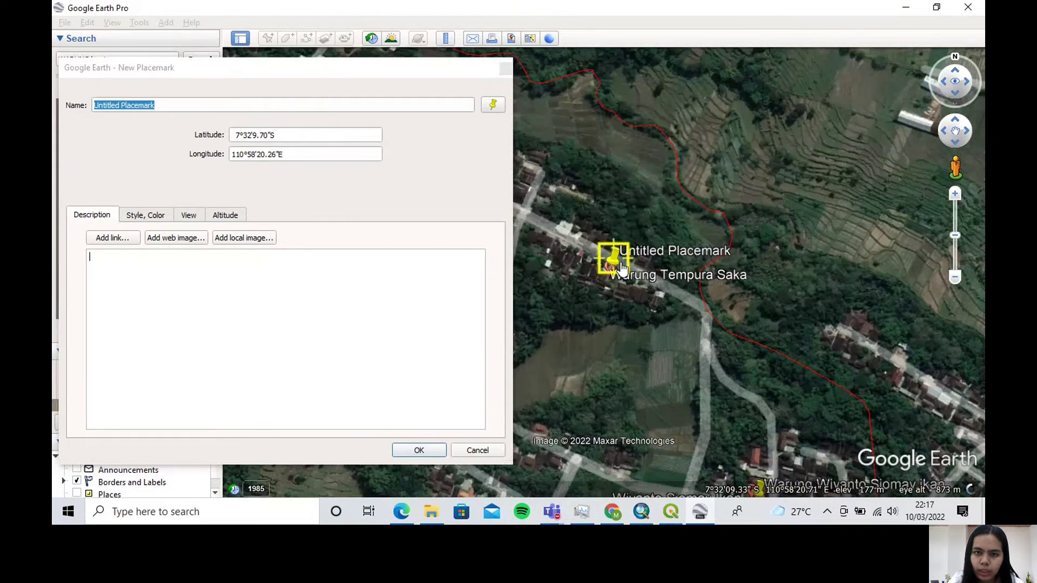
left_click_drag(621, 267, 606, 289)
left_click(337, 67)
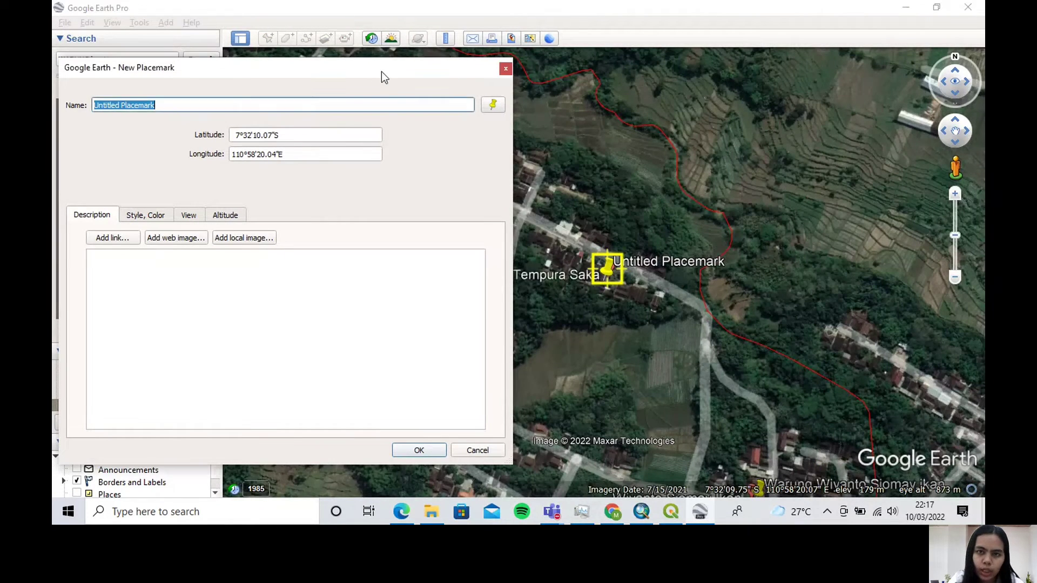
Name the new placemark "Warung Tempura Saka" and accept it
left_click_drag(361, 73, 566, 77)
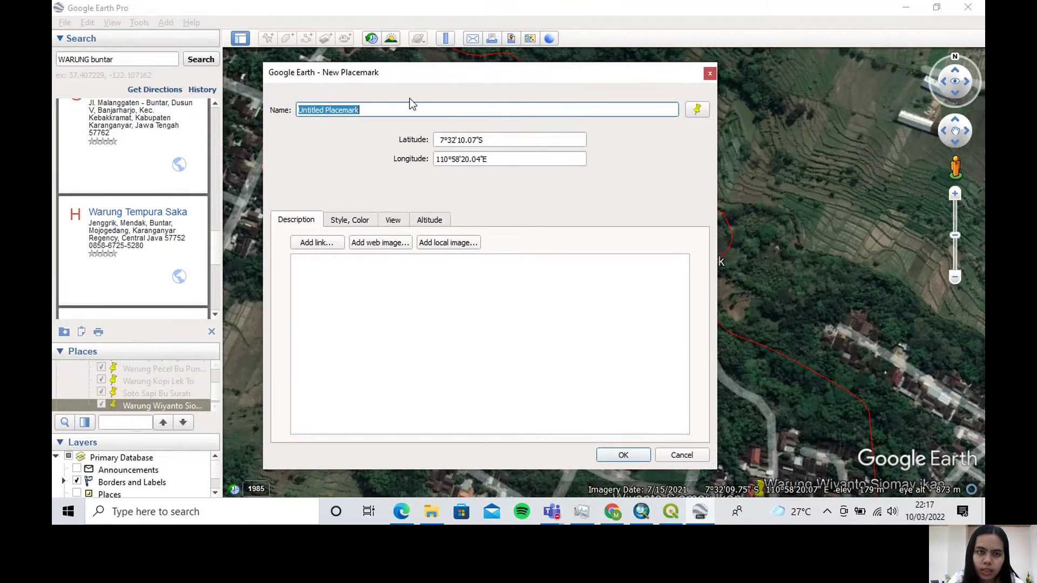
left_click(371, 110)
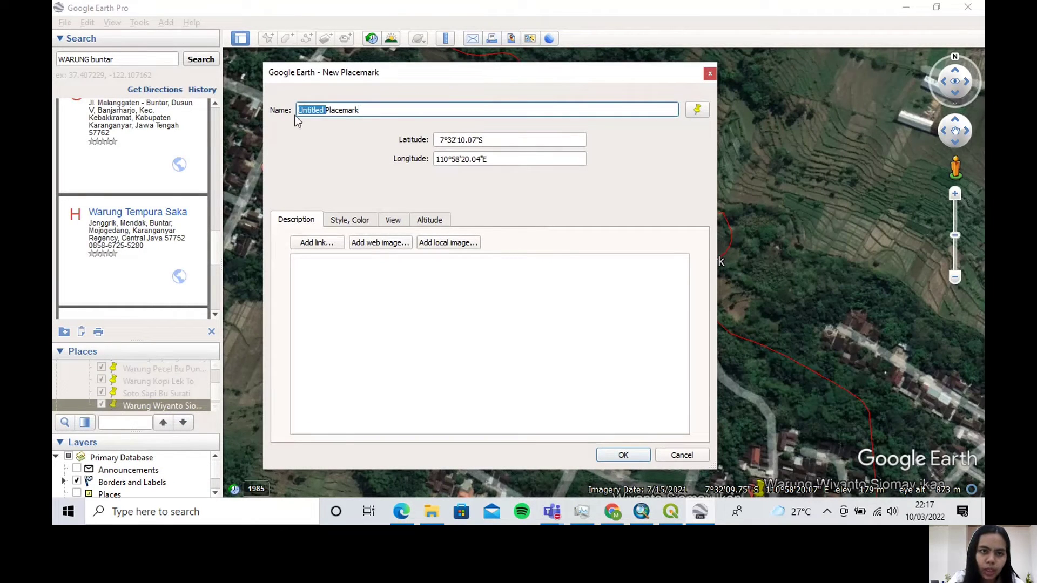
left_click_drag(373, 110, 299, 106)
type("W")
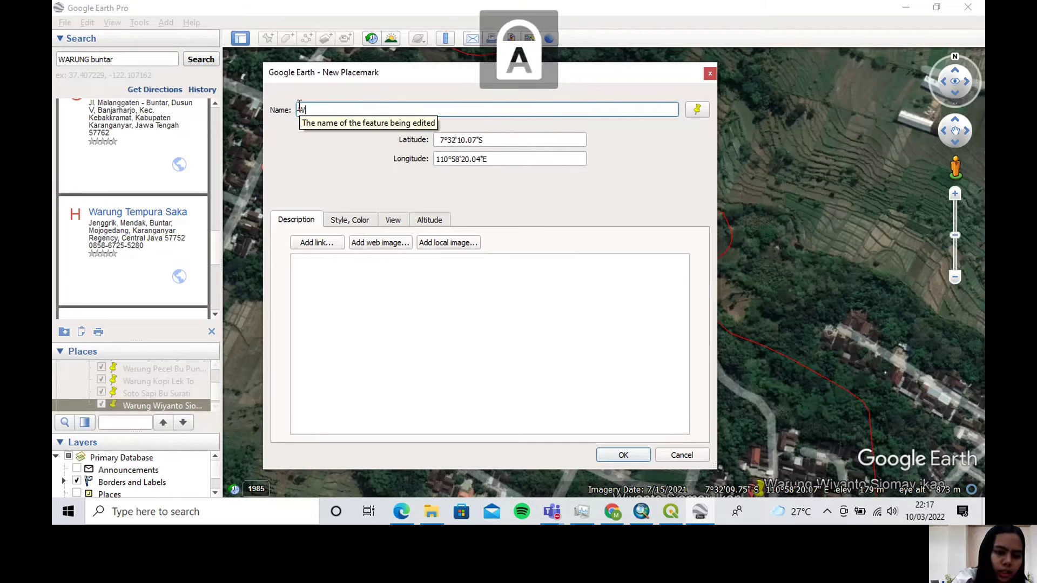
type("arung Te")
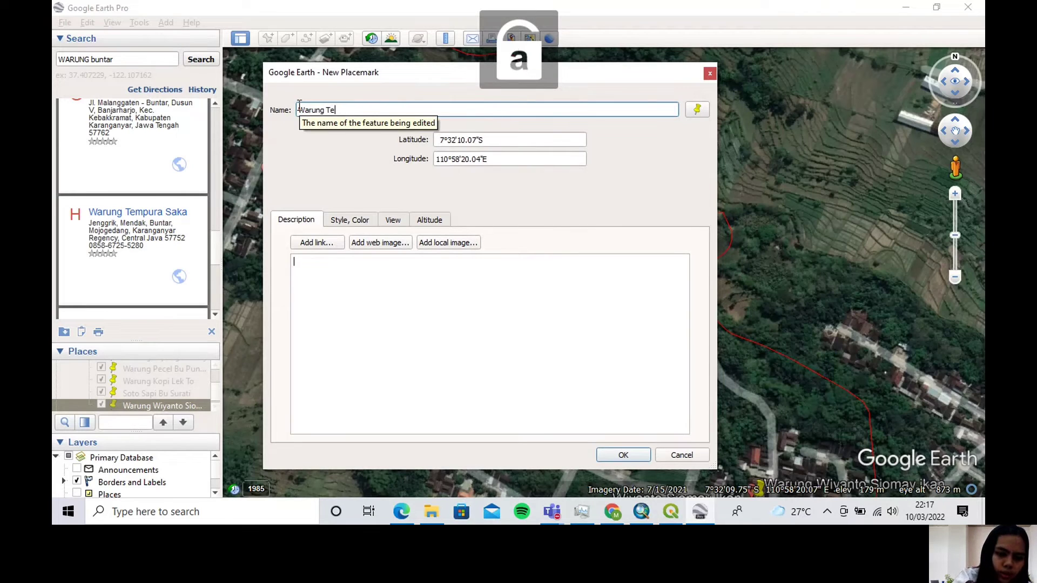
type("mpura Sa")
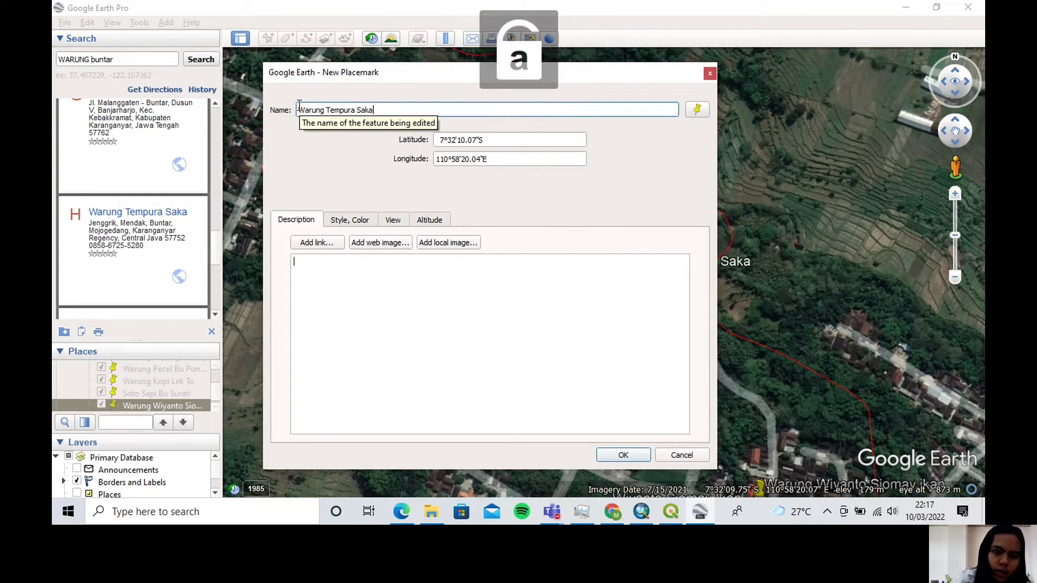
type("ka")
left_click(629, 455)
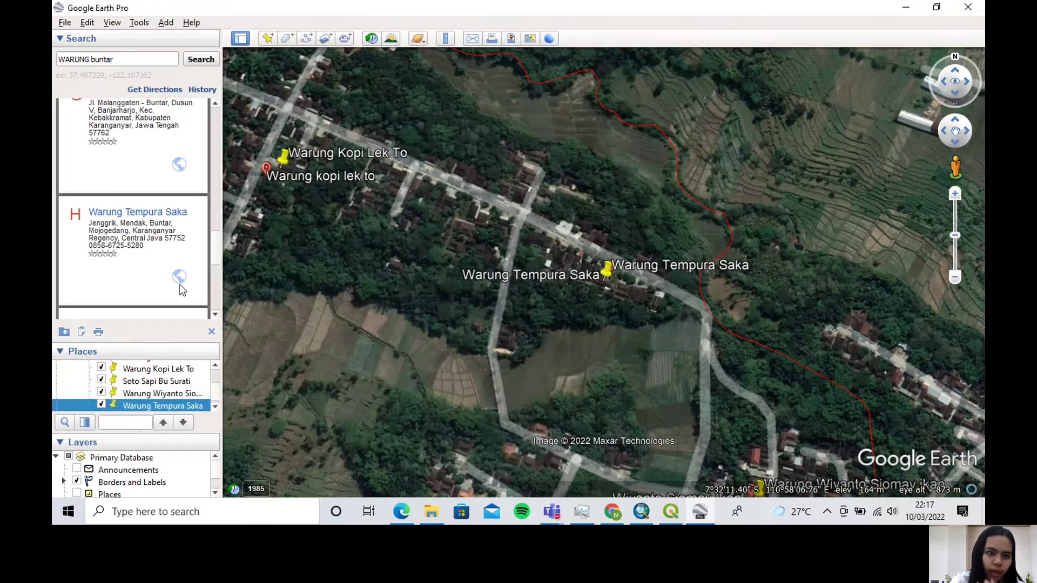
Check the remaining food stall results, and save the Warung di Desa Buntar place as the KMZ file "Warung di Desa Buntar FIX" in Downloads
scroll(154, 271, "down", 2)
scroll(154, 270, "down", 1)
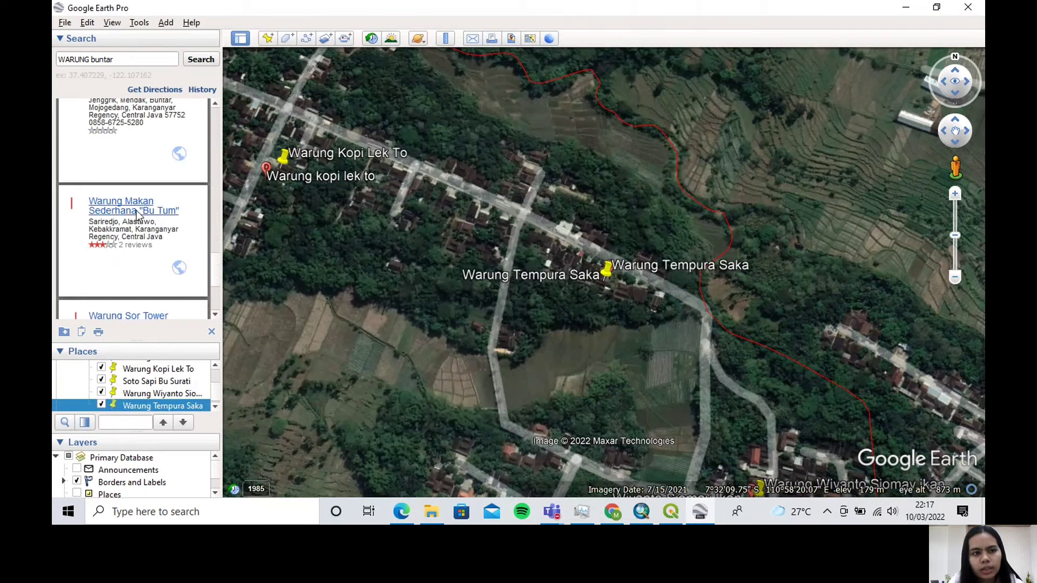
scroll(140, 254, "down", 1)
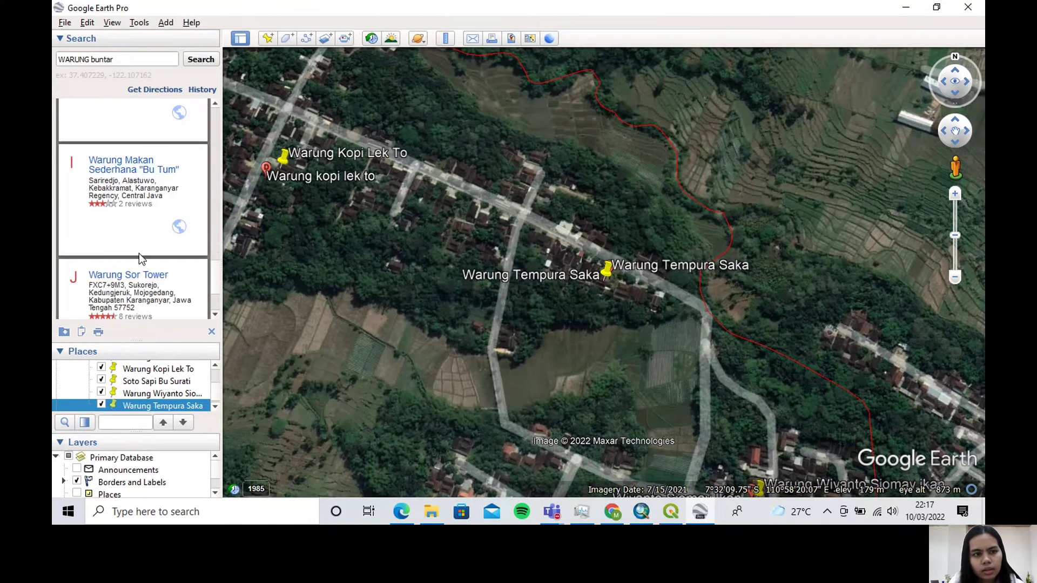
scroll(140, 261, "up", 3)
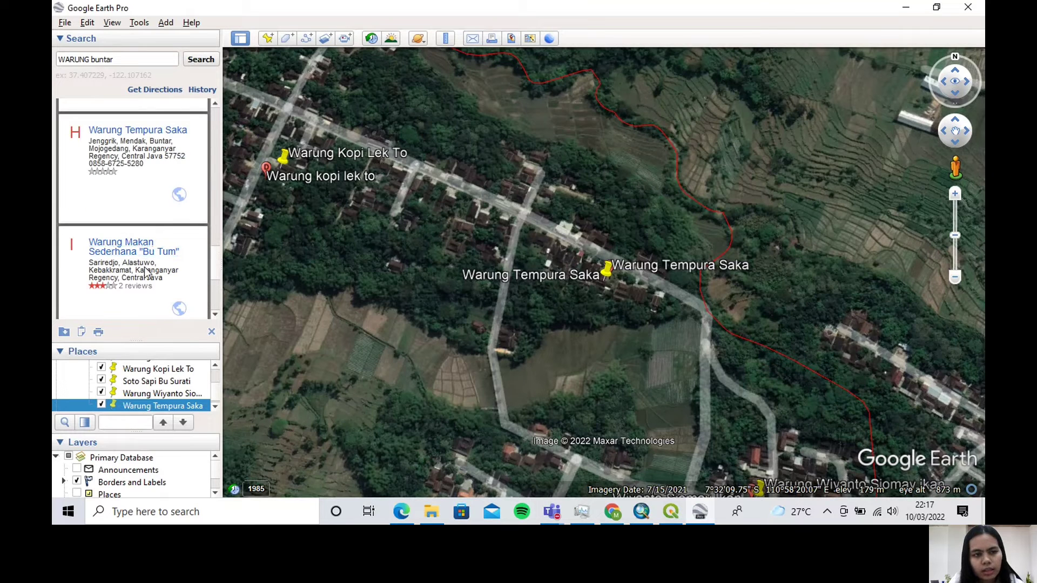
scroll(146, 273, "up", 1)
scroll(173, 389, "up", 2)
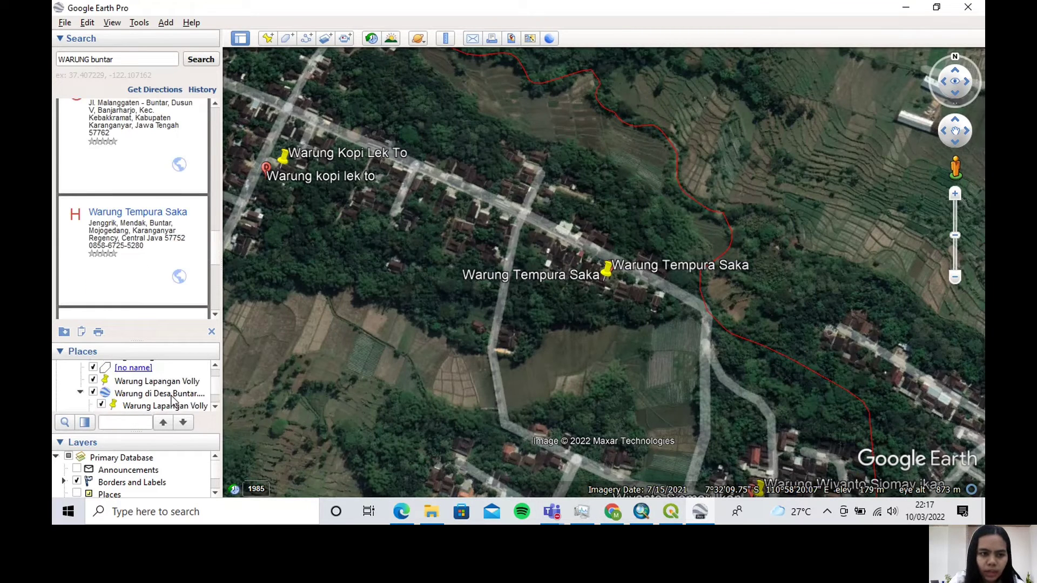
left_click(172, 395)
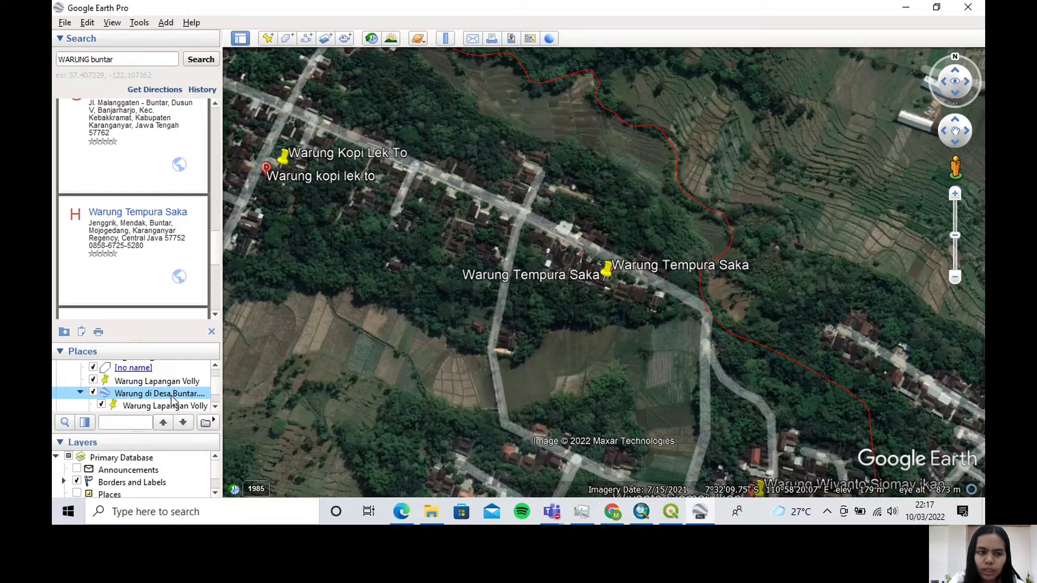
right_click(172, 398)
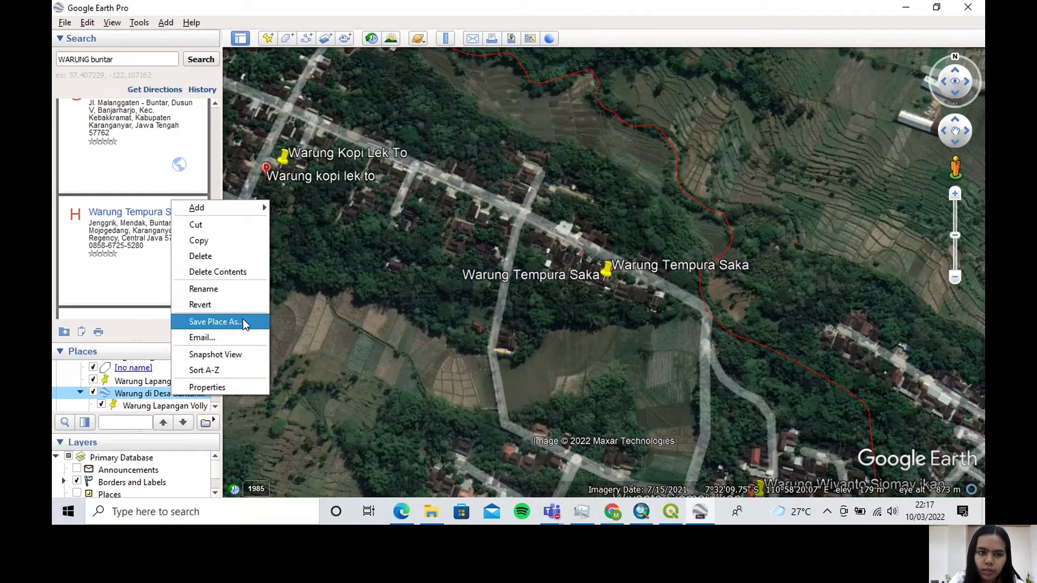
left_click(215, 322)
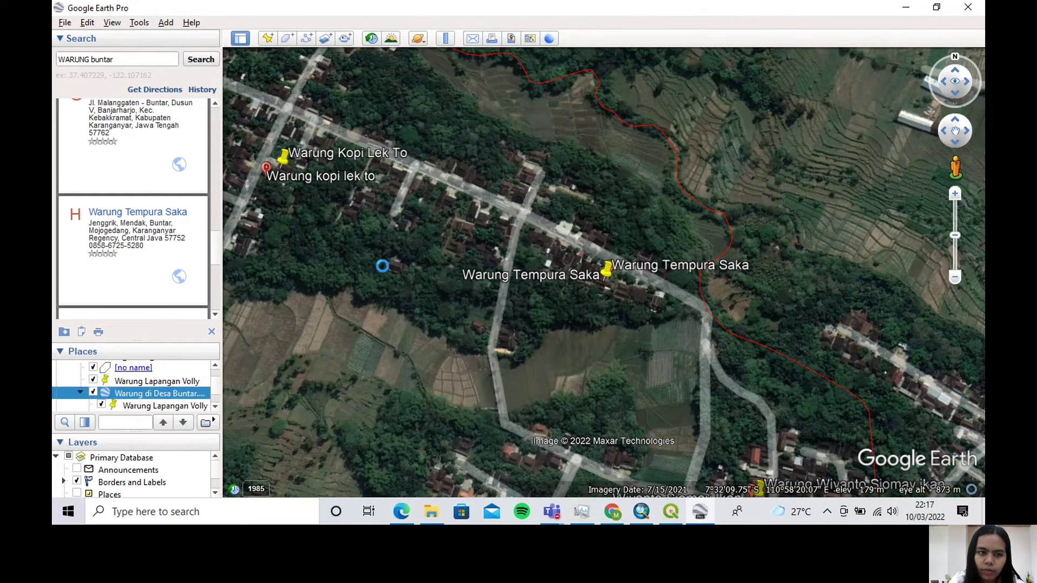
key("Caps_Lock")
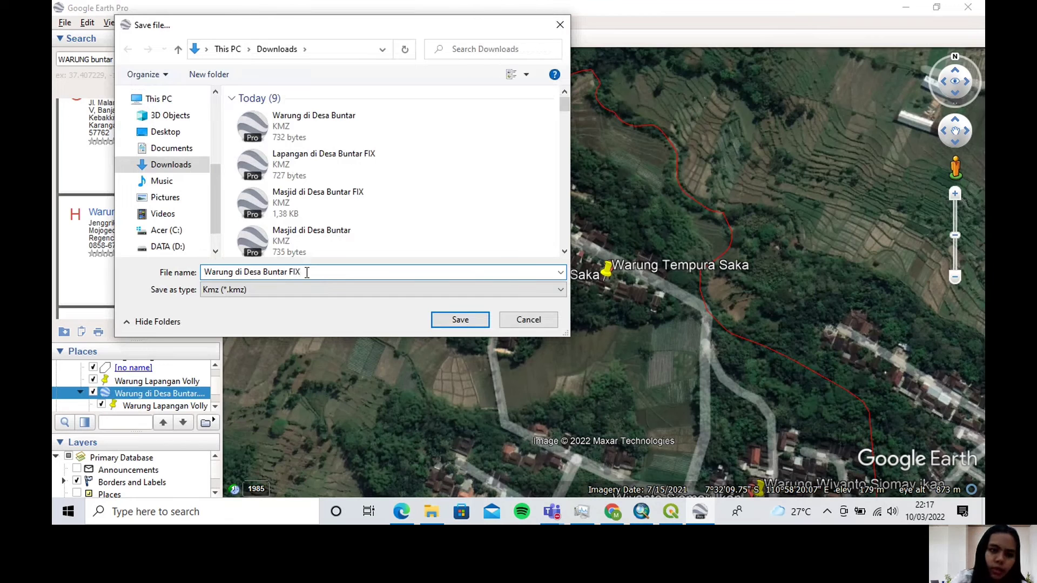
left_click(470, 323)
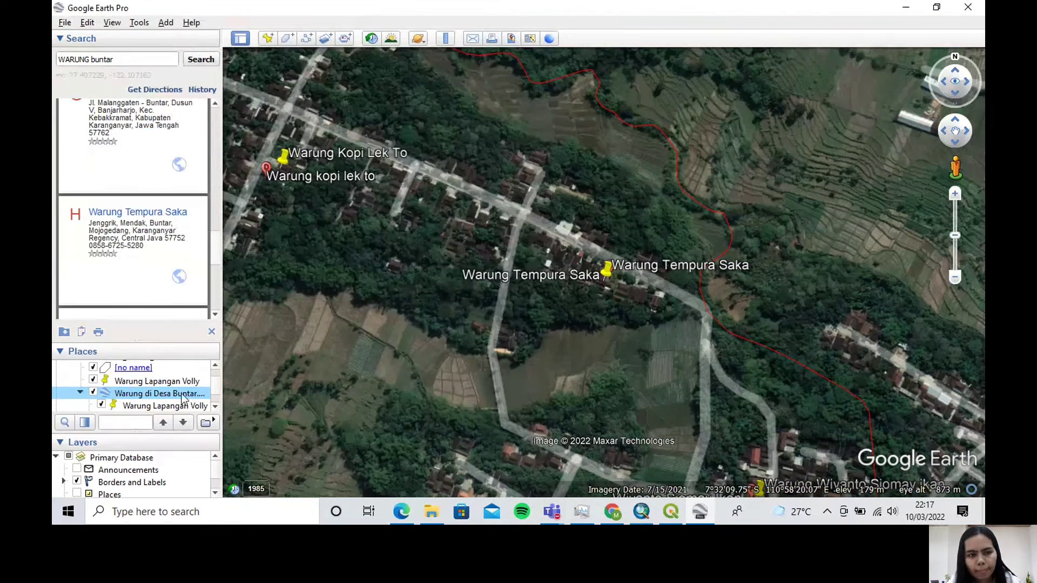
scroll(185, 397, "down", 1)
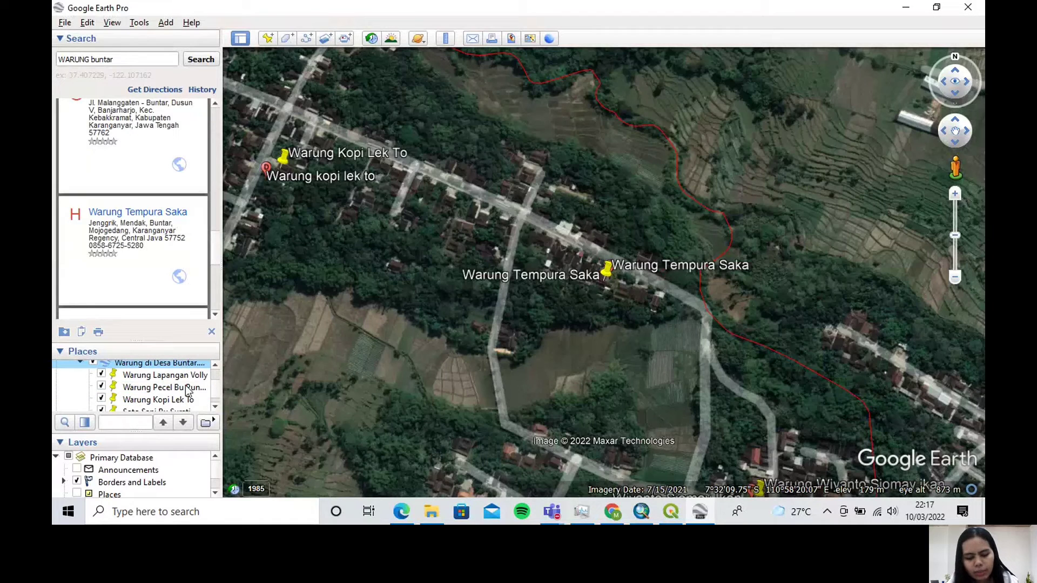
scroll(188, 390, "up", 4)
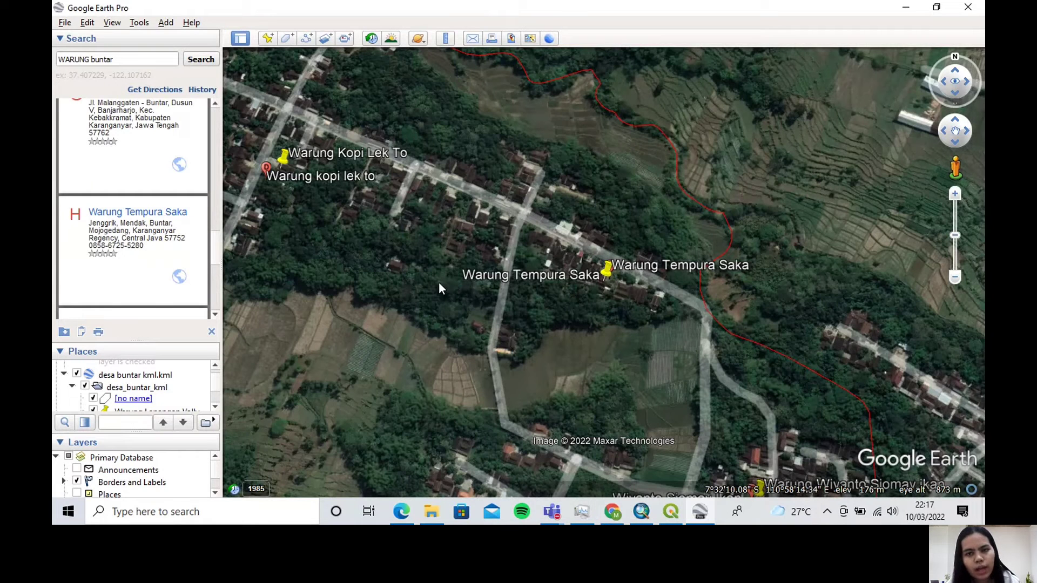
scroll(438, 288, "down", 1)
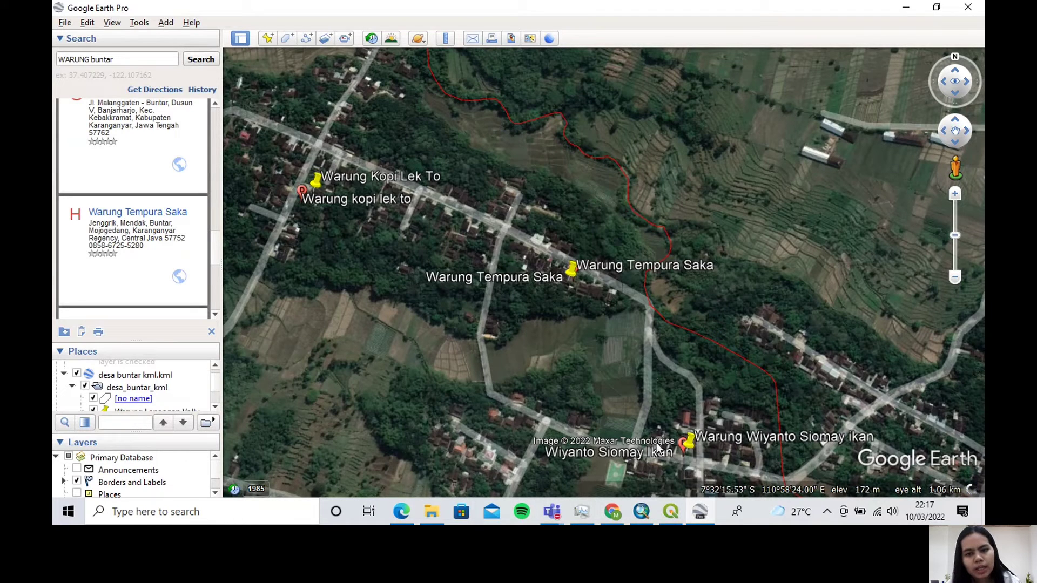
Switch to QGIS and add "SD di Desa Buntar FIX" from the Downloads folder as a layer
left_click(700, 517)
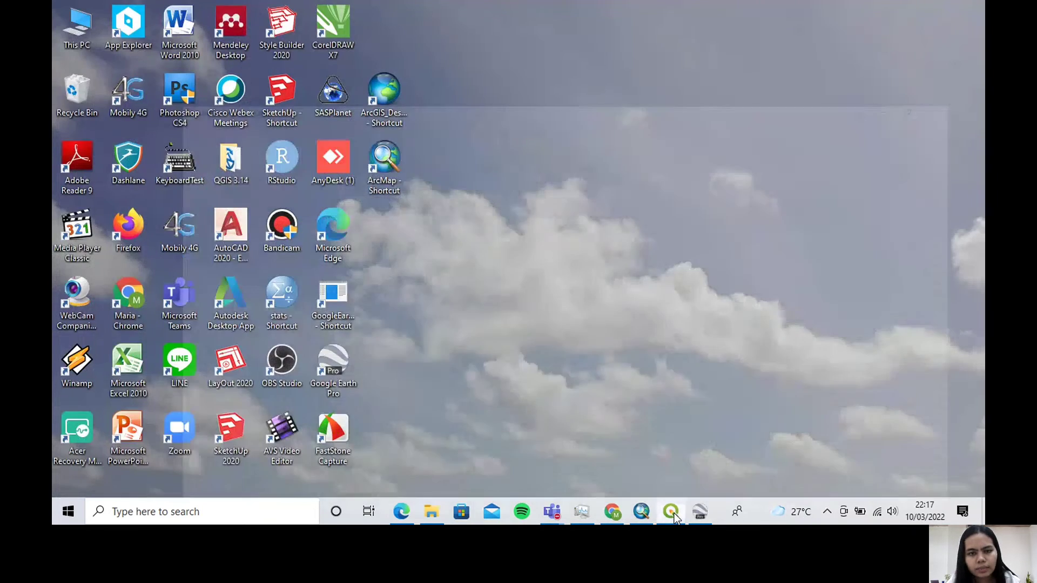
left_click(673, 513)
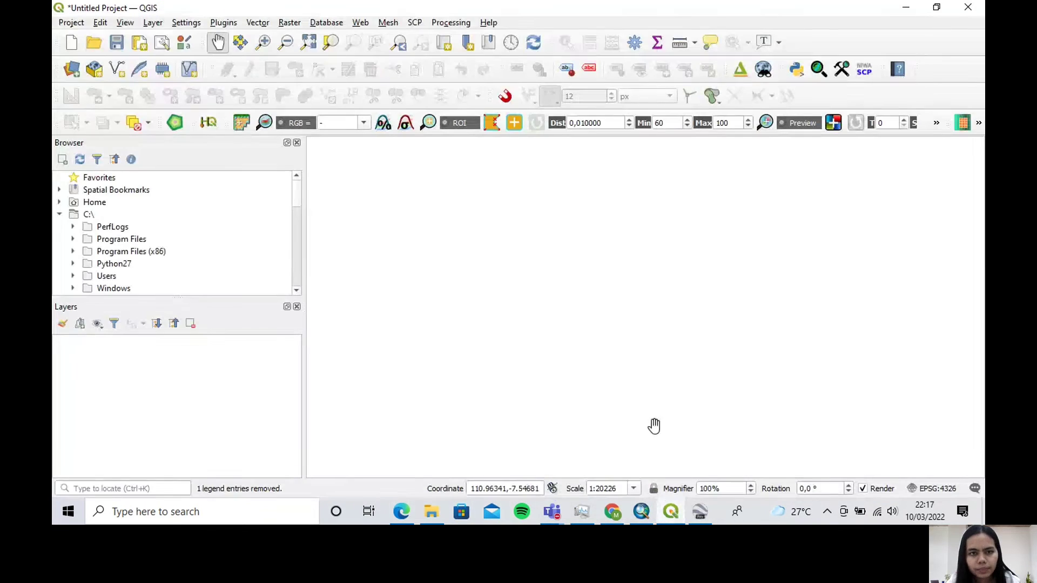
left_click(432, 514)
scroll(648, 359, "up", 1)
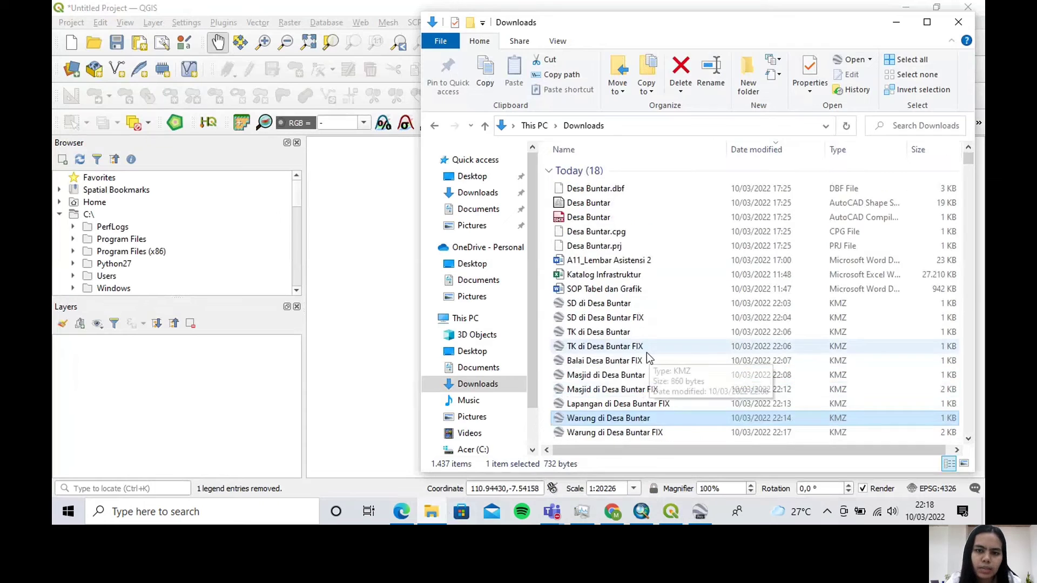
scroll(648, 359, "down", 2)
left_click(610, 340)
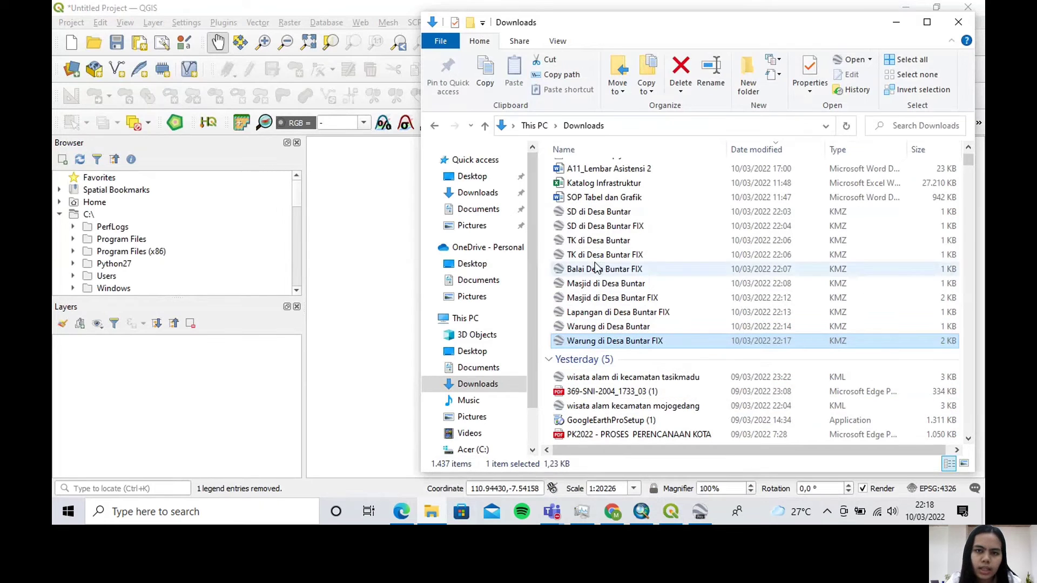
left_click_drag(602, 226, 248, 381)
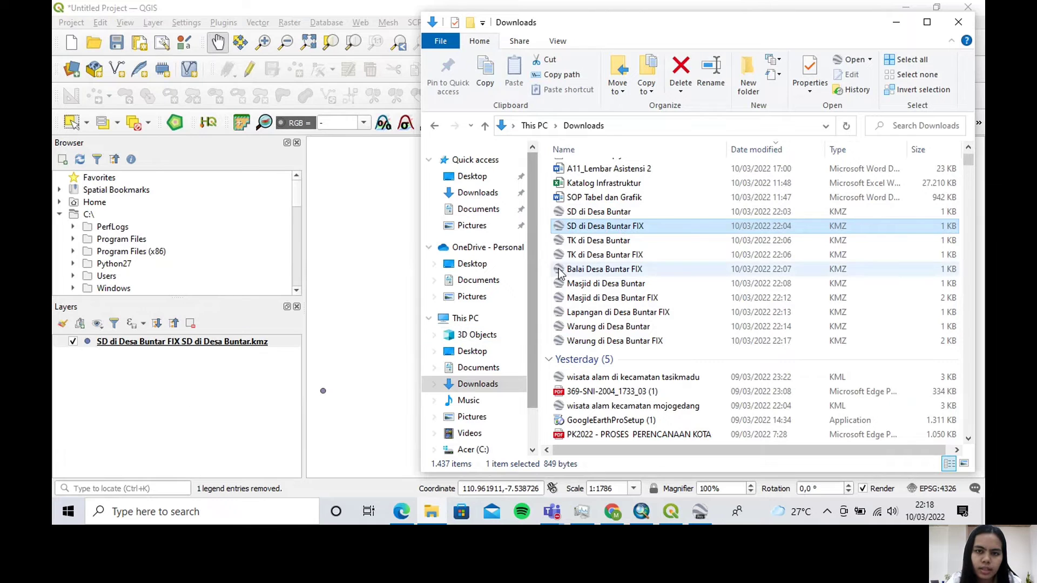
Add the KMZ files "TK di Desa Buntar FIX" and "Balai Desa Buntar FIX" from Downloads as layers
left_click(587, 256)
left_click_drag(596, 260, 199, 412)
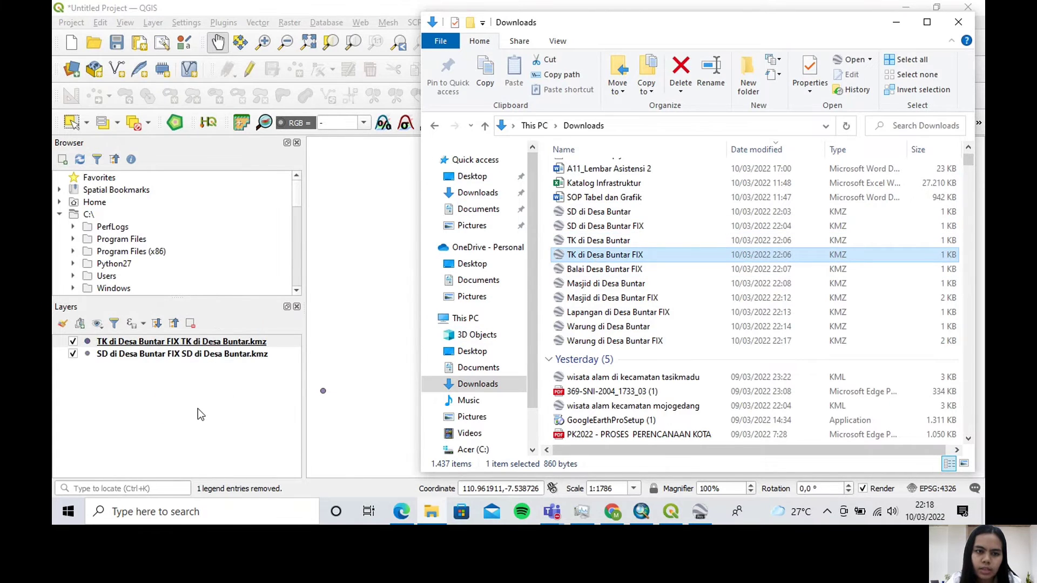
left_click(612, 273)
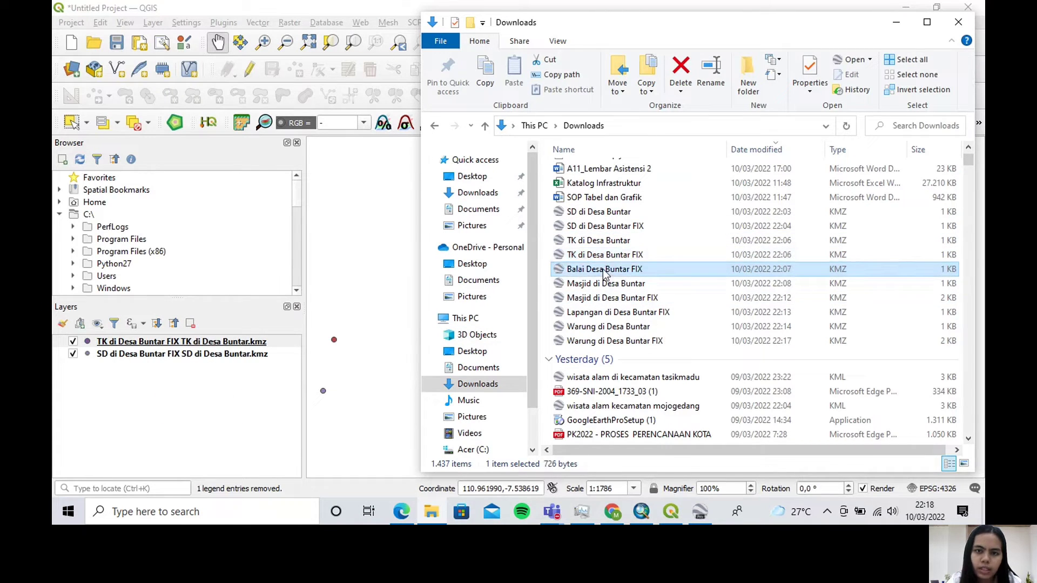
left_click_drag(372, 324, 212, 415)
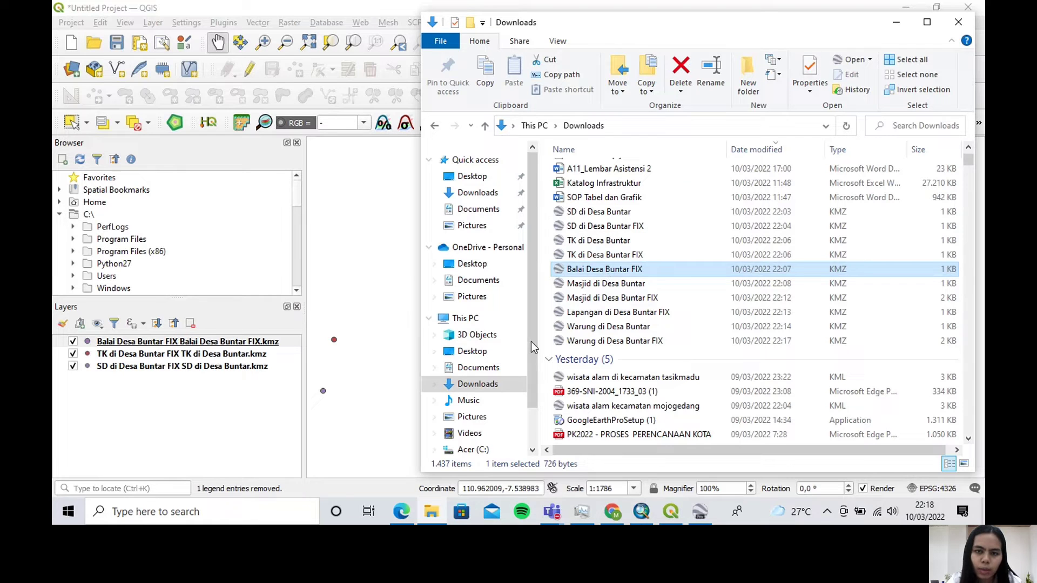
Add the mosque file "Masjid di Desa Buntar FIX" from Downloads as a layer
left_click(606, 280)
mouse_move(605, 279)
left_mouse_down()
mouse_move(441, 328)
mouse_move(326, 401)
mouse_move(611, 290)
left_mouse_up()
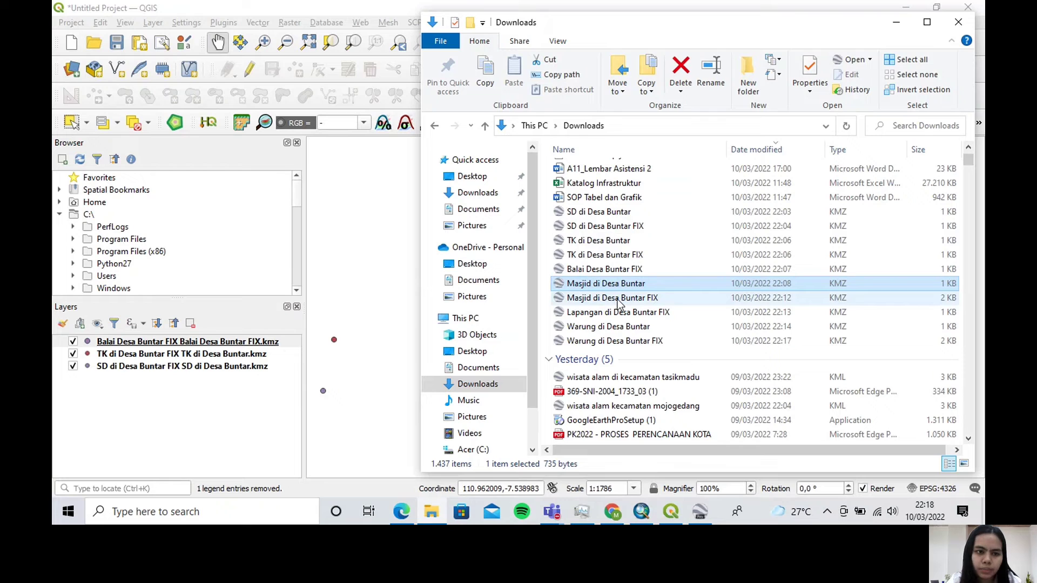
left_click(618, 300)
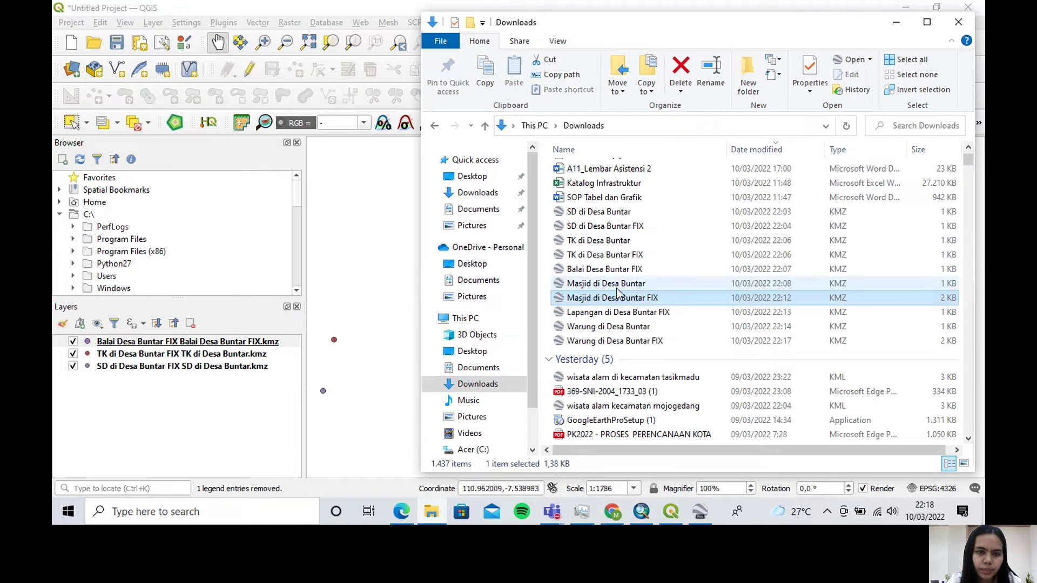
left_click_drag(619, 302, 244, 427)
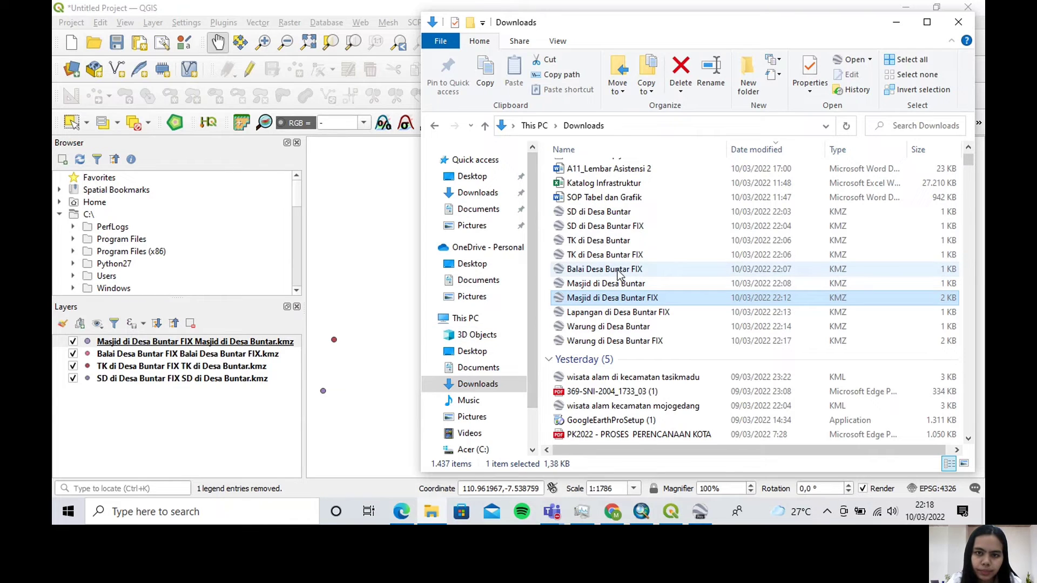
Add the KMZ files "Lapangan di Desa Buntar FIX" and "Warung di Desa Buntar FIX" from Downloads as layers
left_click(635, 317)
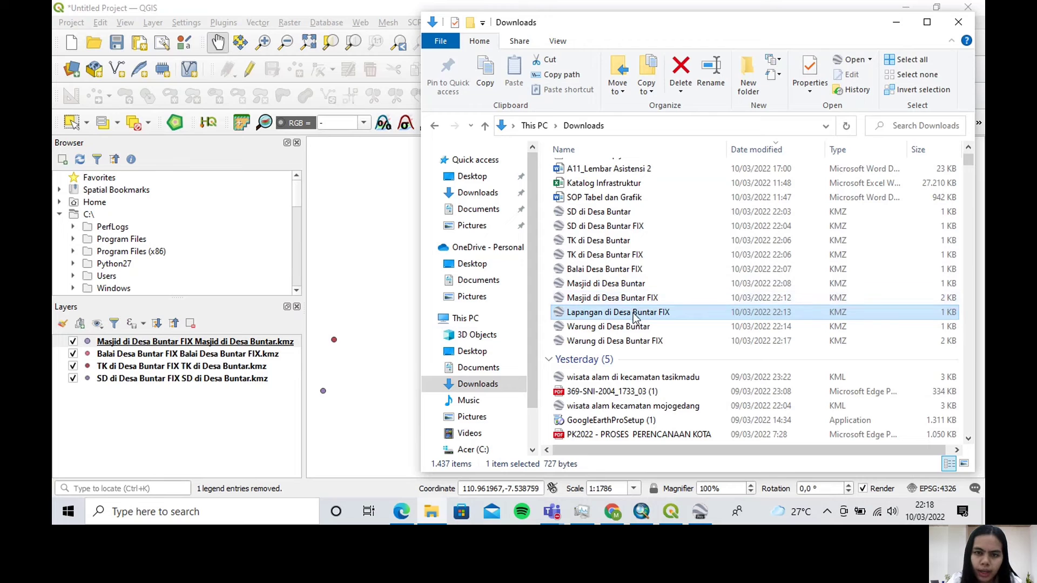
left_click_drag(636, 317, 221, 413)
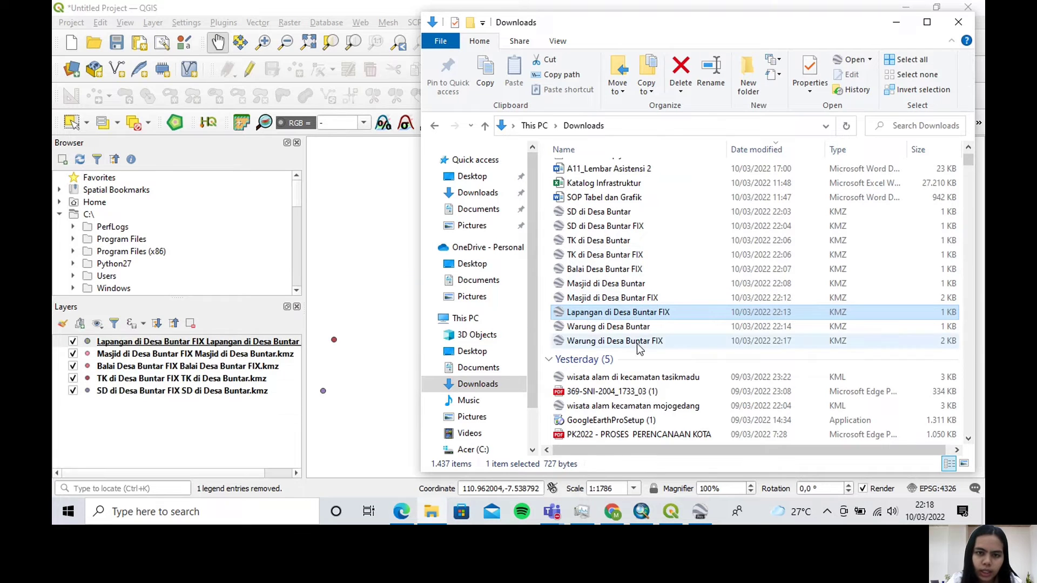
left_click(639, 346)
left_click_drag(640, 347, 255, 454)
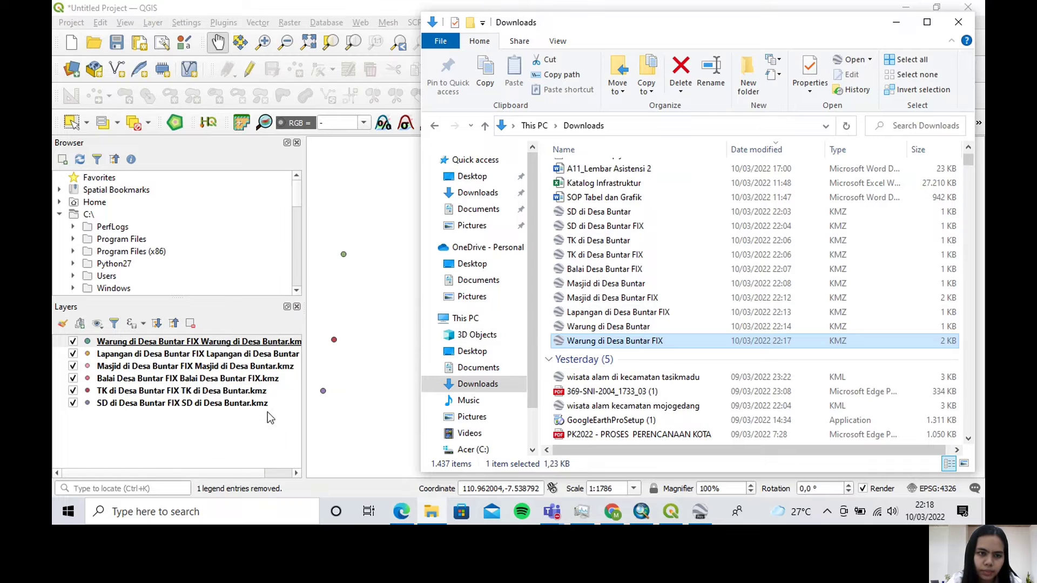
left_click(302, 384)
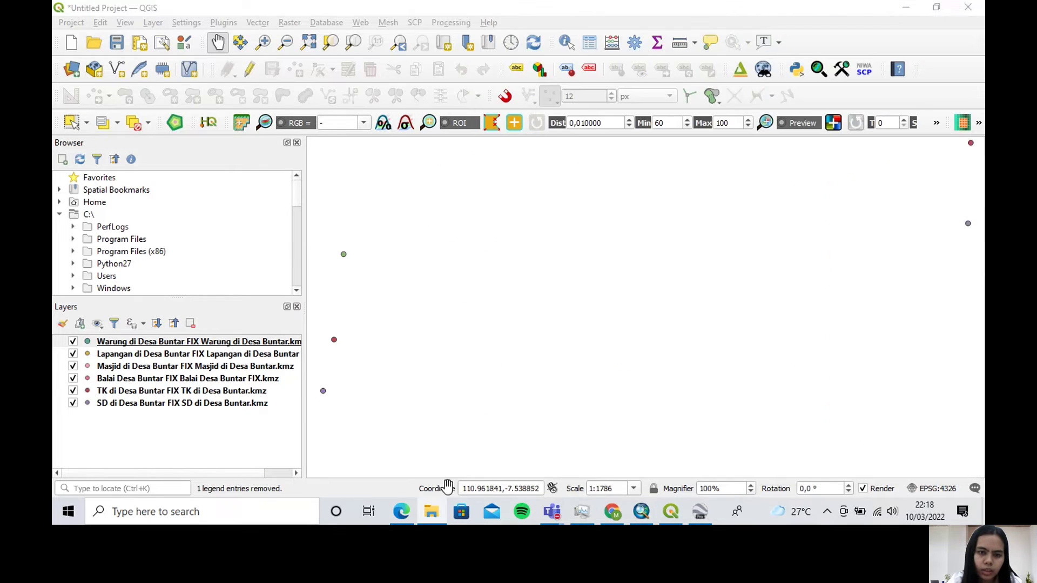
scroll(562, 303, "down", 3)
scroll(587, 308, "down", 1)
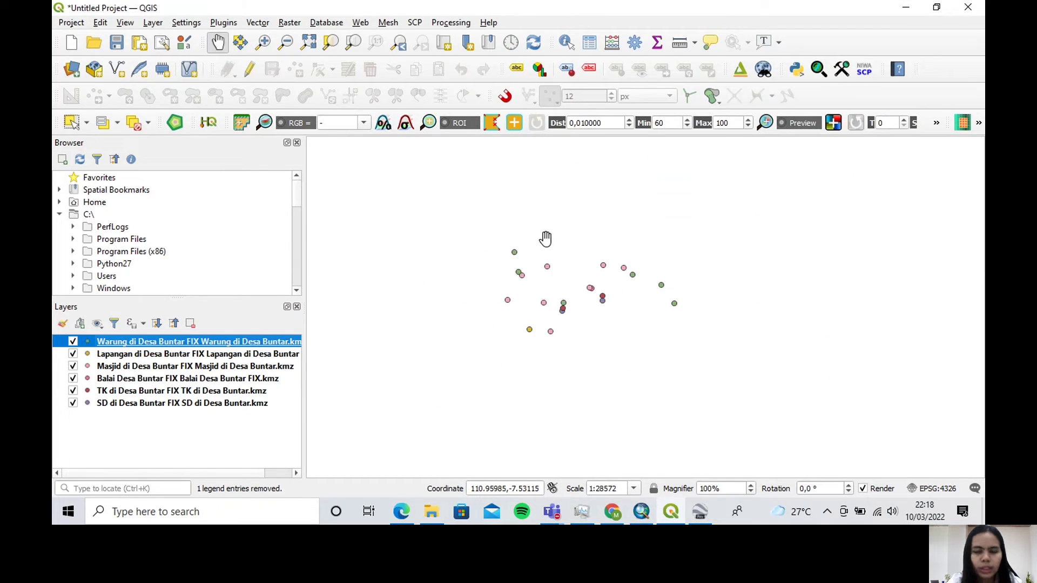
scroll(544, 243, "up", 1)
scroll(599, 405, "down", 1)
scroll(599, 407, "up", 1)
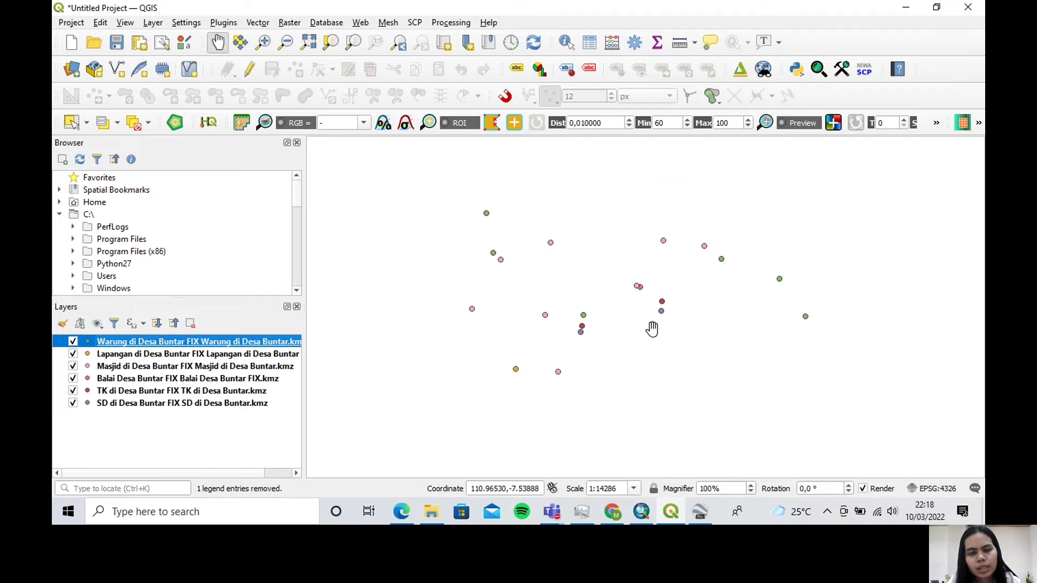
Add the village boundary shapefile "Desa Buntar" from the Downloads folder as a layer
left_click(433, 511)
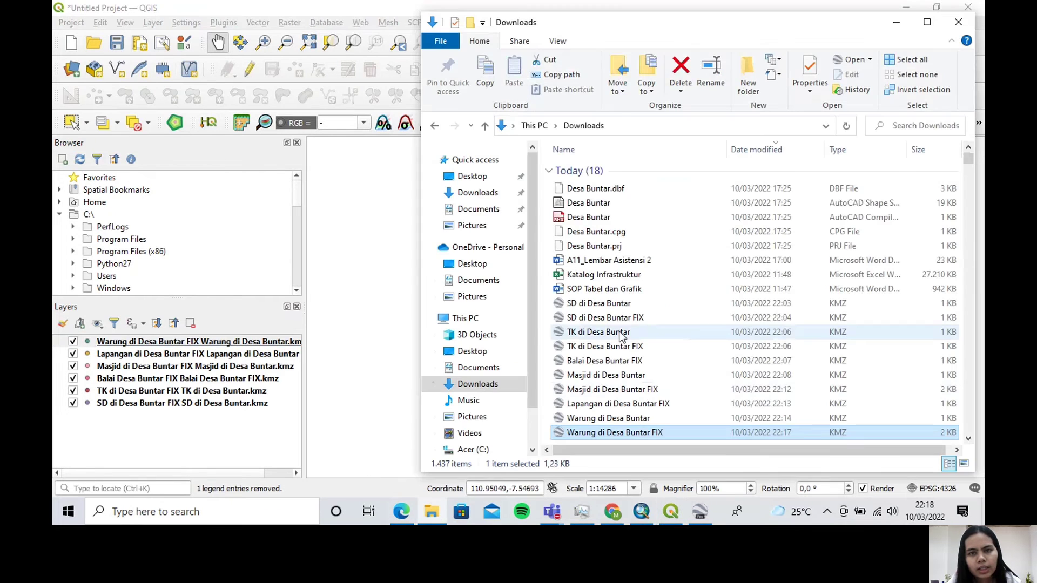
left_click(585, 207)
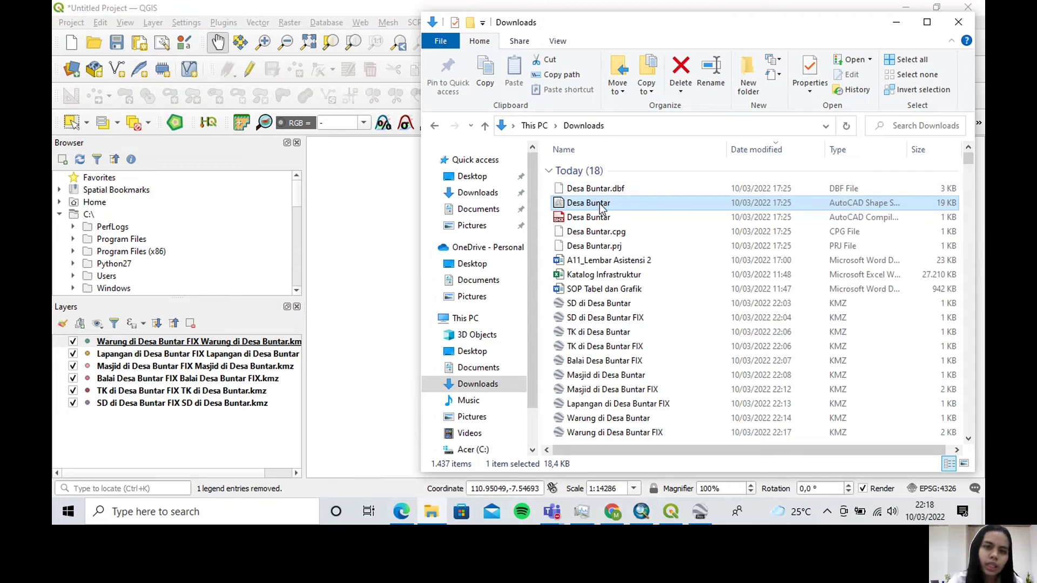
left_click_drag(604, 210, 327, 348)
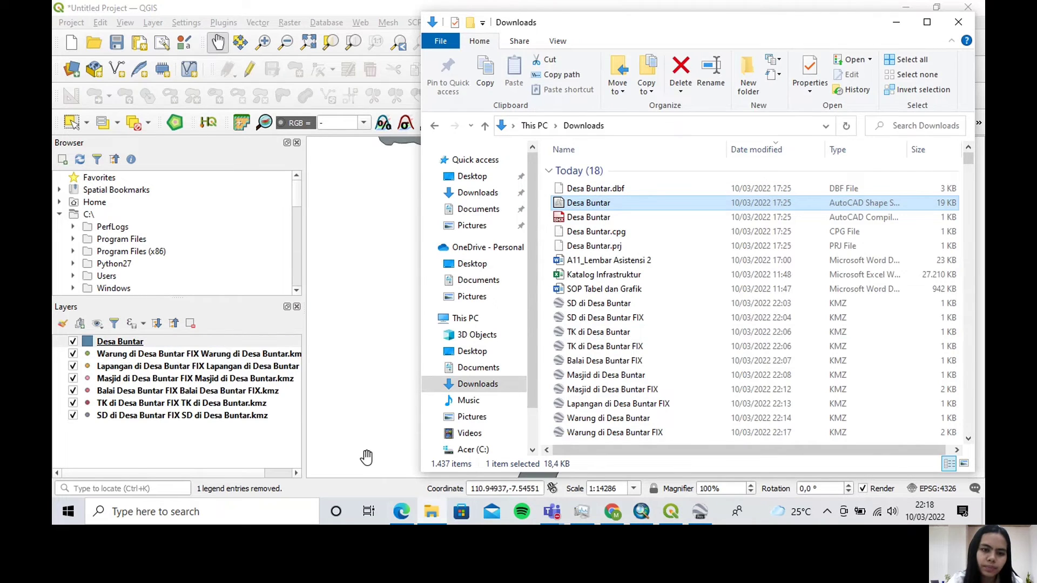
left_click(431, 512)
Place the Desa Buntar polygon layer beneath all the point layers and zoom to its extent
left_click_drag(183, 345, 187, 427)
scroll(559, 332, "down", 1)
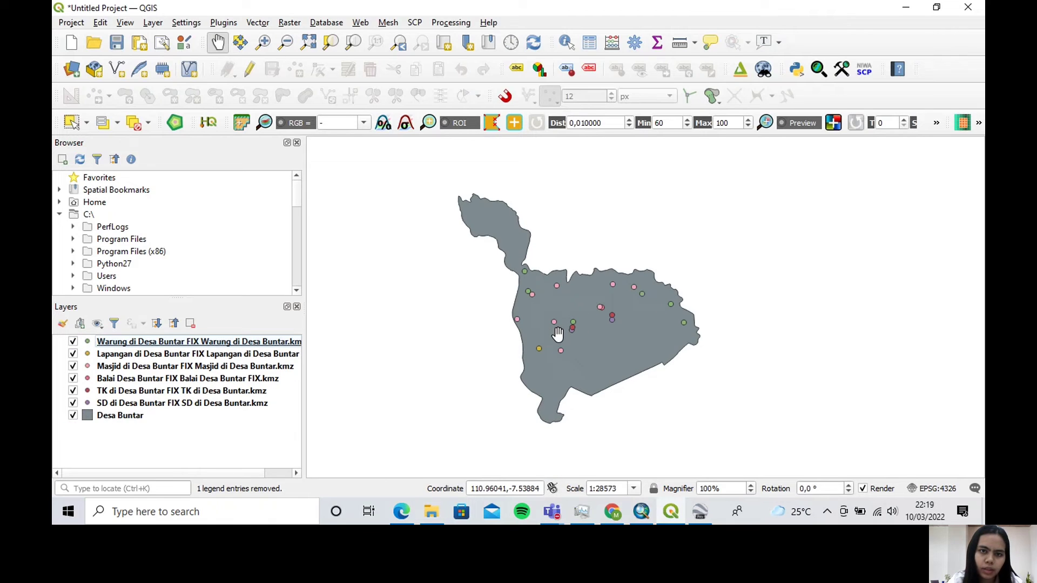
right_click(153, 417)
left_click(306, 134)
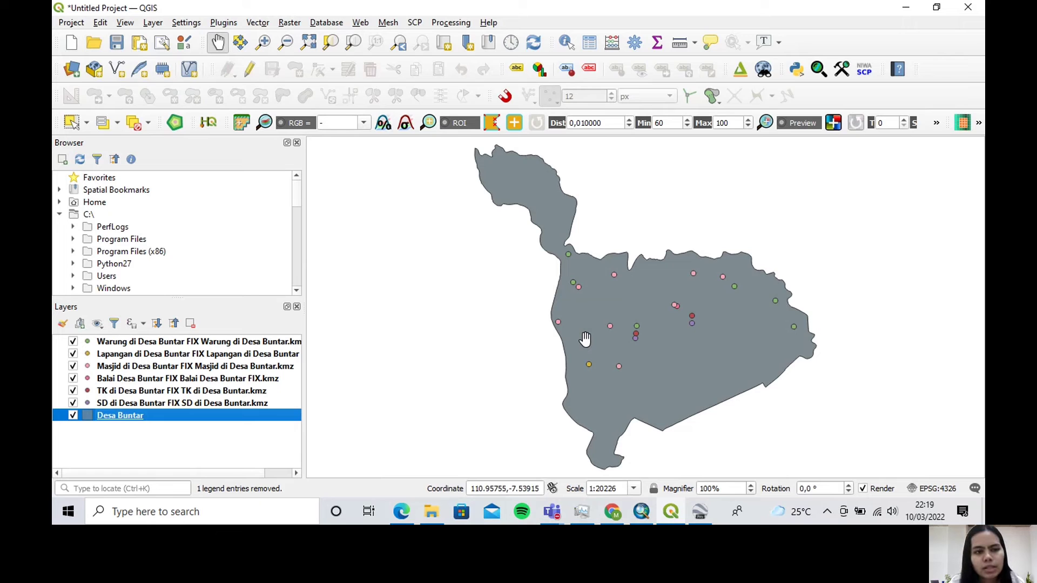
Set up an export of the Warung di Desa Buntar FIX layer as an ESRI Shapefile with Point geometry in EPSG:4326 - WGS 84
left_click(211, 344)
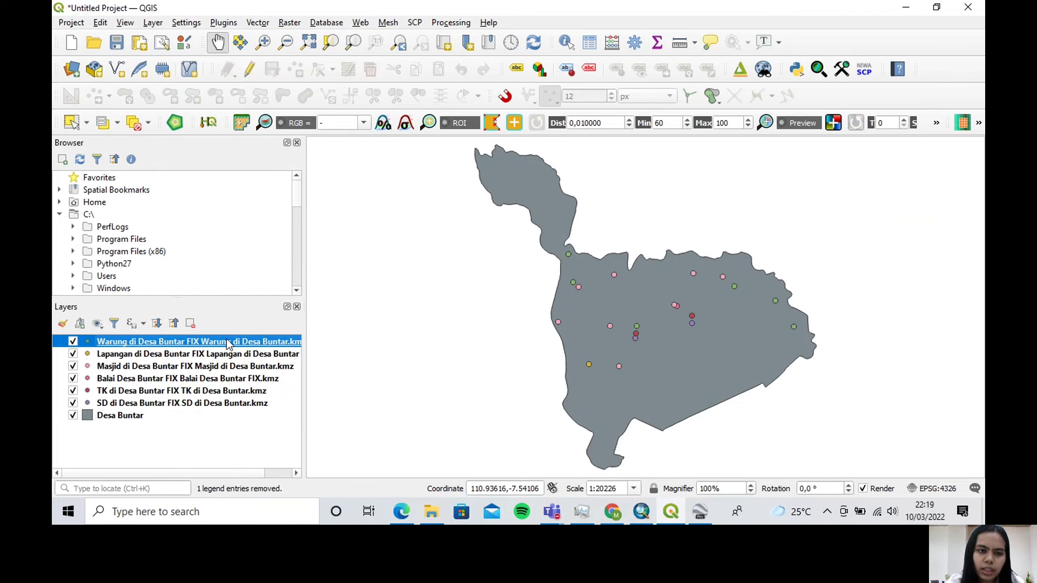
right_click(228, 343)
mouse_move(325, 300)
left_click(443, 297)
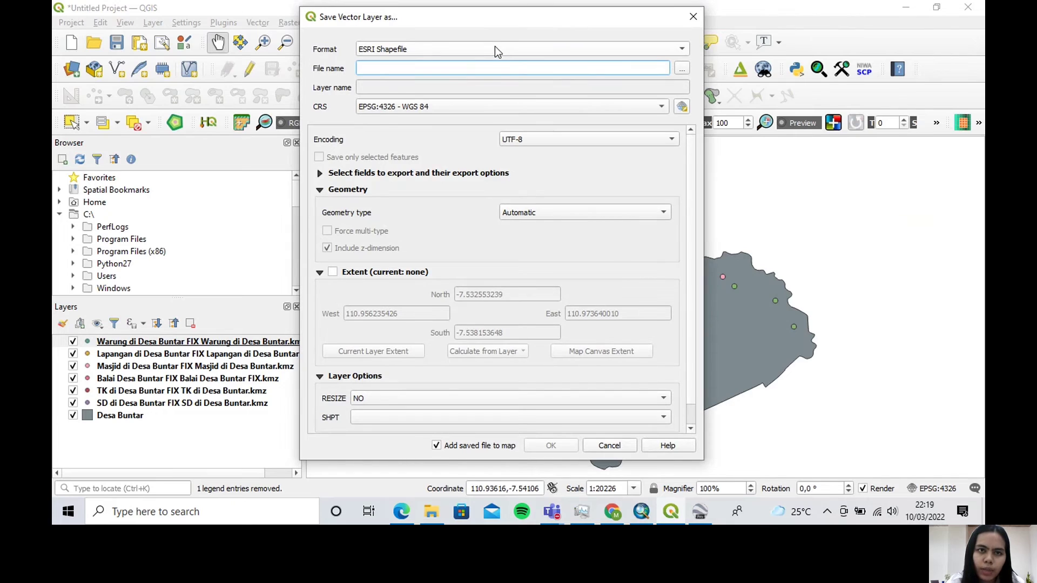
left_click(494, 49)
left_click(495, 46)
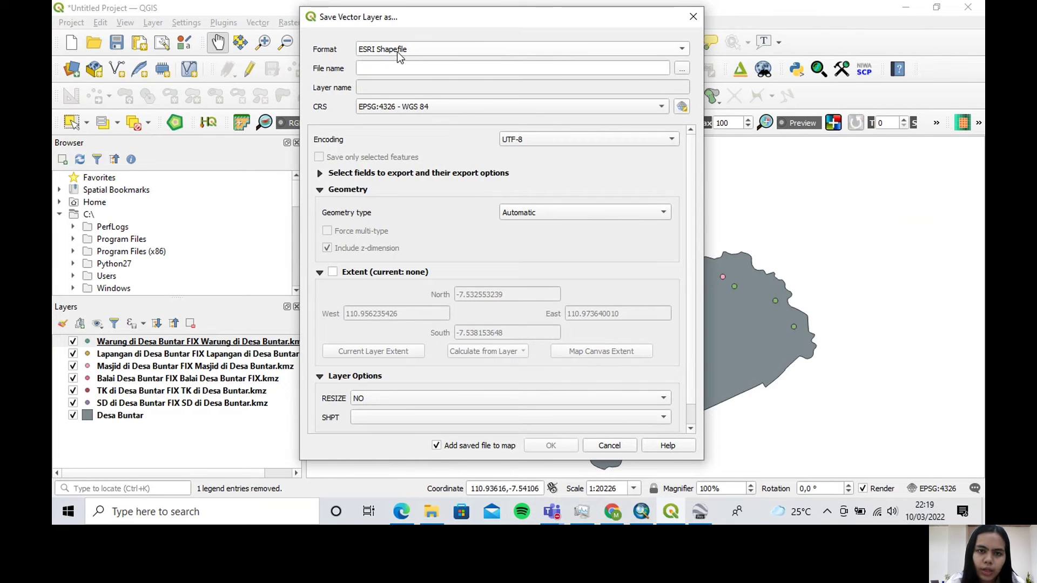
left_click(551, 214)
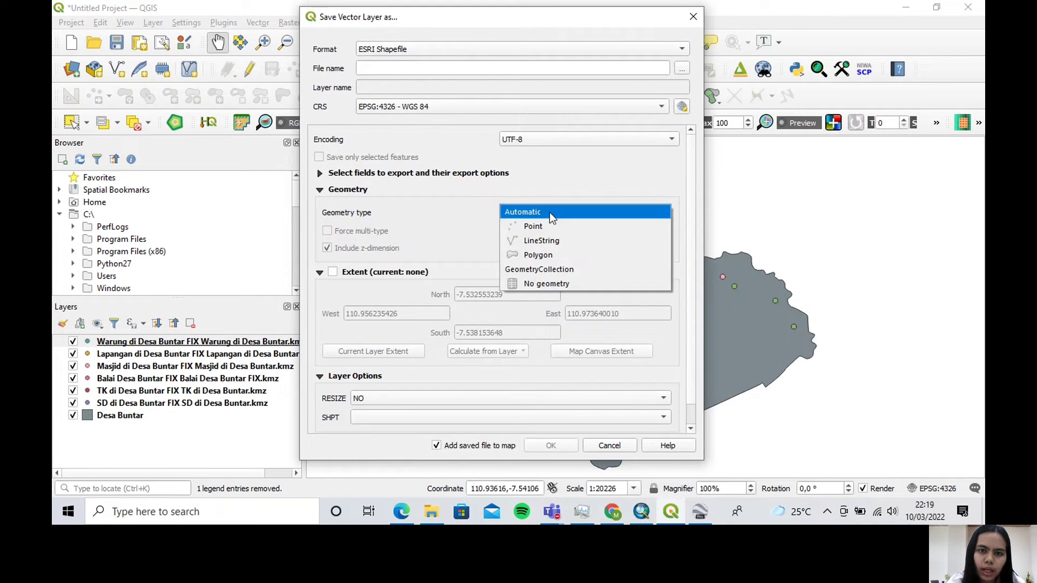
left_click(557, 226)
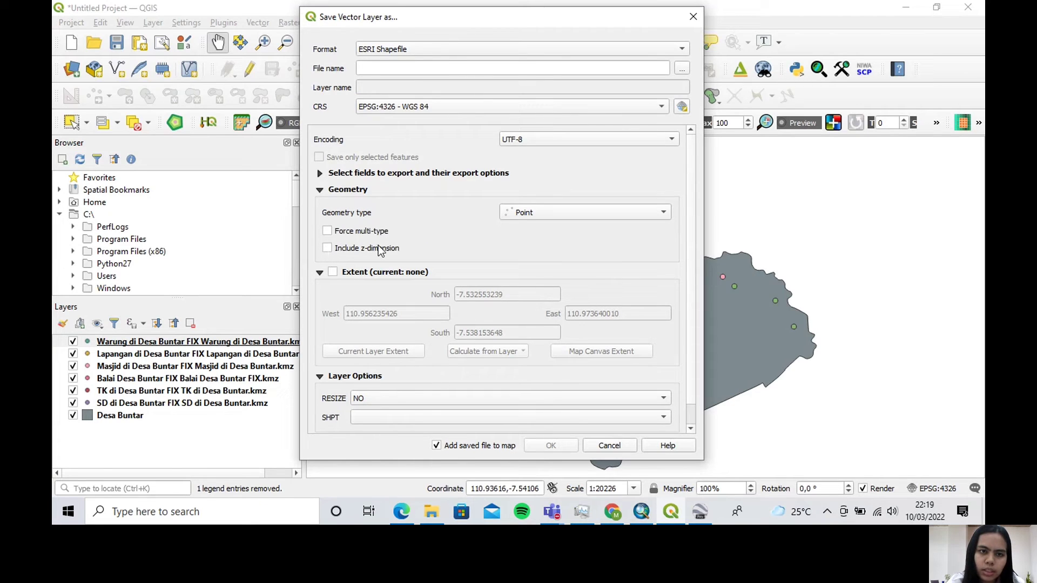
left_click(438, 110)
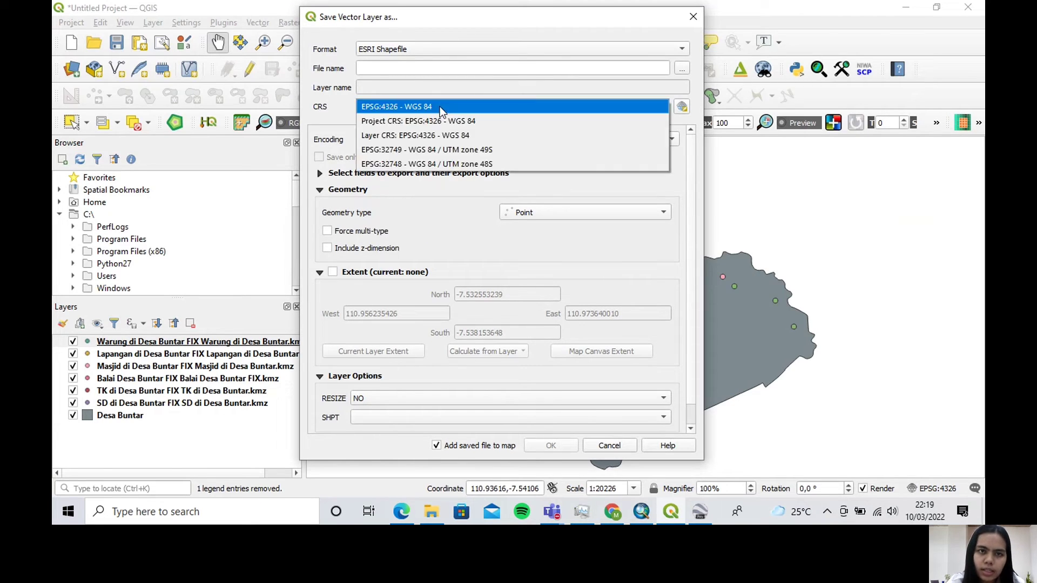
left_click(442, 111)
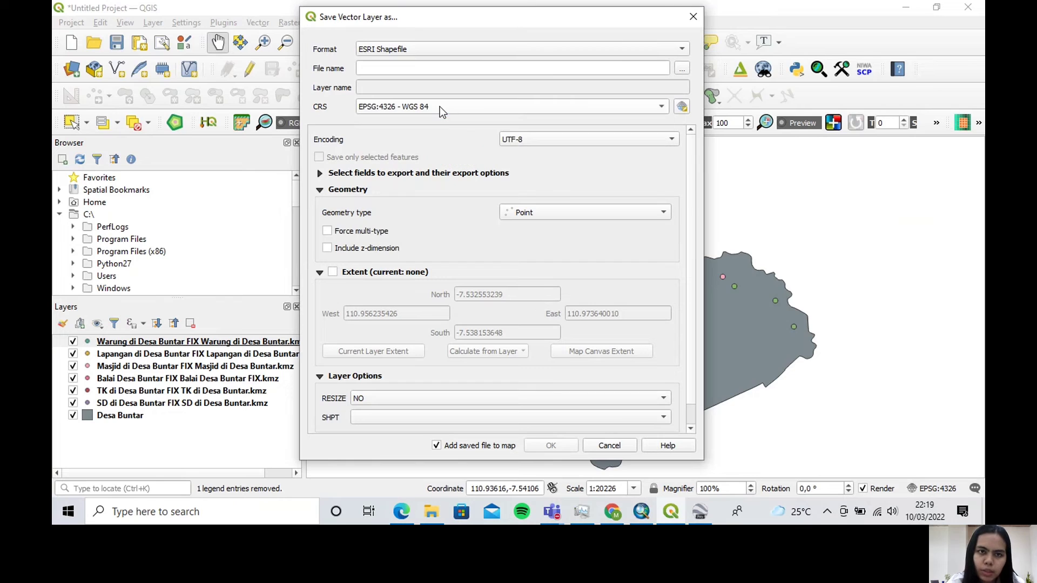
Export the food stall layer to Downloads as "shp_warung" and hide the original Warung KMZ layer
left_click(681, 68)
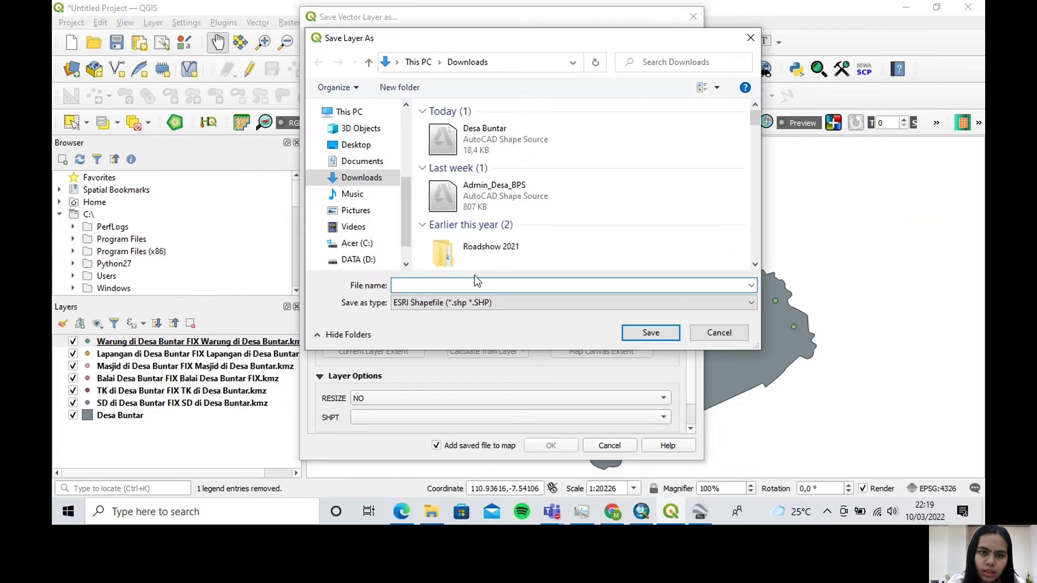
type("W")
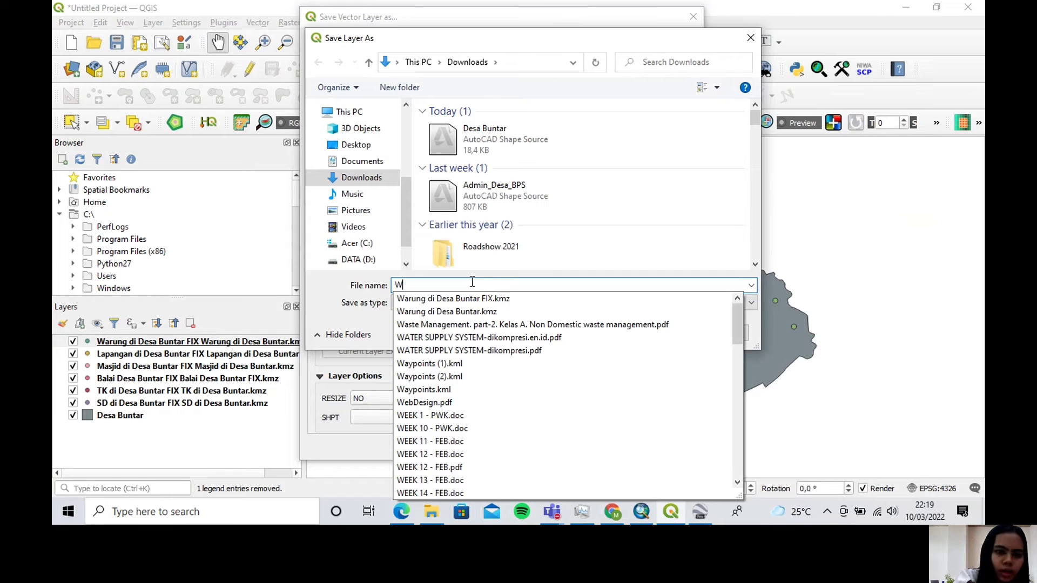
key("BackSpace")
key("Caps_Lock")
type("sh")
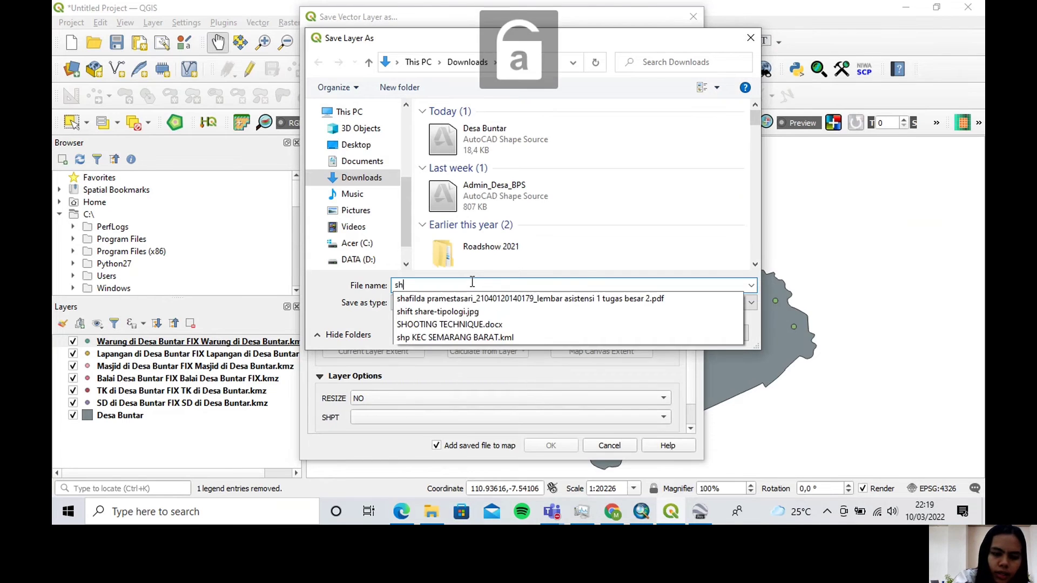
type("p_warung")
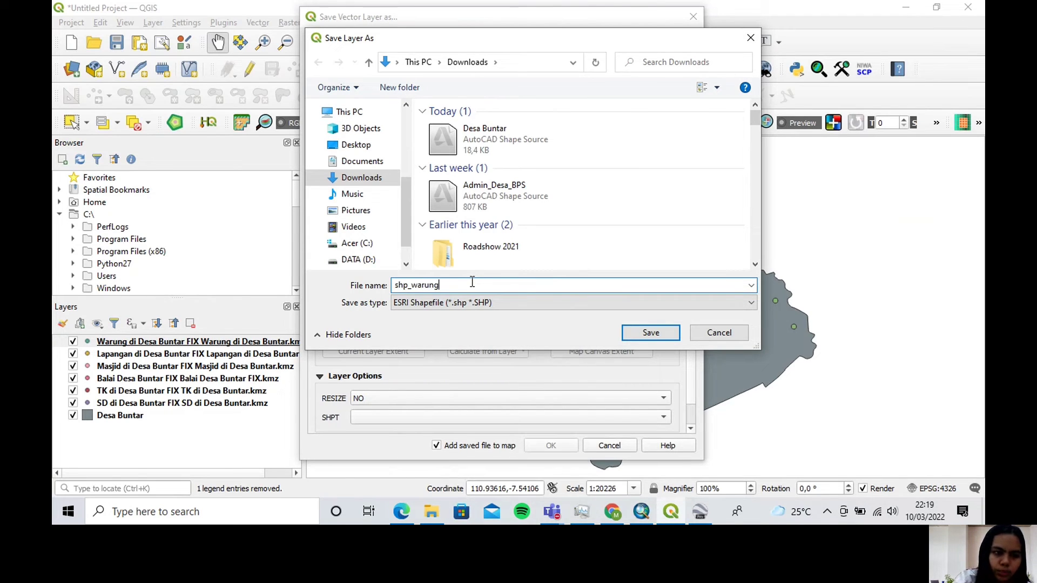
left_click(629, 331)
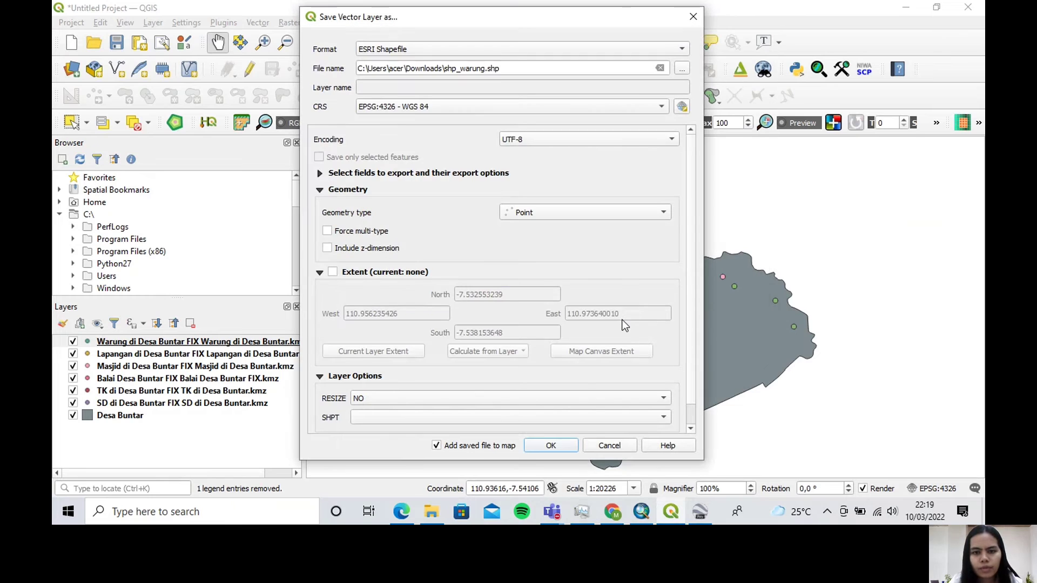
left_click(551, 446)
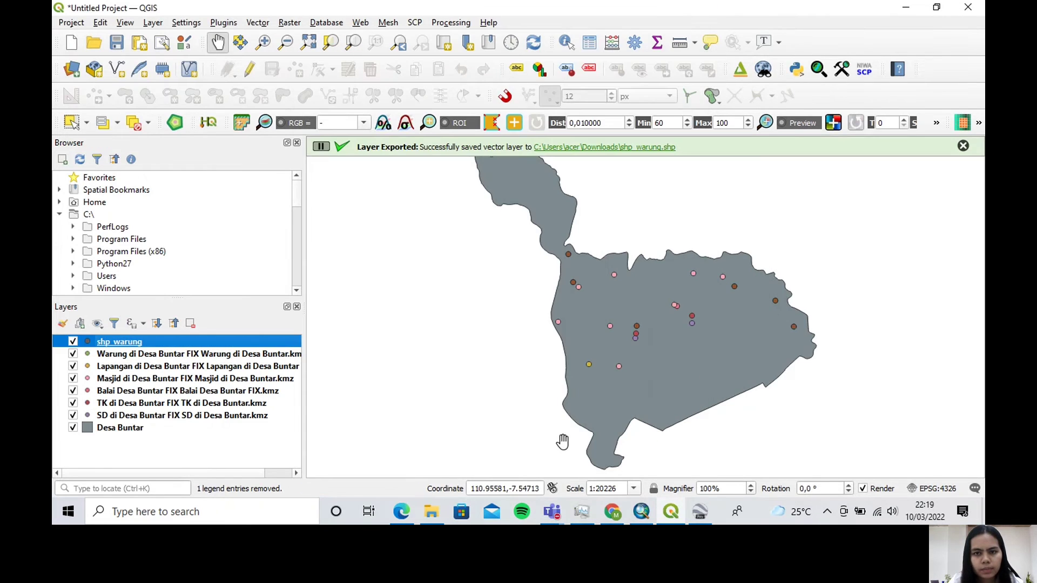
left_click(73, 354)
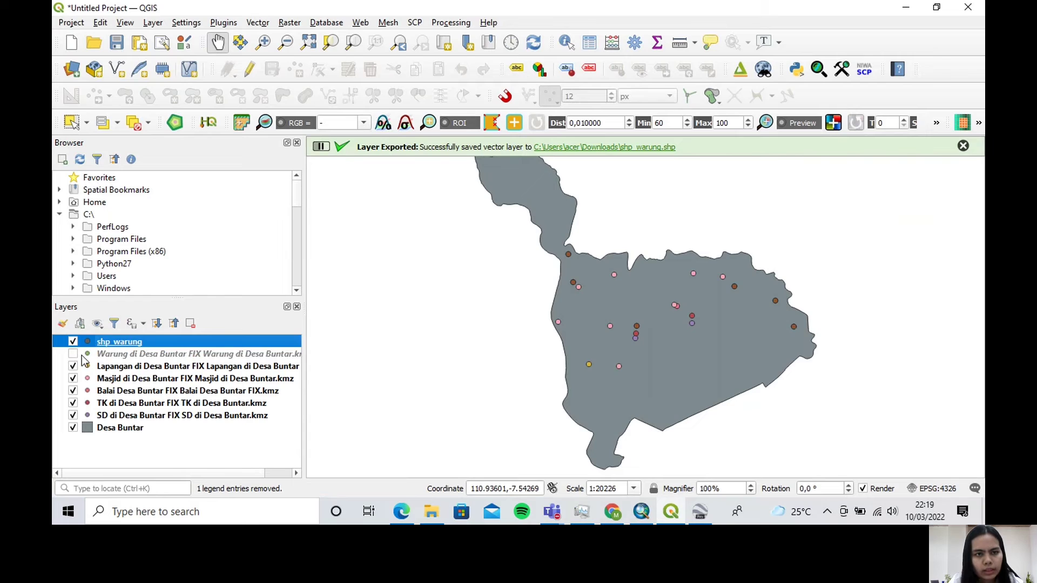
Set up an export of the Lapangan di Desa Buntar FIX layer as an ESRI Shapefile with Point geometry
left_click(174, 369)
right_click(173, 373)
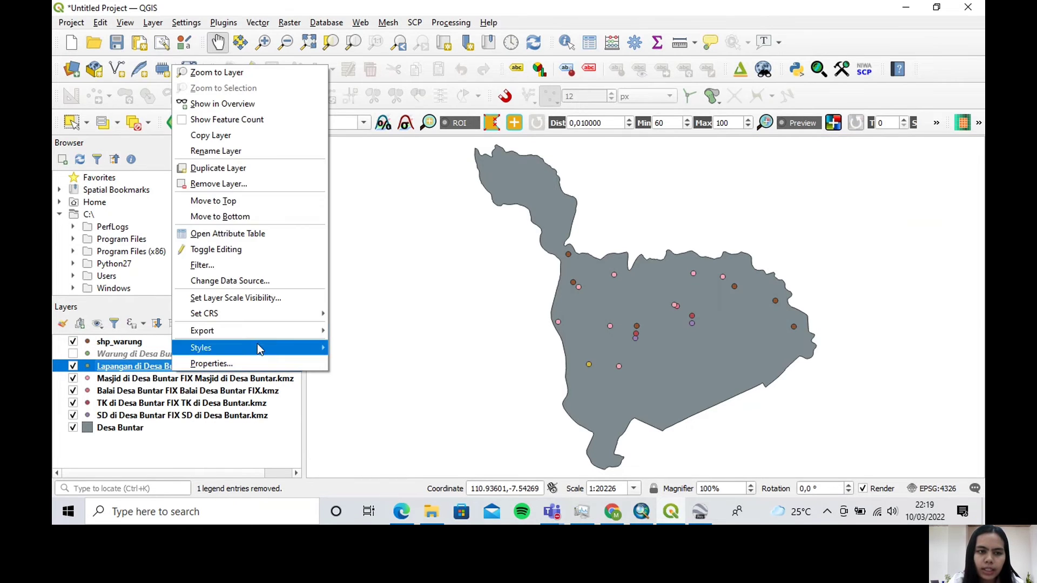
mouse_move(269, 336)
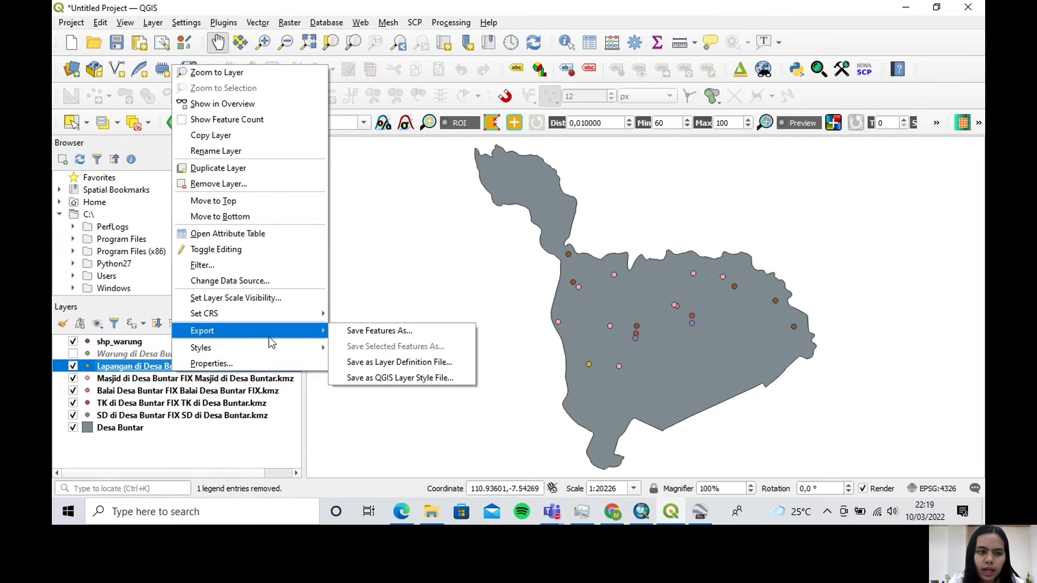
left_click(387, 333)
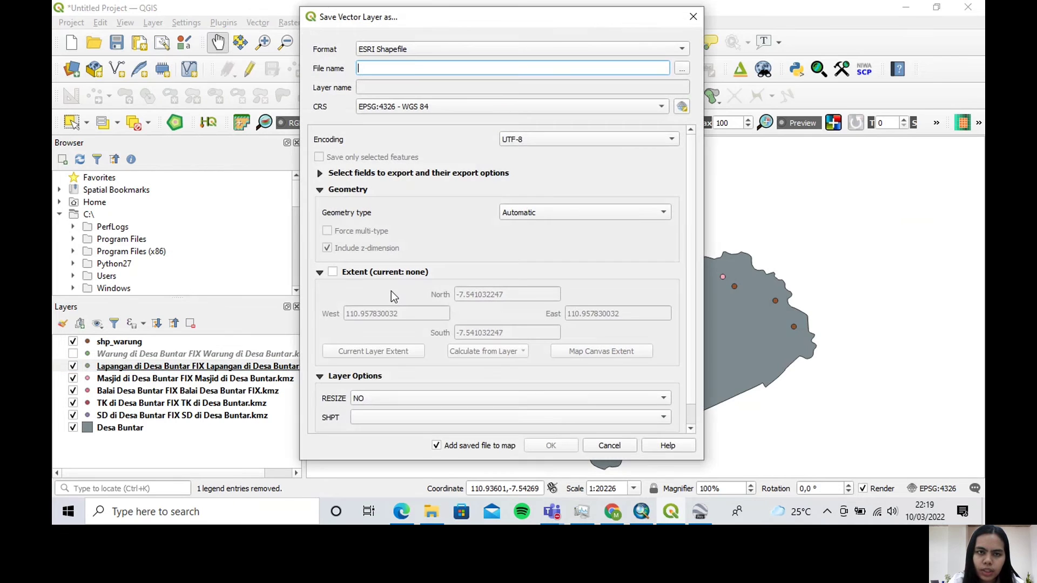
left_click(574, 211)
left_click(546, 226)
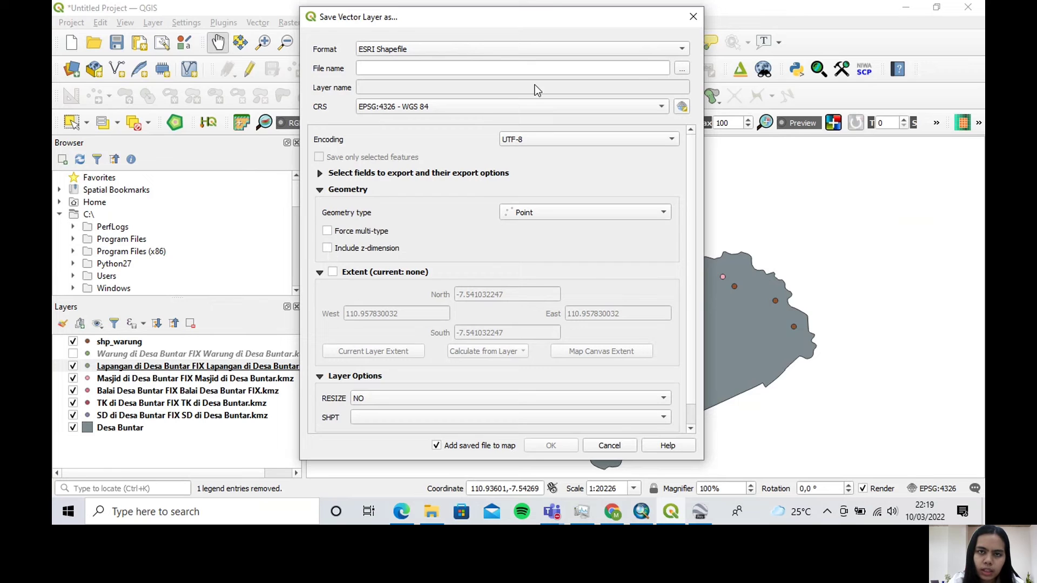
Export the sports field layer to Downloads as "shp_lapangan" and hide the original Lapangan KMZ layer
left_click(681, 70)
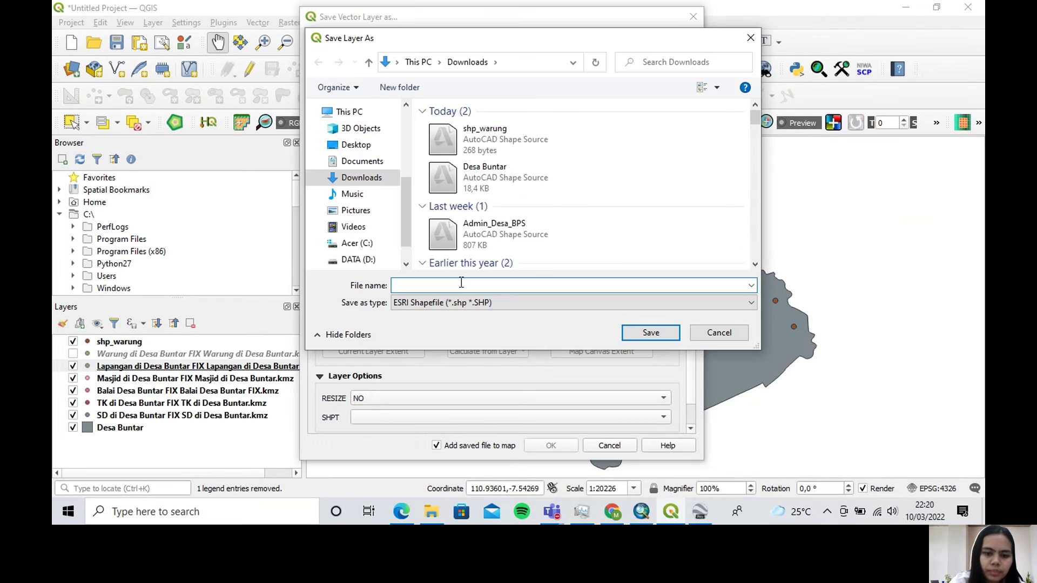
type("s")
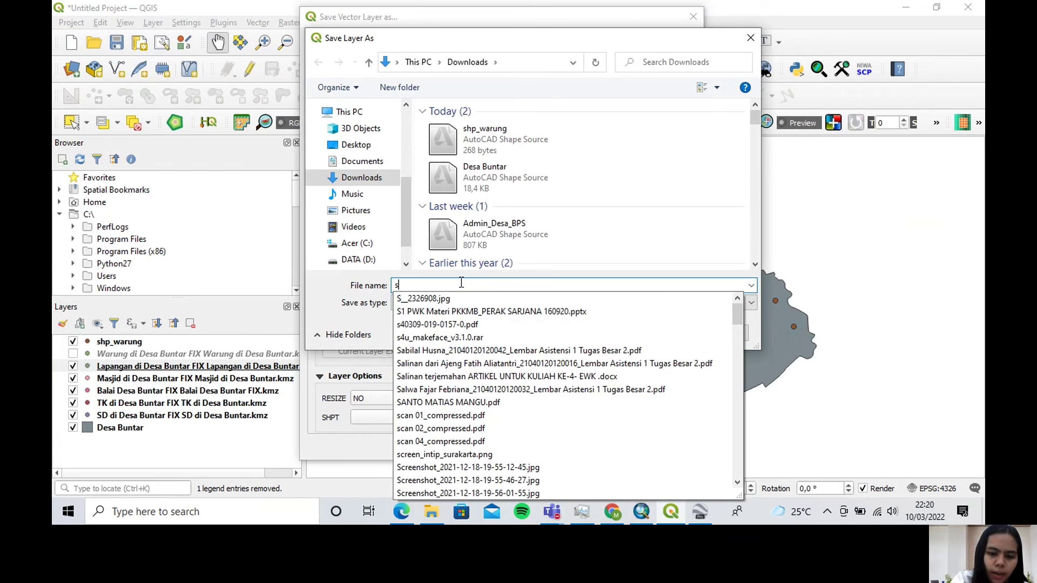
type("hp_lapangan")
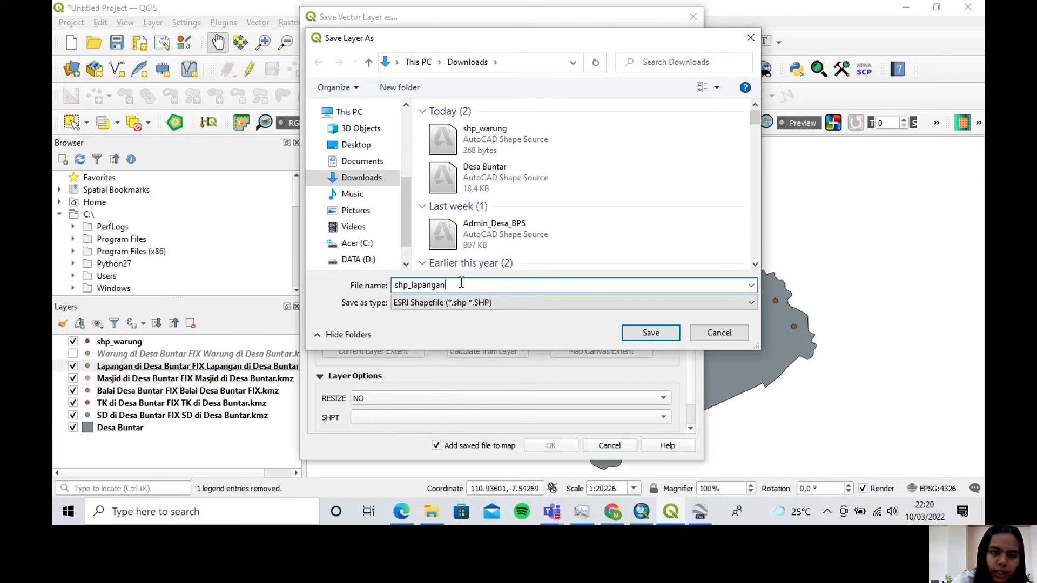
left_click(662, 337)
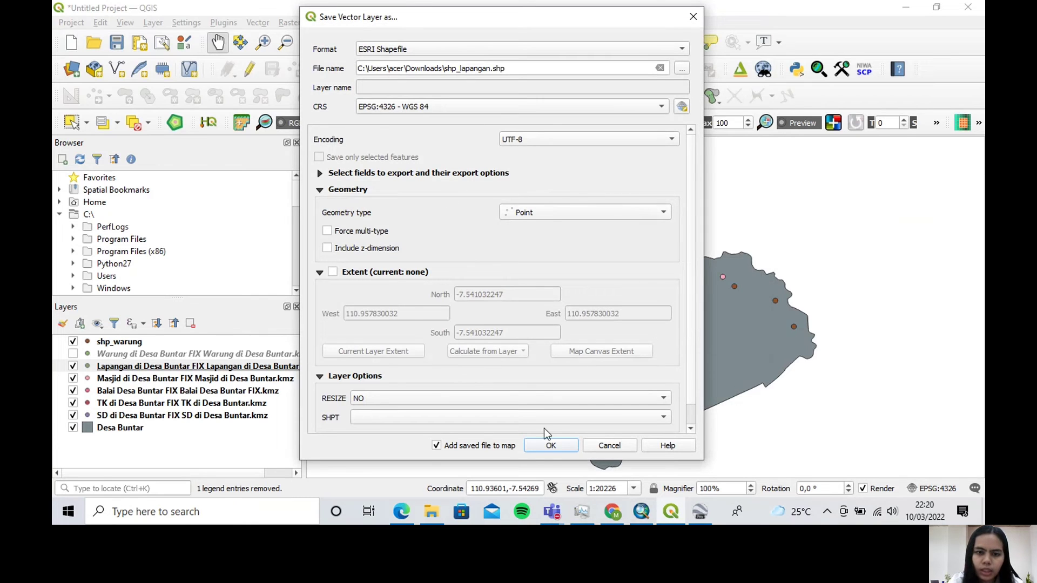
left_click(549, 446)
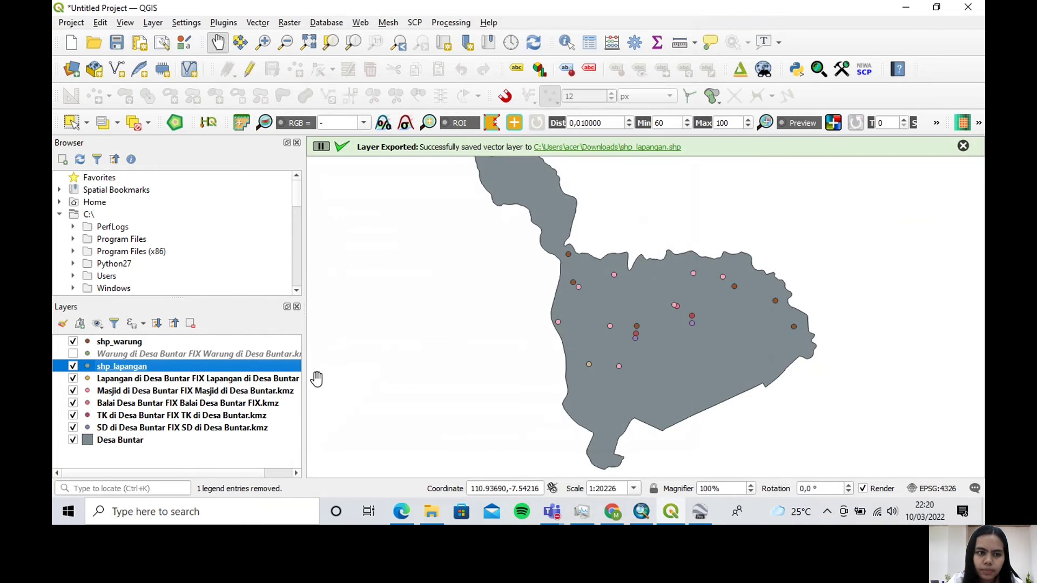
left_click(73, 379)
Set up an export of the Masjid di Desa Buntar FIX layer as an ESRI Shapefile with Point geometry and no z-dimension
right_click(148, 391)
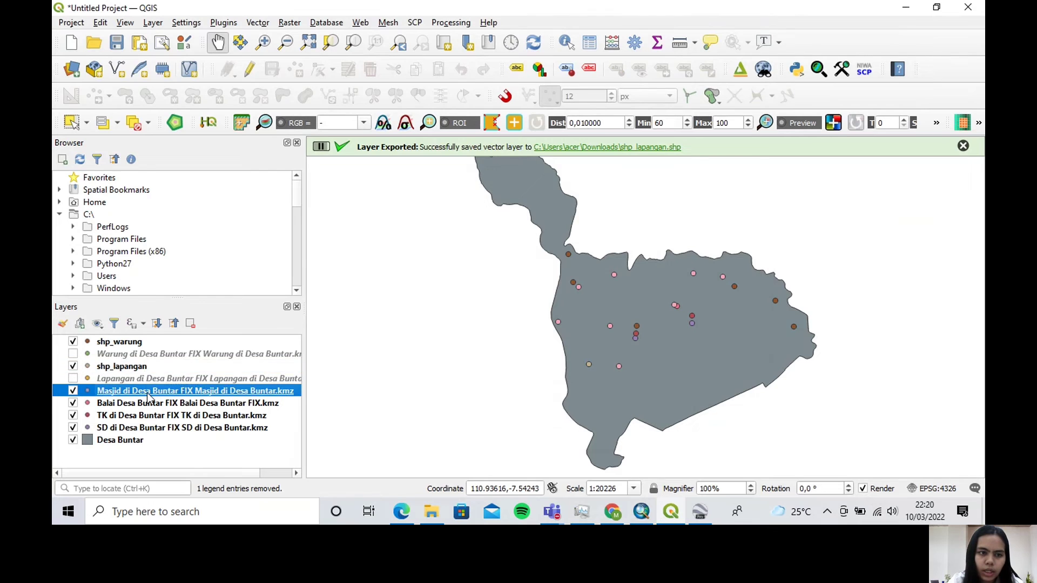
mouse_move(258, 351)
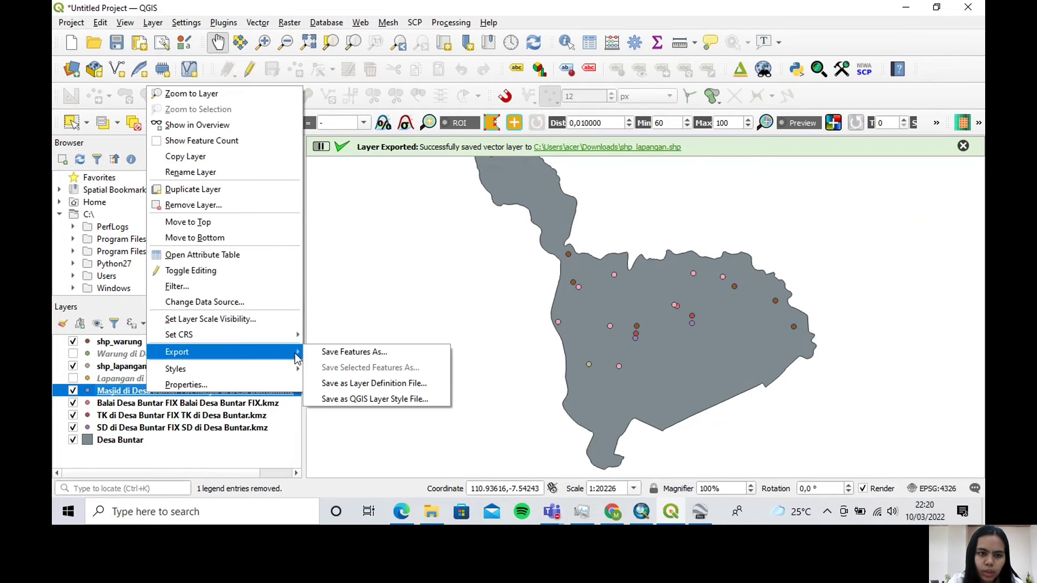
left_click(354, 352)
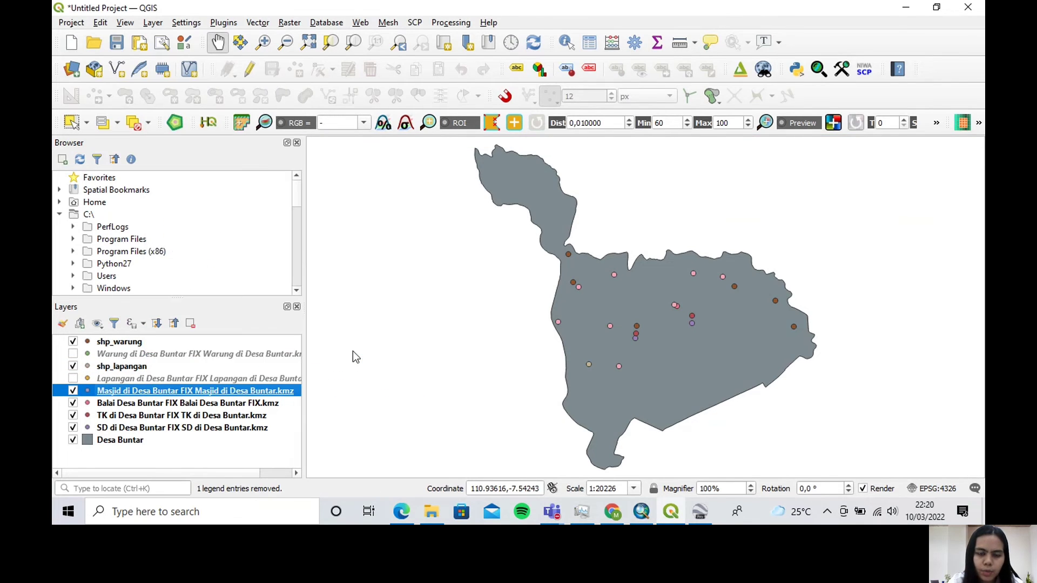
left_click(570, 213)
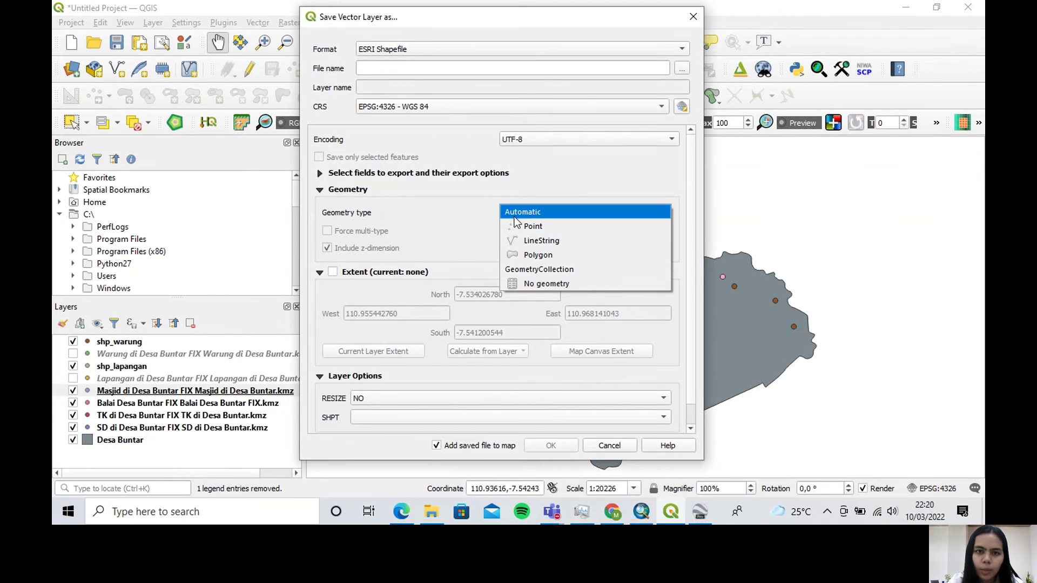
left_click(534, 229)
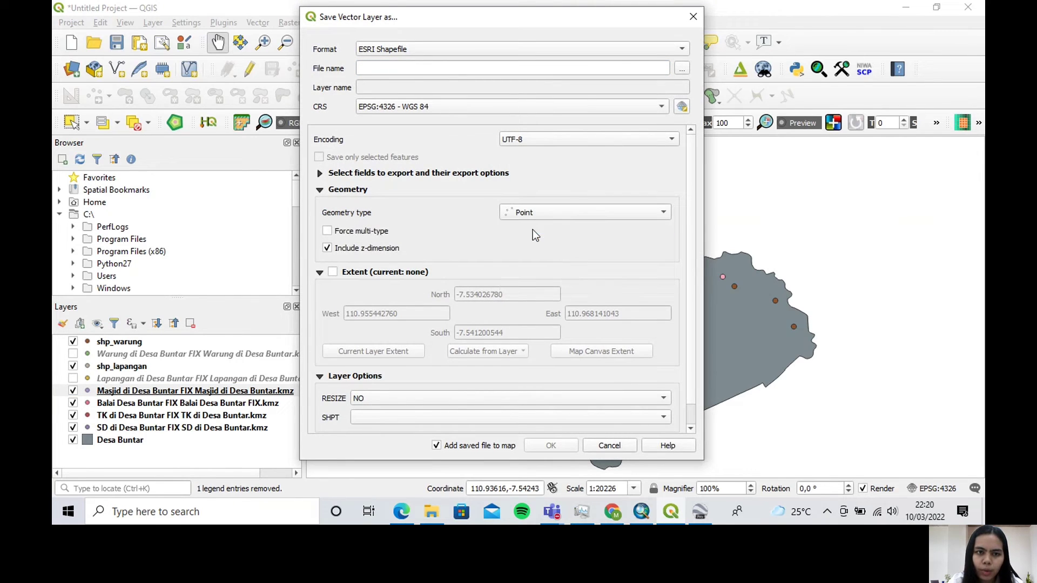
left_click(327, 248)
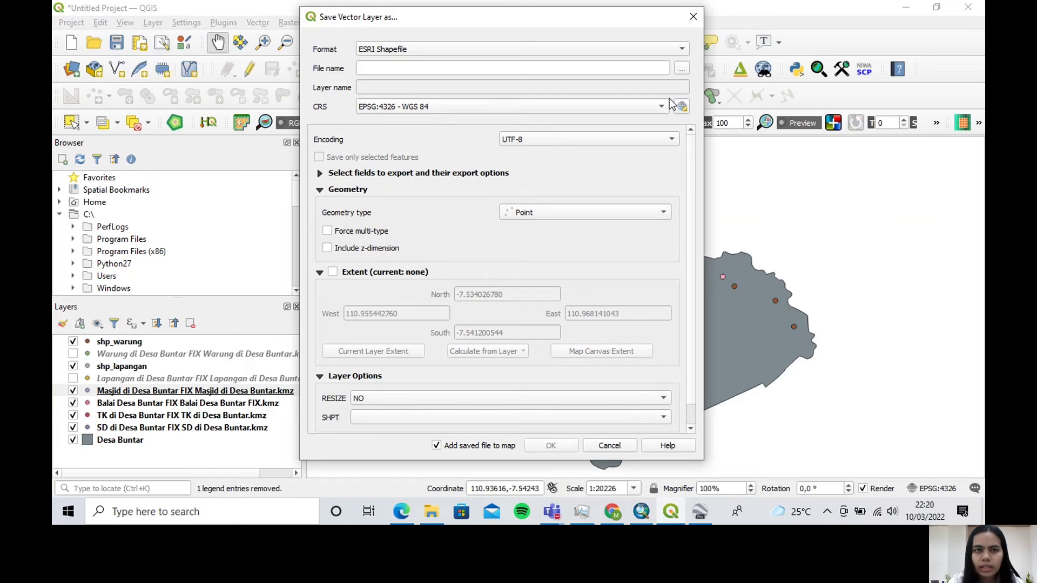
Export the mosque layer to Downloads as "shp_masjid" and hide the original Masjid KMZ layer
left_click(681, 70)
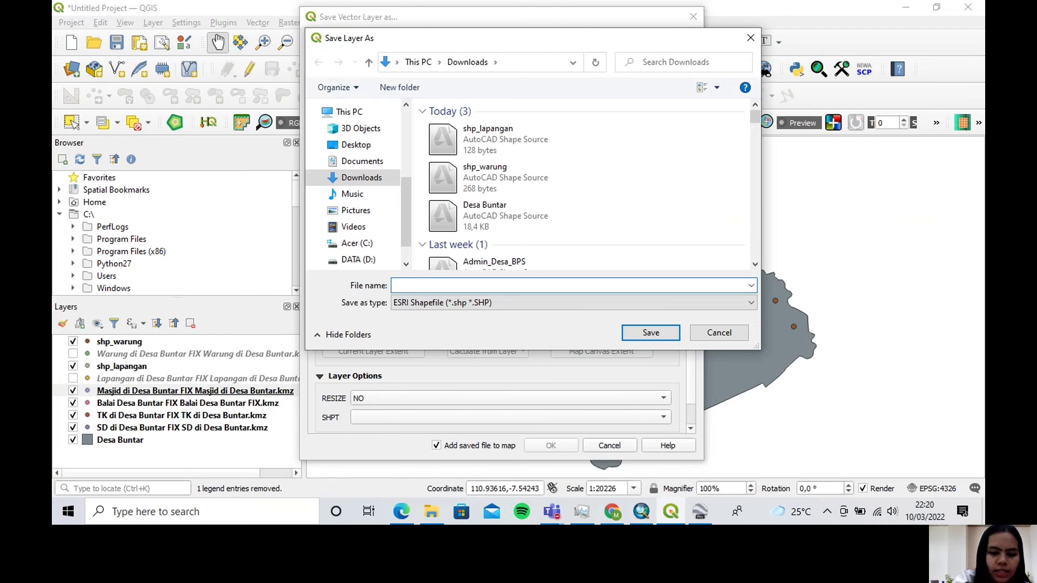
type("shp_masjid")
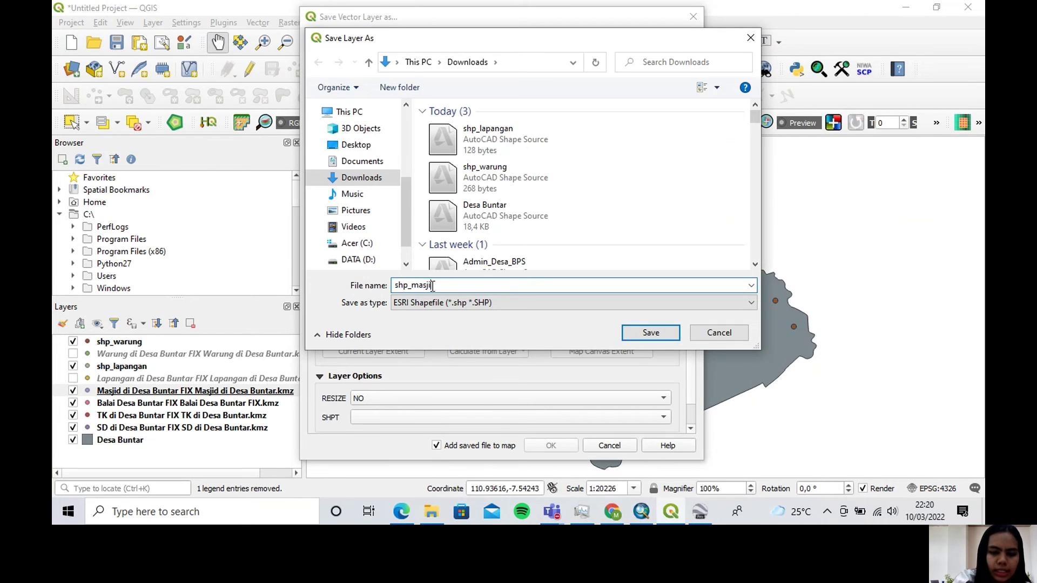
left_click(634, 333)
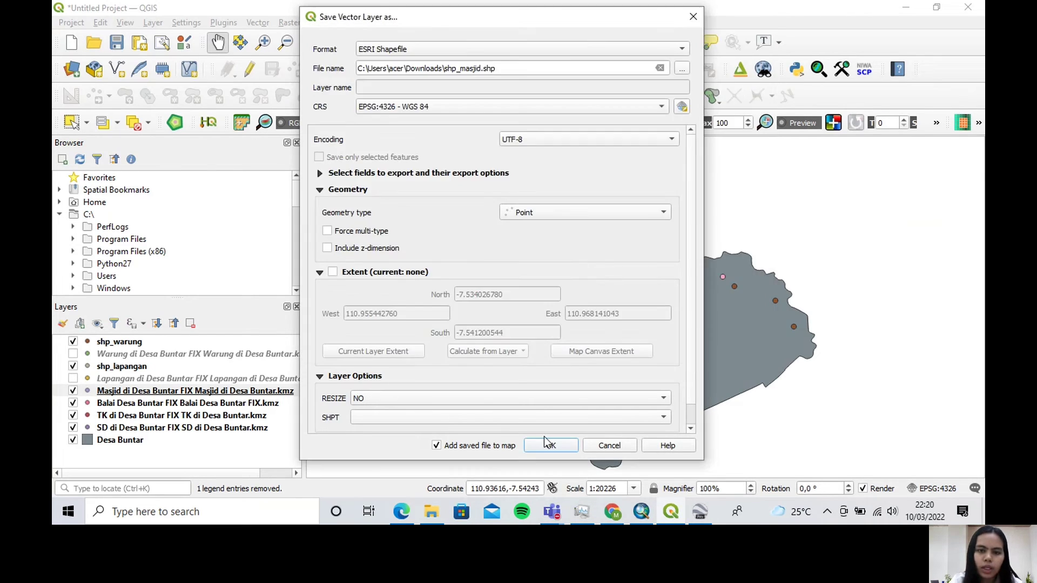
left_click(551, 446)
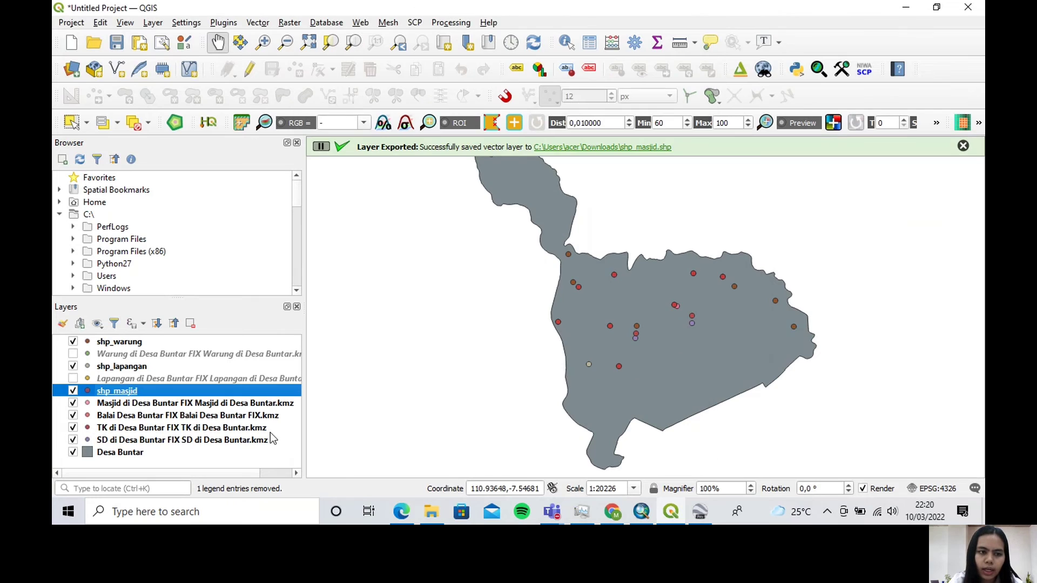
left_click(73, 403)
Set up an export of the Balai Desa Buntar FIX layer as an ESRI Shapefile with Point geometry and no z-dimension
right_click(186, 416)
mouse_move(283, 378)
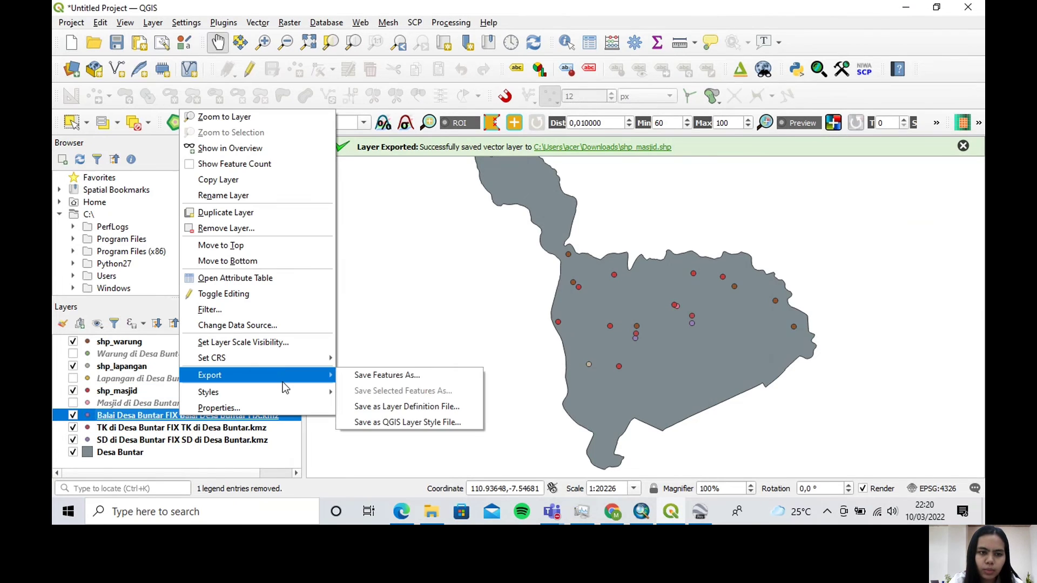
left_click(427, 370)
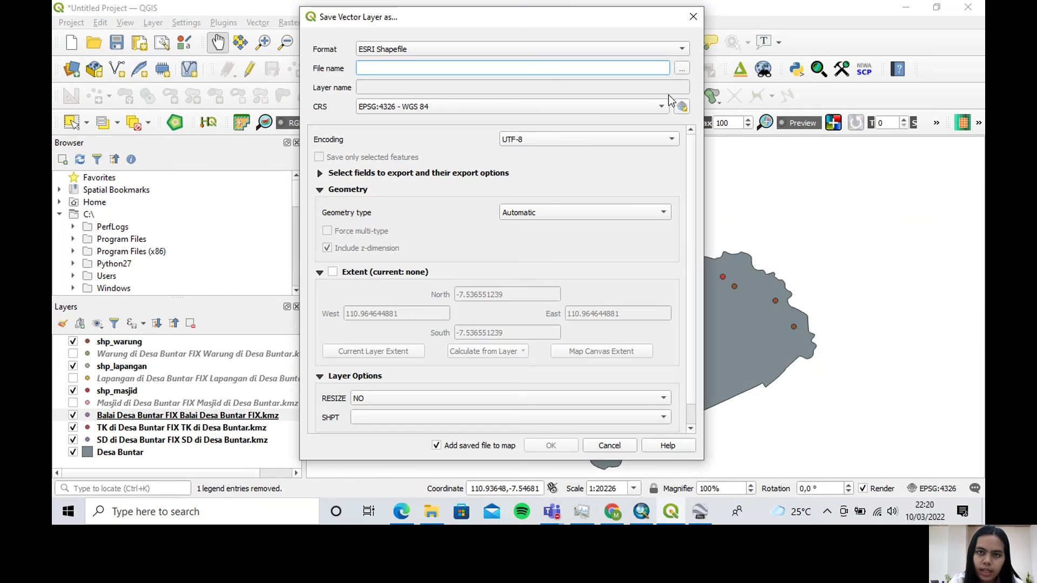
left_click(600, 213)
left_click(540, 225)
left_click(346, 250)
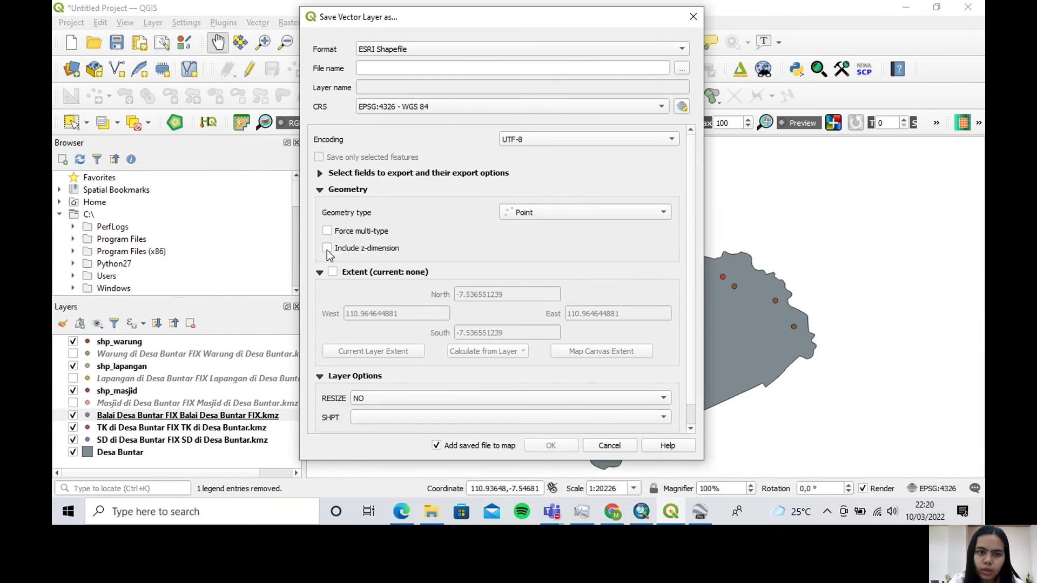
Export the village hall layer to Downloads as "shp_balai desa" and hide the original Balai Desa KMZ layer
left_click(679, 69)
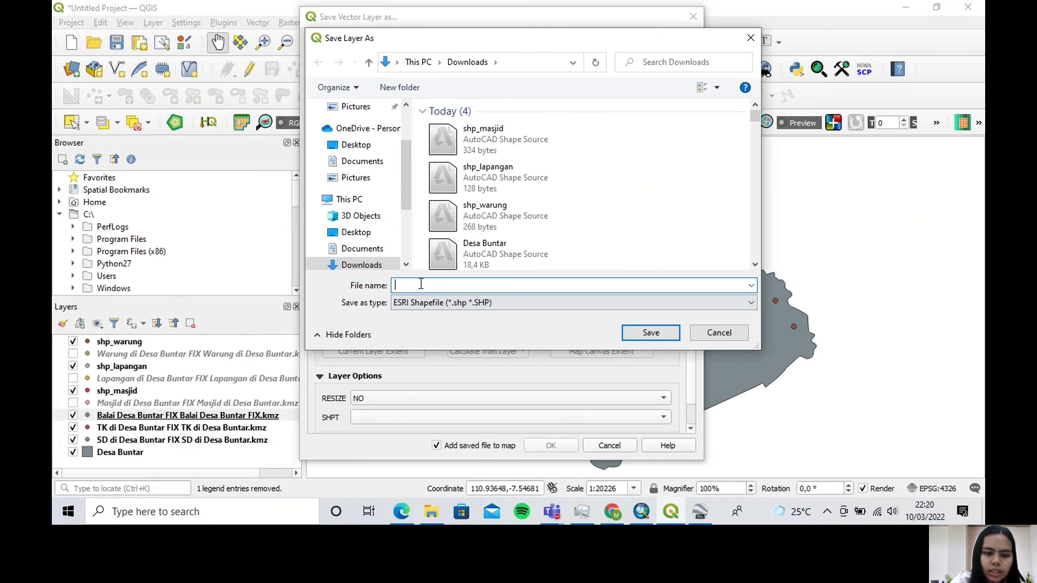
type("shp_bal")
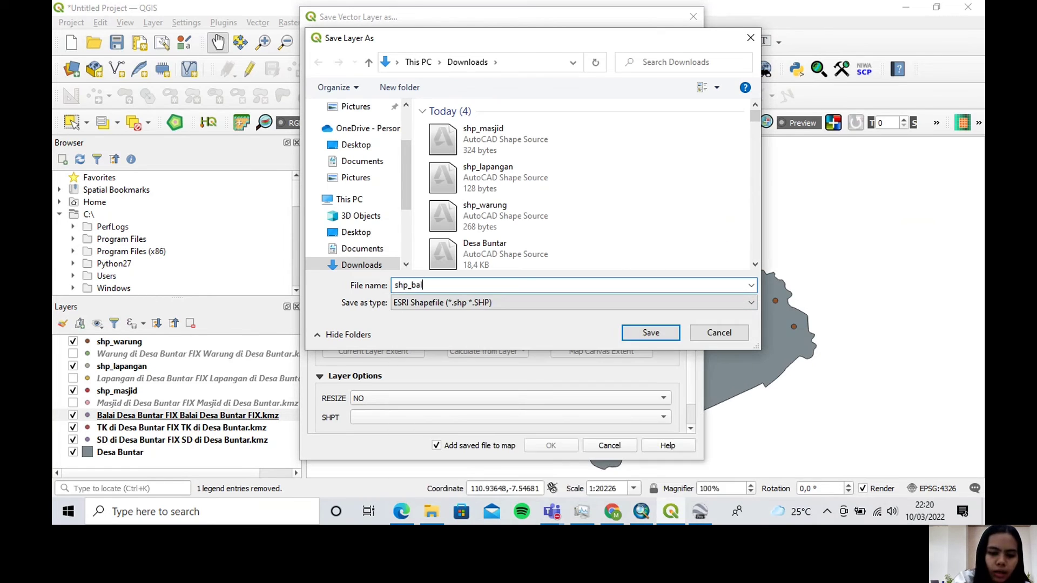
type("ai desa")
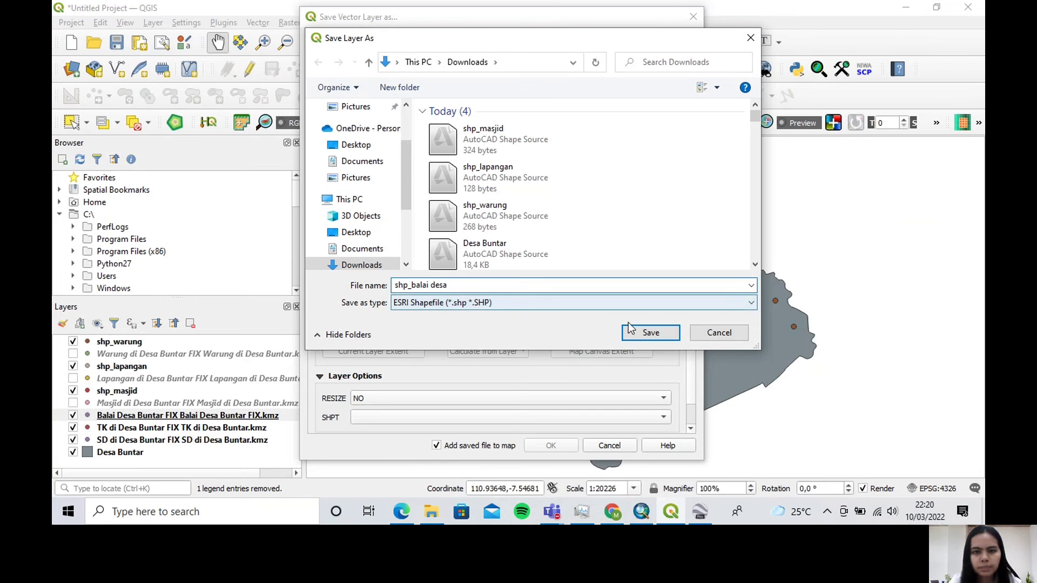
left_click(641, 331)
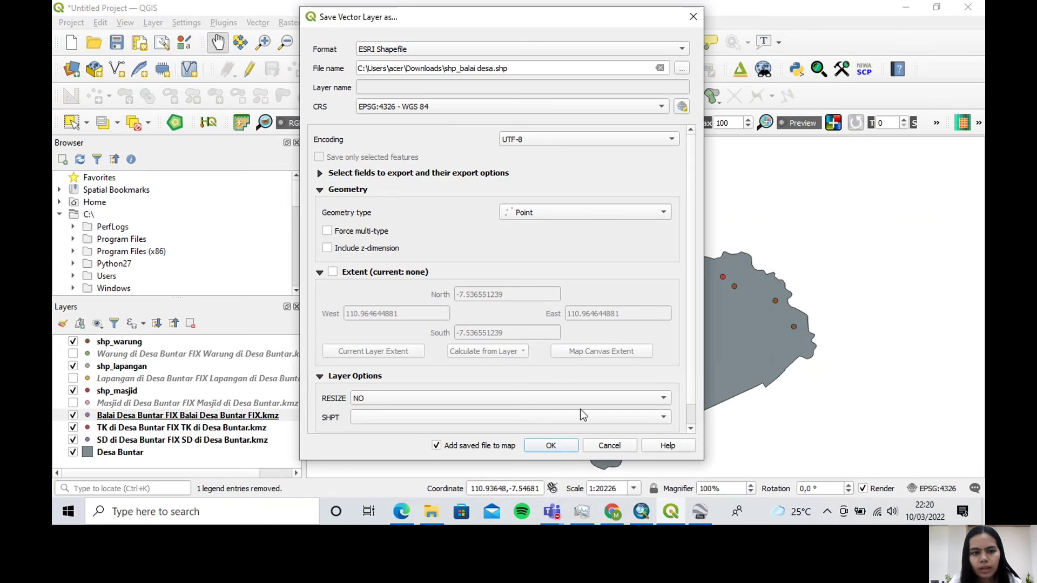
left_click(550, 446)
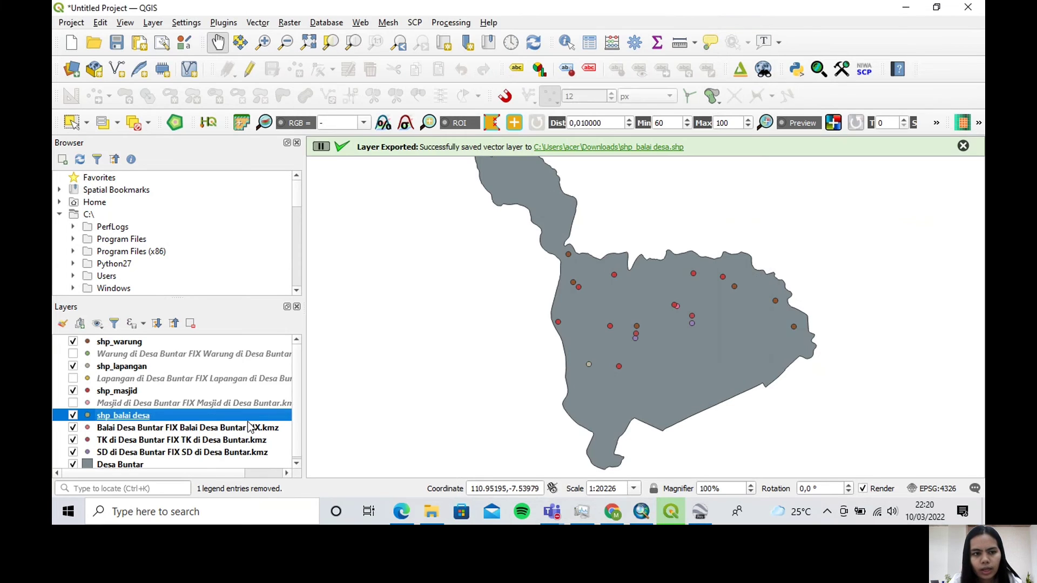
left_click(73, 426)
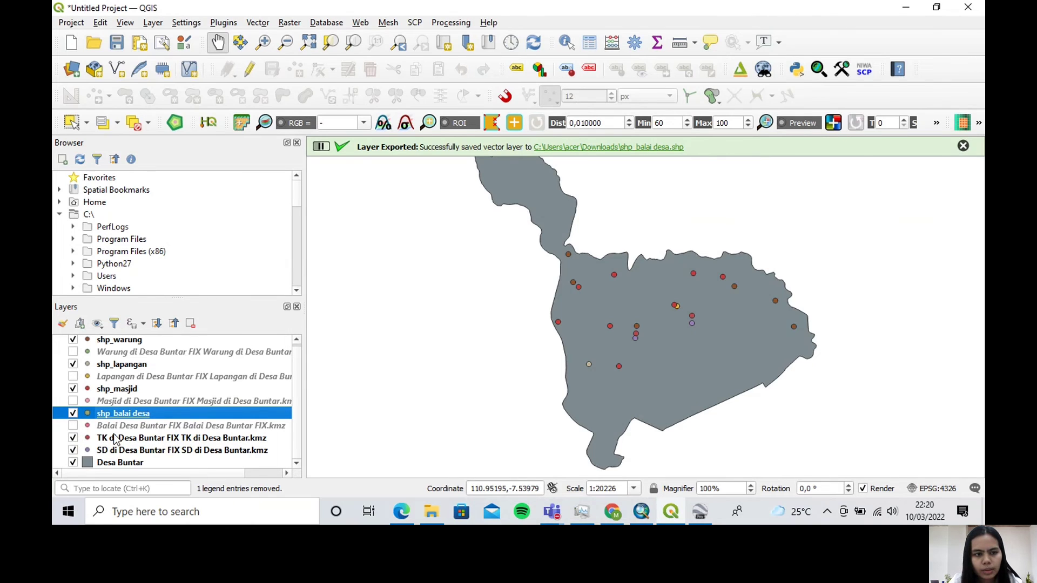
Set up an export of the TK di Desa Buntar FIX layer as an ESRI Shapefile with Point geometry and no z-dimension
right_click(135, 441)
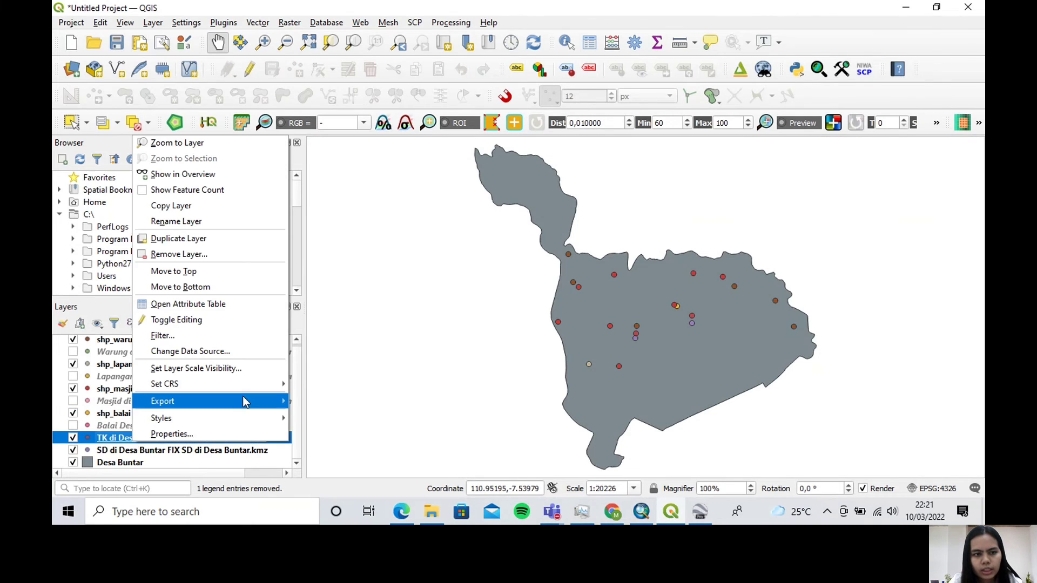
mouse_move(242, 399)
left_click(360, 401)
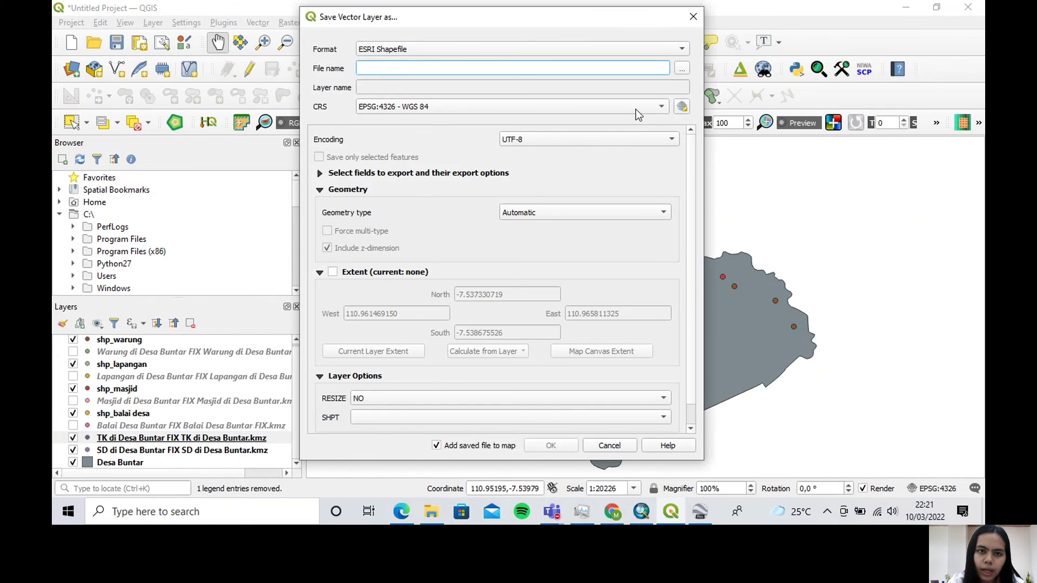
left_click(563, 212)
left_click(553, 226)
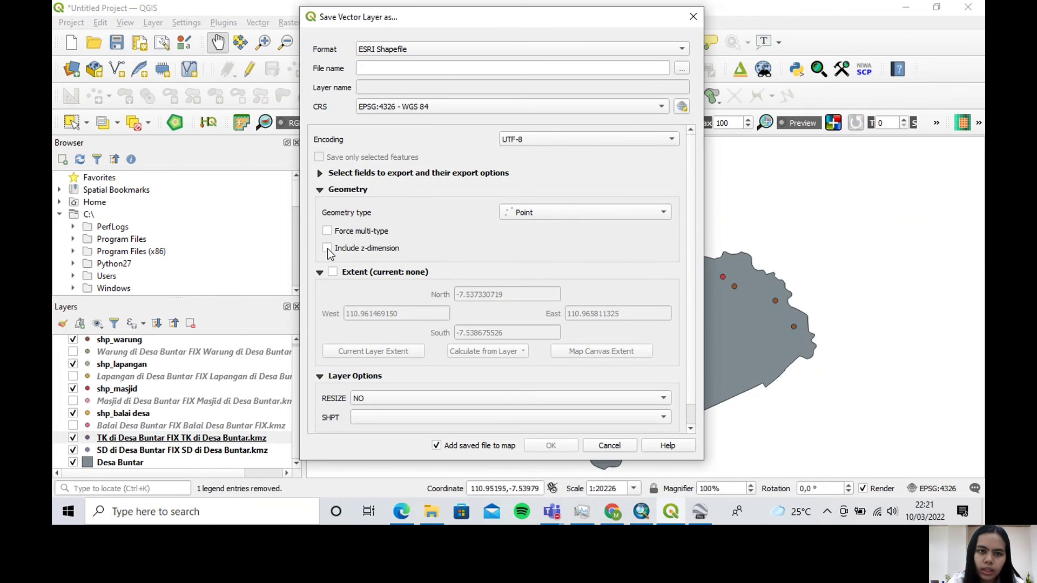
left_click(327, 248)
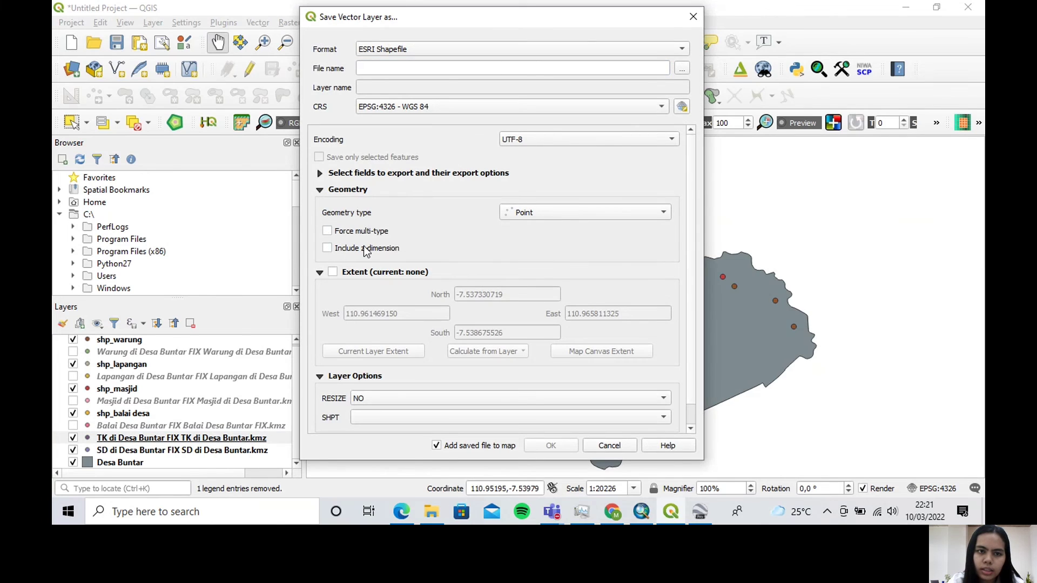
Export the kindergarten layer to Downloads as "shp_tk" and hide the original TK KMZ layer
left_click(682, 69)
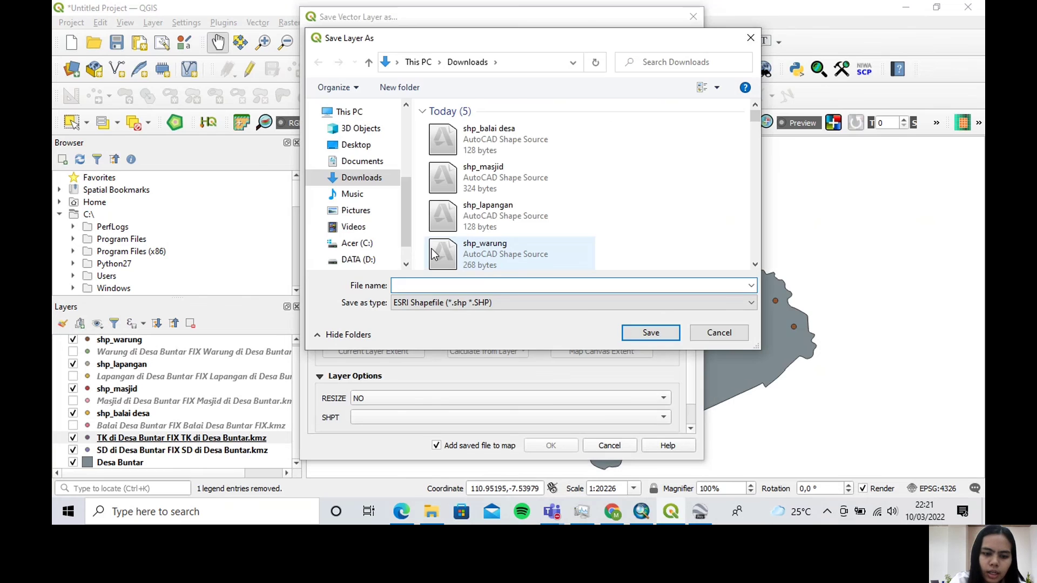
type("shp_tk")
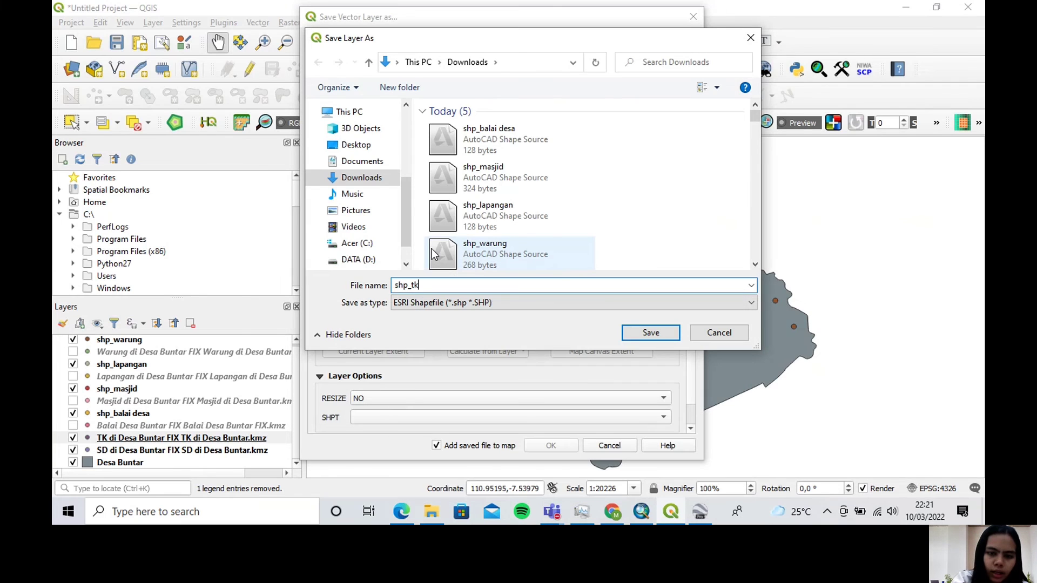
left_click(644, 334)
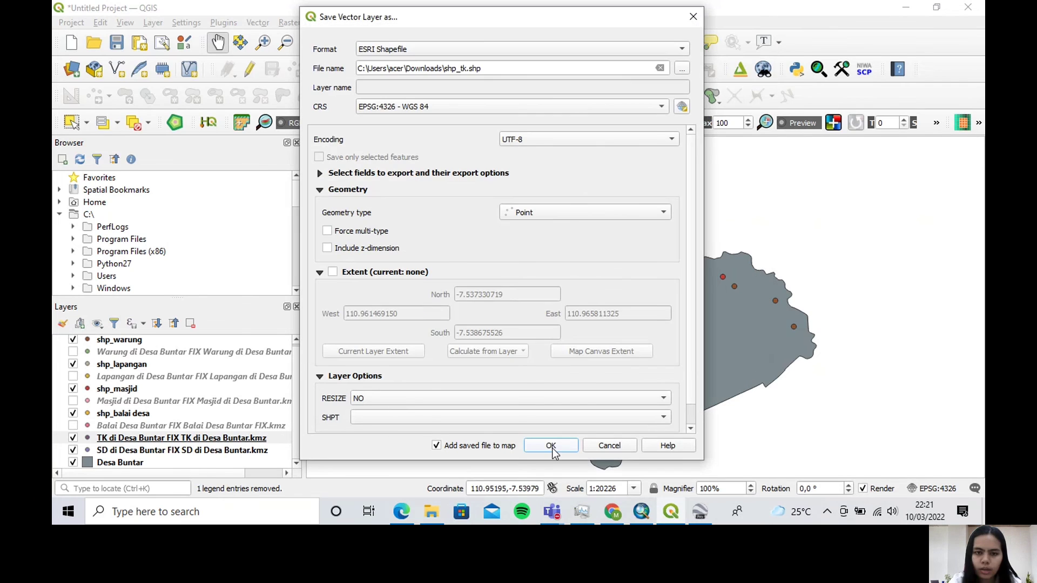
left_click(552, 450)
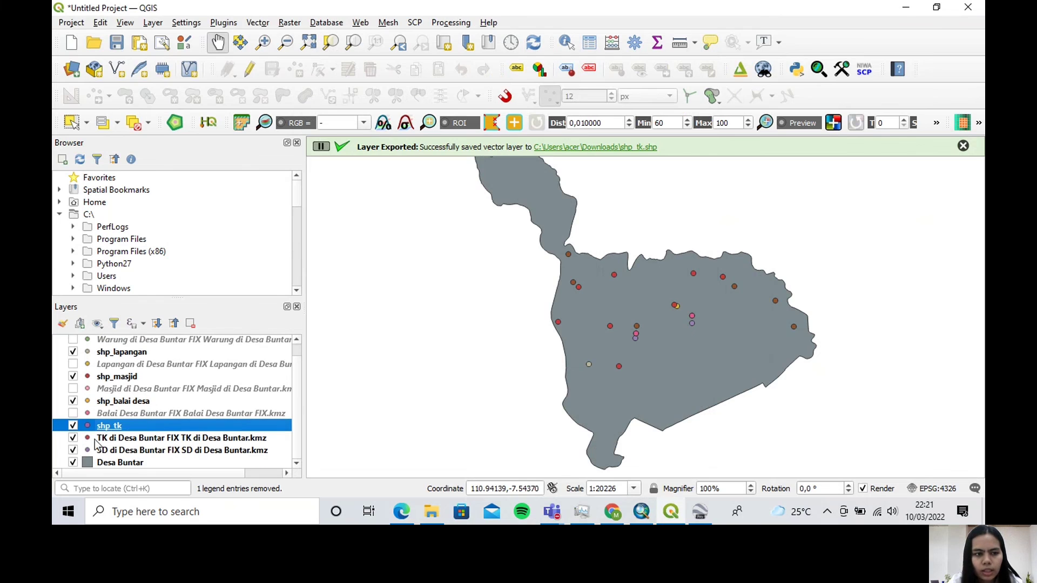
left_click(73, 439)
Set up an export of the SD di Desa Buntar FIX layer as an ESRI Shapefile with Point geometry and no z-dimension
right_click(109, 451)
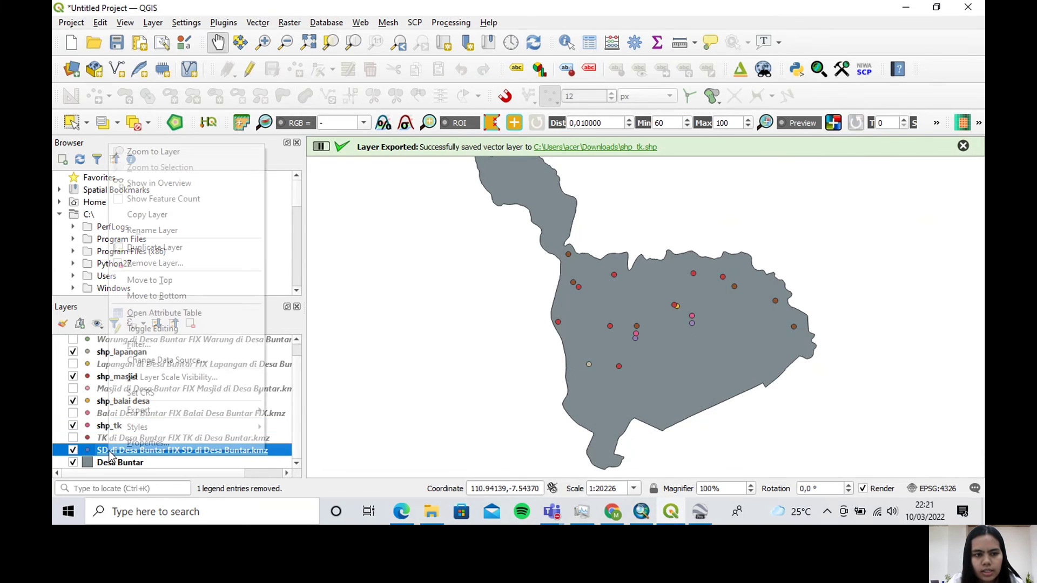
mouse_move(183, 410)
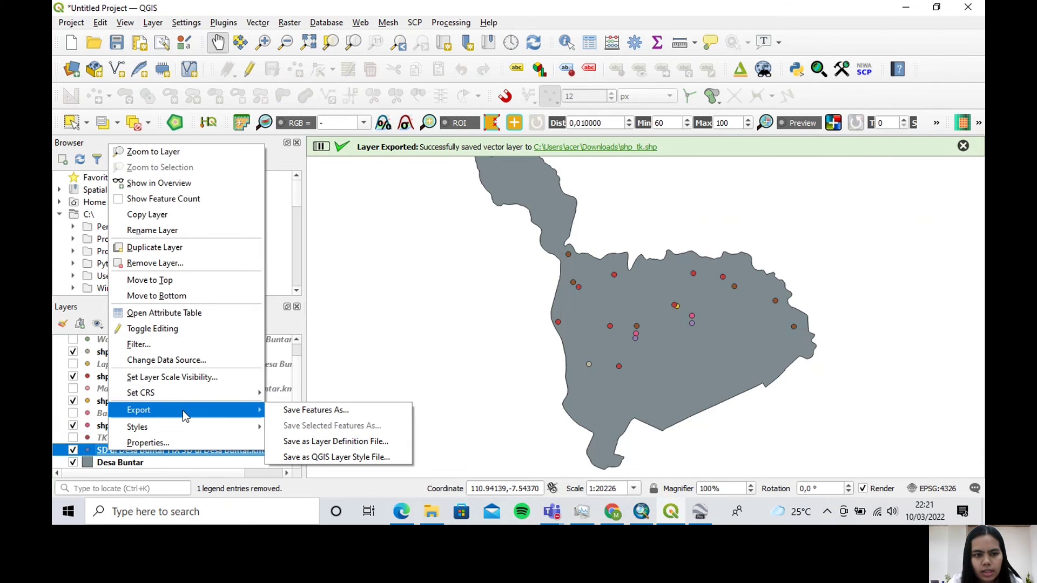
left_click(324, 411)
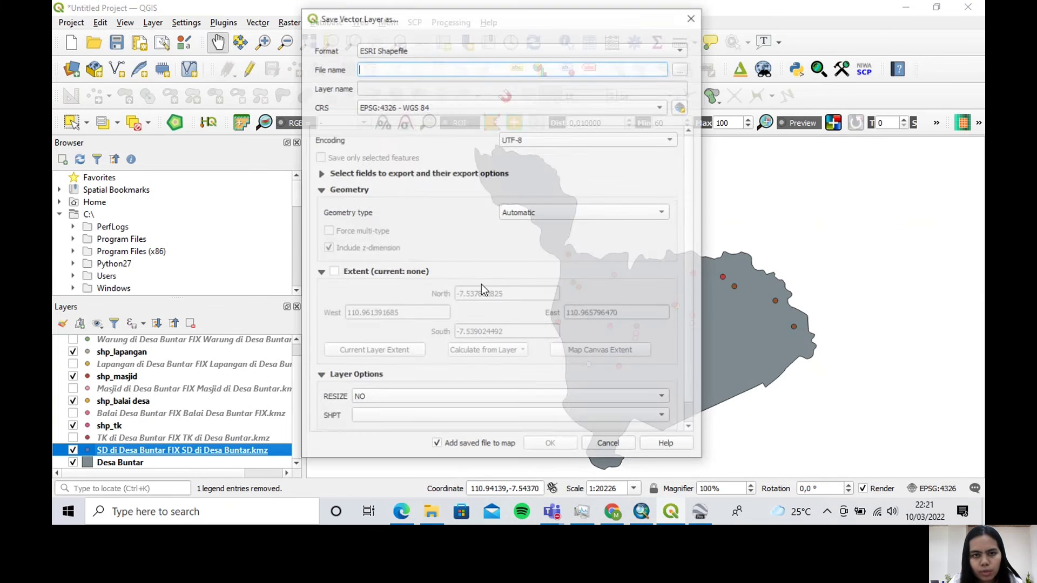
left_click(577, 211)
left_click(556, 223)
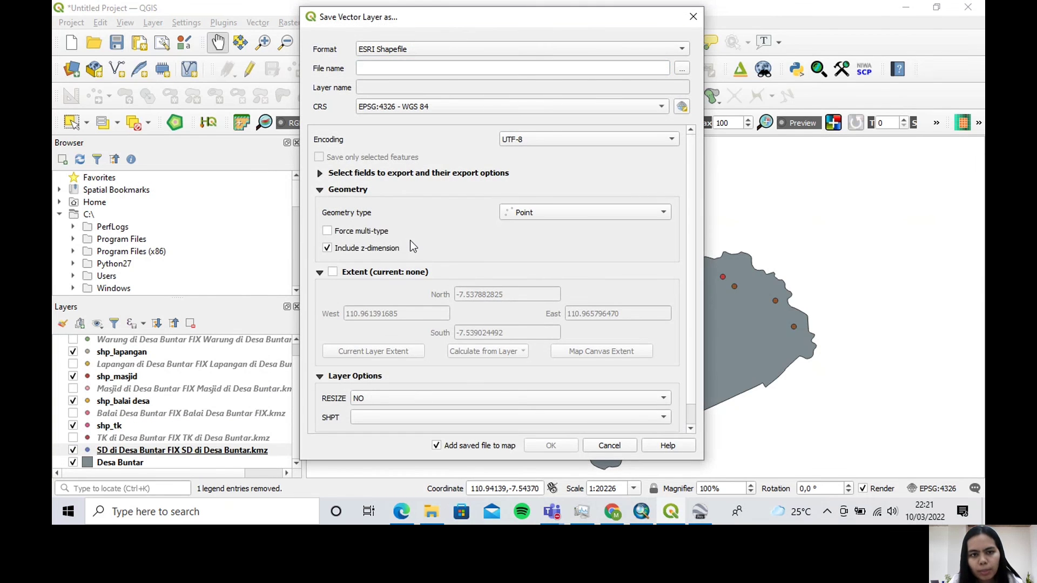
left_click(336, 250)
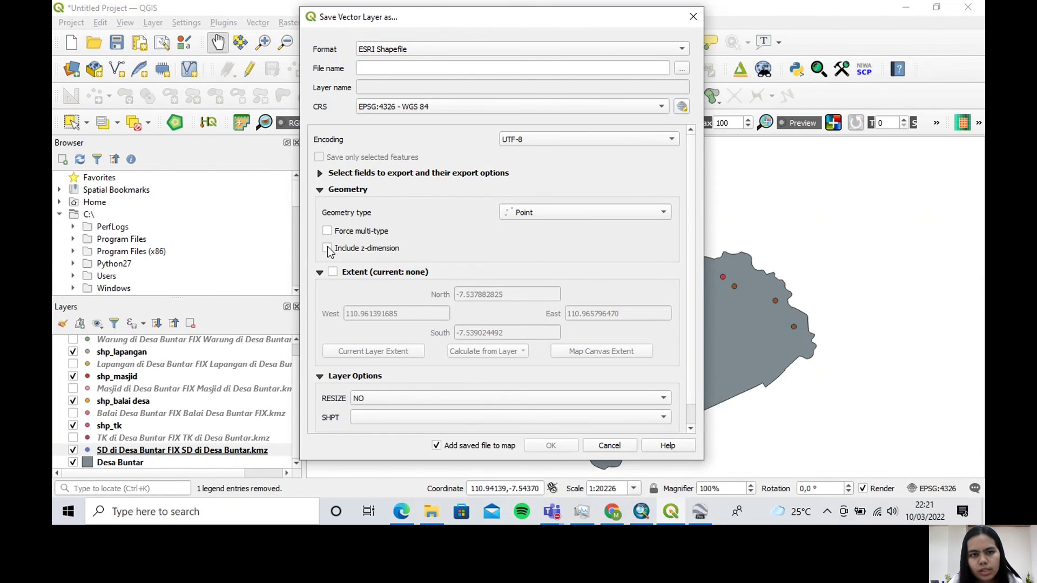
Export the elementary school layer to Downloads as "shp_sd" and hide the original SD KMZ layer
left_click(683, 68)
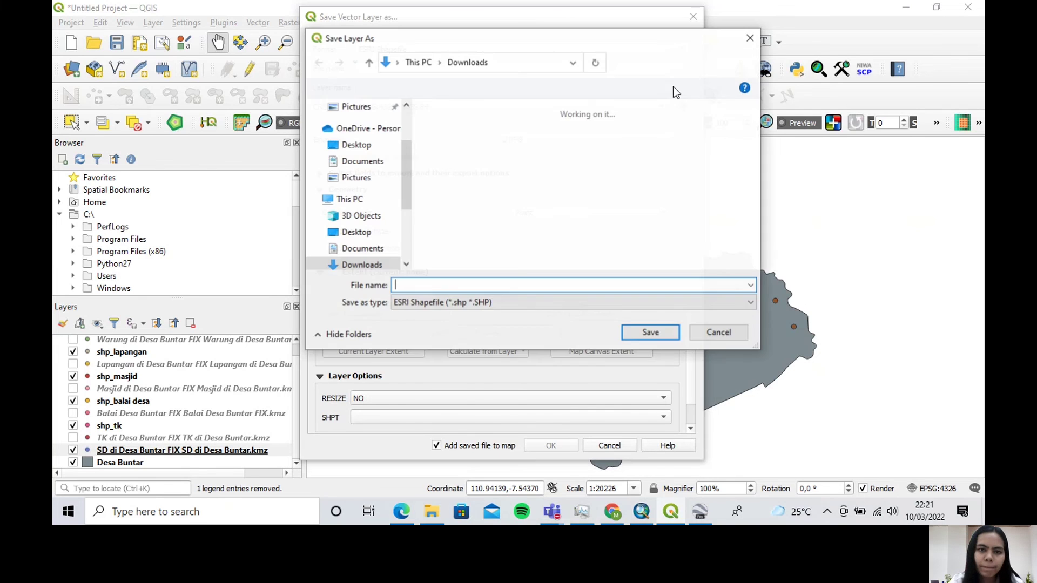
type("shp_sd")
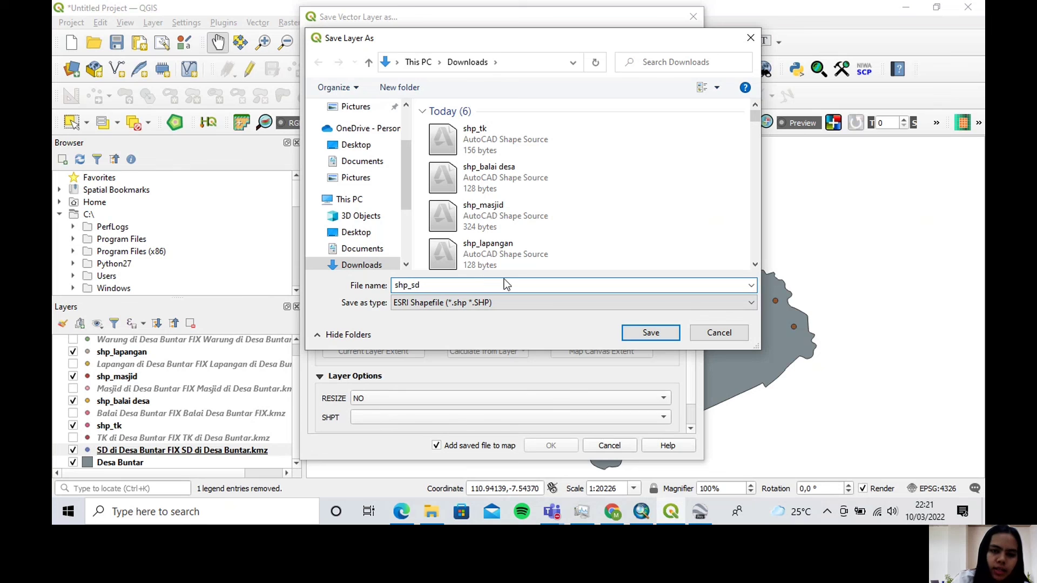
left_click(637, 333)
left_click(551, 446)
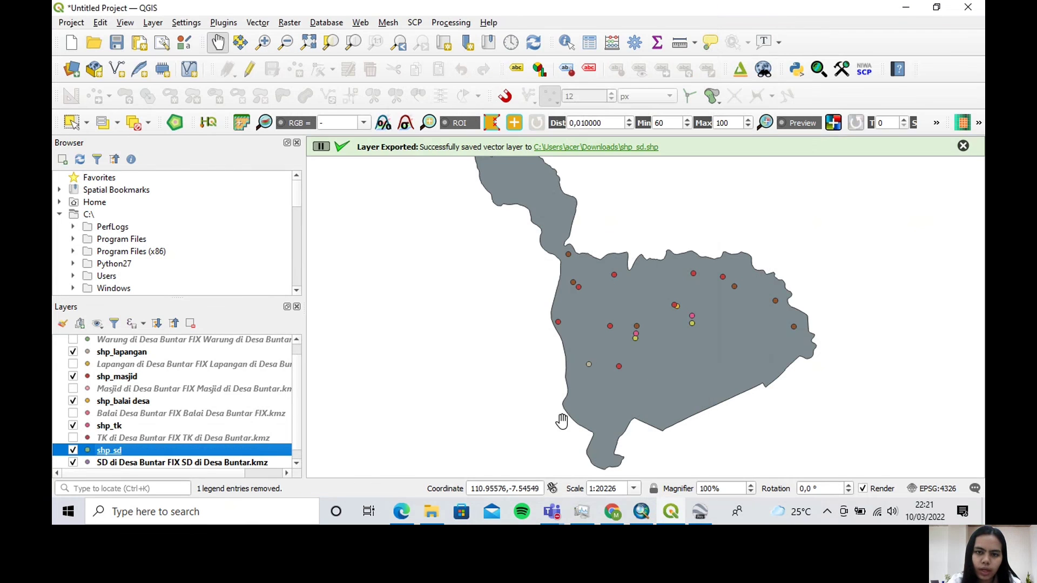
scroll(74, 453, "down", 1)
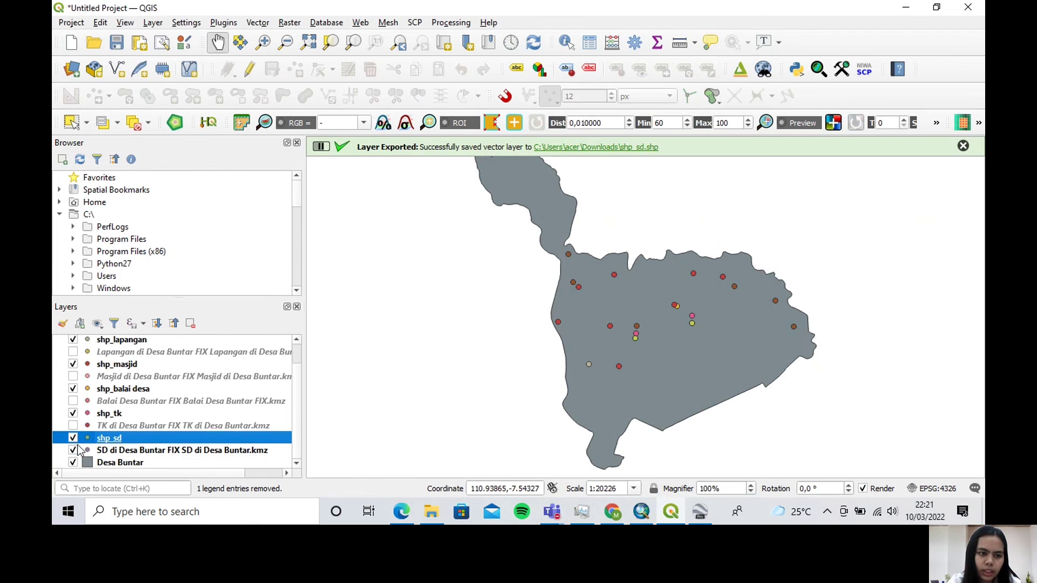
left_click(73, 452)
scroll(242, 424, "up", 2)
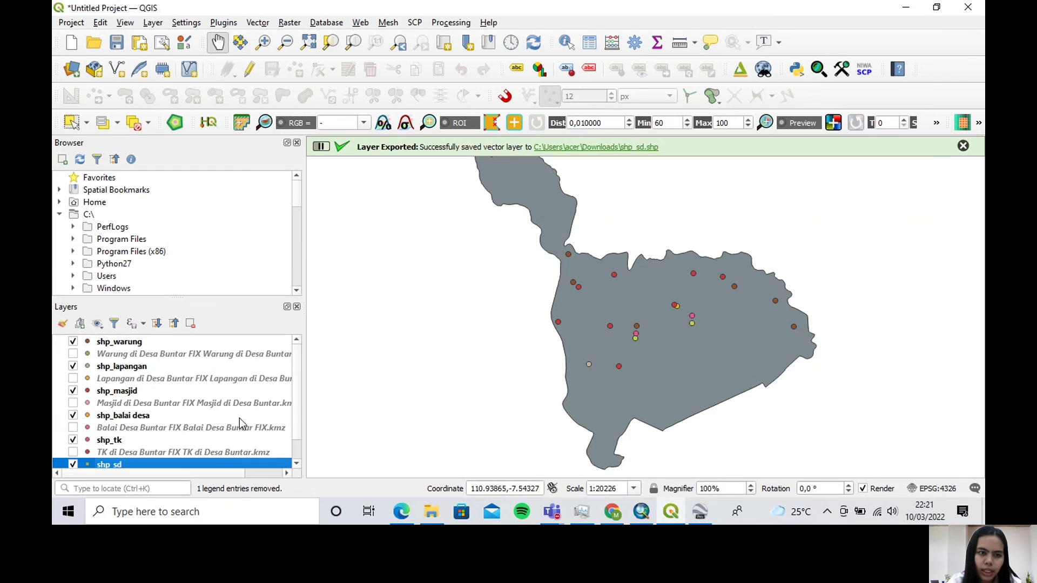